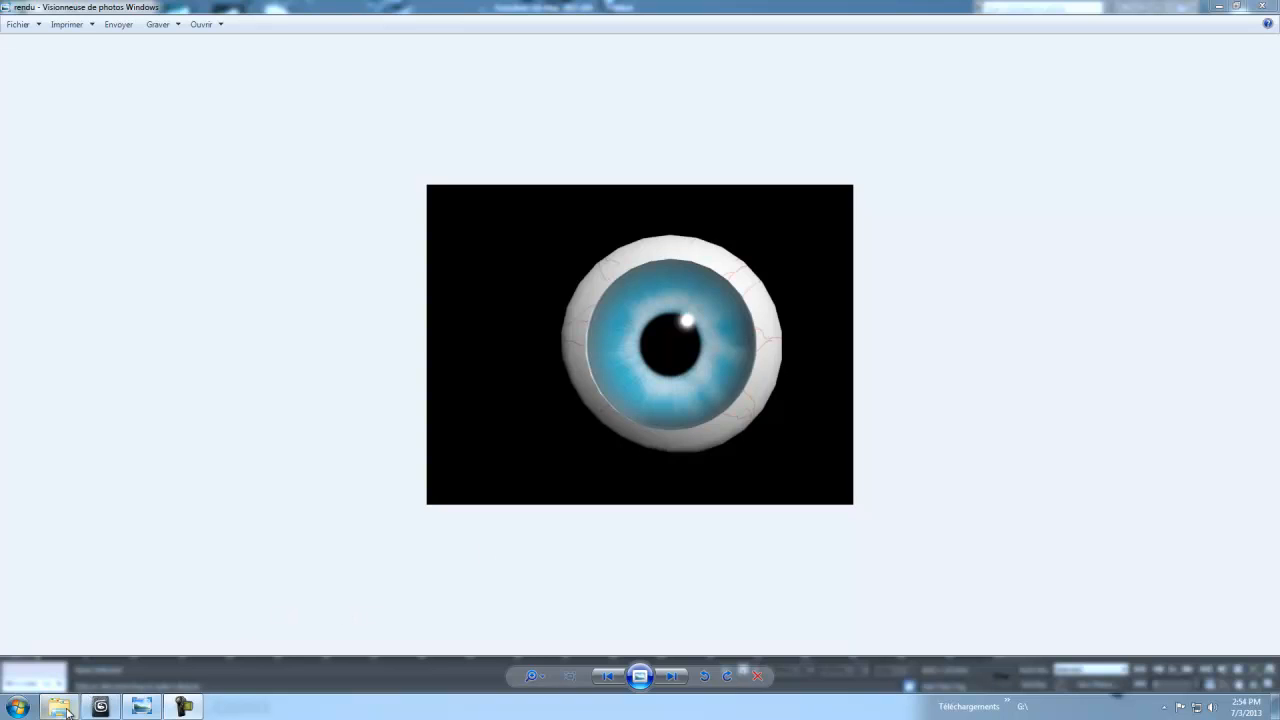
# - Open the eye texture folder beside the rendered eye and examine the iris reference images
pyautogui.click(70, 709)
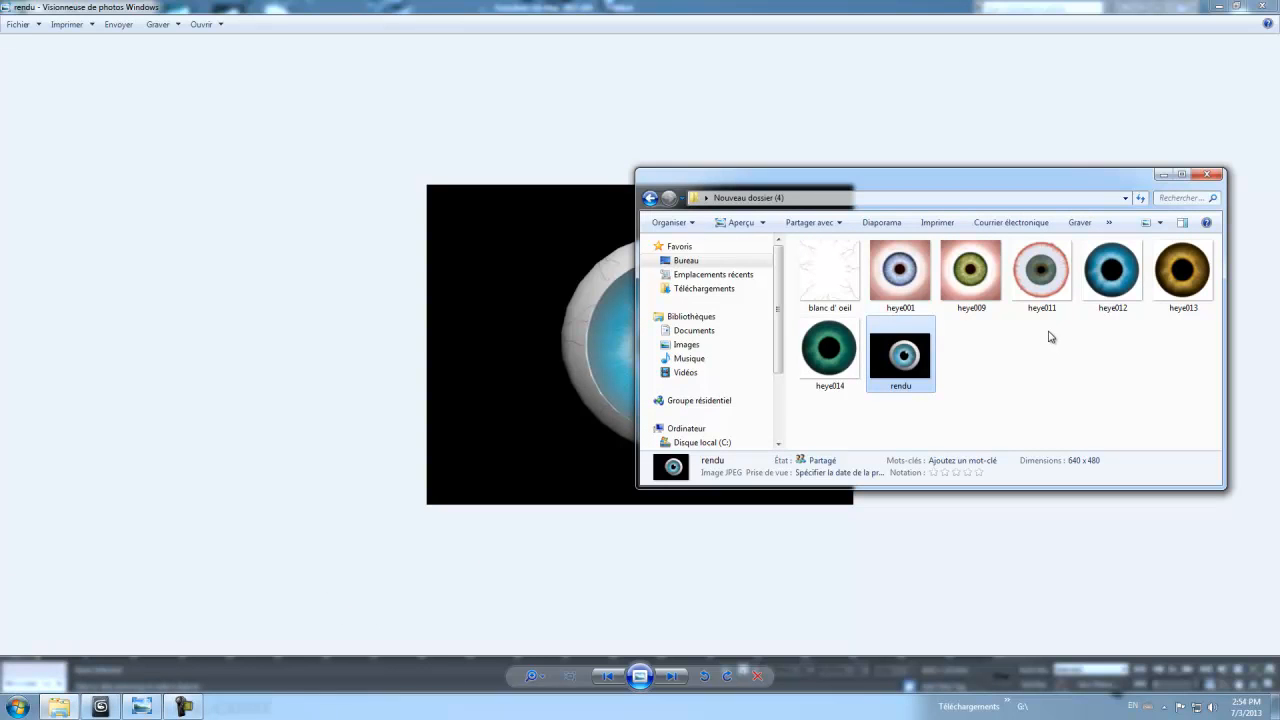
pyautogui.moveTo(1184, 280)
pyautogui.moveTo(986, 308)
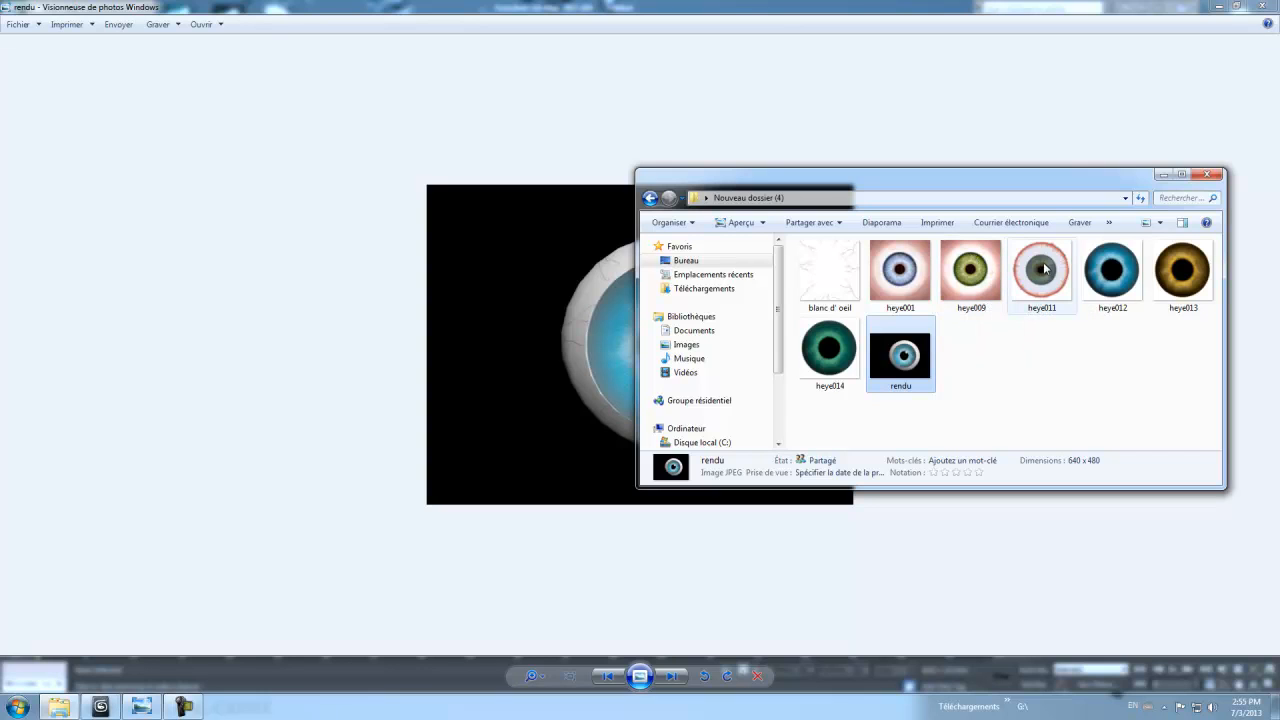
pyautogui.moveTo(1035, 290)
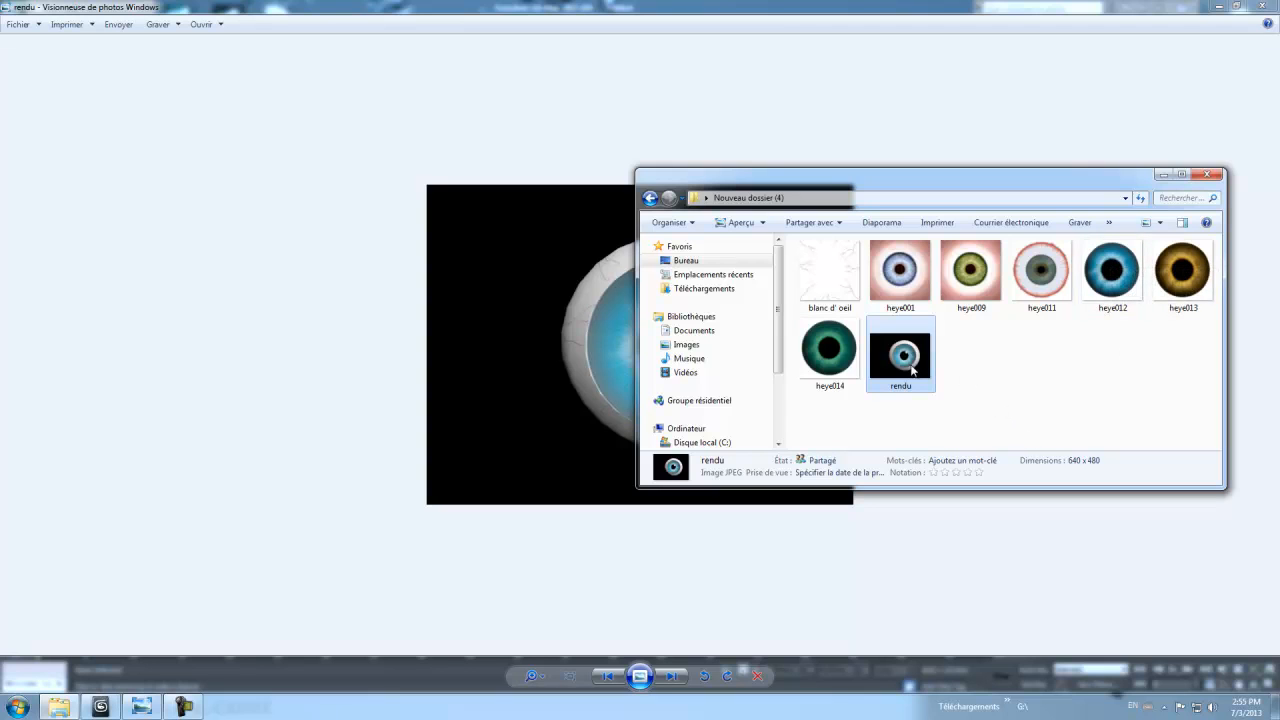
pyautogui.moveTo(781, 180); pyautogui.dragTo(965, 190)
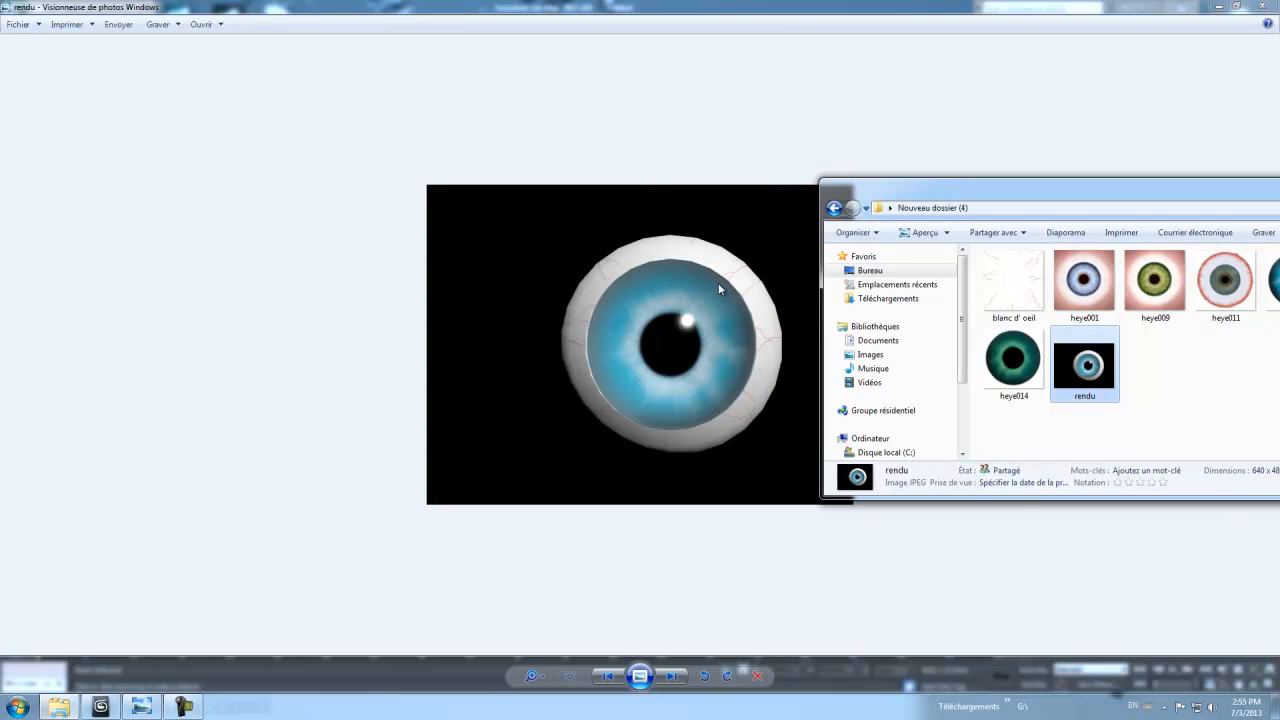
pyautogui.moveTo(972, 198); pyautogui.dragTo(922, 197)
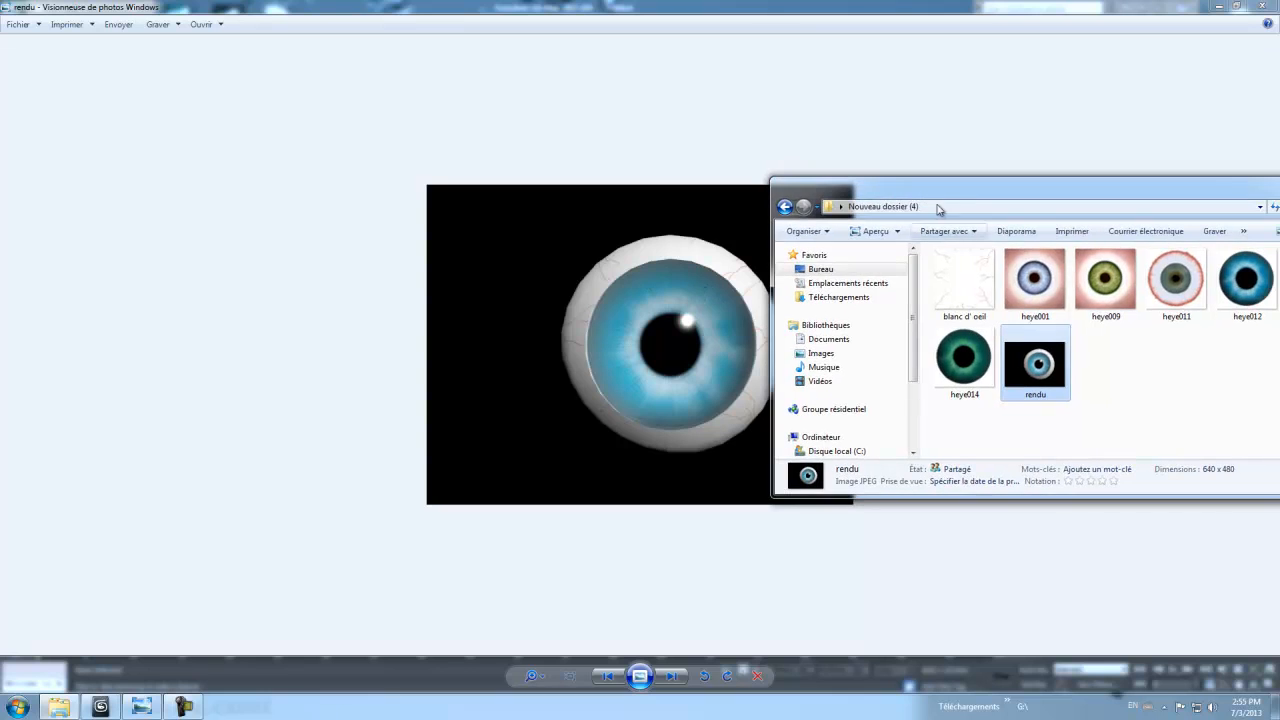
# - Preview the blanc d' oeil texture of the eye white at full size and close the preview
pyautogui.rightClick(964, 286)
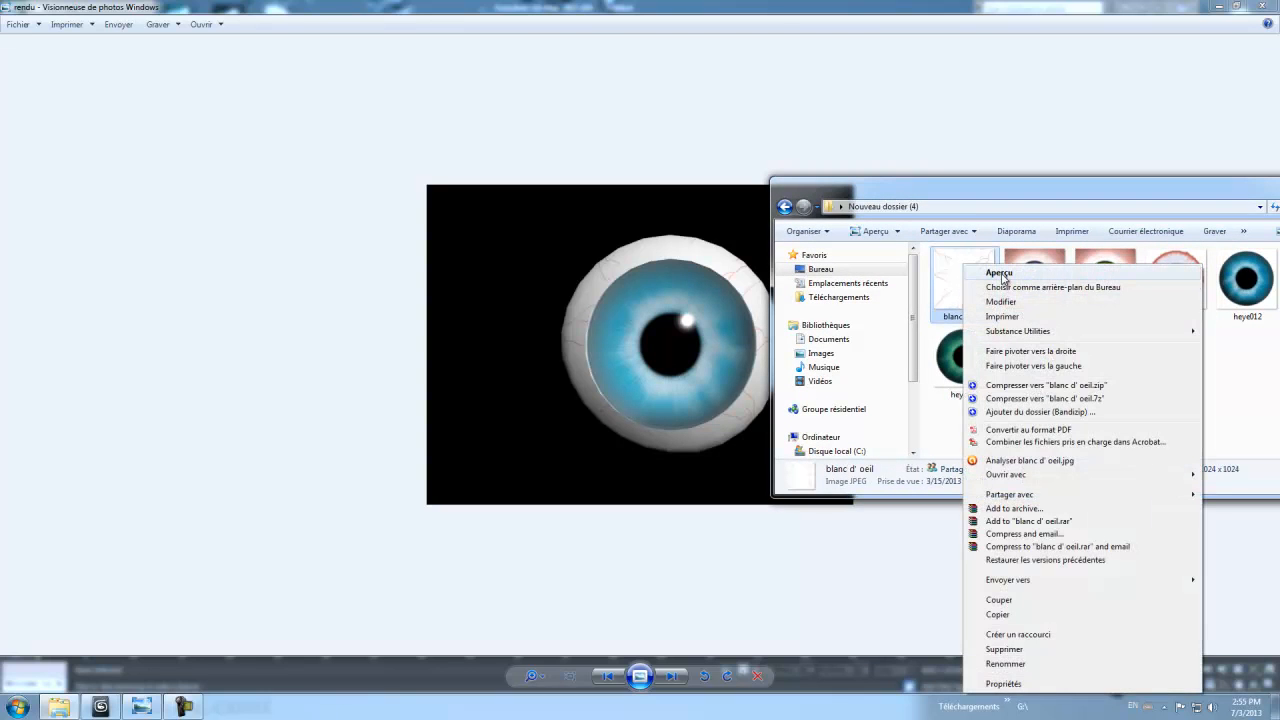
pyautogui.click(1000, 273)
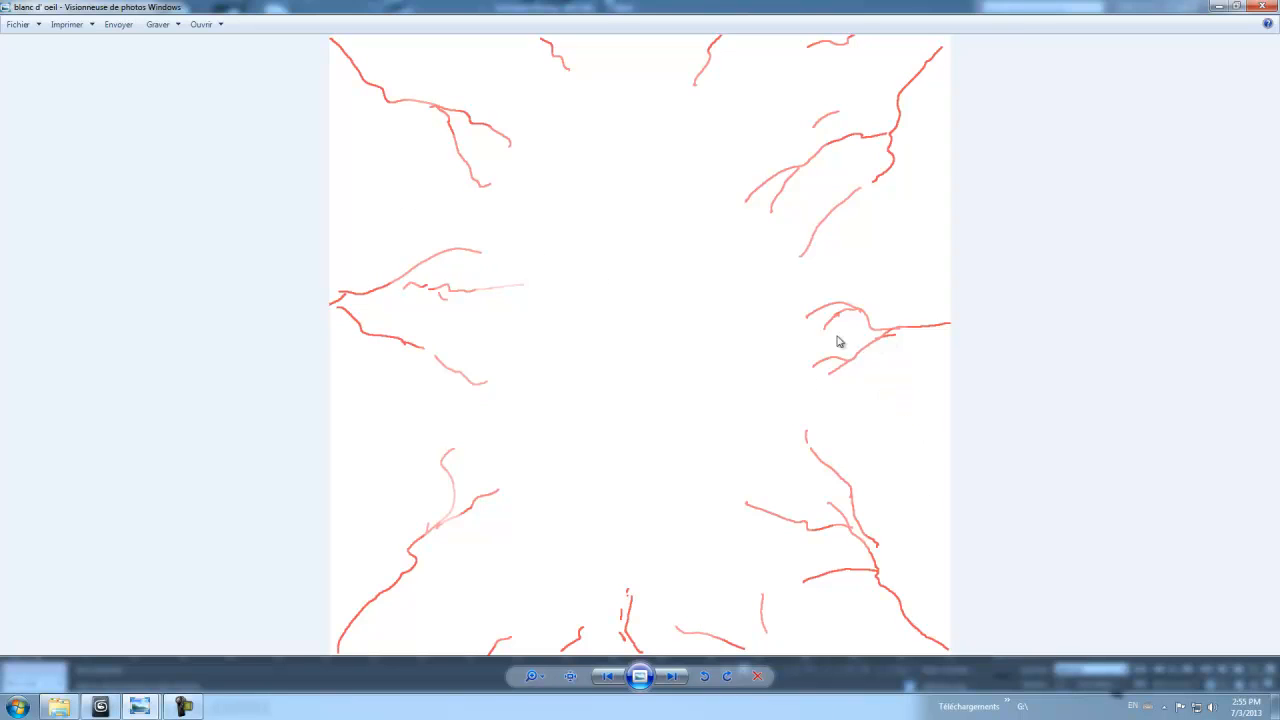
pyautogui.click(1262, 8)
pyautogui.moveTo(1166, 186); pyautogui.dragTo(879, 193)
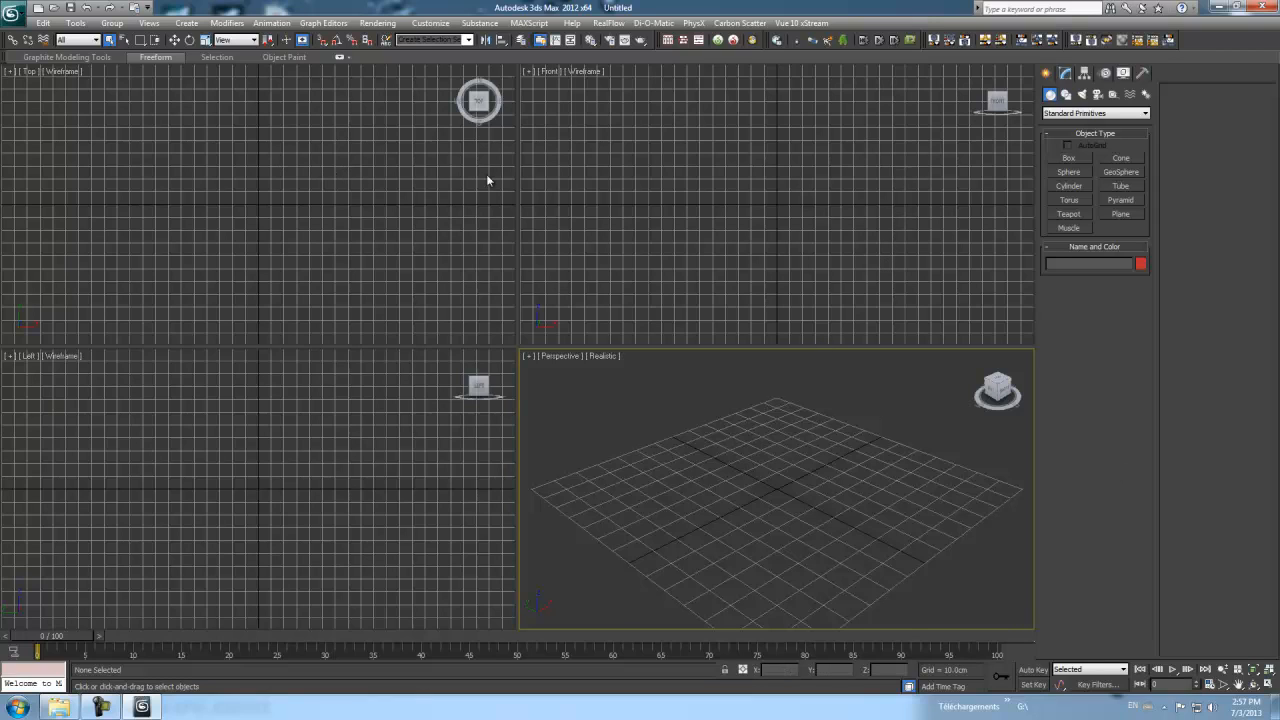
pyautogui.click(44, 23)
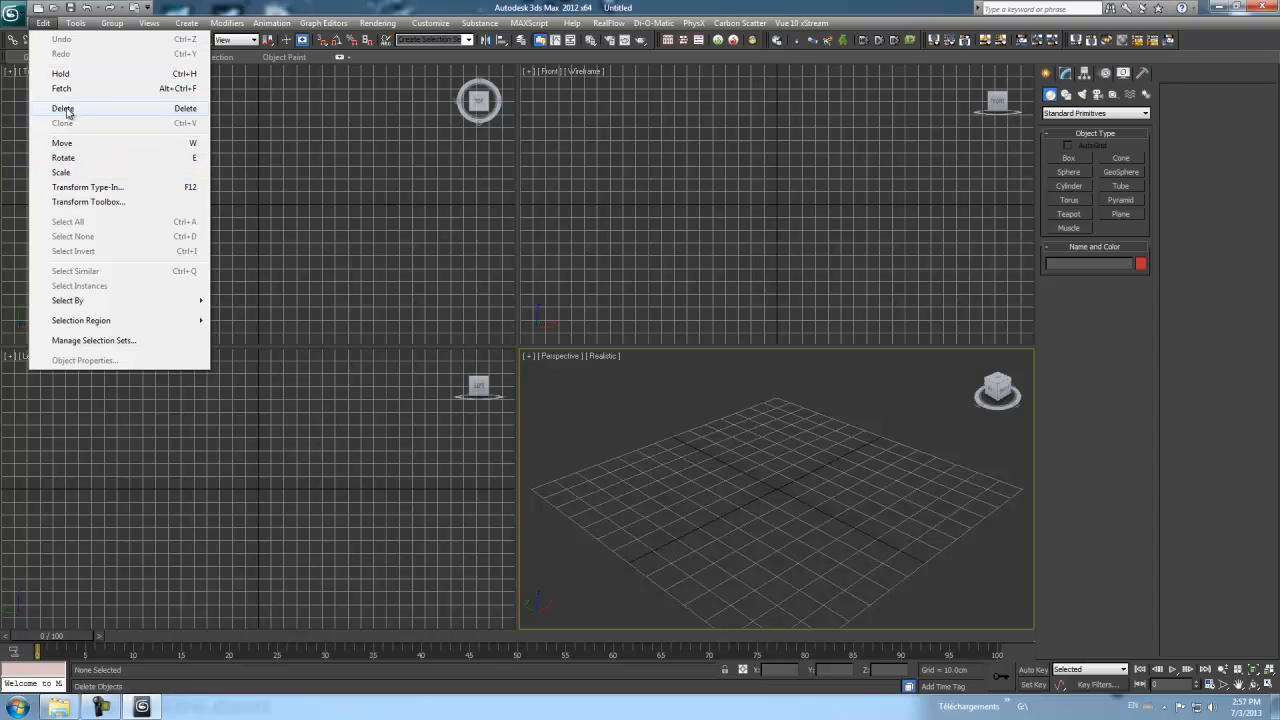
pyautogui.click(278, 16)
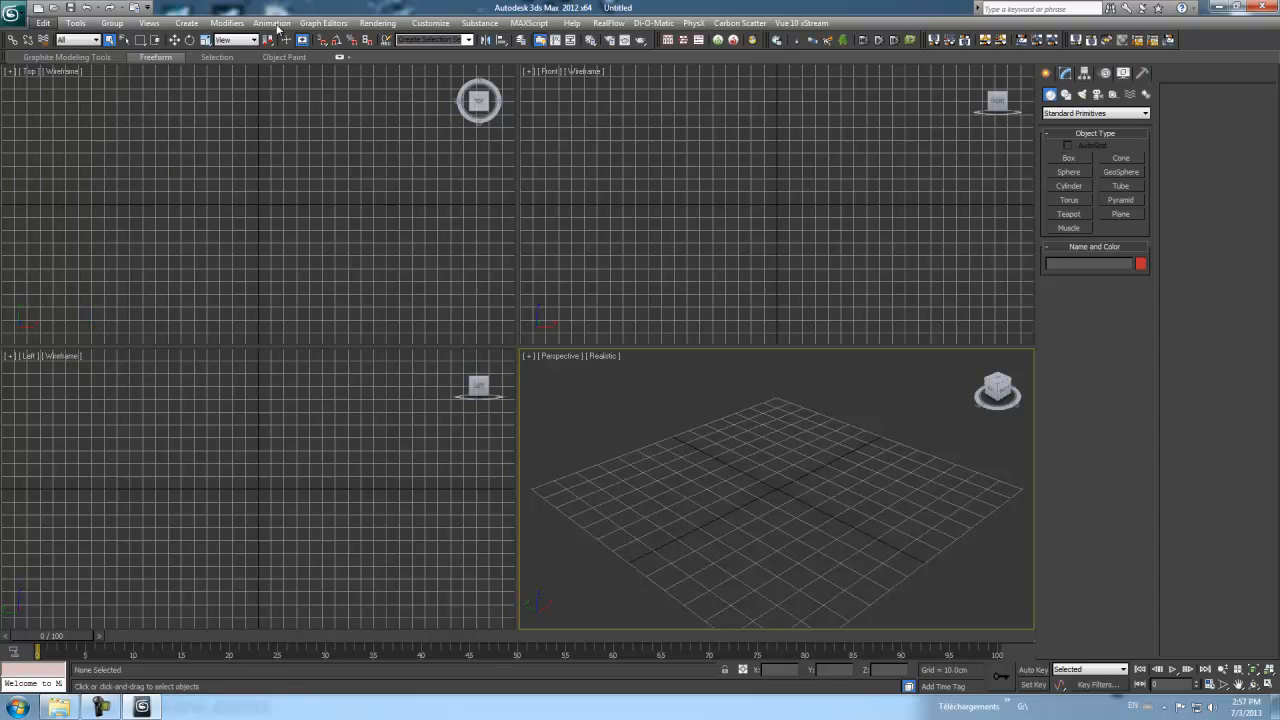
pyautogui.press('a')
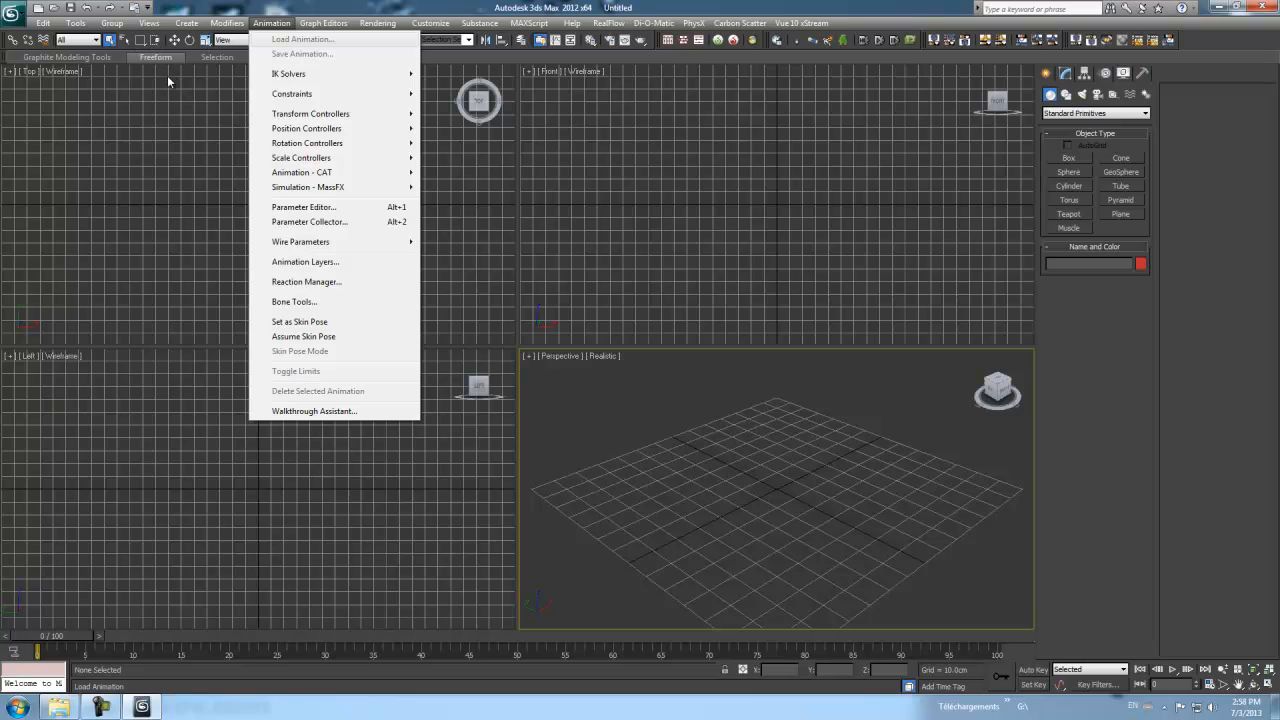
pyautogui.moveTo(188, 22)
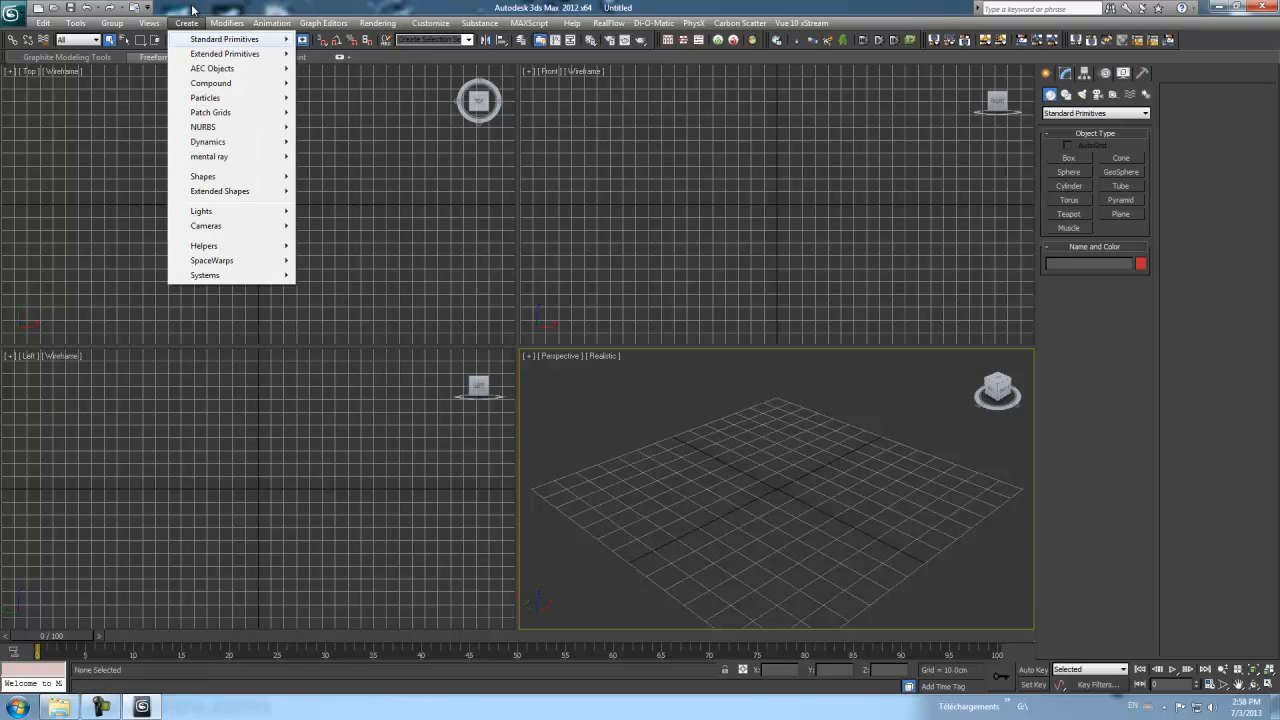
pyautogui.moveTo(378, 22)
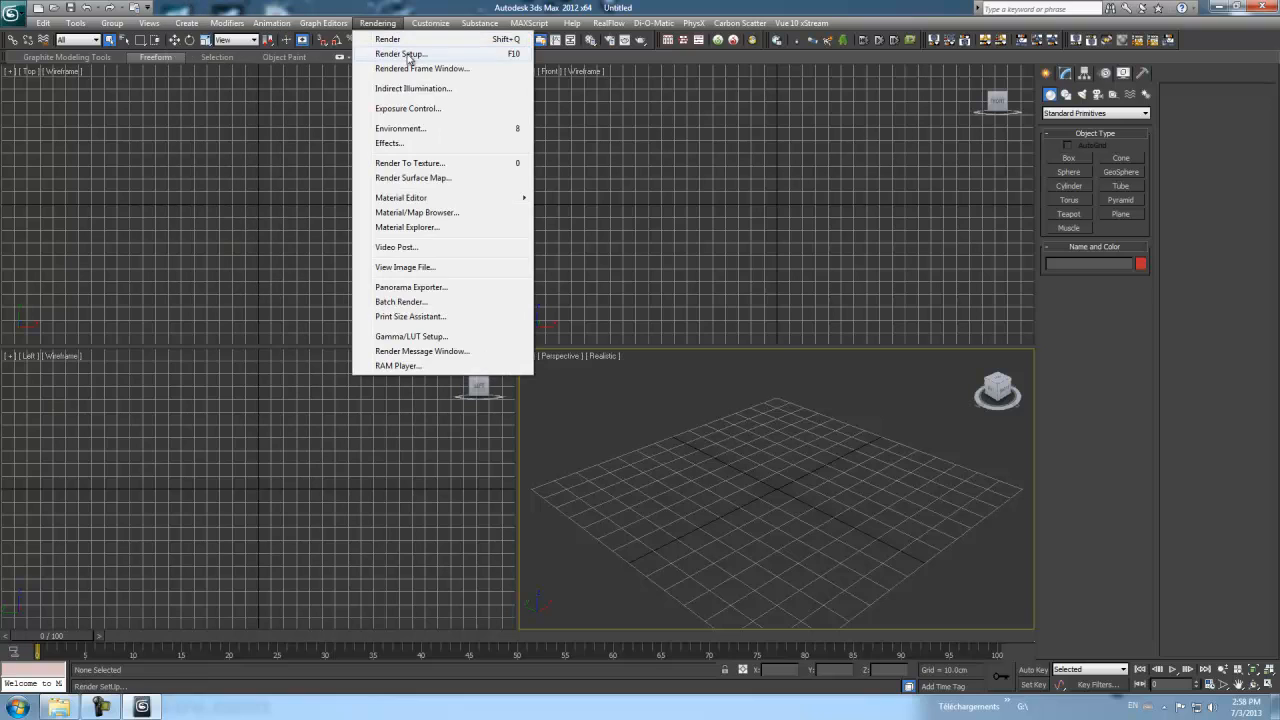
pyautogui.click(160, 198)
# - Turn on Angle Snap for rotations
pyautogui.click(337, 41)
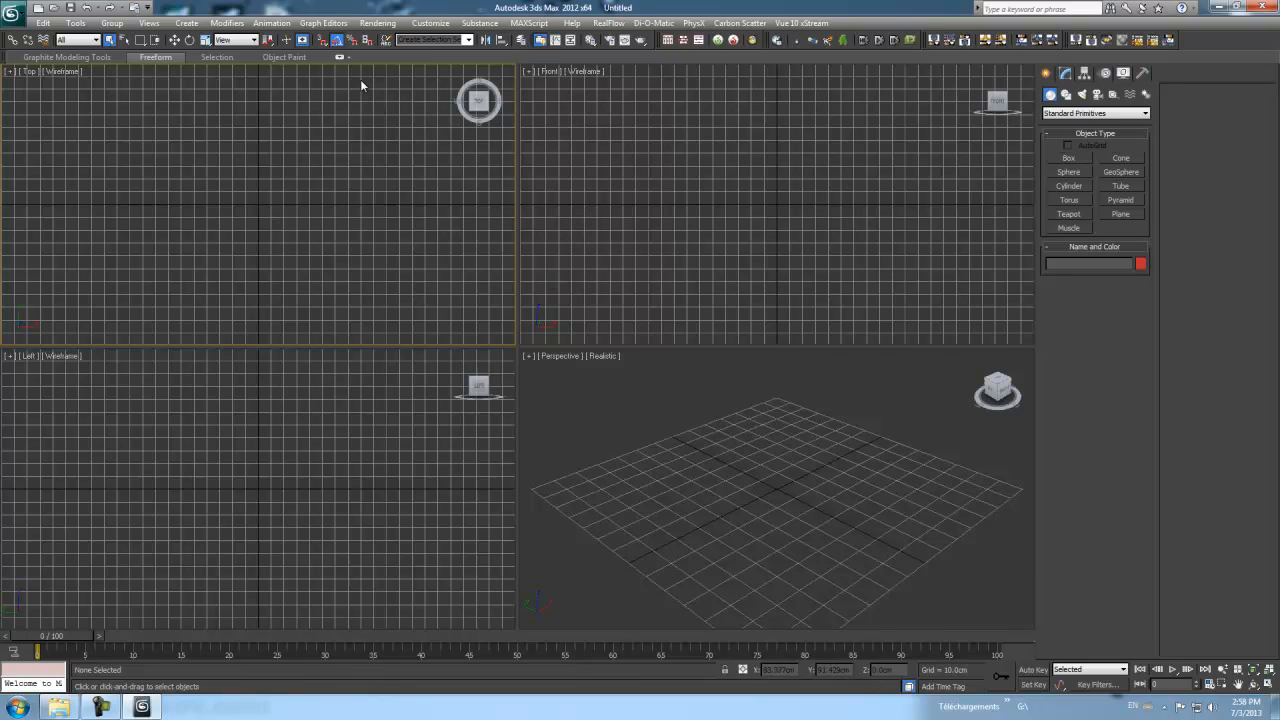
# - Configure the display units as Metric Centimeters and accept a system unit scale of 1 unit = 1.0 centimeter
pyautogui.click(420, 24)
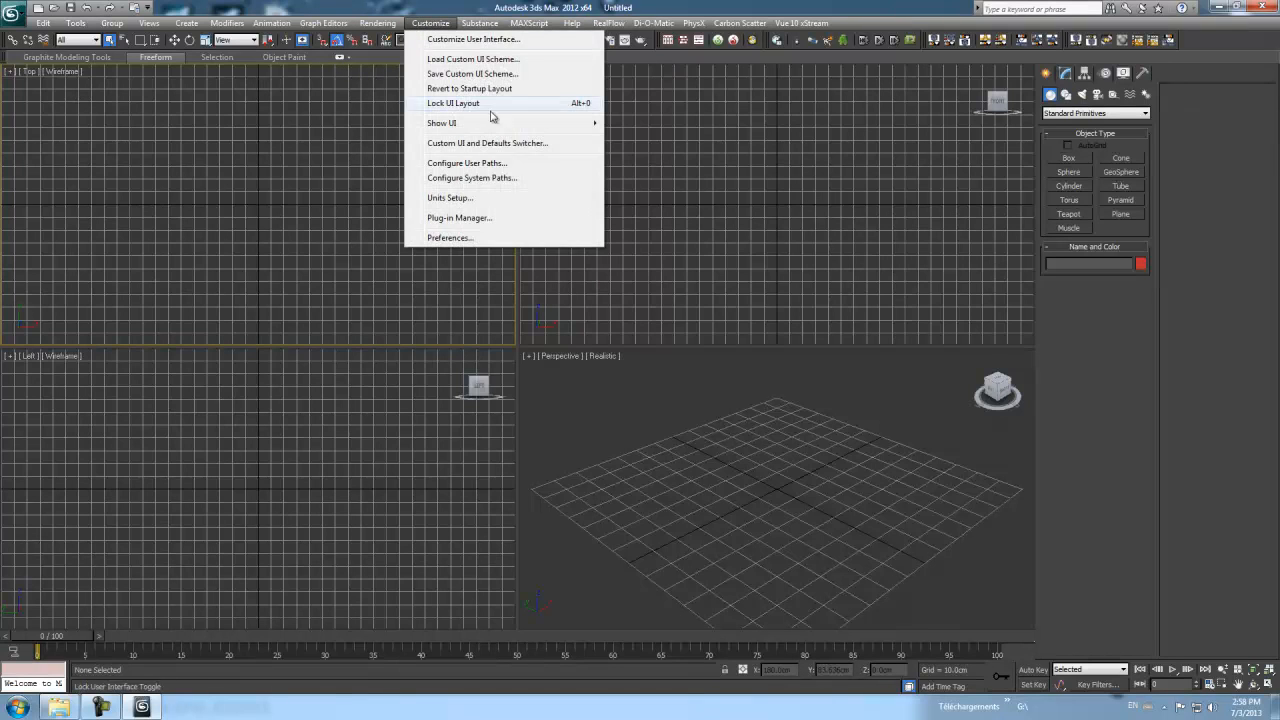
pyautogui.click(452, 198)
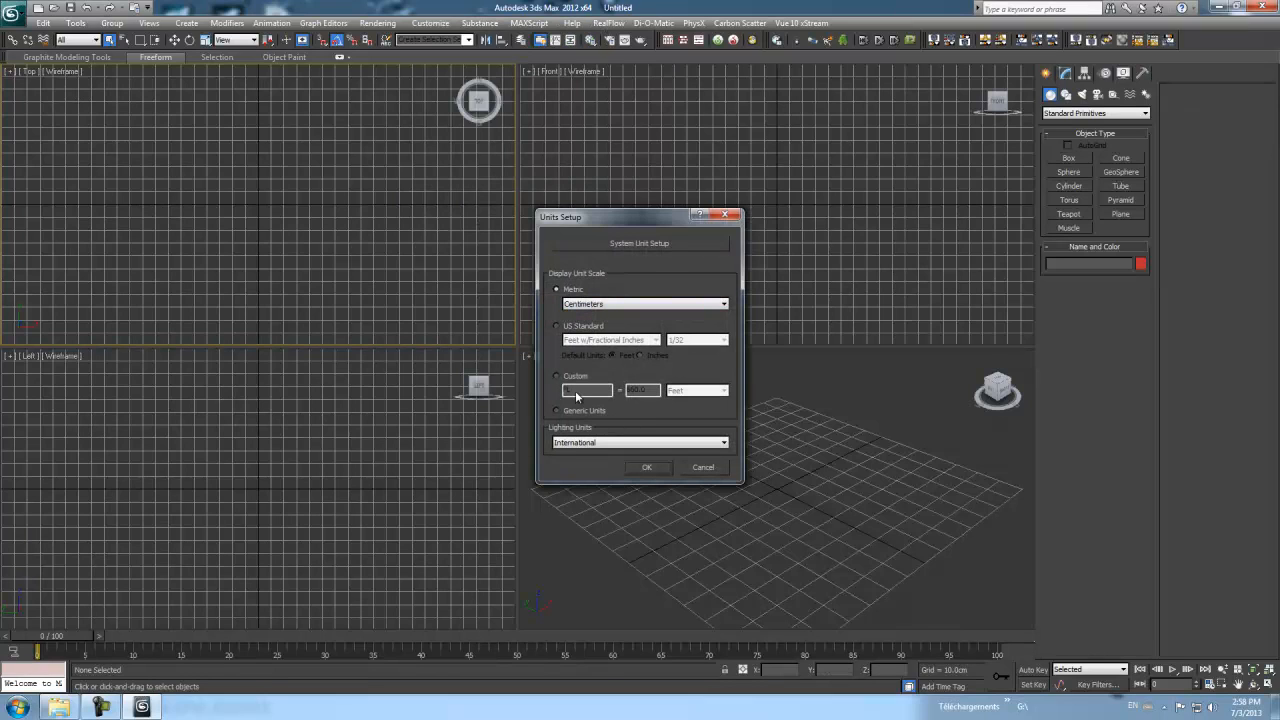
pyautogui.click(556, 325)
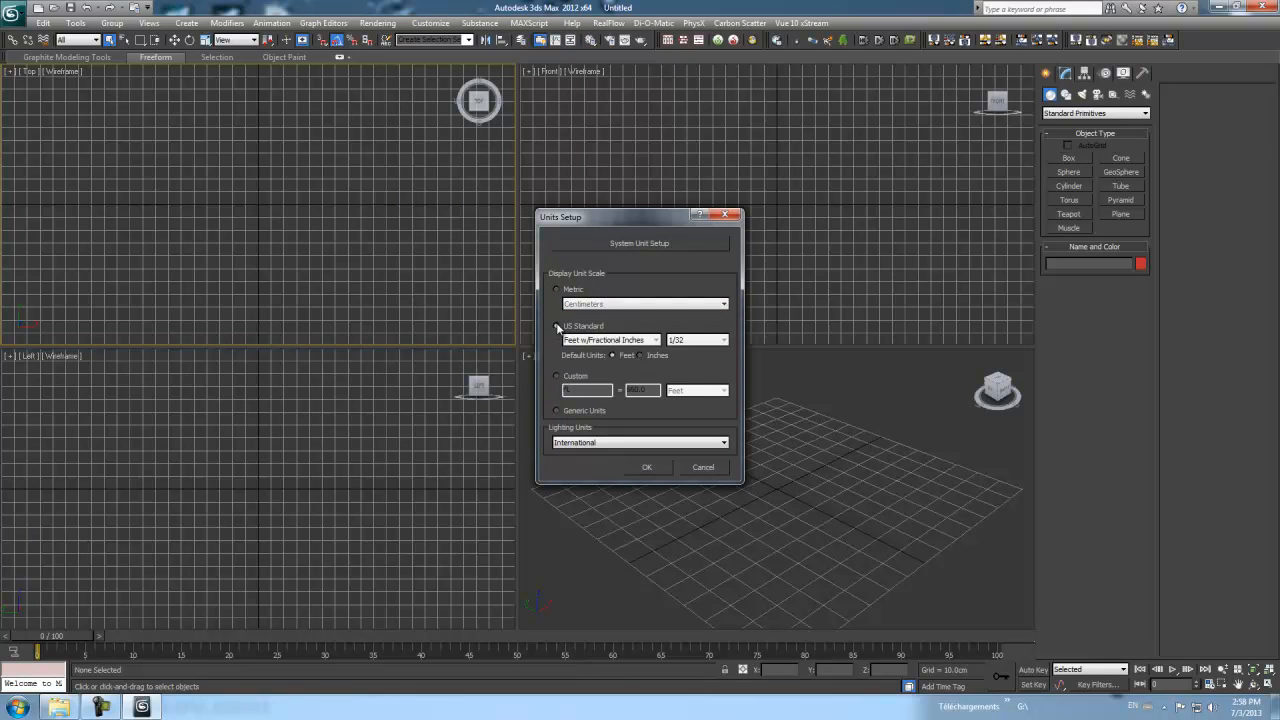
pyautogui.click(556, 289)
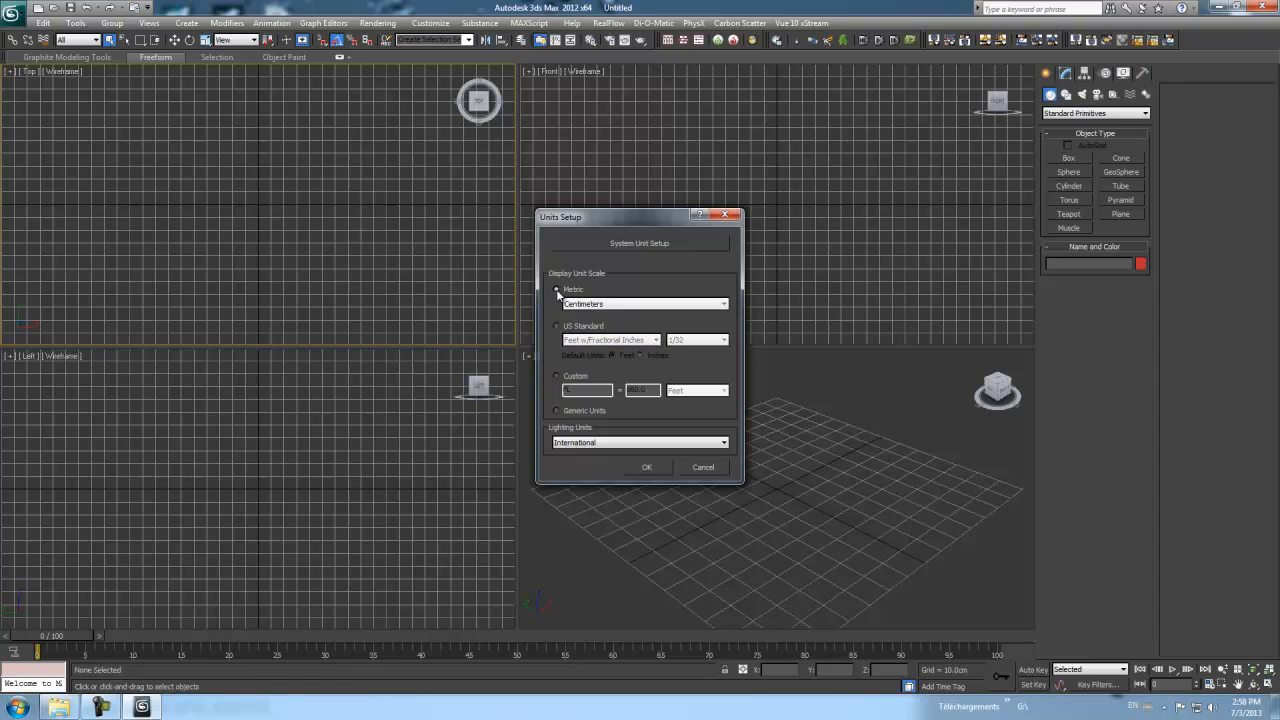
pyautogui.click(640, 243)
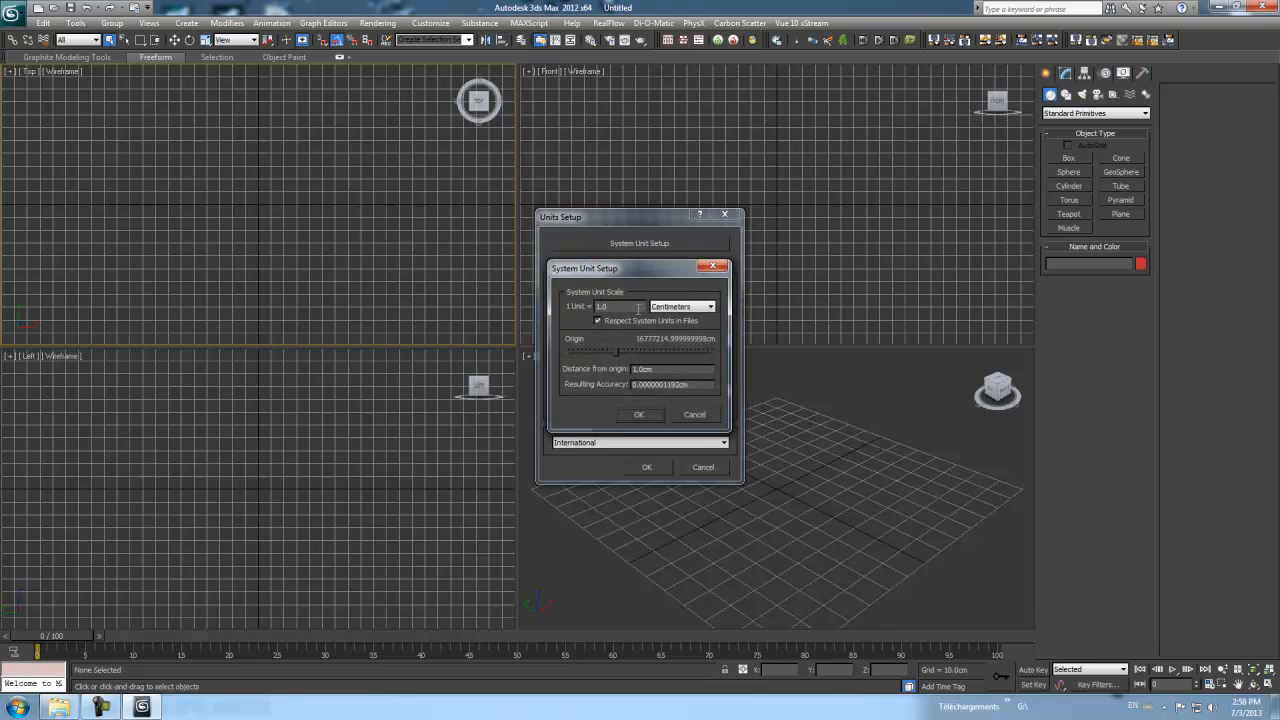
pyautogui.click(640, 414)
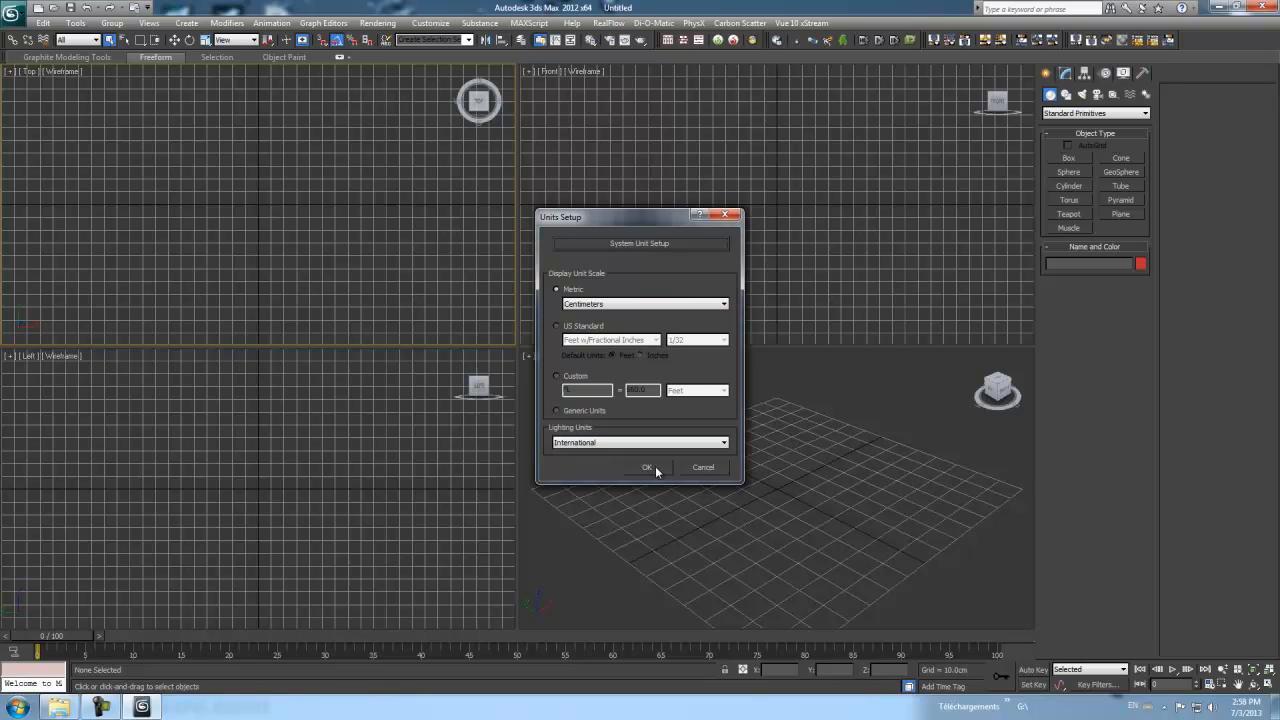
pyautogui.click(647, 467)
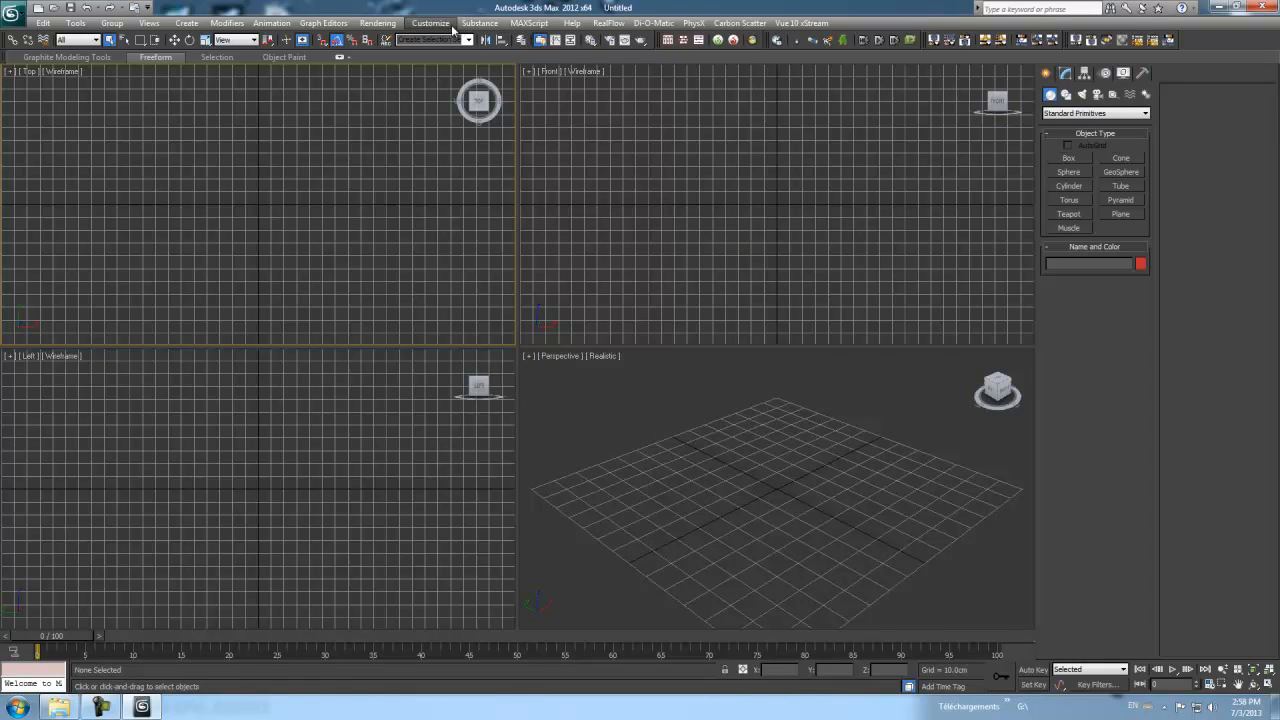
pyautogui.click(373, 25)
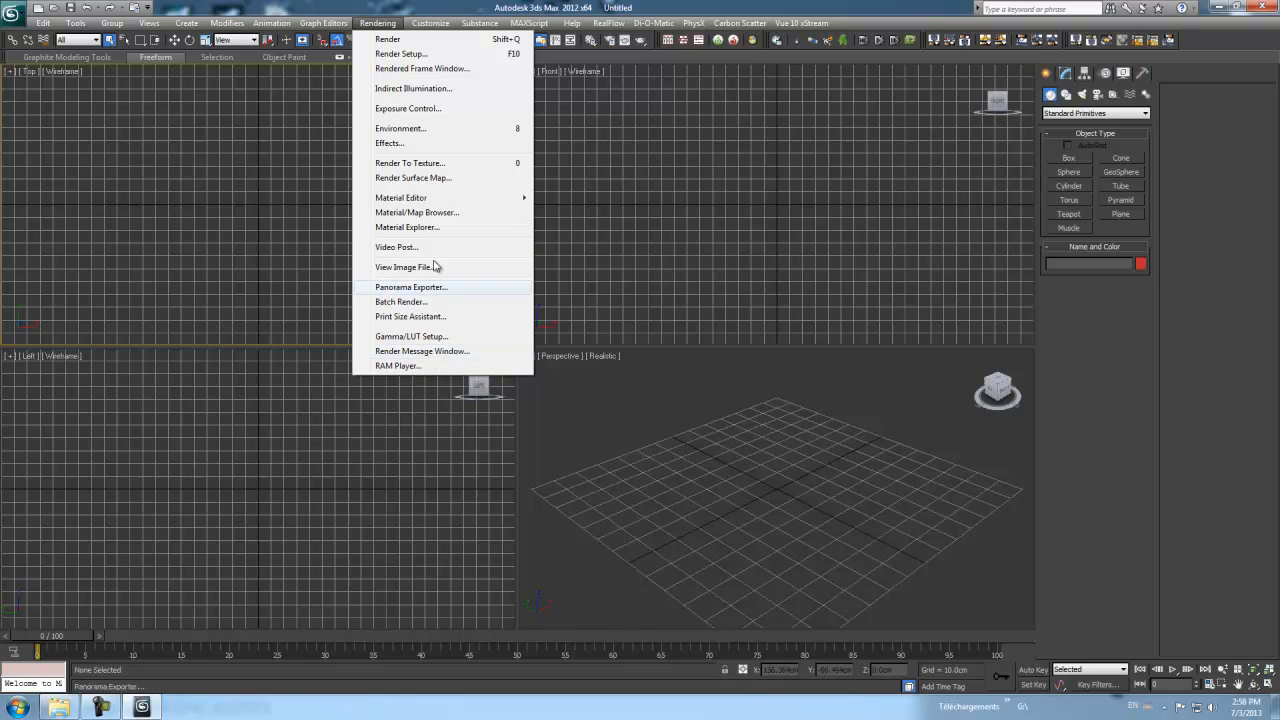
pyautogui.click(686, 10)
pyautogui.click(432, 23)
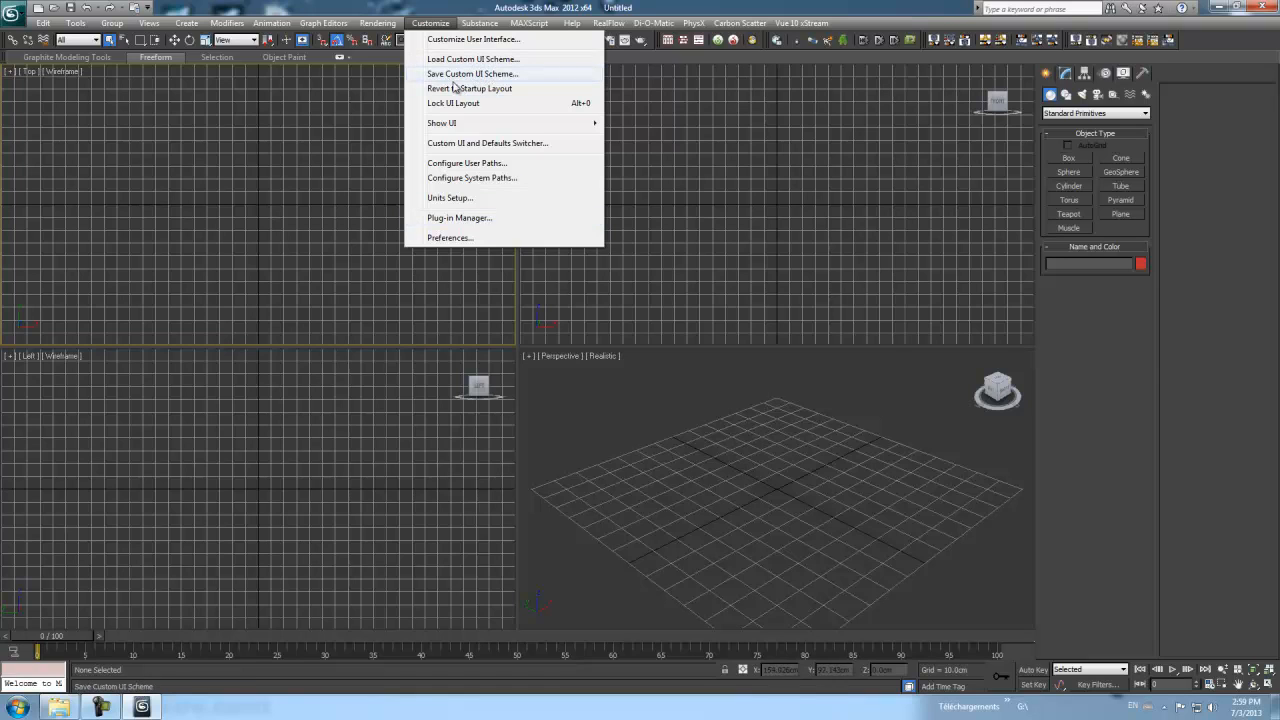
pyautogui.moveTo(478, 23)
pyautogui.moveTo(433, 24)
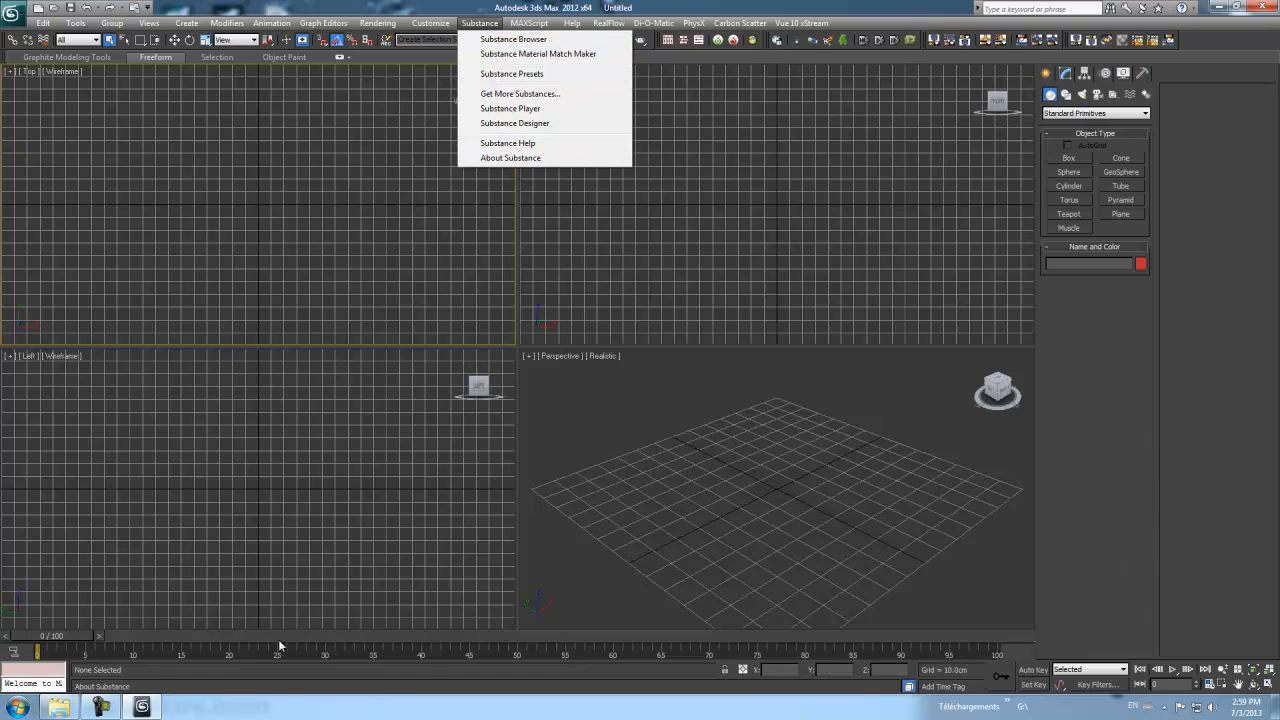
pyautogui.click(100, 706)
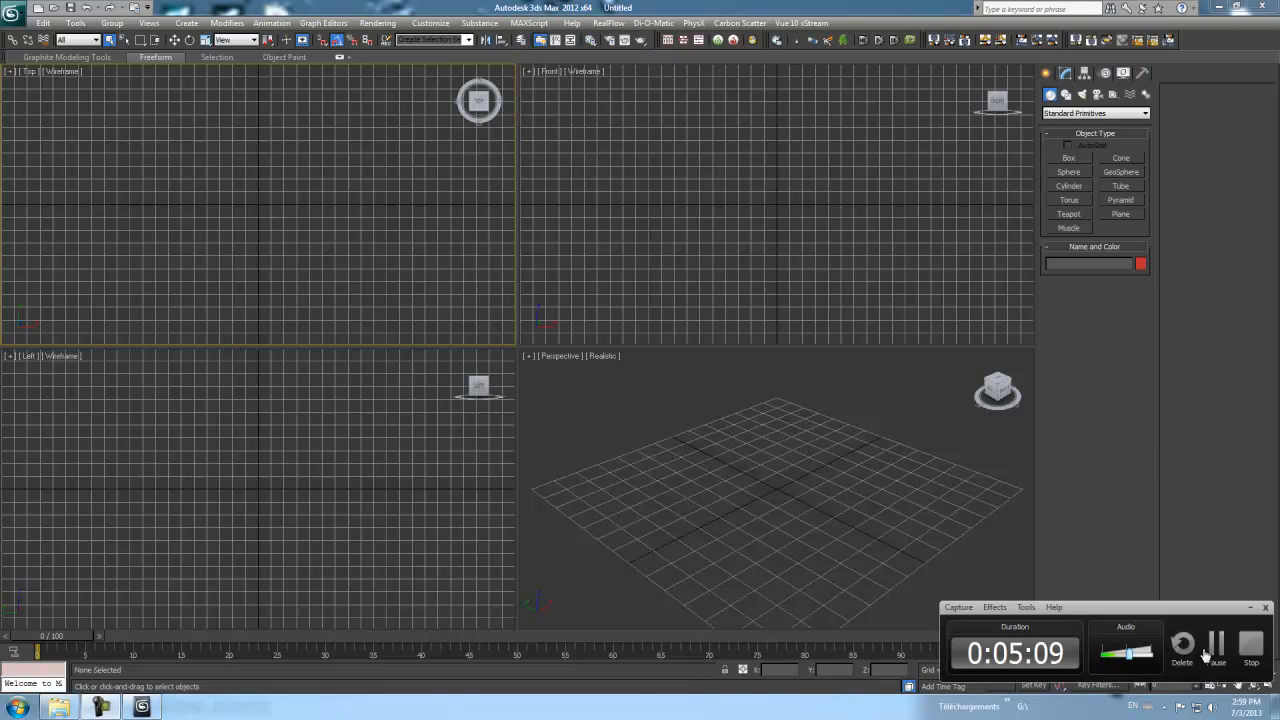
pyautogui.click(1215, 645)
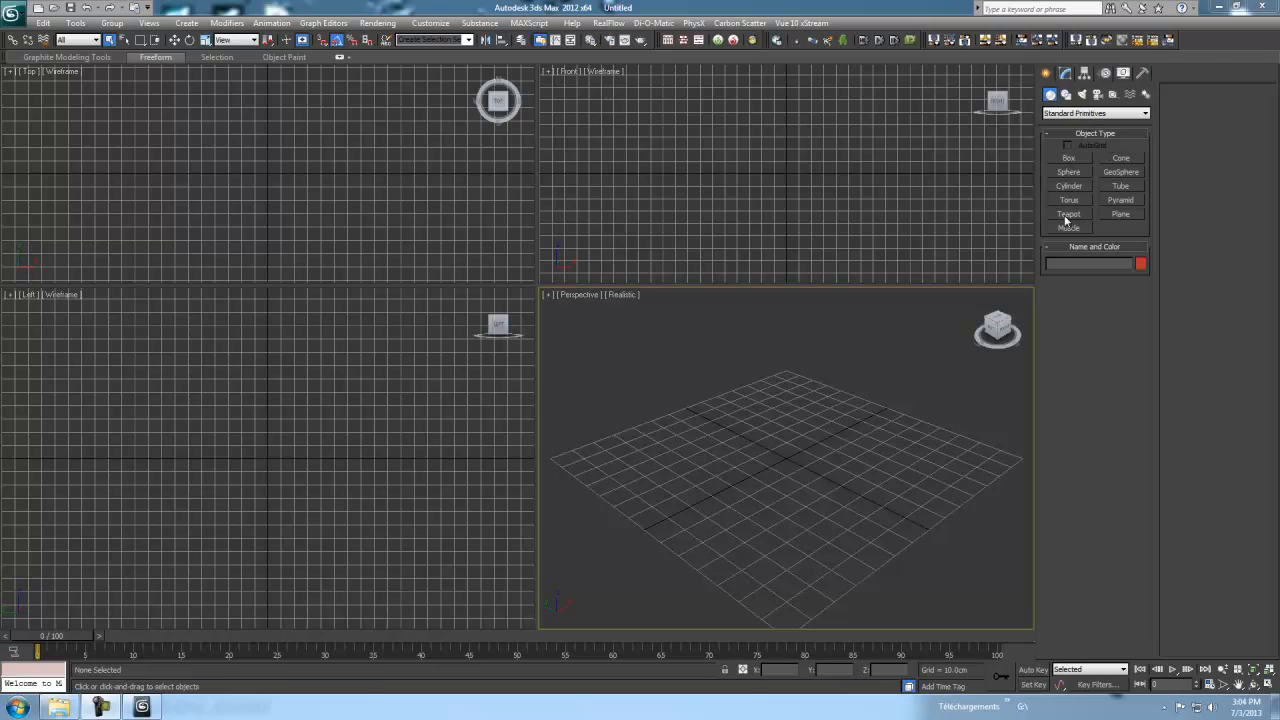
# - Browse the object types available for creating shapes, lights, cameras, helpers, space warps and systems
pyautogui.click(1066, 94)
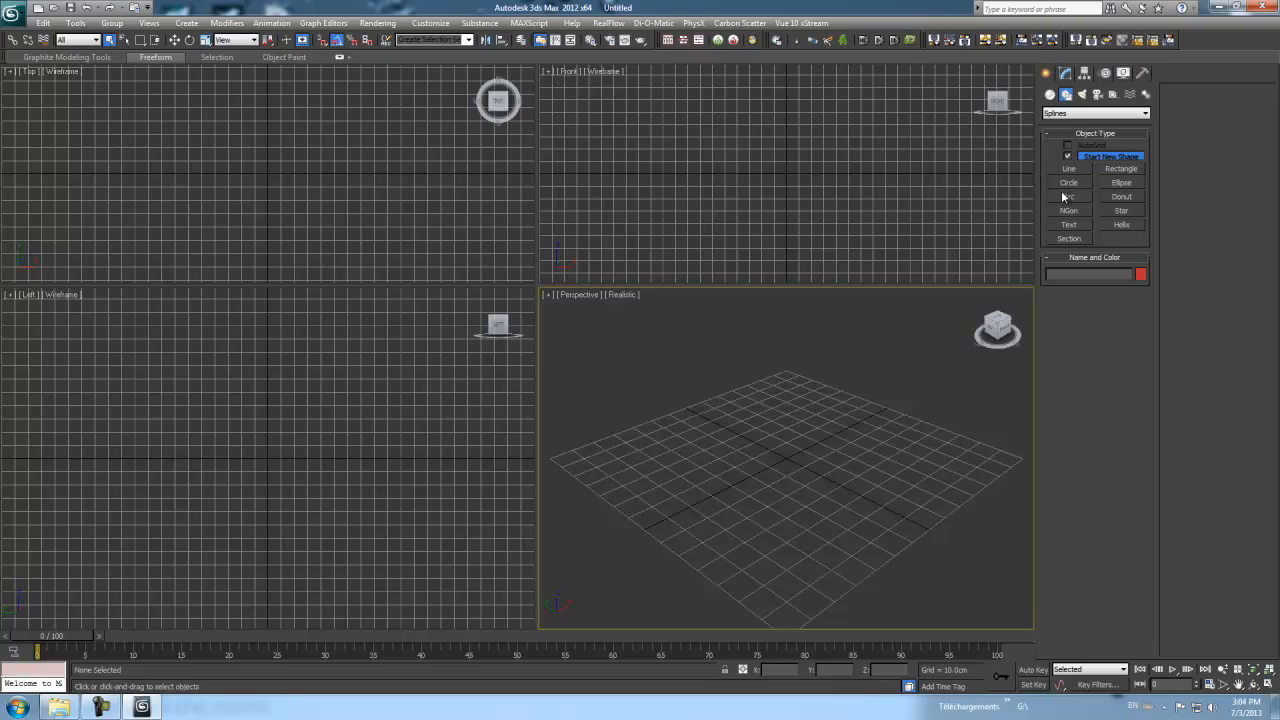
pyautogui.click(1081, 94)
pyautogui.click(1097, 94)
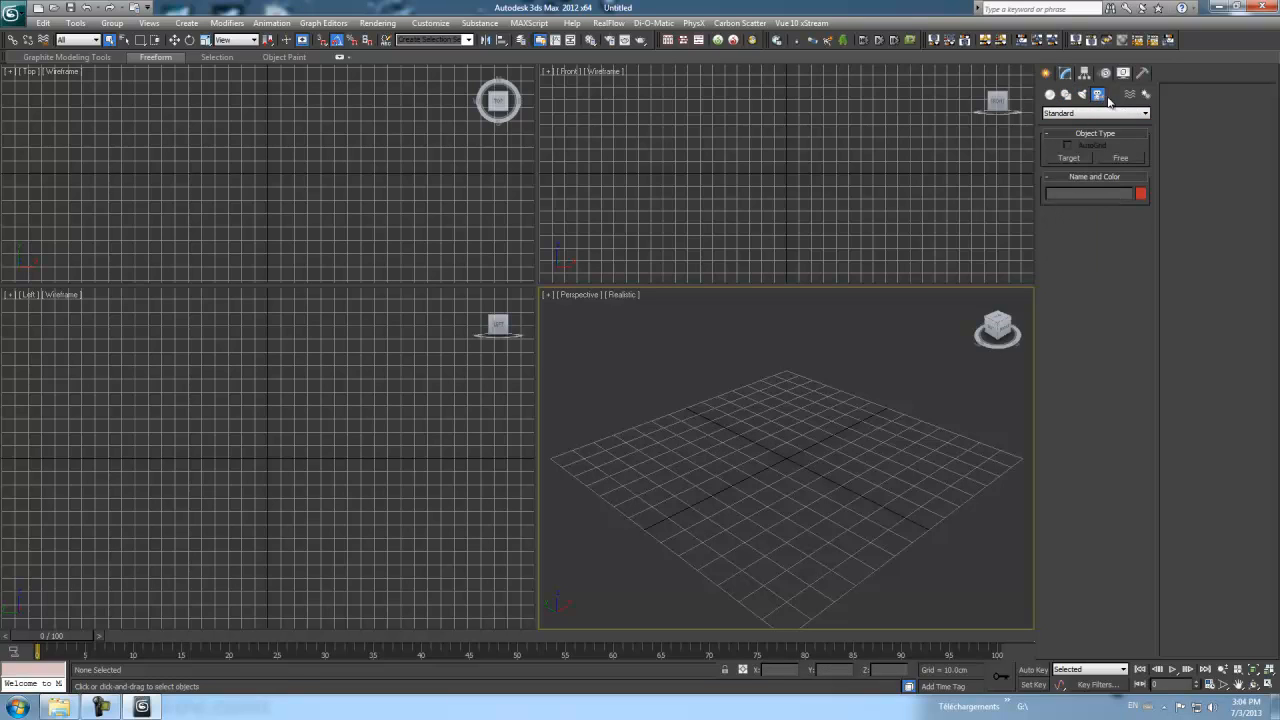
pyautogui.click(1113, 94)
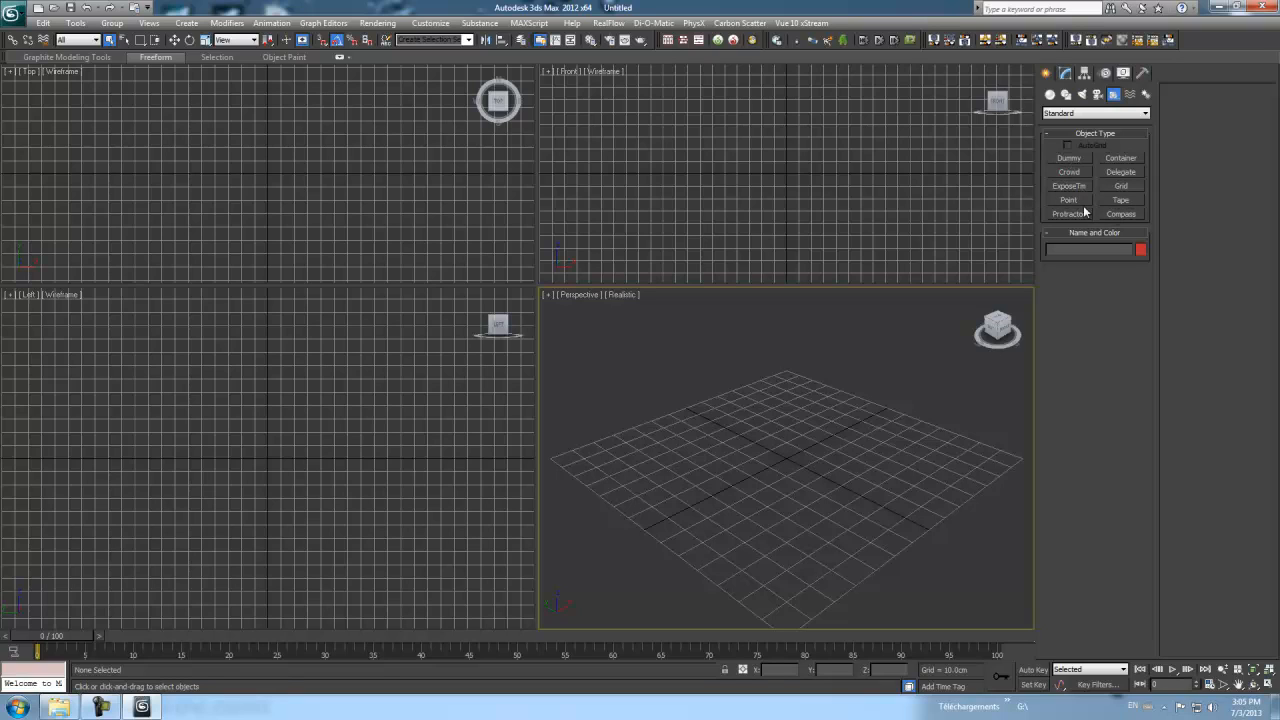
pyautogui.click(1130, 96)
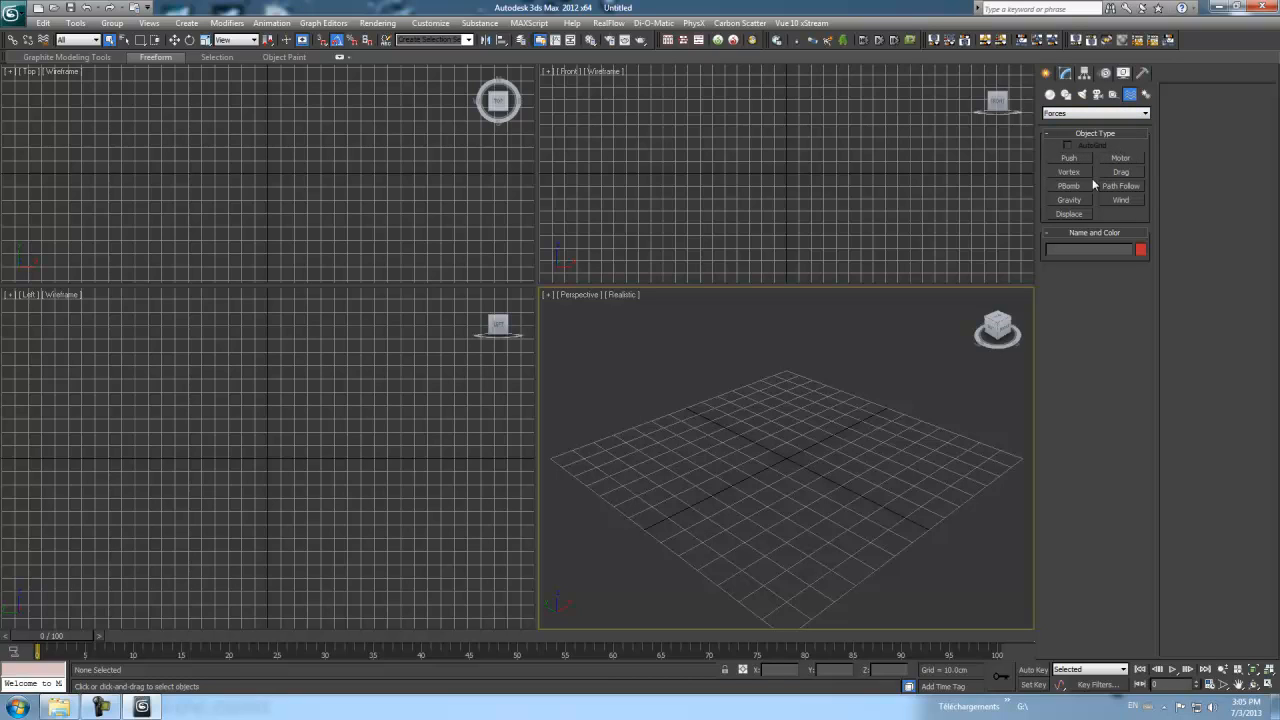
pyautogui.click(1146, 95)
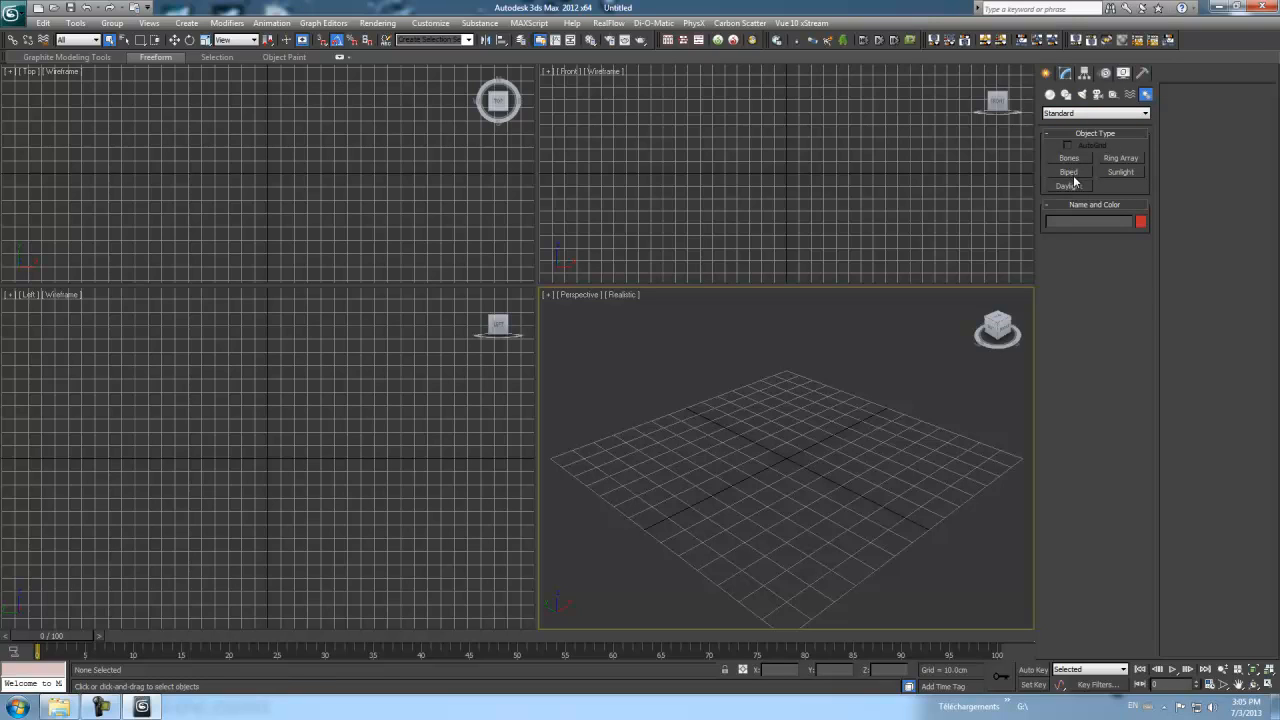
# - Examine the utilities, display and motion options, including the Assign Controller section
pyautogui.click(1143, 74)
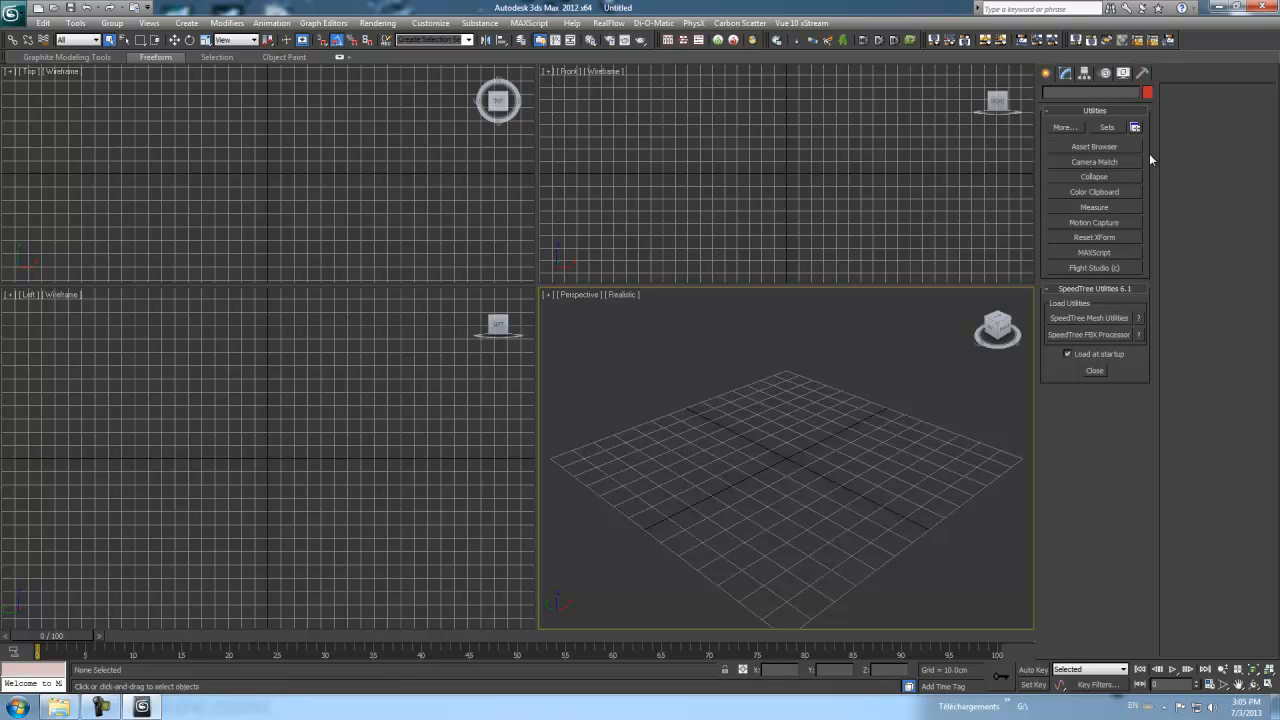
pyautogui.click(1124, 76)
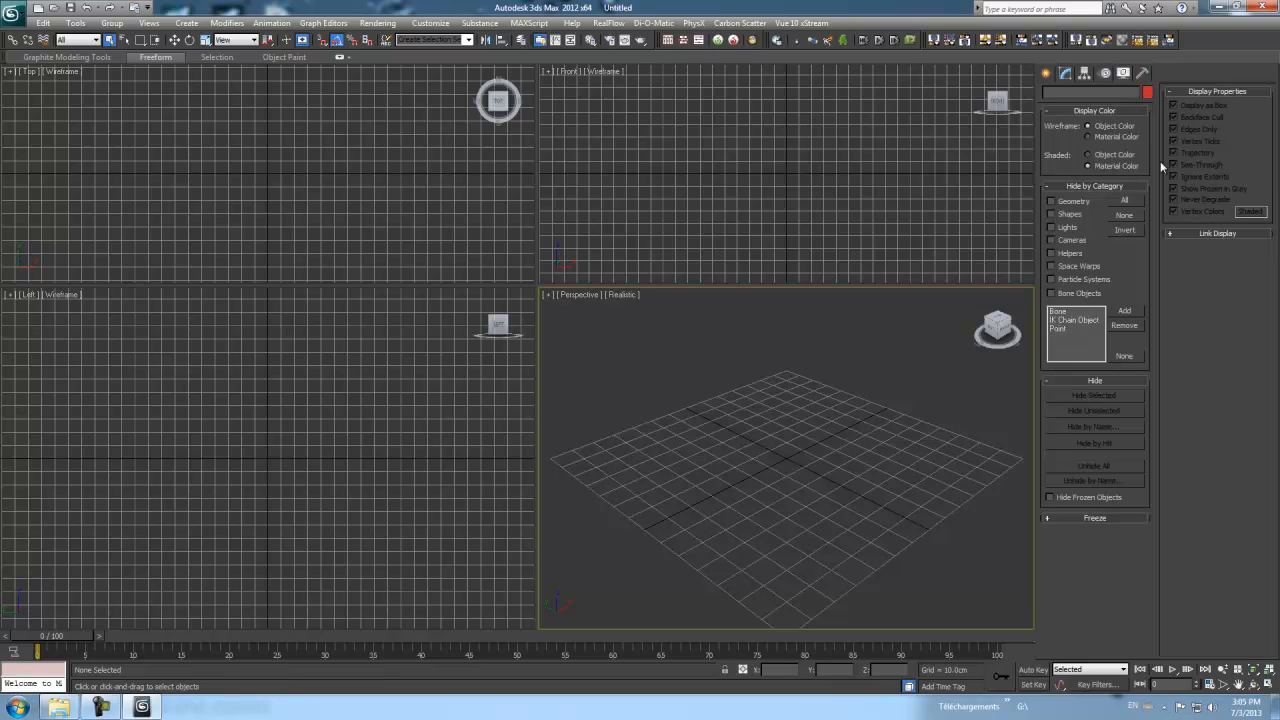
pyautogui.click(1105, 75)
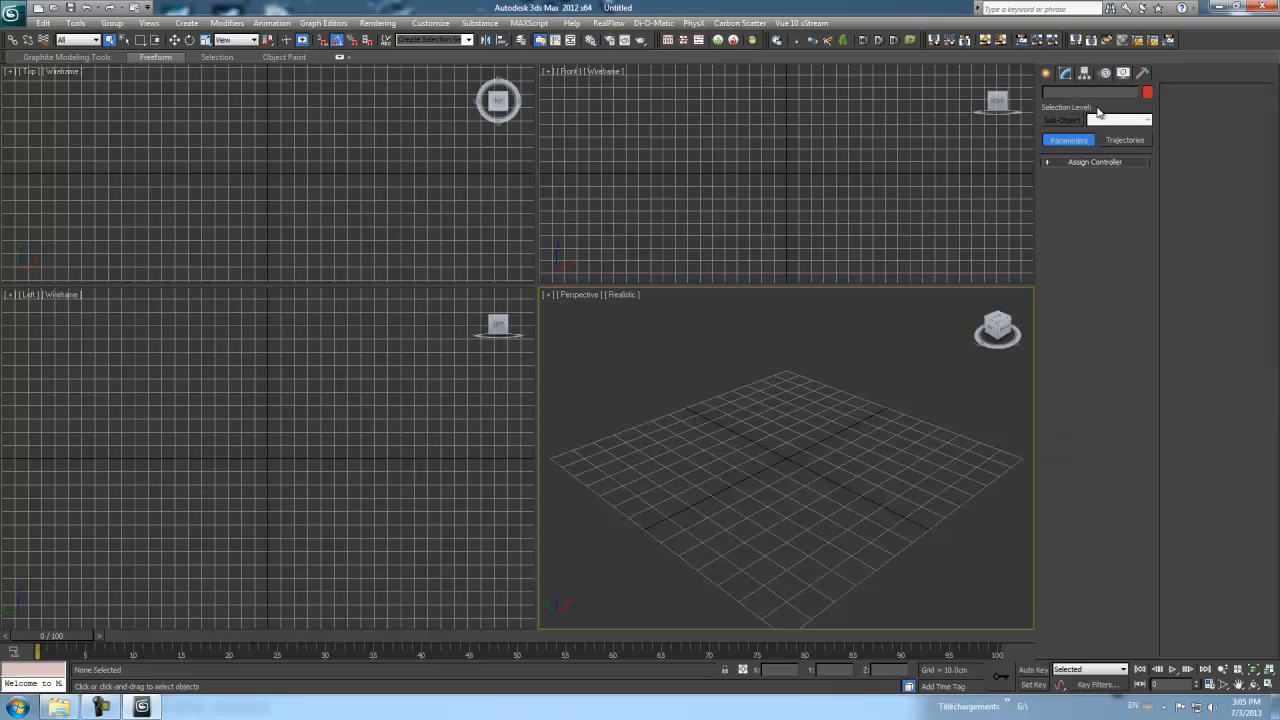
pyautogui.click(1094, 164)
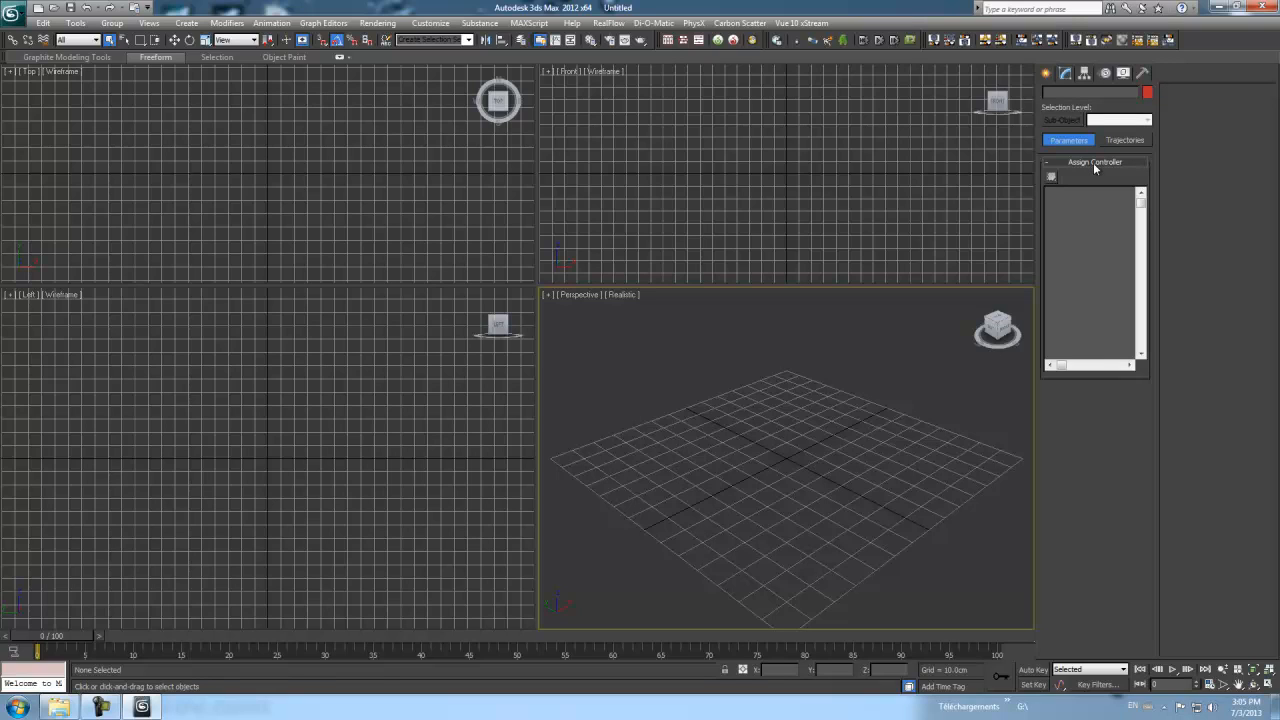
# - Examine the hierarchy options for pivot adjustment and the empty modifier stack
pyautogui.click(1085, 75)
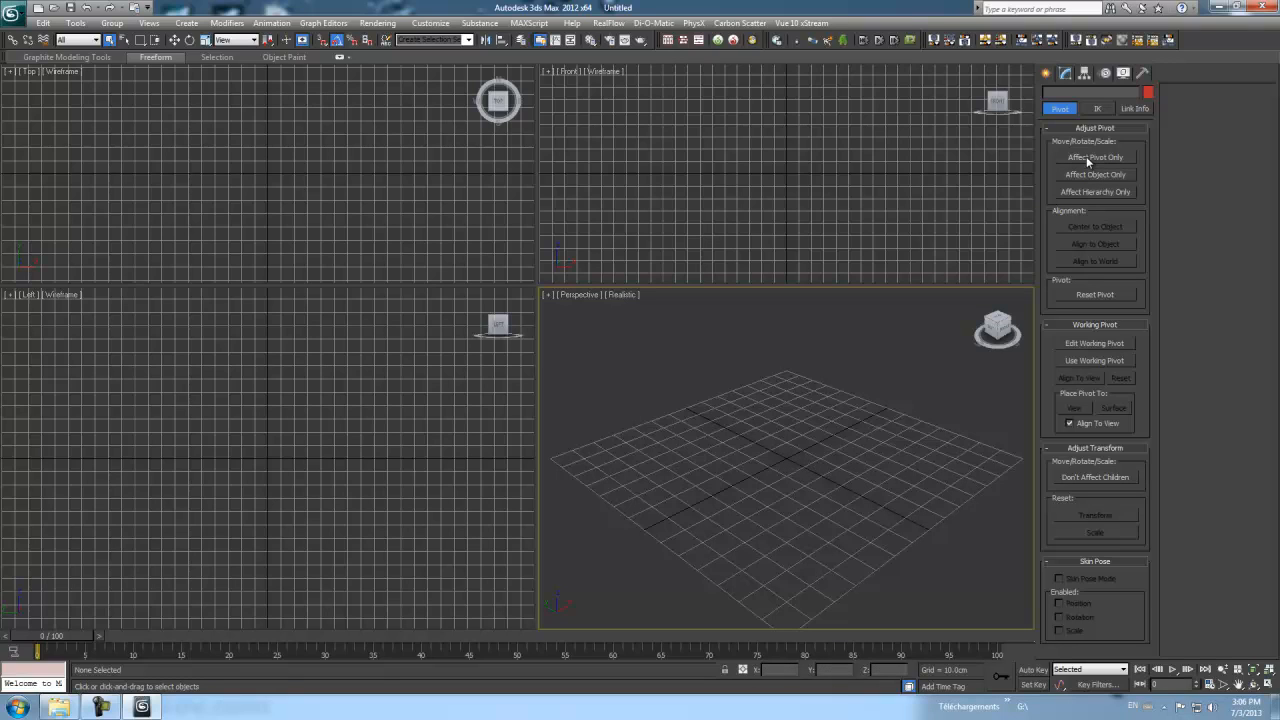
pyautogui.click(1065, 76)
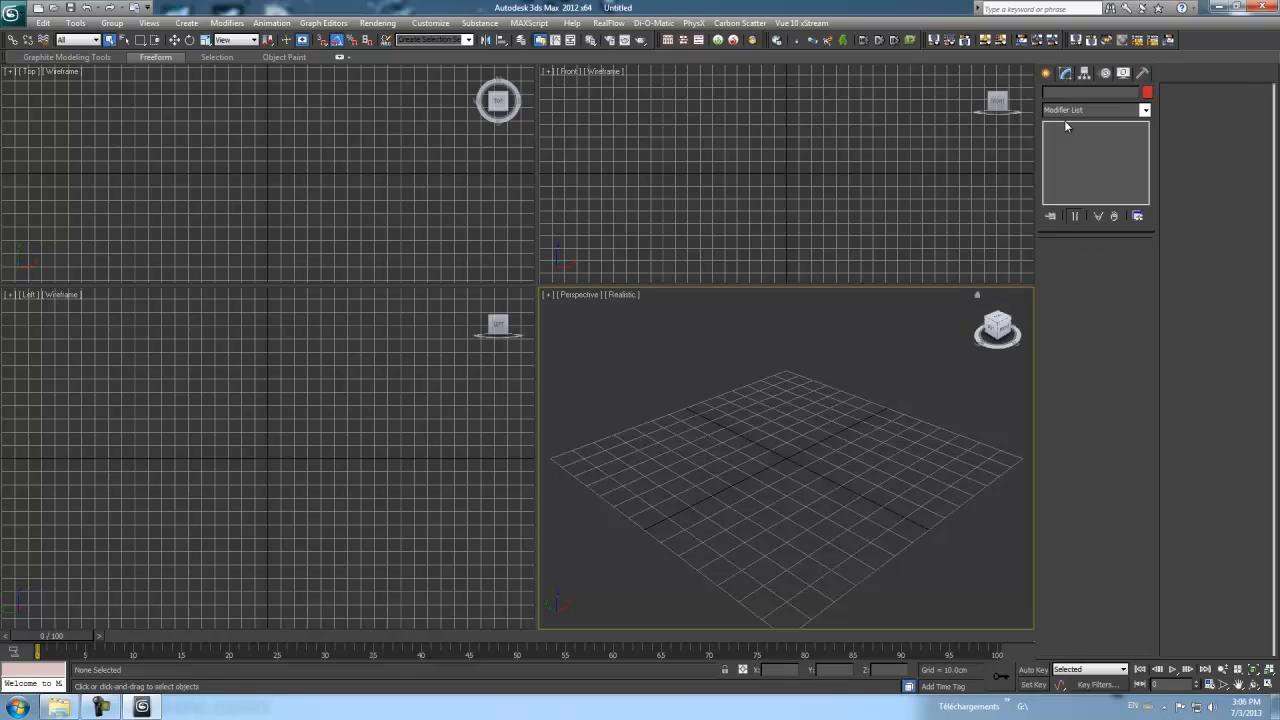
# - Create a standard sphere with a radius of about 29 cm near the Perspective grid's centre and display its edged faces
pyautogui.click(1046, 74)
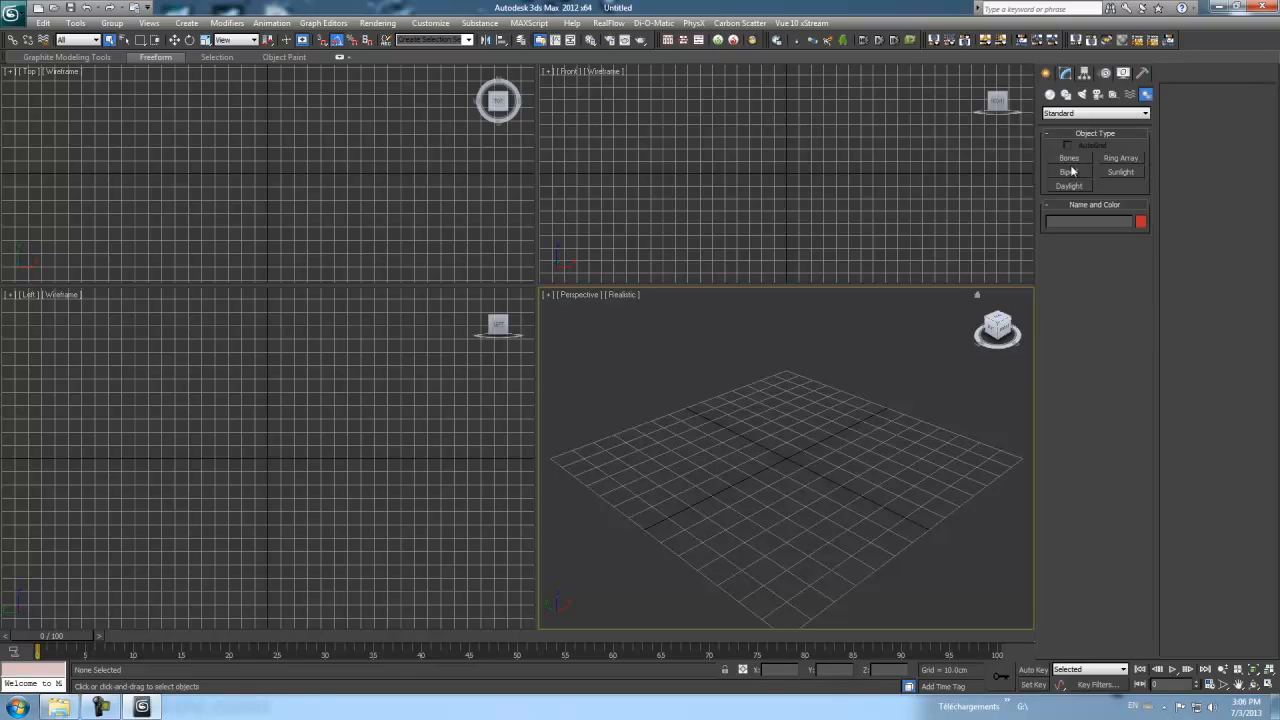
pyautogui.click(1050, 94)
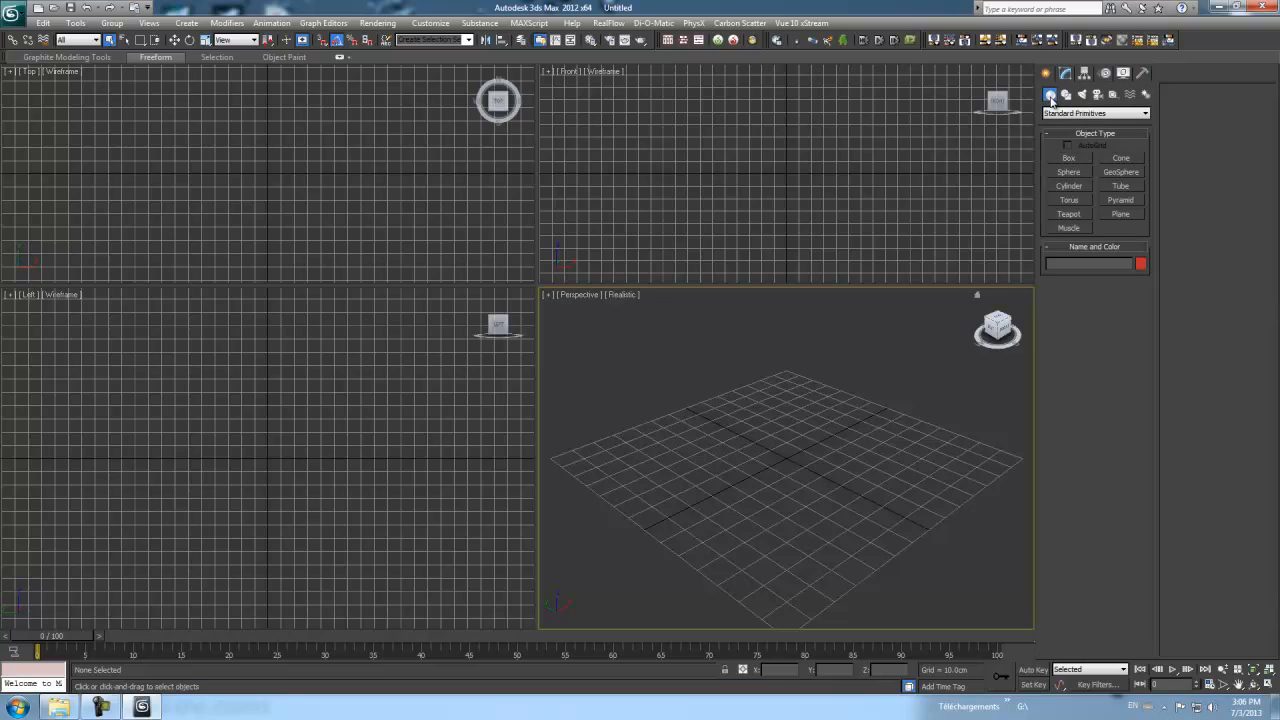
pyautogui.click(1070, 174)
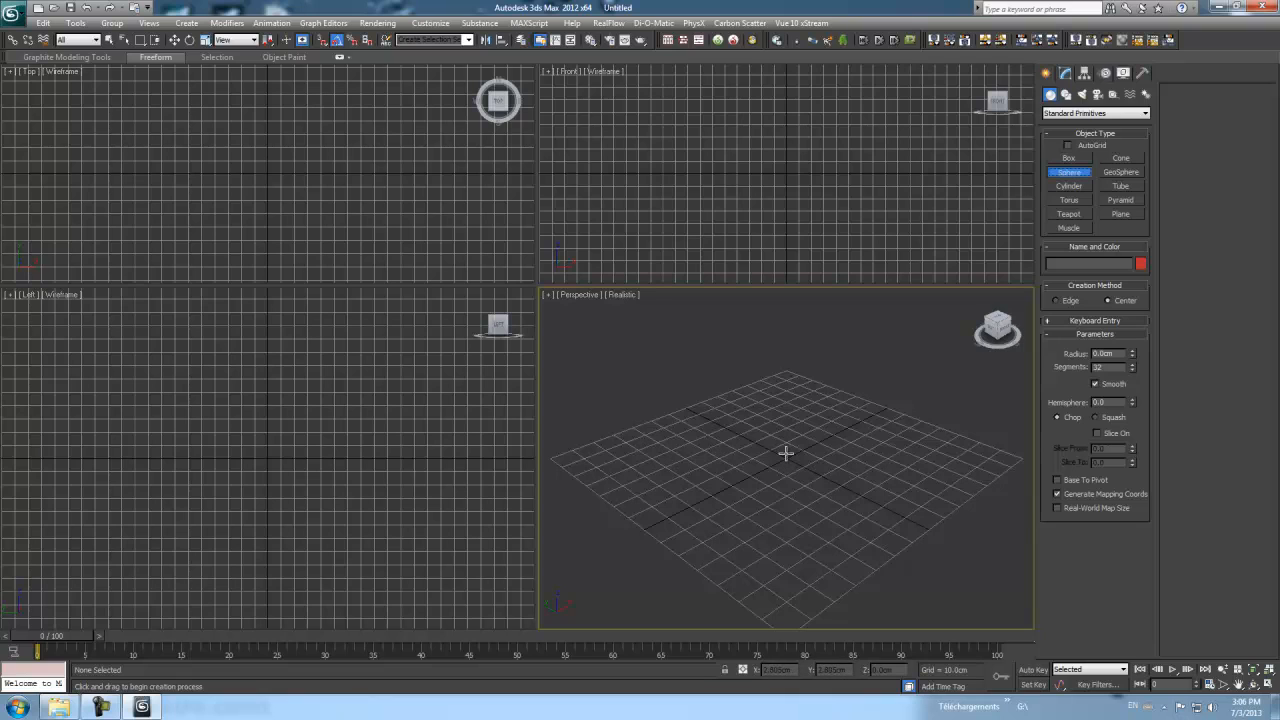
pyautogui.moveTo(782, 454); pyautogui.dragTo(810, 485)
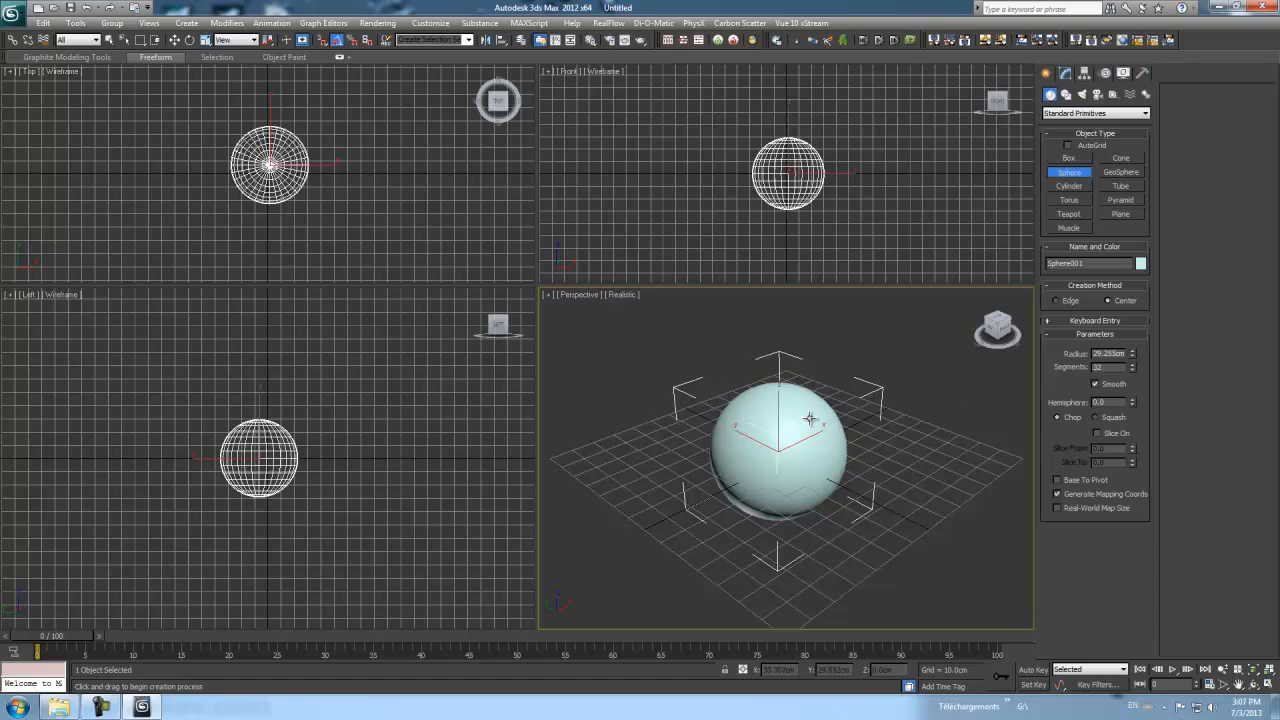
pyautogui.press('F4')
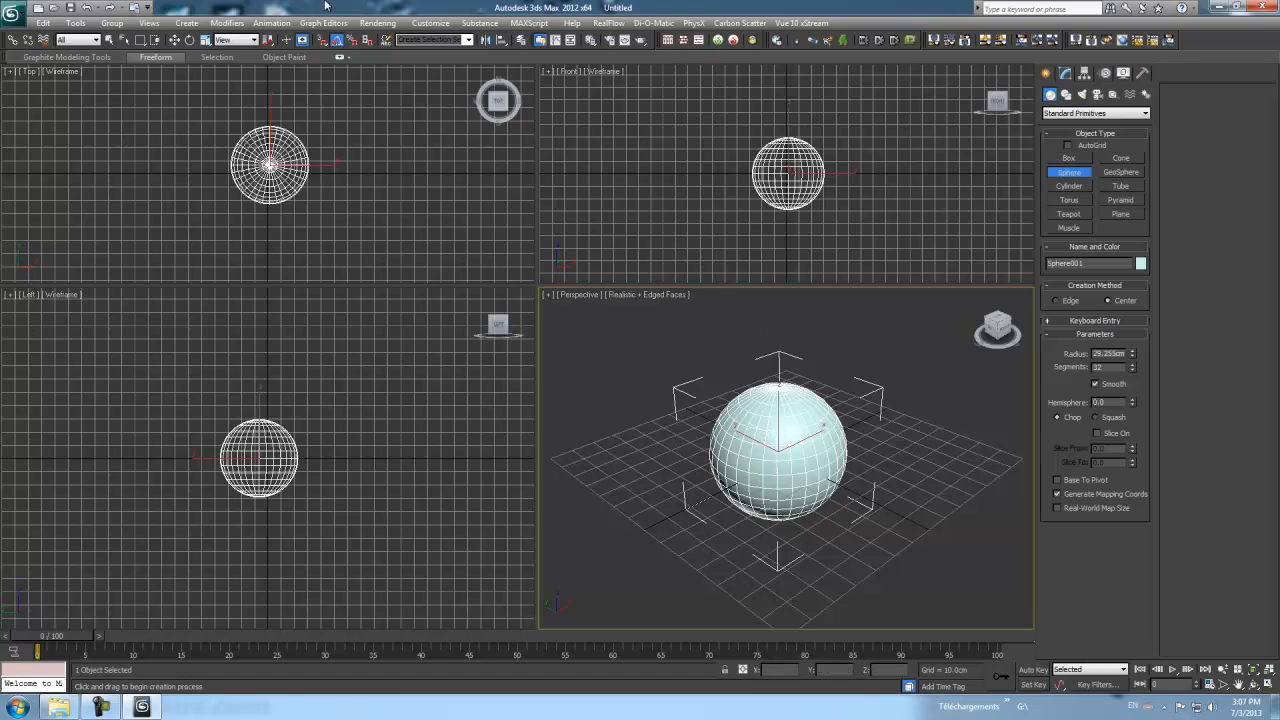
# - Rotate the sphere 90 degrees about the X axis so its pole faces the Front view, and deselect it
pyautogui.click(190, 40)
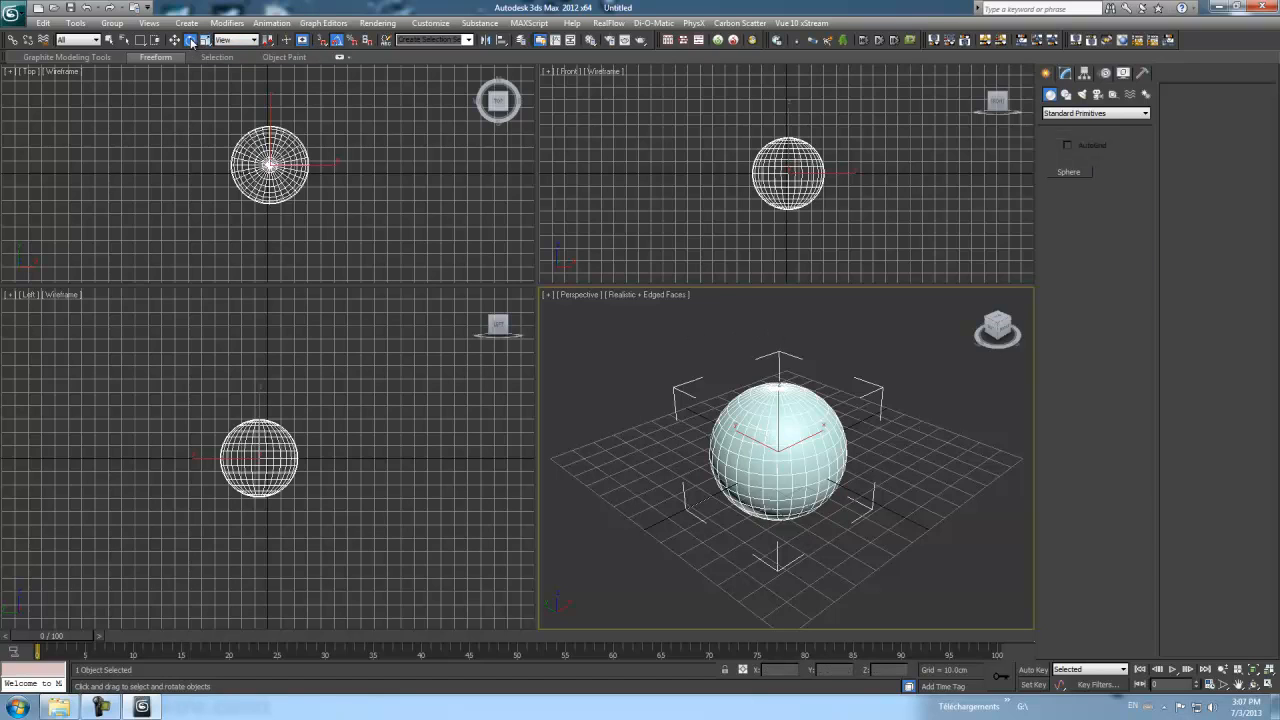
pyautogui.click(337, 40)
pyautogui.moveTo(798, 425); pyautogui.dragTo(833, 472)
pyautogui.click(902, 440)
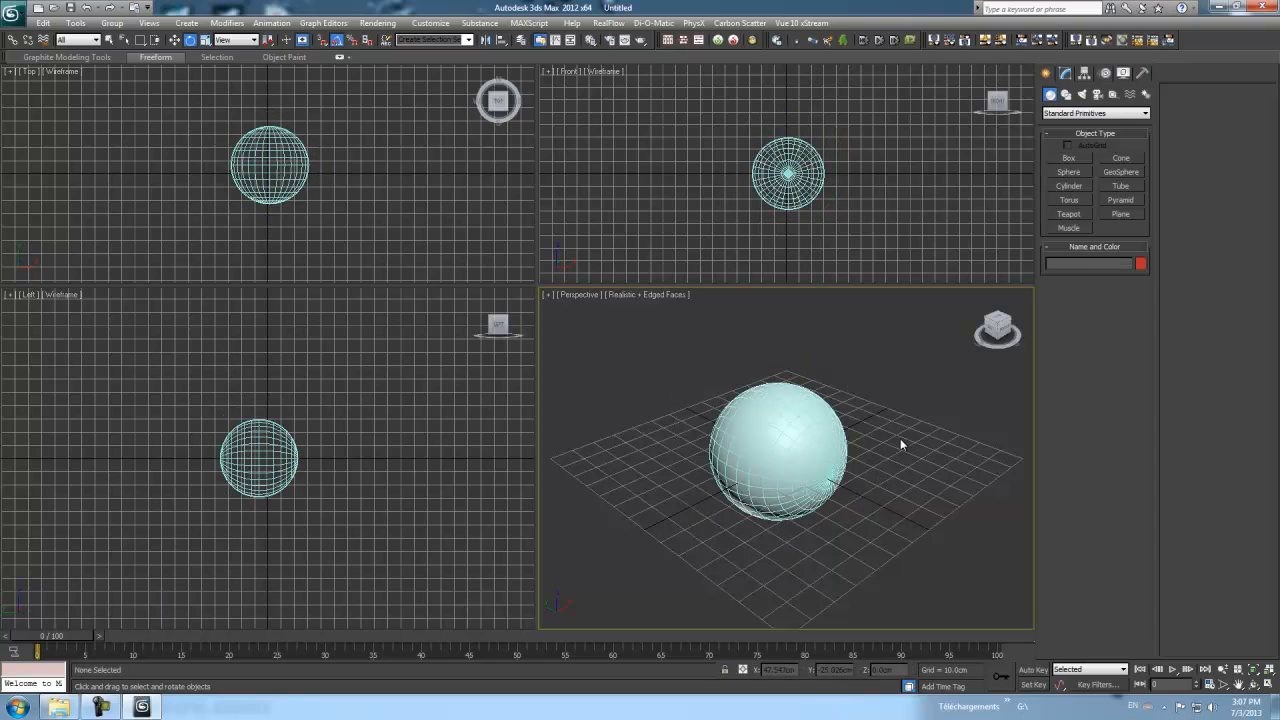
# - Maximize the Front view and convert the sphere to an Editable Poly
pyautogui.click(849, 222)
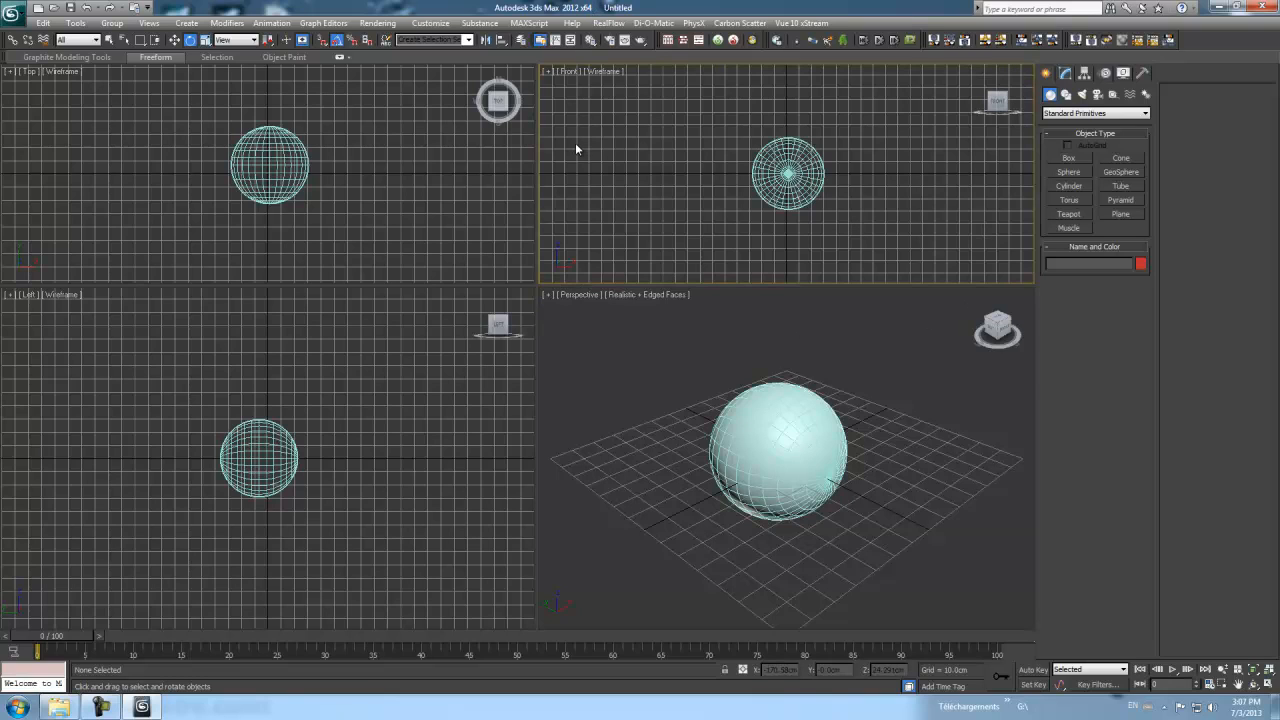
pyautogui.hotkey('alt', 'w')
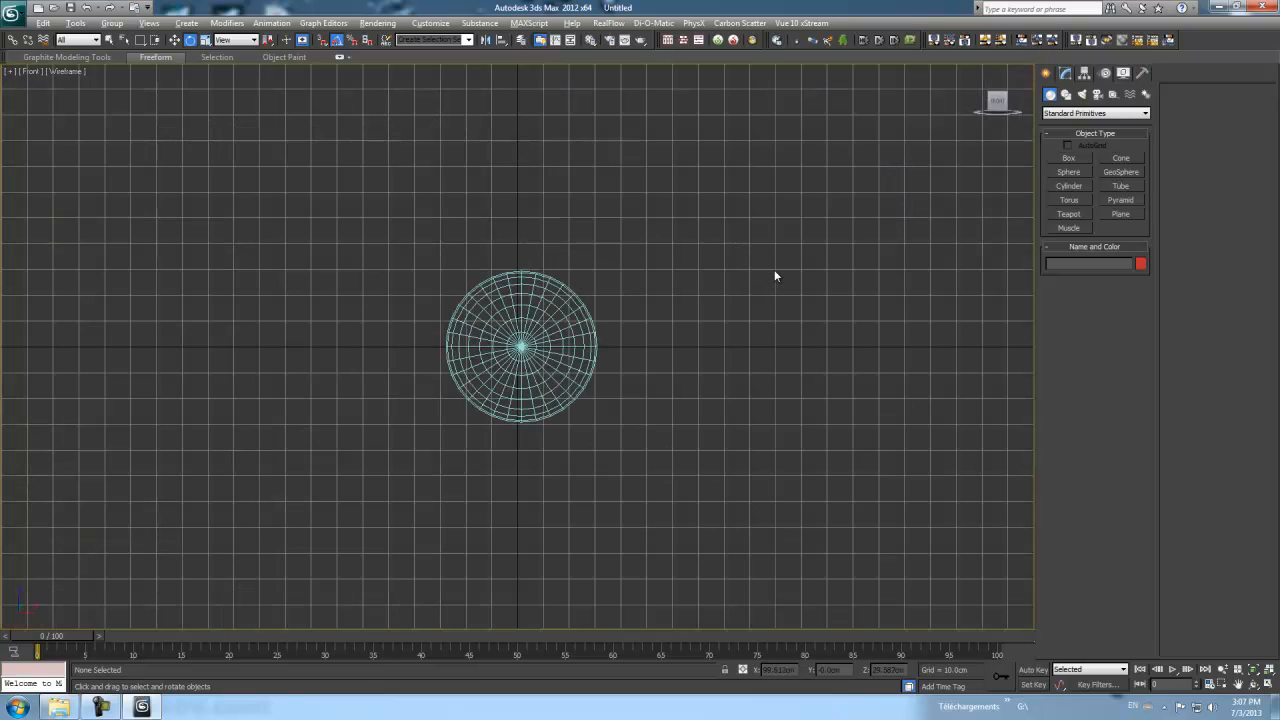
pyautogui.scroll(6, 774, 269)
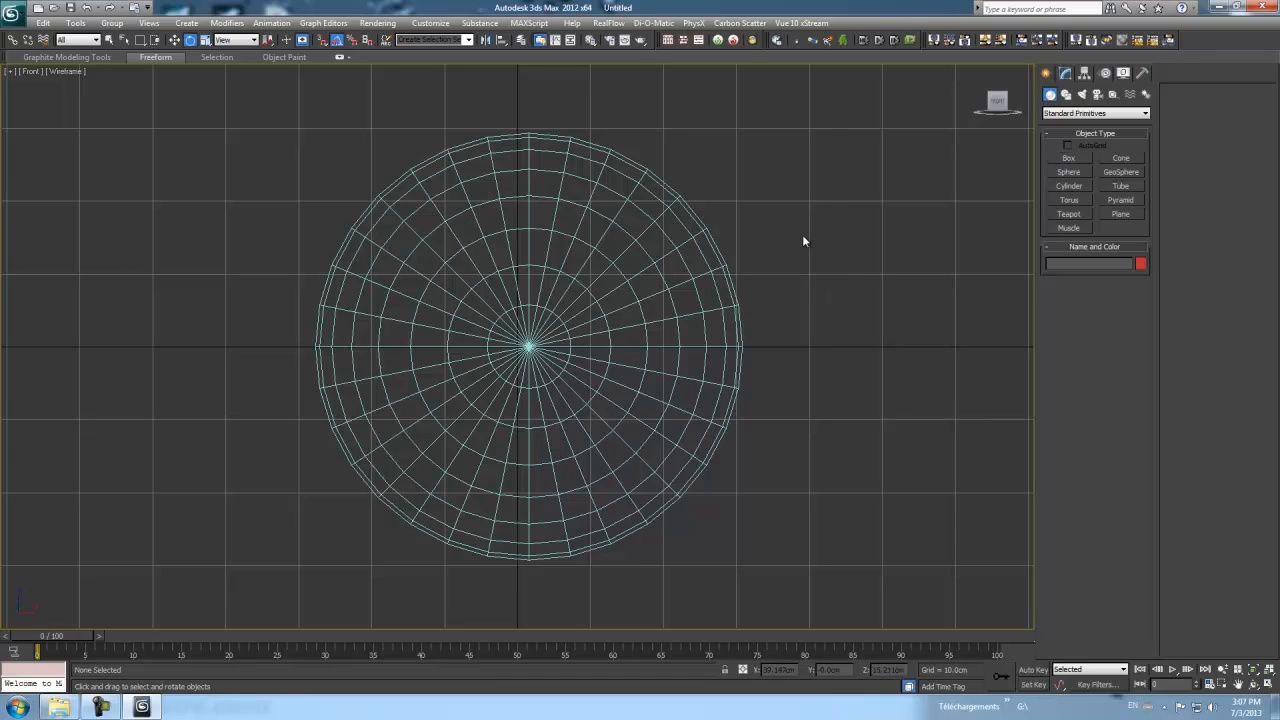
pyautogui.click(674, 252)
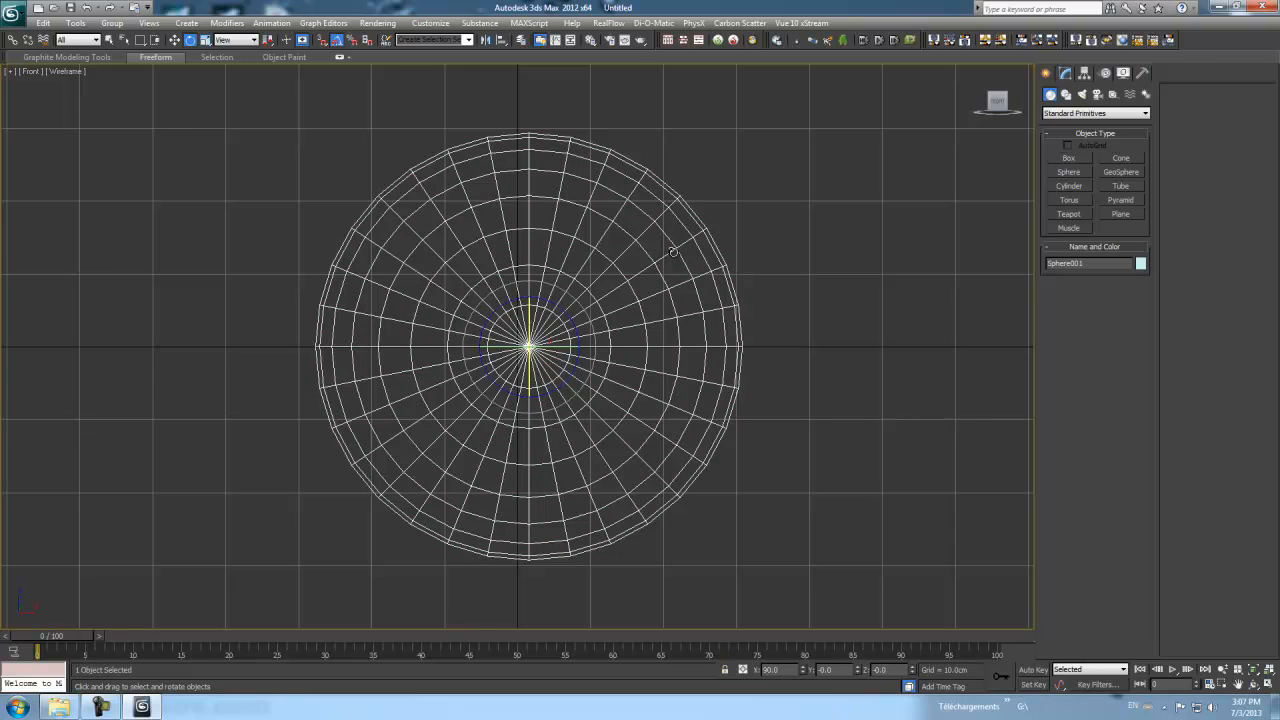
pyautogui.rightClick(676, 254)
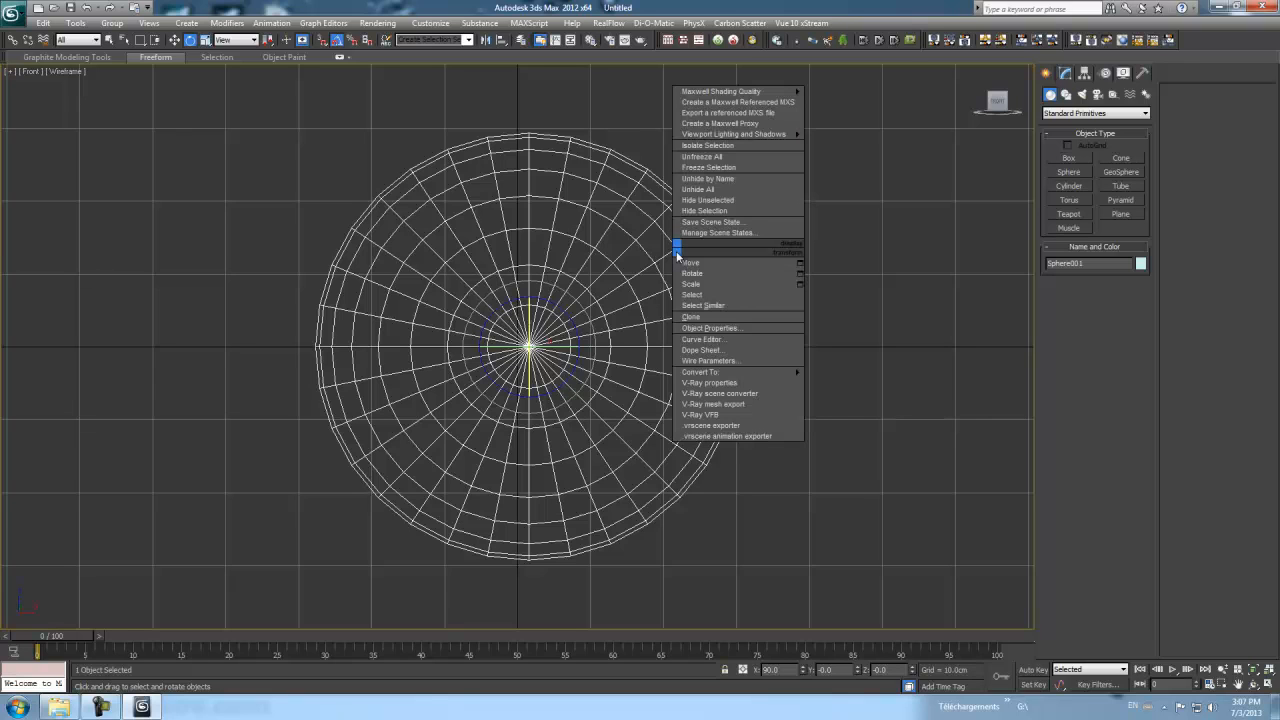
pyautogui.moveTo(702, 373)
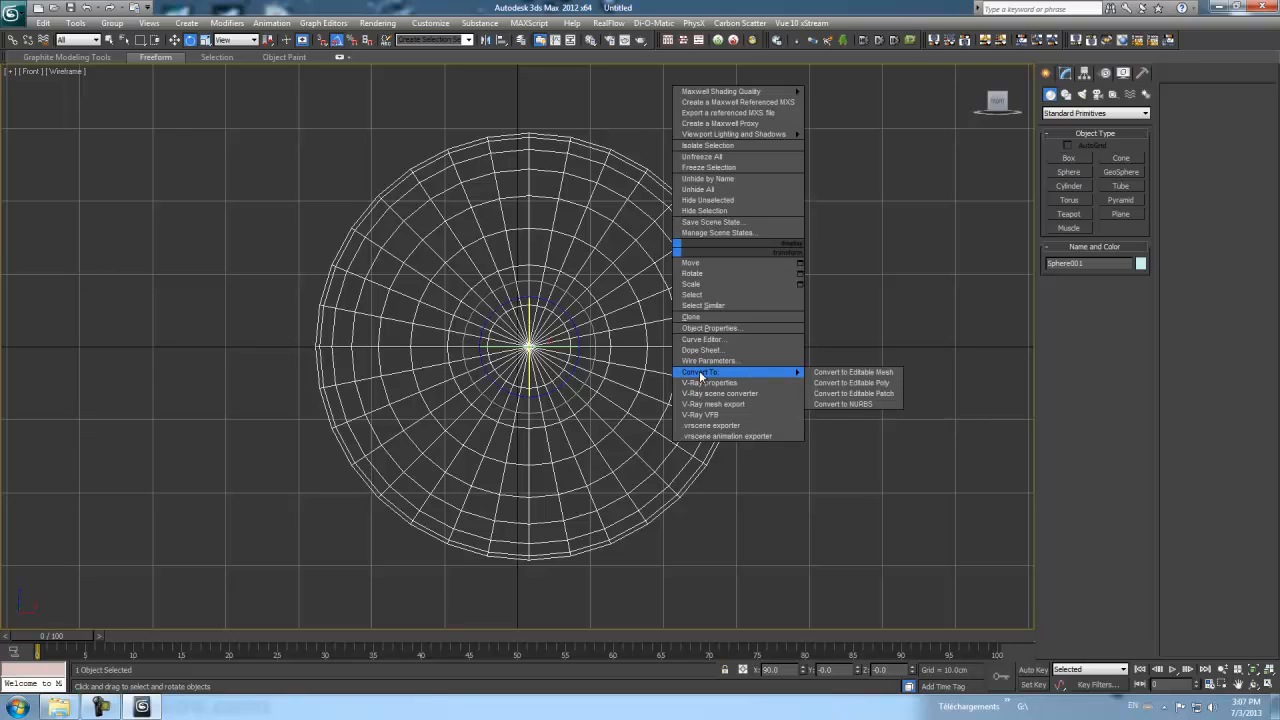
pyautogui.click(875, 383)
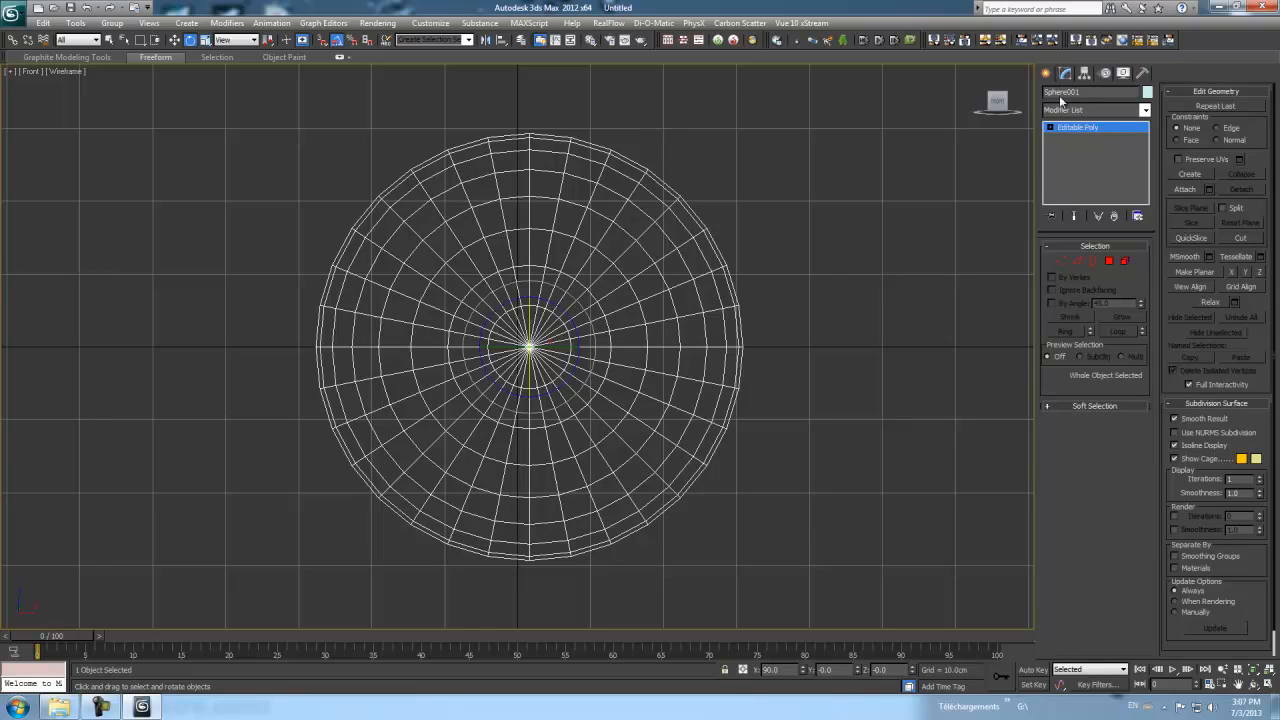
# - Expand the Editable Poly sub-object levels and select the entire sphere at Element level
pyautogui.click(1050, 127)
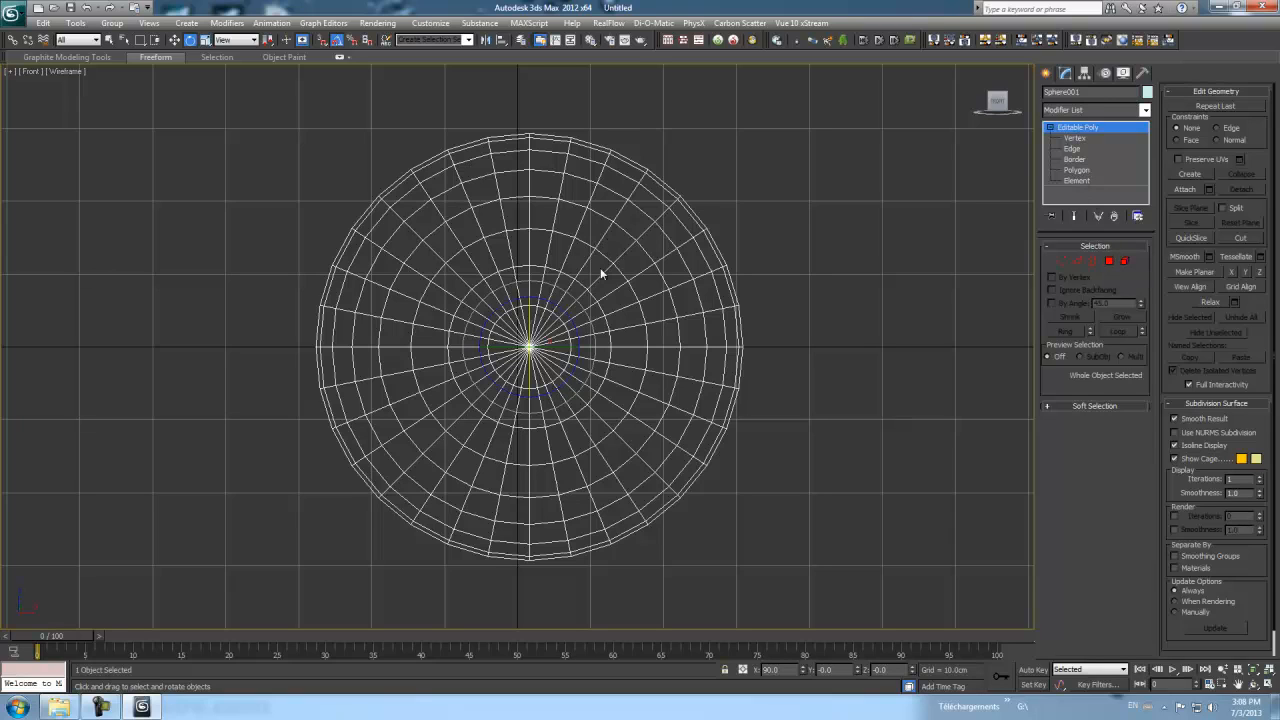
pyautogui.click(1125, 261)
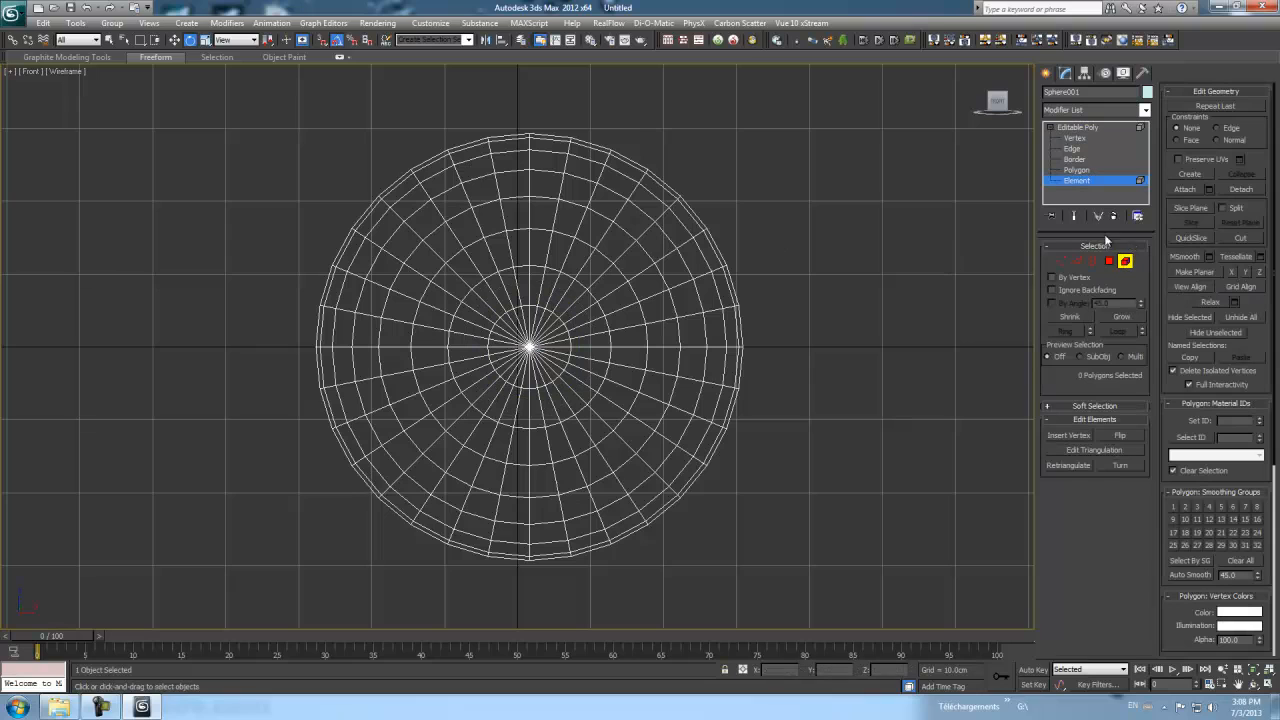
pyautogui.click(690, 281)
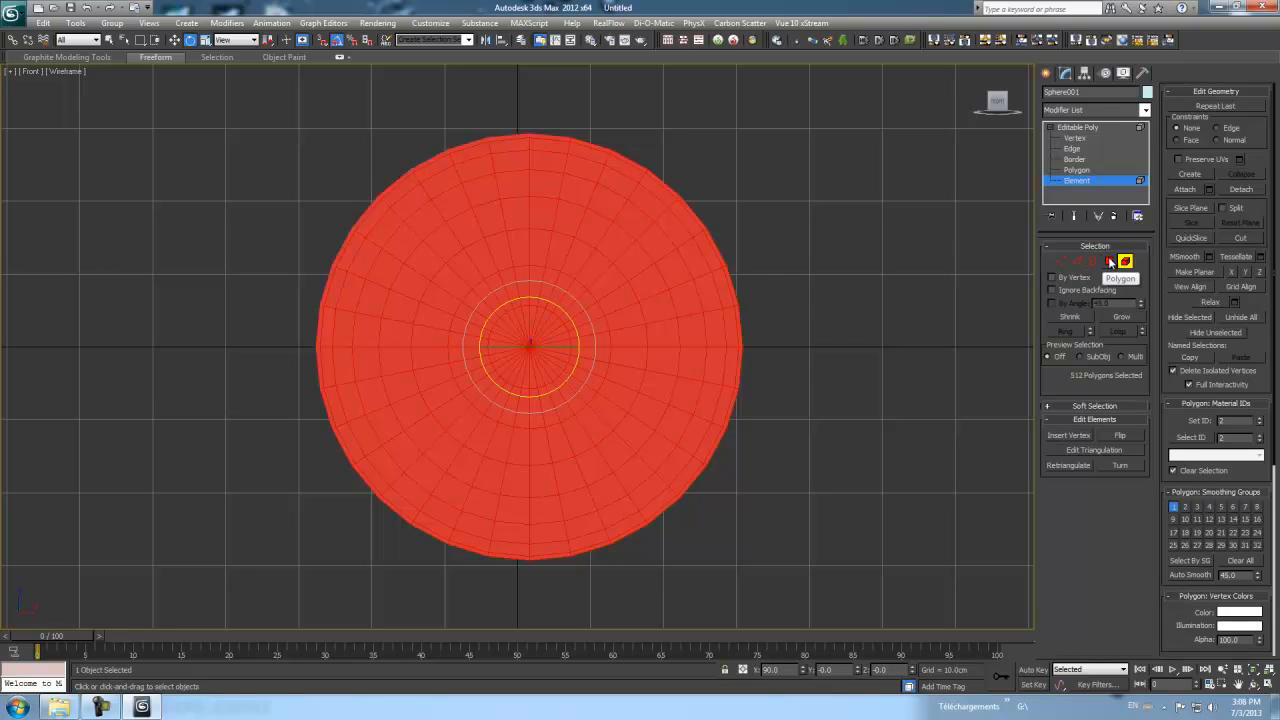
# - At Polygon level, select the front pole's polygons and grow the selection to the three innermost rings, leaving out stray polygons
pyautogui.click(1109, 262)
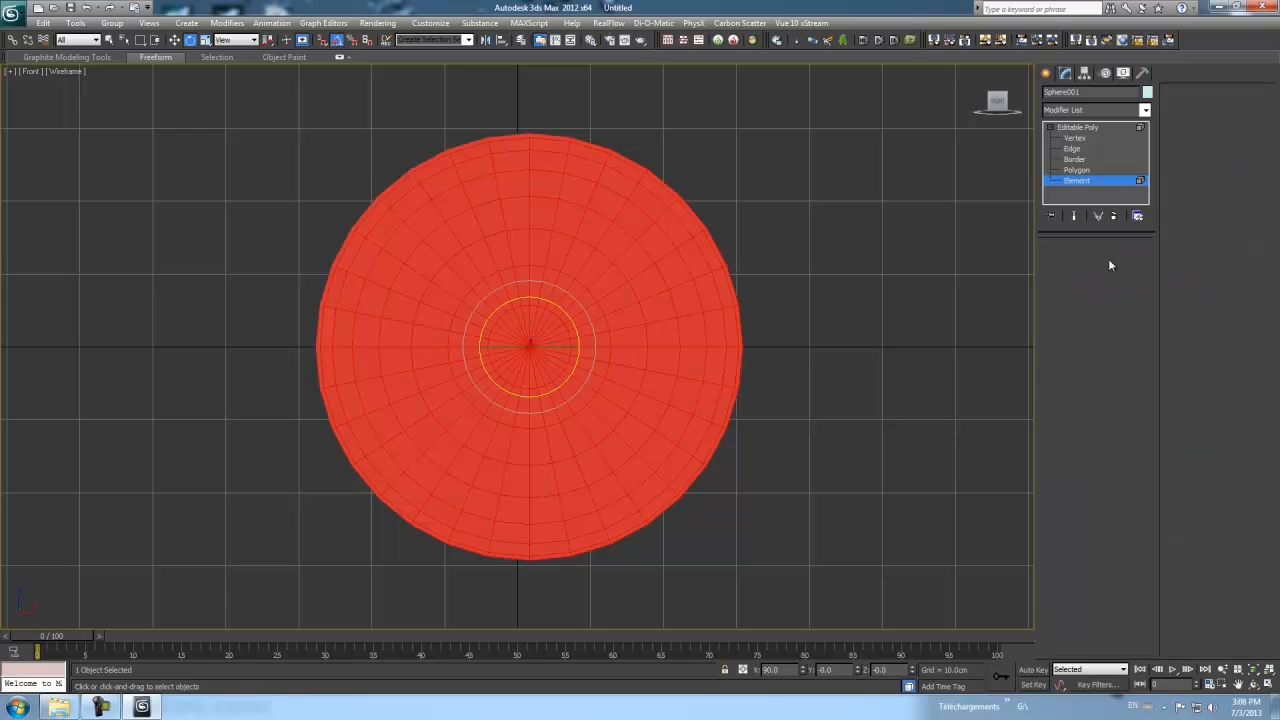
pyautogui.click(544, 320)
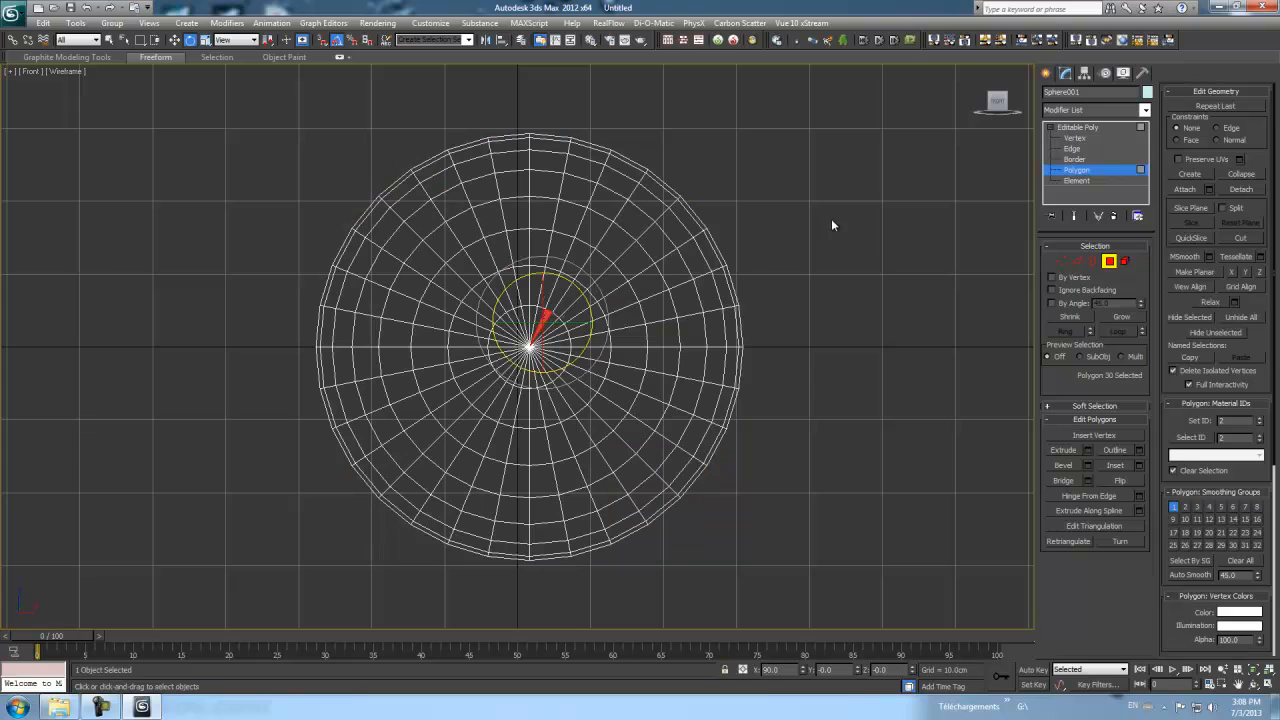
pyautogui.click(1118, 316)
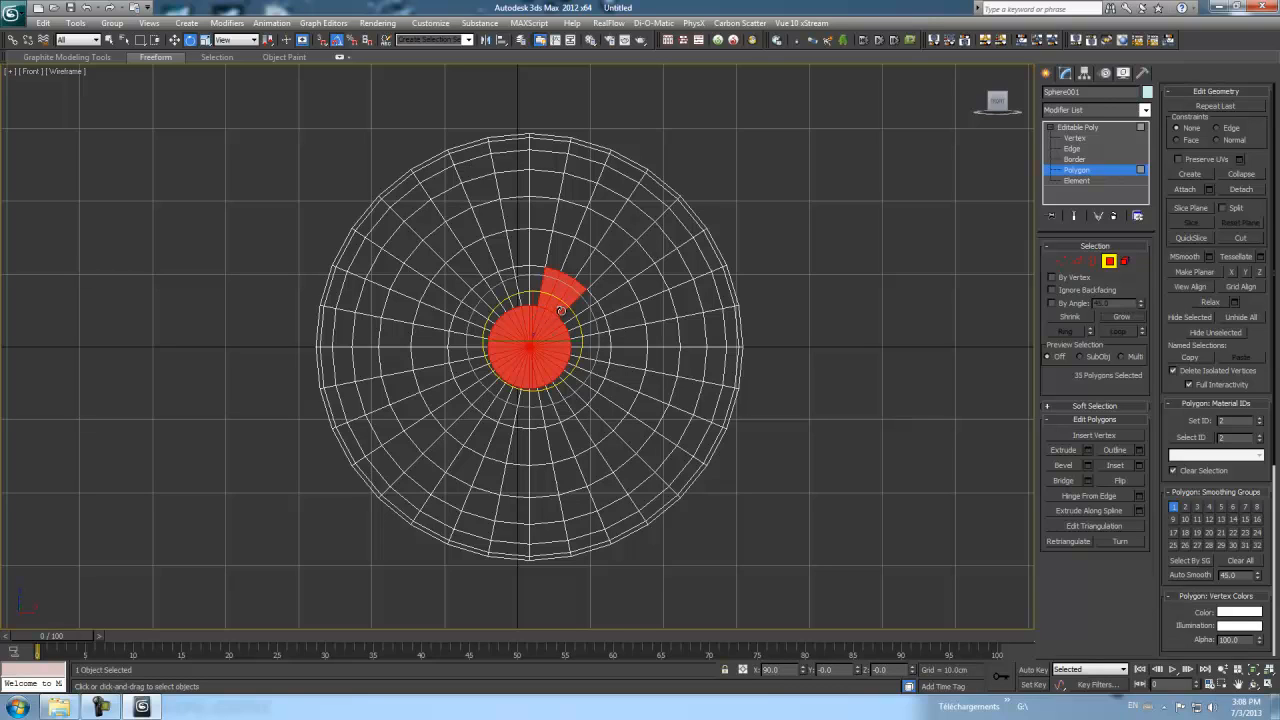
pyautogui.keyDown('alt'); pyautogui.click(569, 297); pyautogui.keyUp('alt')
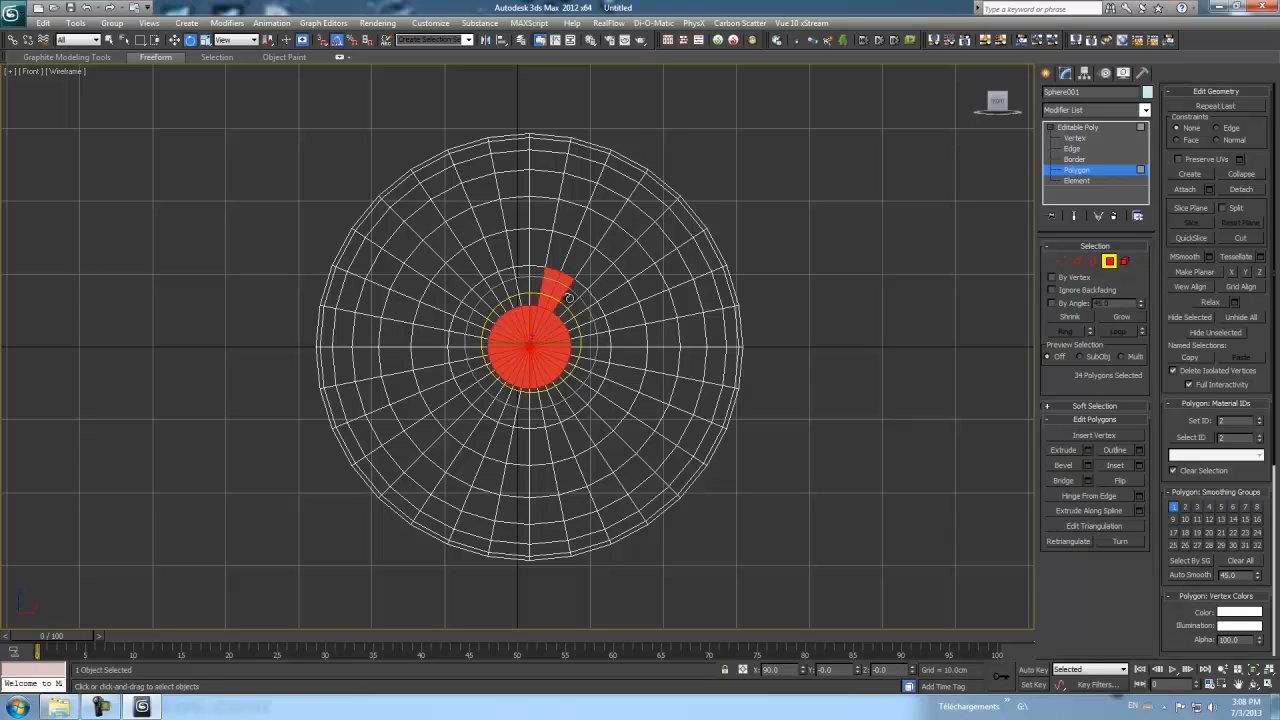
pyautogui.keyDown('alt'); pyautogui.click(548, 283); pyautogui.keyUp('alt')
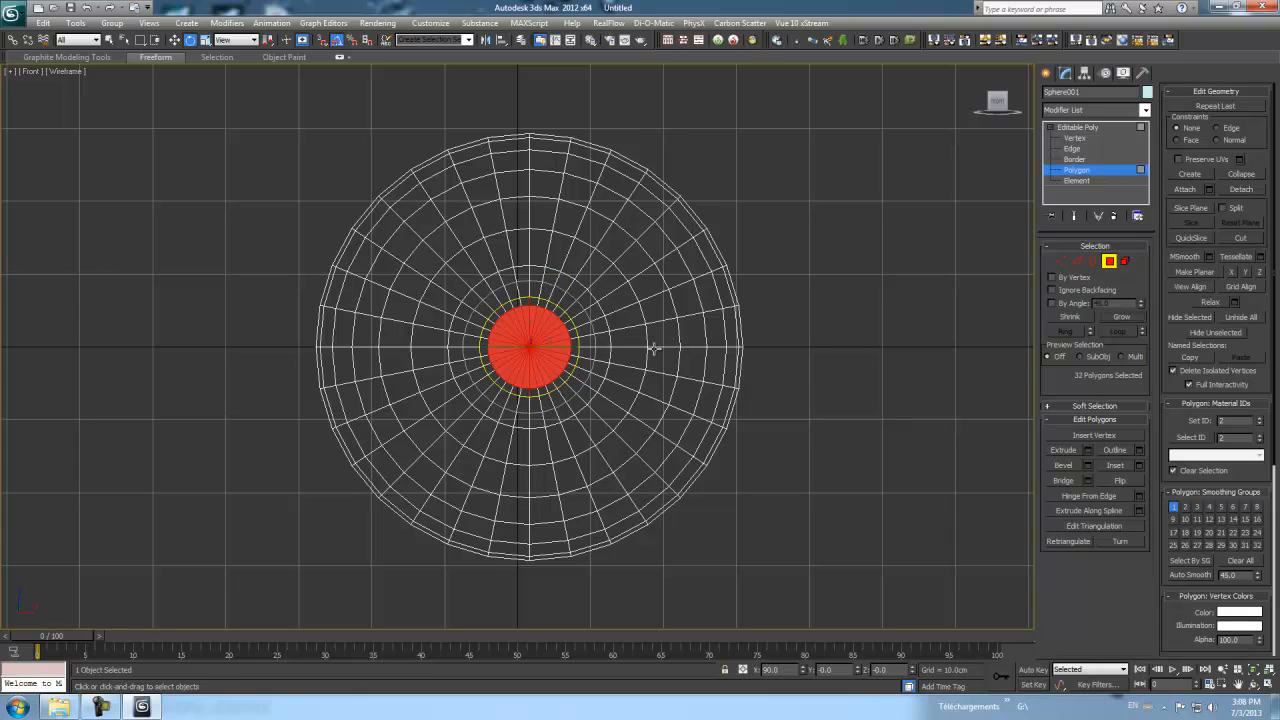
pyautogui.click(1120, 316)
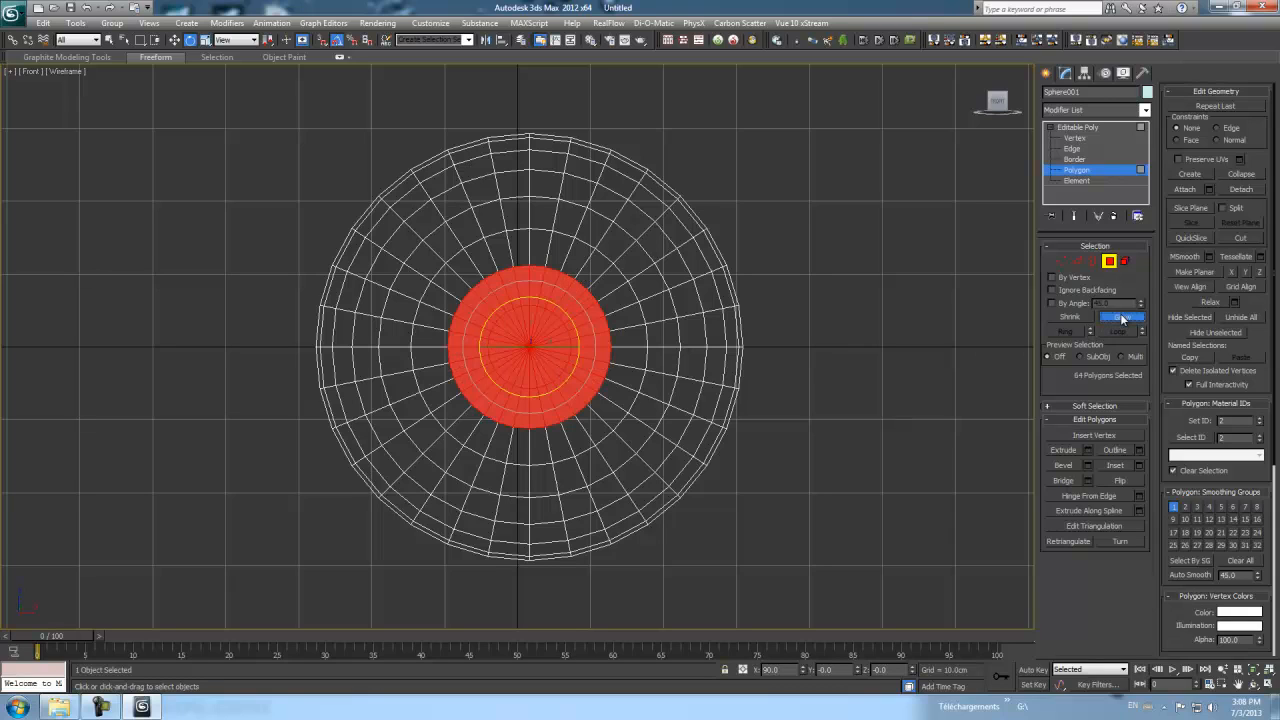
pyautogui.click(1120, 316)
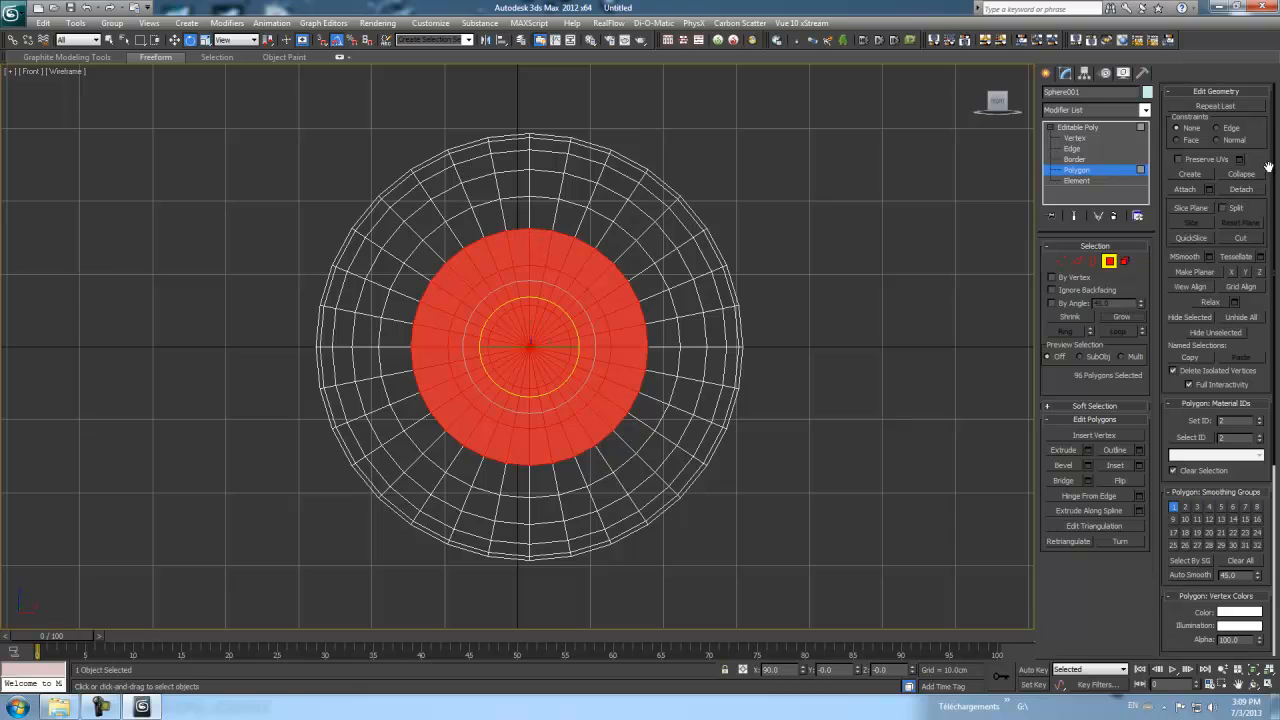
# - Detach the three selected polygon rings as a separate object under a new name
pyautogui.click(1241, 190)
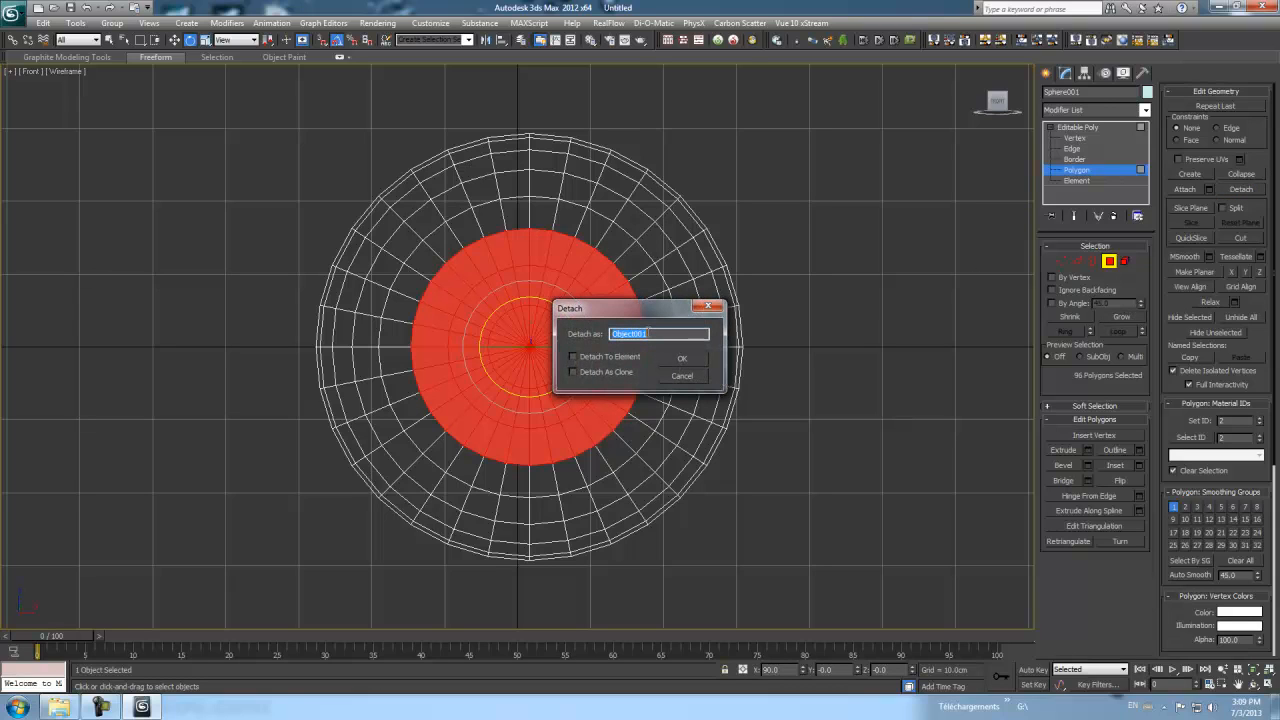
pyautogui.press('BackSpace')
pyautogui.press('Return')
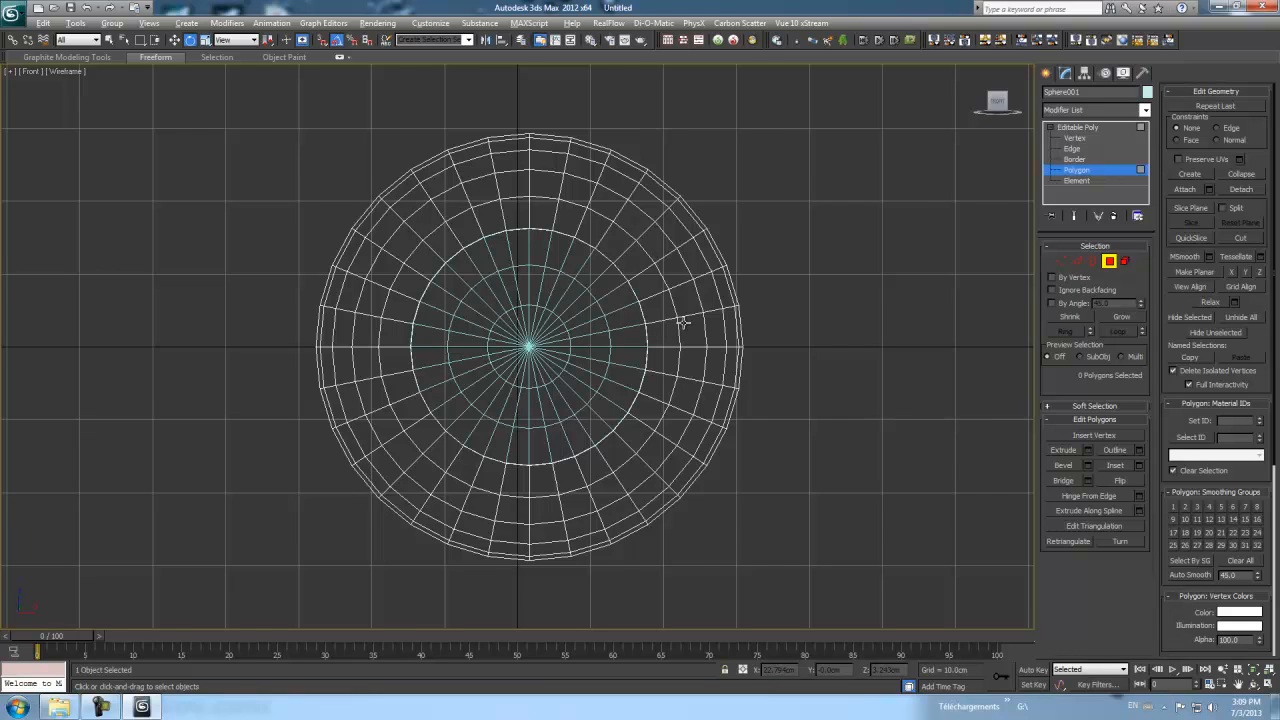
# - Restore the four-view layout, select the detached front cap and hide the grid in the Perspective view
pyautogui.hotkey('alt', 'w')
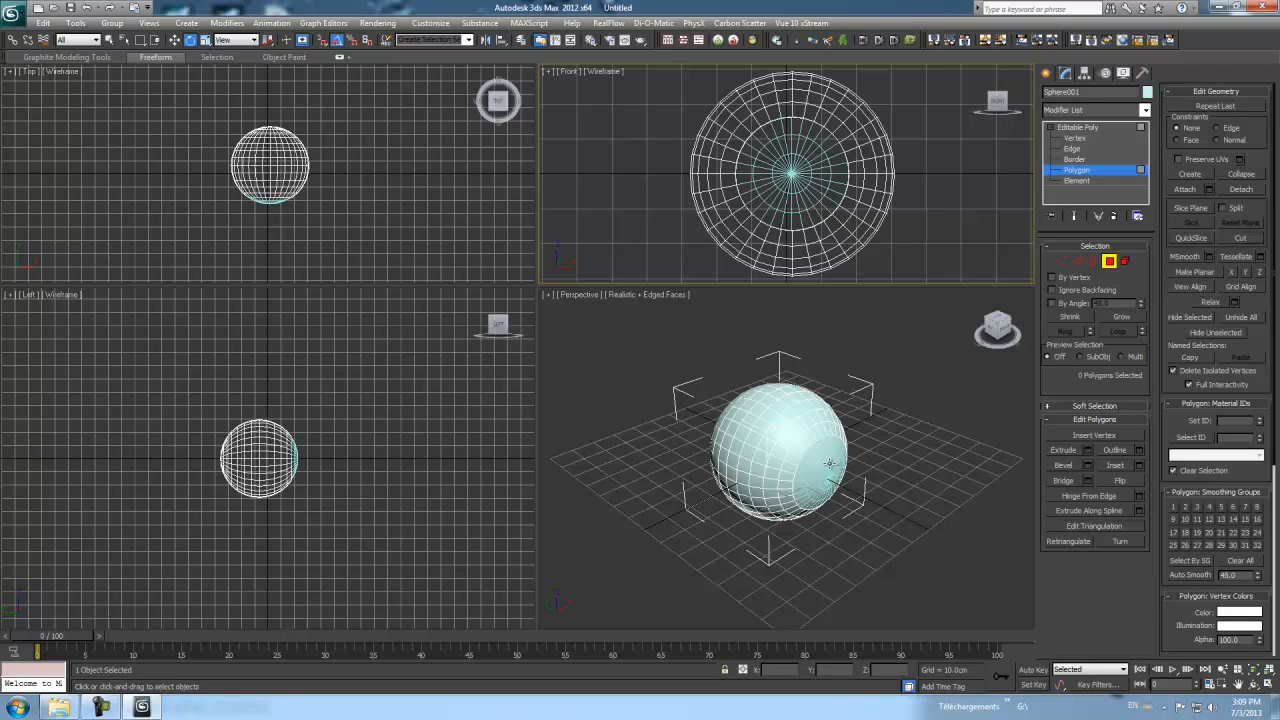
pyautogui.click(1046, 74)
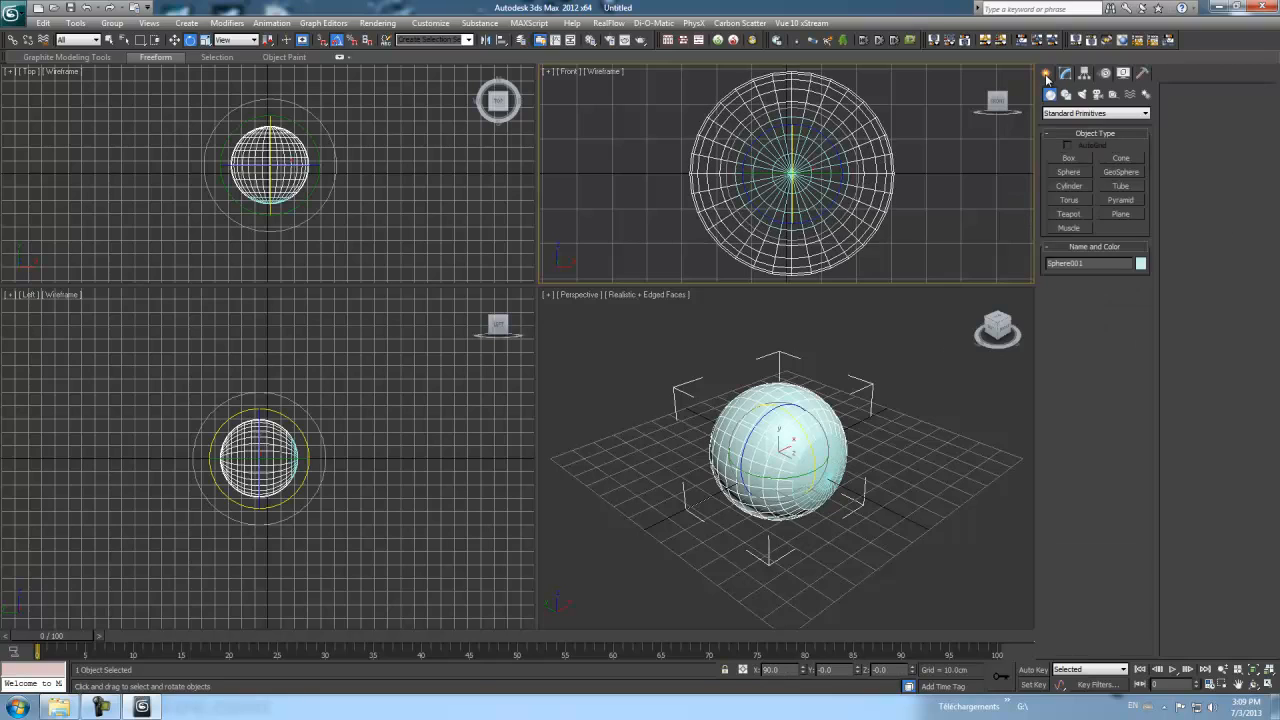
pyautogui.click(830, 467)
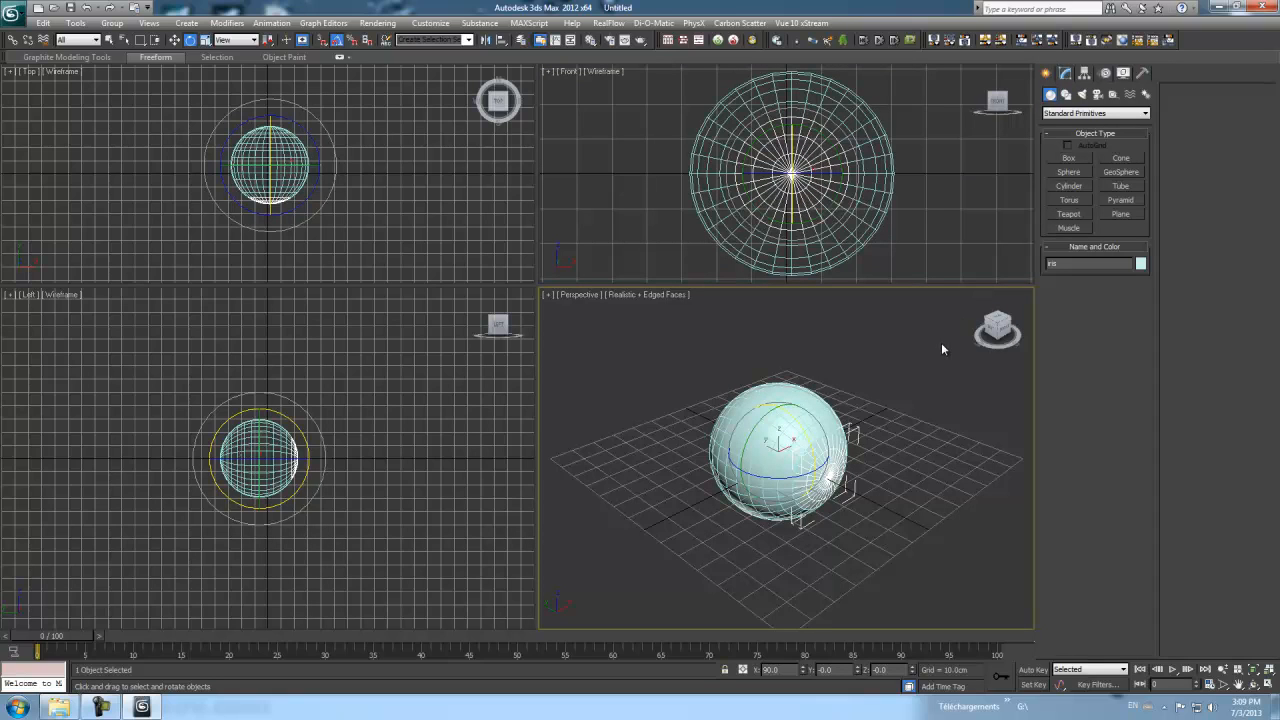
pyautogui.keyDown('alt'); pyautogui.moveTo(935, 366); pyautogui.dragTo(899, 369, button='middle'); pyautogui.keyUp('alt')
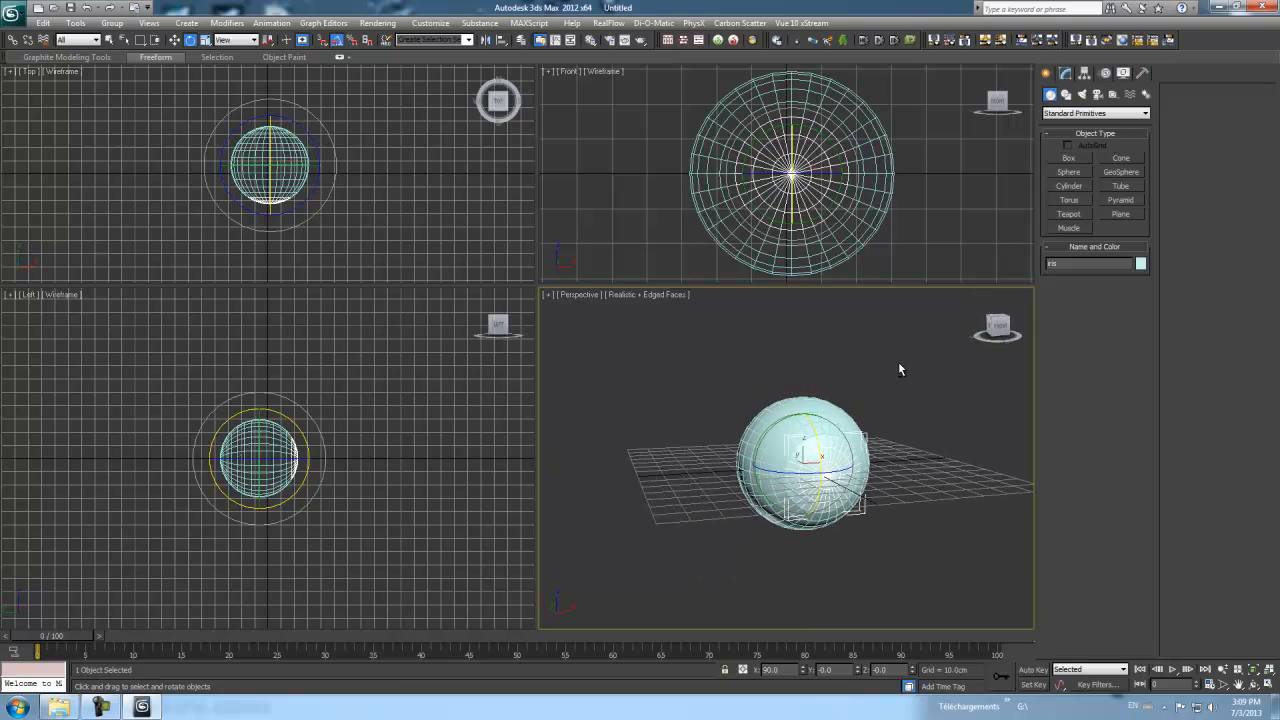
pyautogui.press('g')
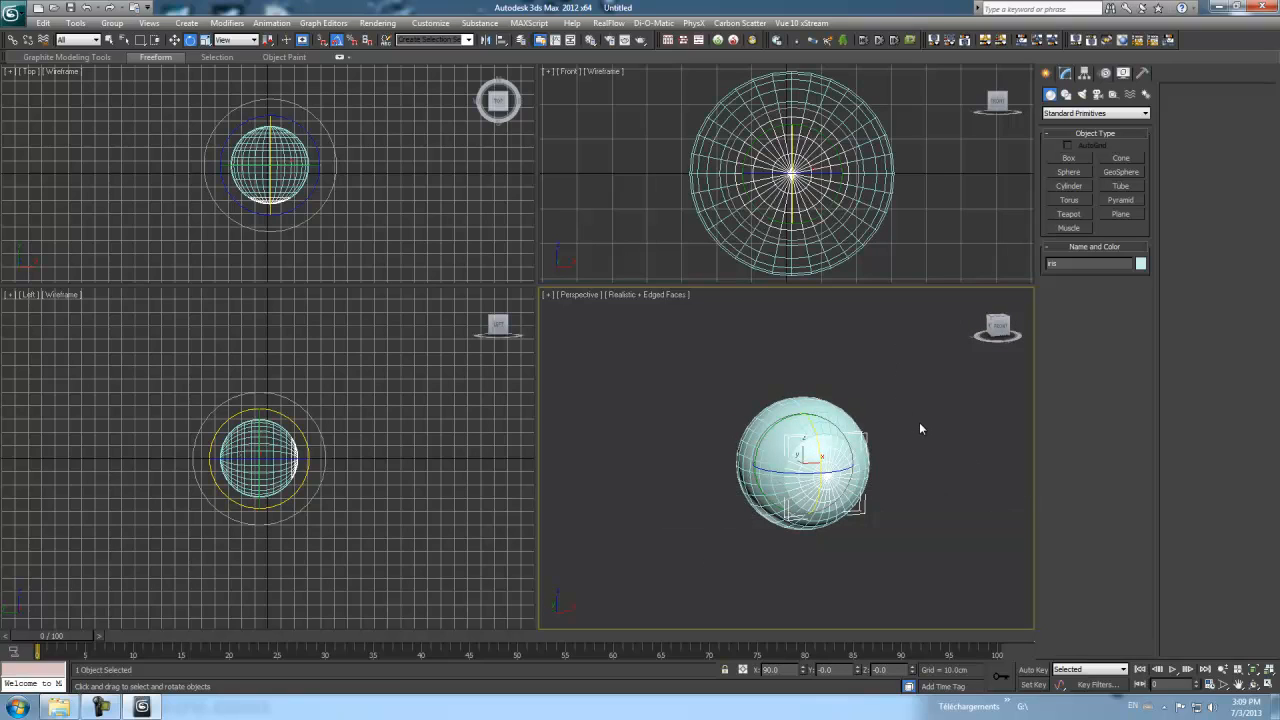
pyautogui.keyDown('alt'); pyautogui.moveTo(920, 427); pyautogui.dragTo(897, 414, button='middle'); pyautogui.keyUp('alt')
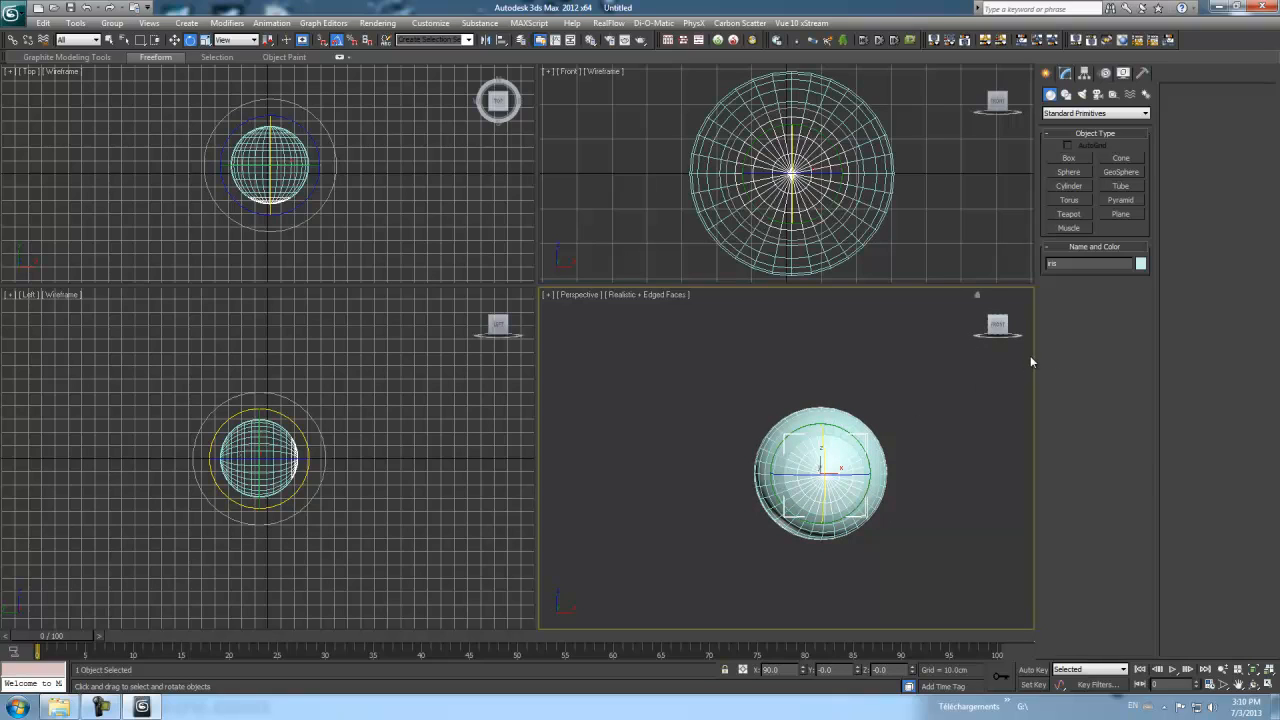
# - Colour the detached front cap dark blue and the remaining sphere green
pyautogui.click(1141, 264)
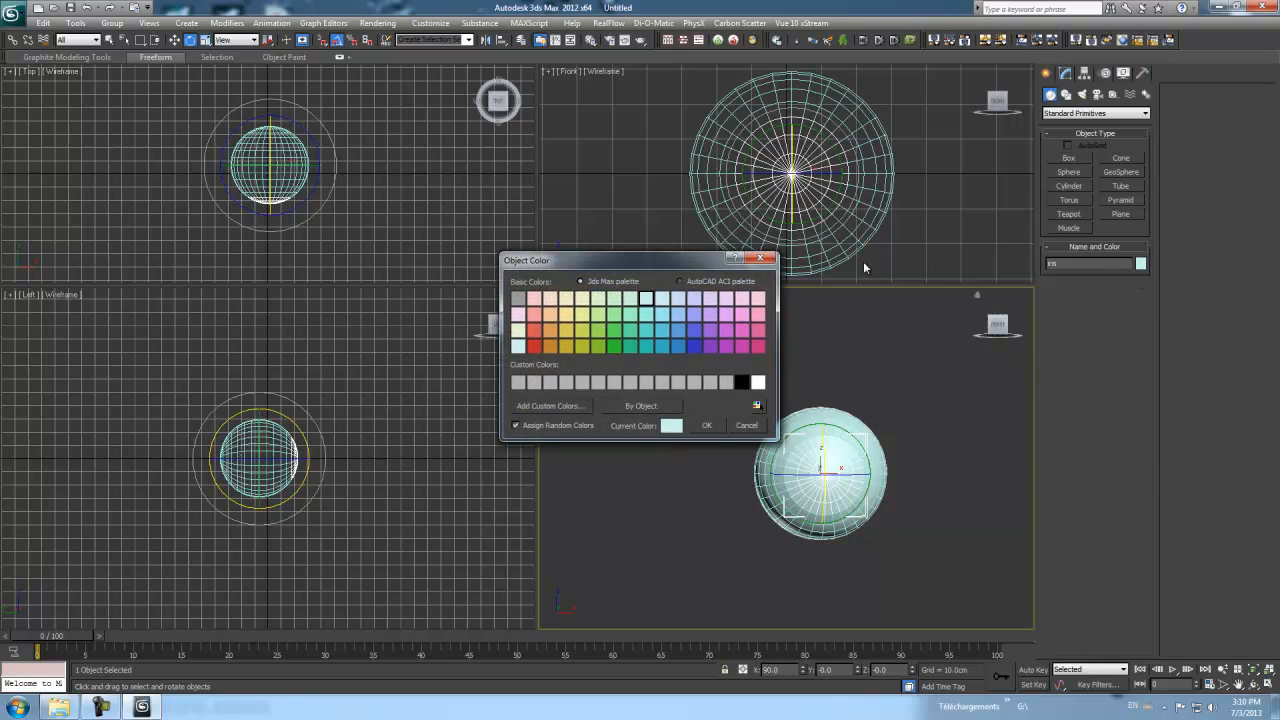
pyautogui.click(695, 344)
pyautogui.click(707, 426)
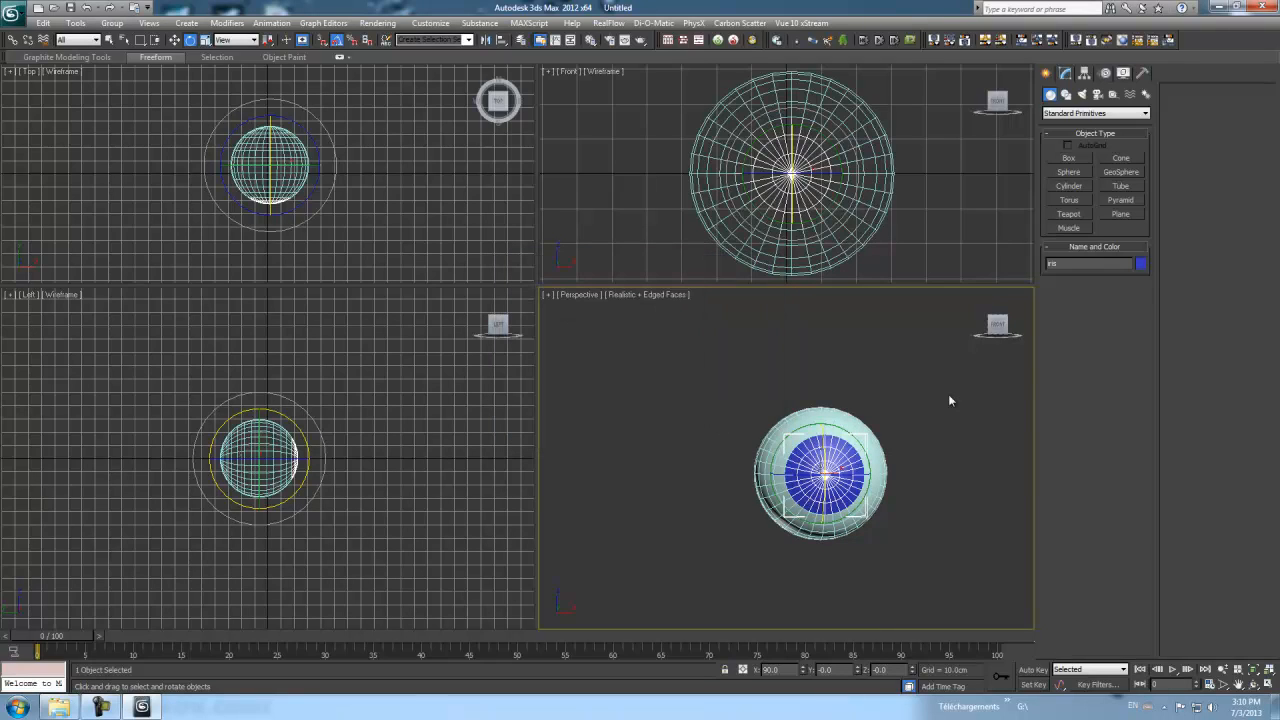
pyautogui.click(825, 413)
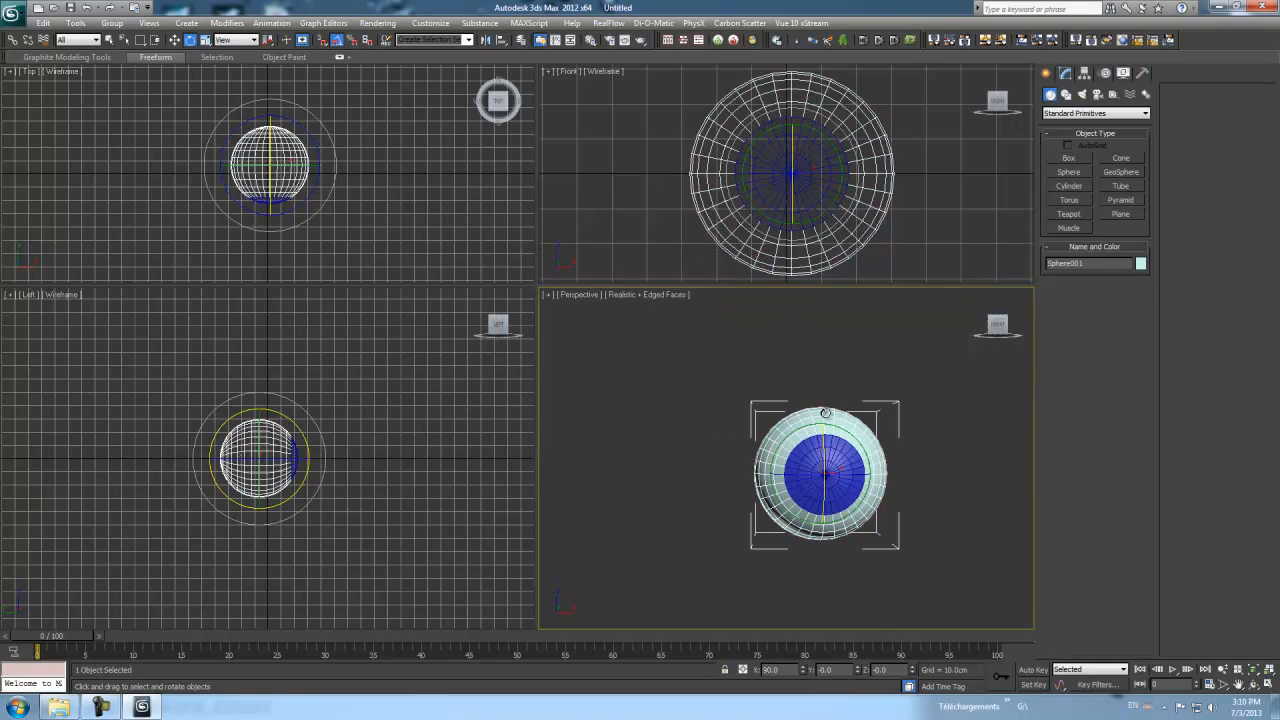
pyautogui.click(1140, 263)
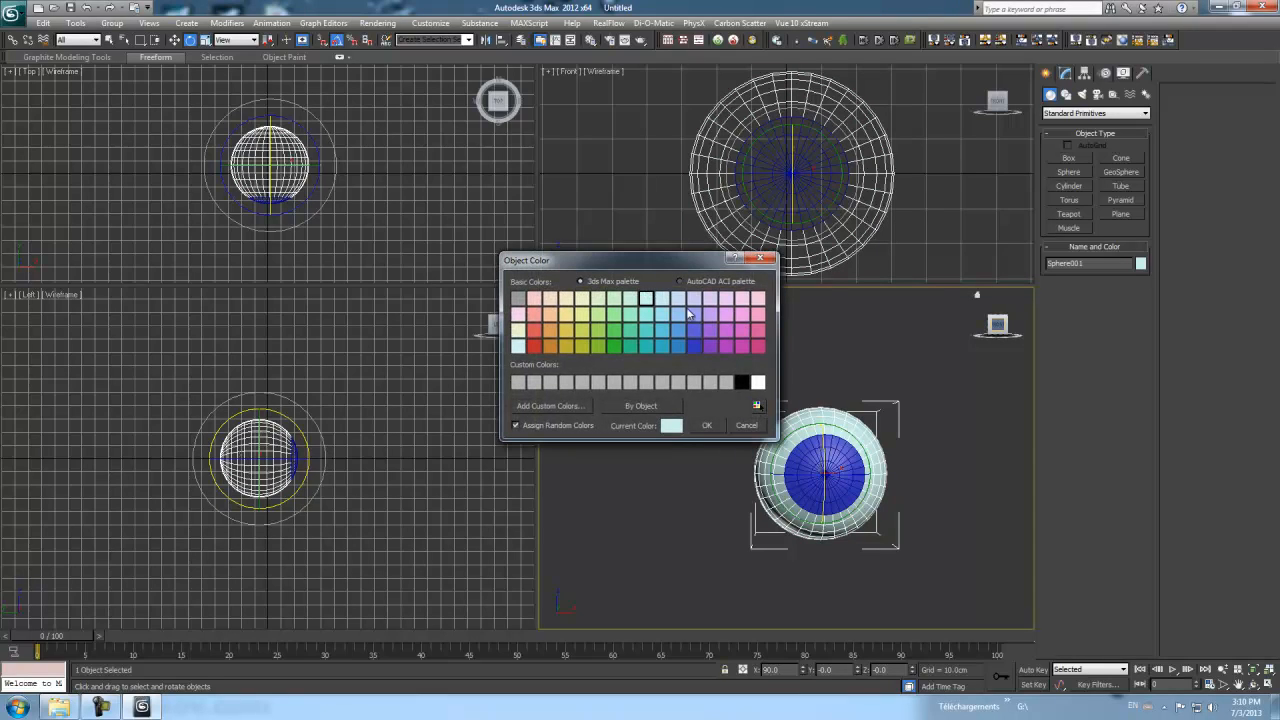
pyautogui.click(614, 331)
pyautogui.click(707, 425)
# - Maximize the Perspective view, select the blue iris cap and centre its pivot on the object
pyautogui.moveTo(972, 416)
pyautogui.keyDown('alt'); pyautogui.mouseDown(button='middle')
pyautogui.moveTo(942, 434)
pyautogui.moveTo(857, 434)
pyautogui.moveTo(999, 422)
pyautogui.moveTo(934, 404)
pyautogui.moveTo(964, 415)
pyautogui.mouseUp(button='middle'); pyautogui.keyUp('alt')
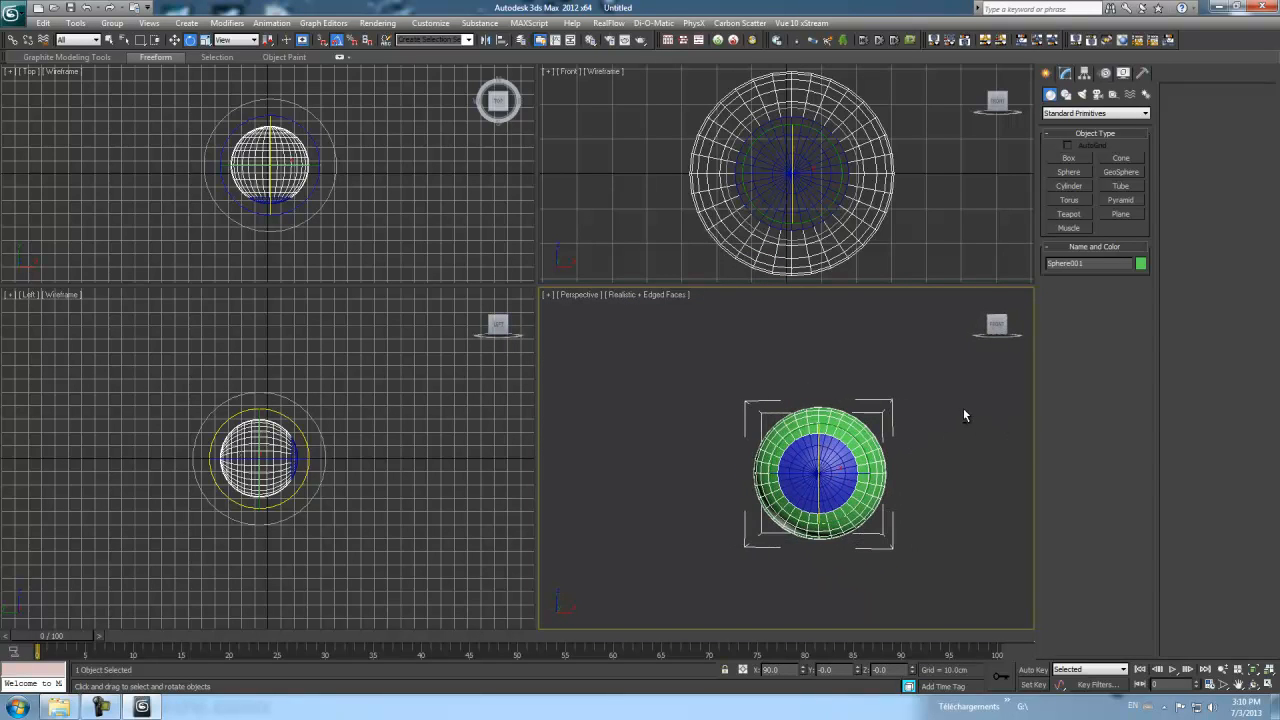
pyautogui.hotkey('alt', 'w')
pyautogui.keyDown('alt'); pyautogui.moveTo(802, 381); pyautogui.dragTo(817, 385, button='middle'); pyautogui.keyUp('alt')
pyautogui.click(618, 378)
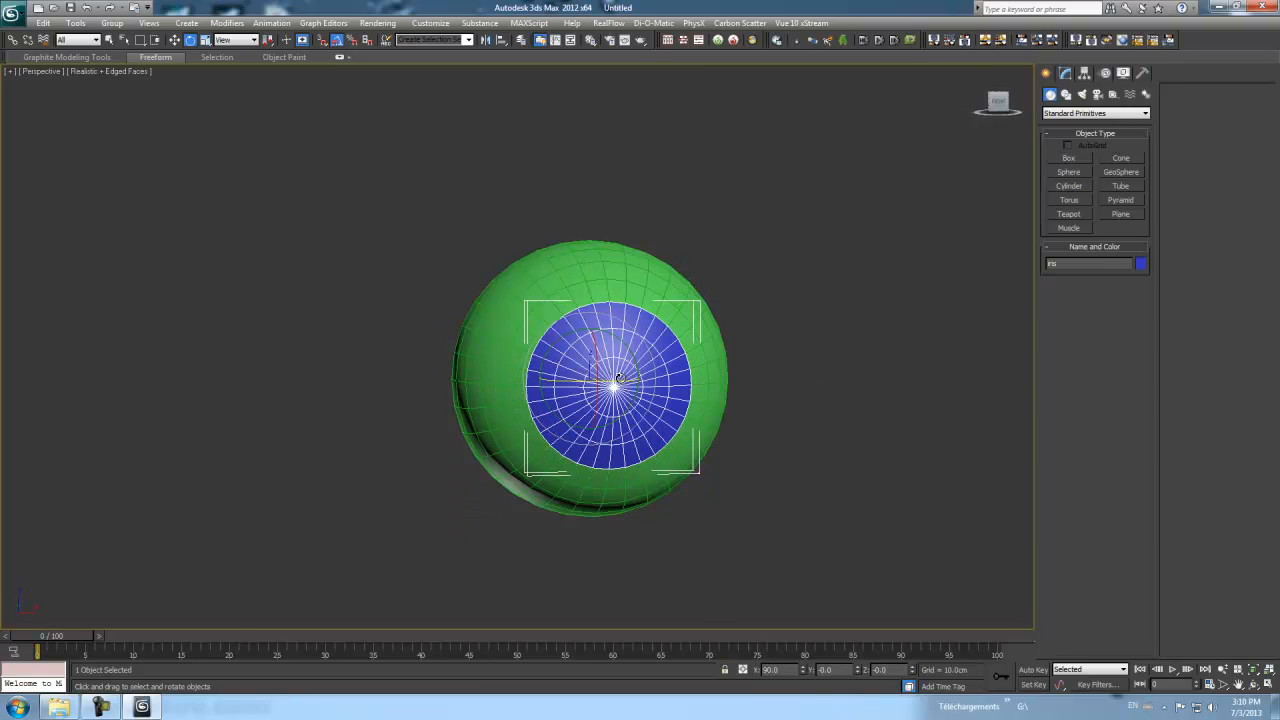
pyautogui.keyDown('alt'); pyautogui.moveTo(912, 235); pyautogui.dragTo(748, 260, button='middle'); pyautogui.keyUp('alt')
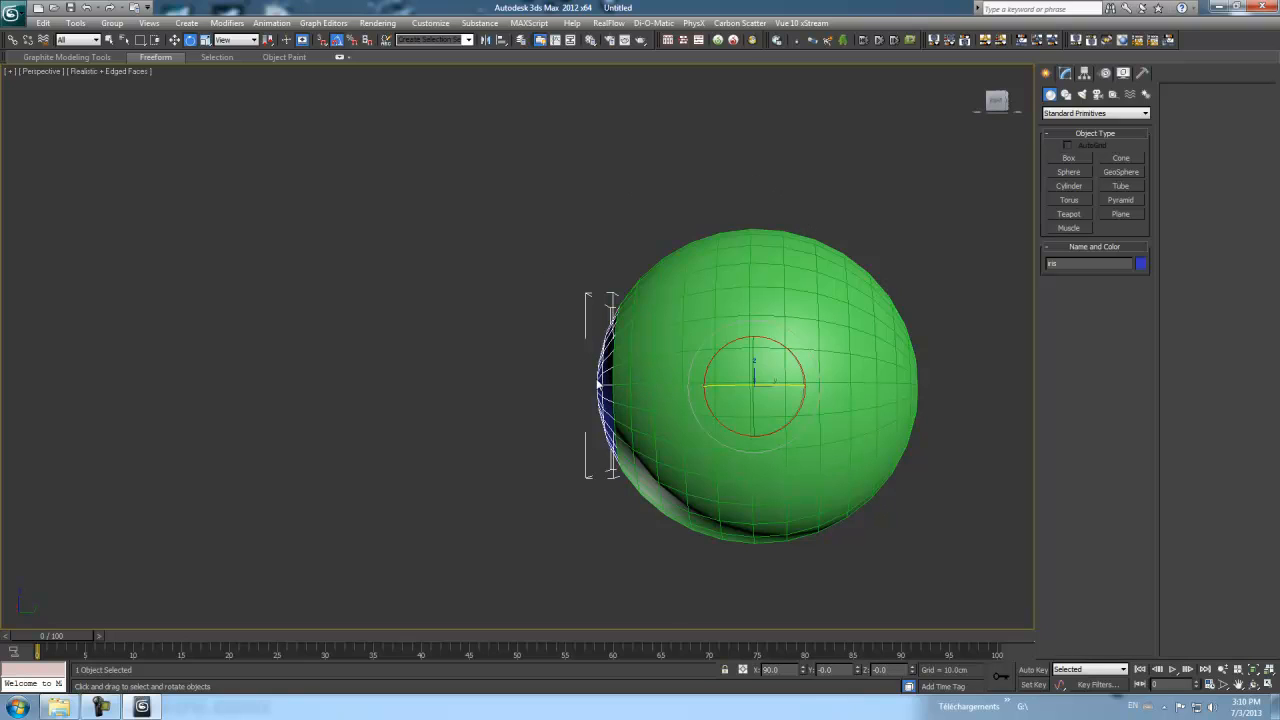
pyautogui.keyDown('alt'); pyautogui.moveTo(951, 501); pyautogui.dragTo(957, 500, button='middle'); pyautogui.keyUp('alt')
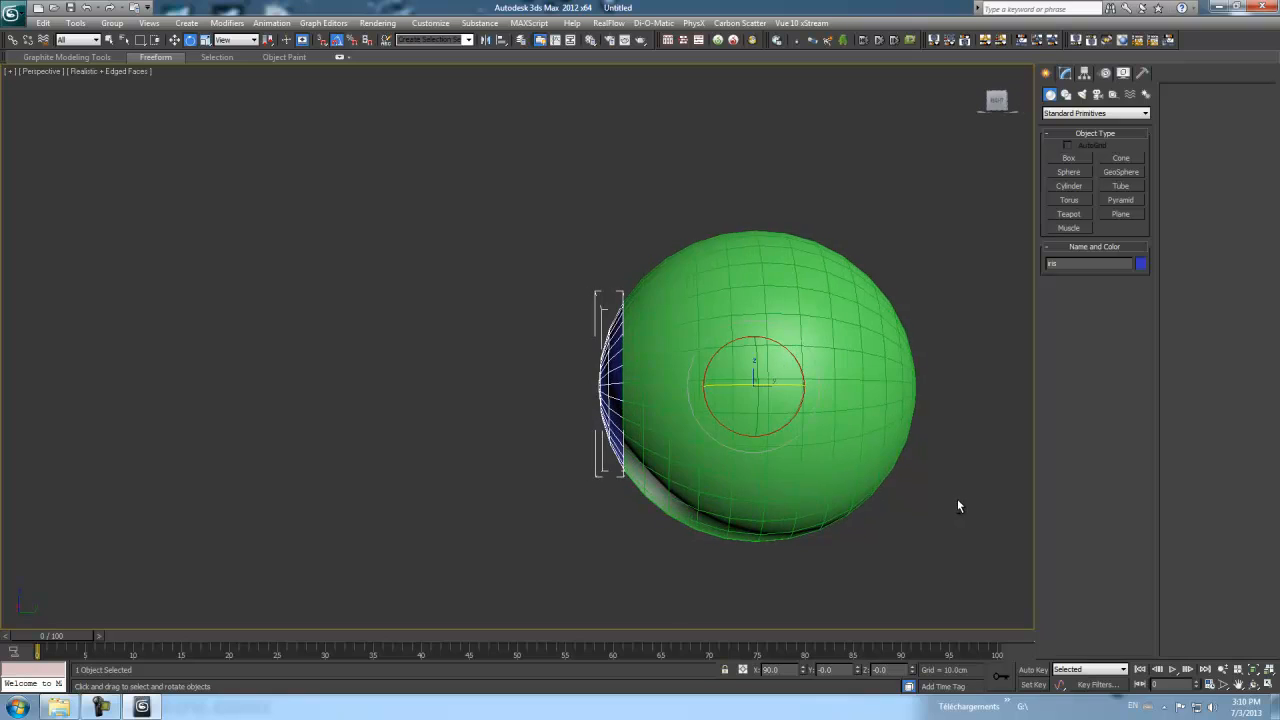
pyautogui.click(1084, 76)
pyautogui.click(1098, 158)
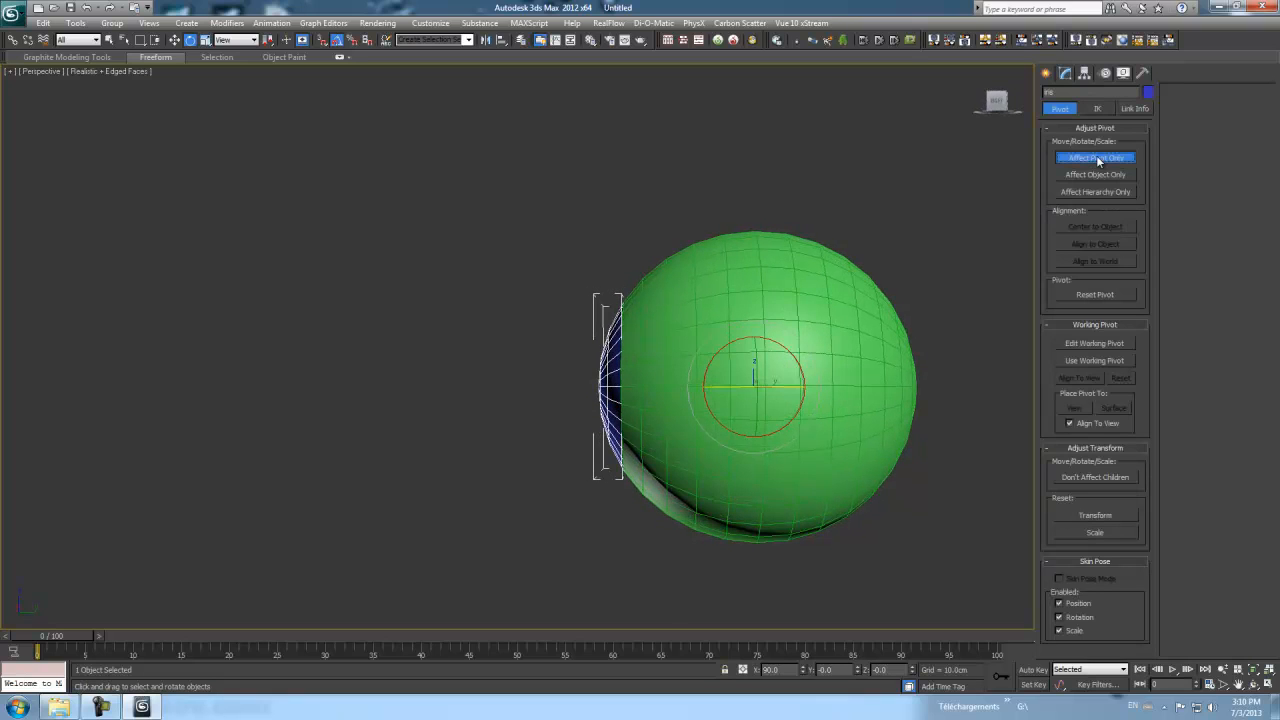
pyautogui.click(1095, 227)
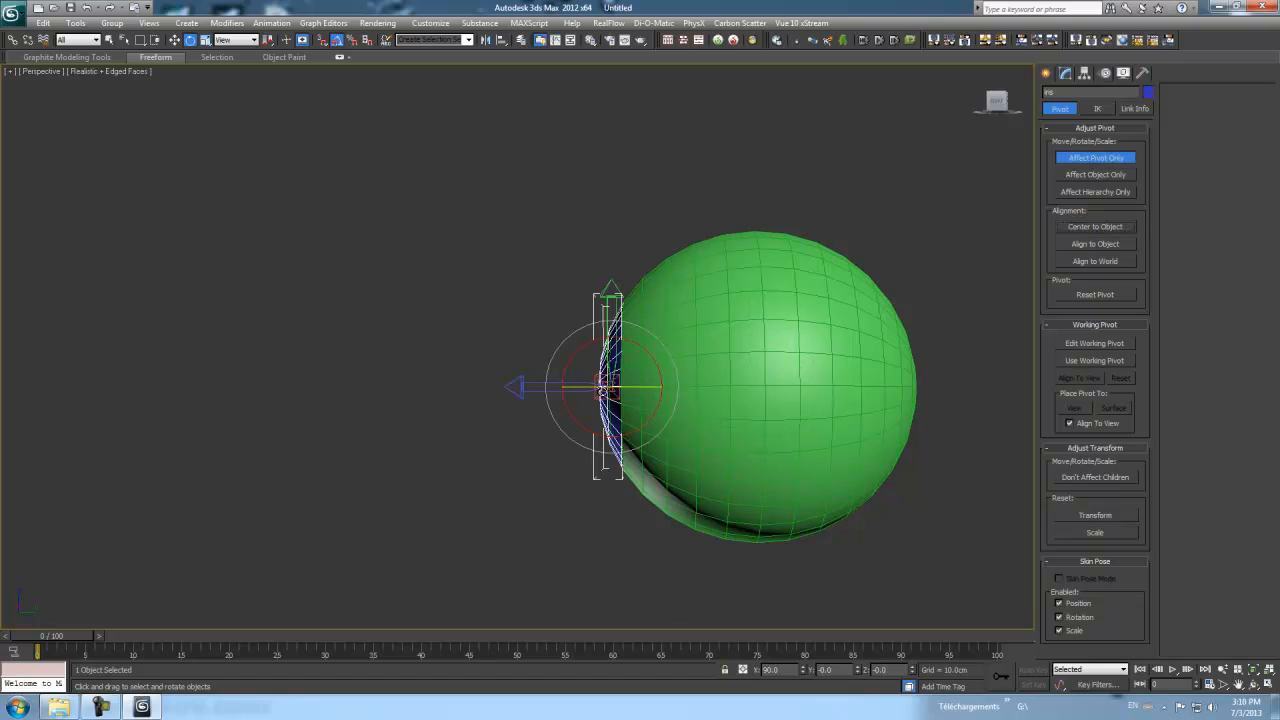
pyautogui.click(1100, 157)
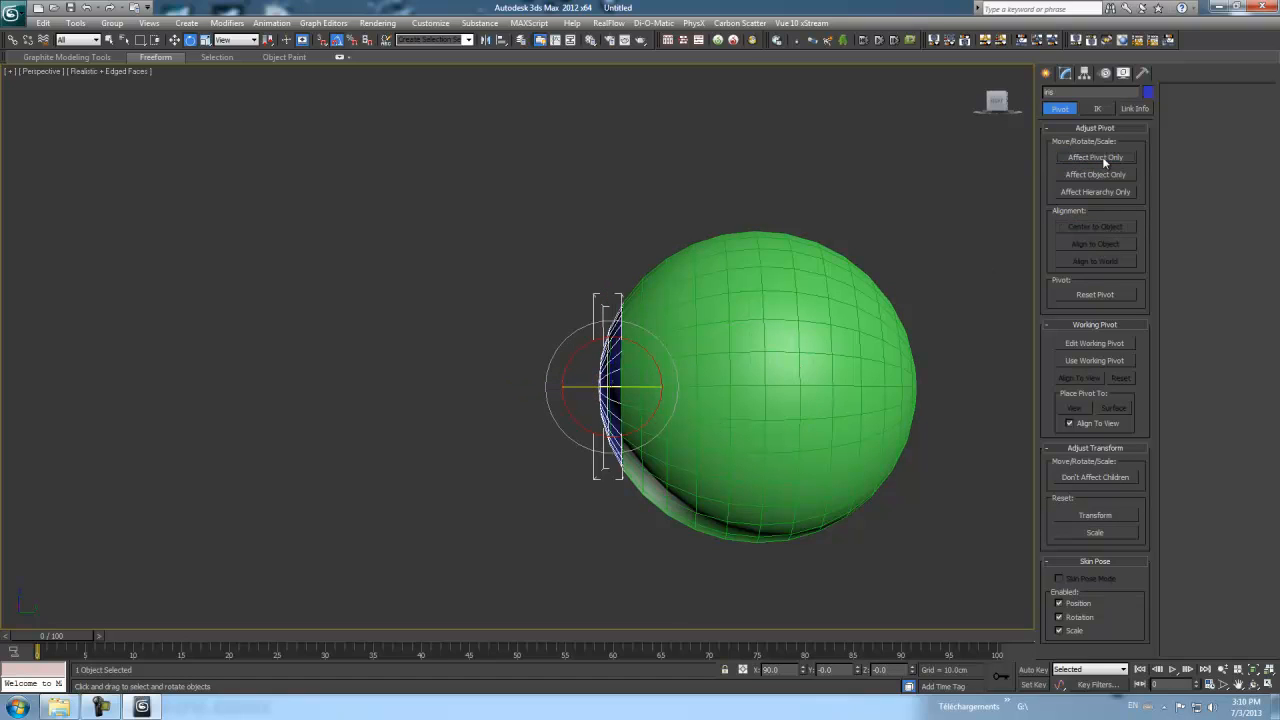
# - Clone the iris as a single copy about 31 cm in front of the eye along Y and name it retine
pyautogui.moveTo(854, 179)
pyautogui.keyDown('alt'); pyautogui.mouseDown(button='middle')
pyautogui.moveTo(978, 183)
pyautogui.moveTo(876, 186)
pyautogui.mouseUp(button='middle'); pyautogui.keyUp('alt')
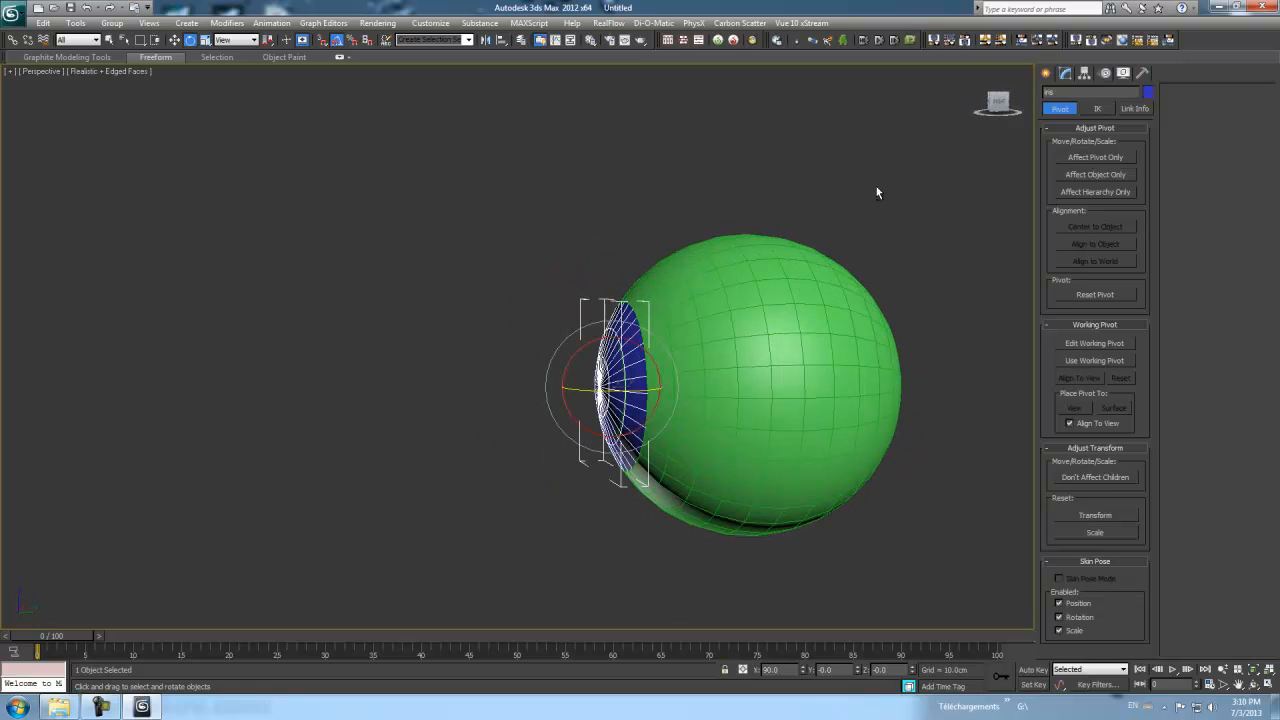
pyautogui.click(175, 41)
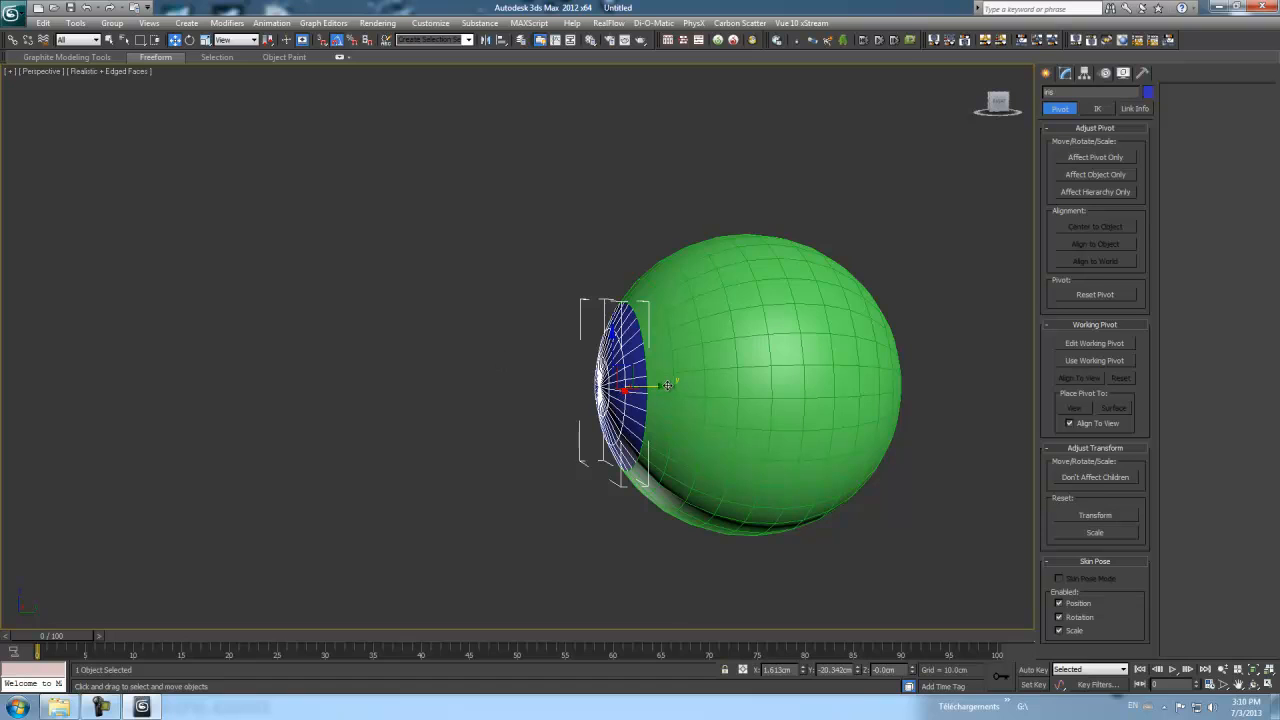
pyautogui.keyDown('shift'); pyautogui.moveTo(665, 385); pyautogui.dragTo(507, 402); pyautogui.keyUp('shift')
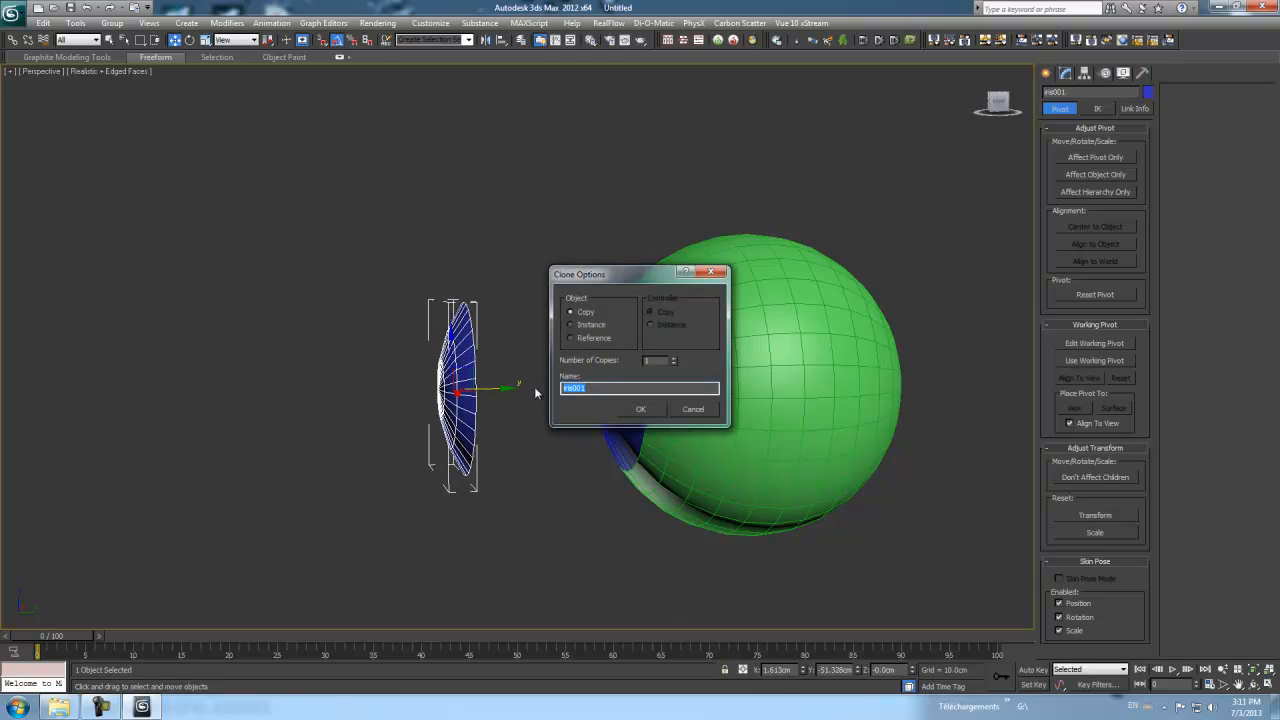
pyautogui.press('BackSpace')
pyautogui.press('Return')
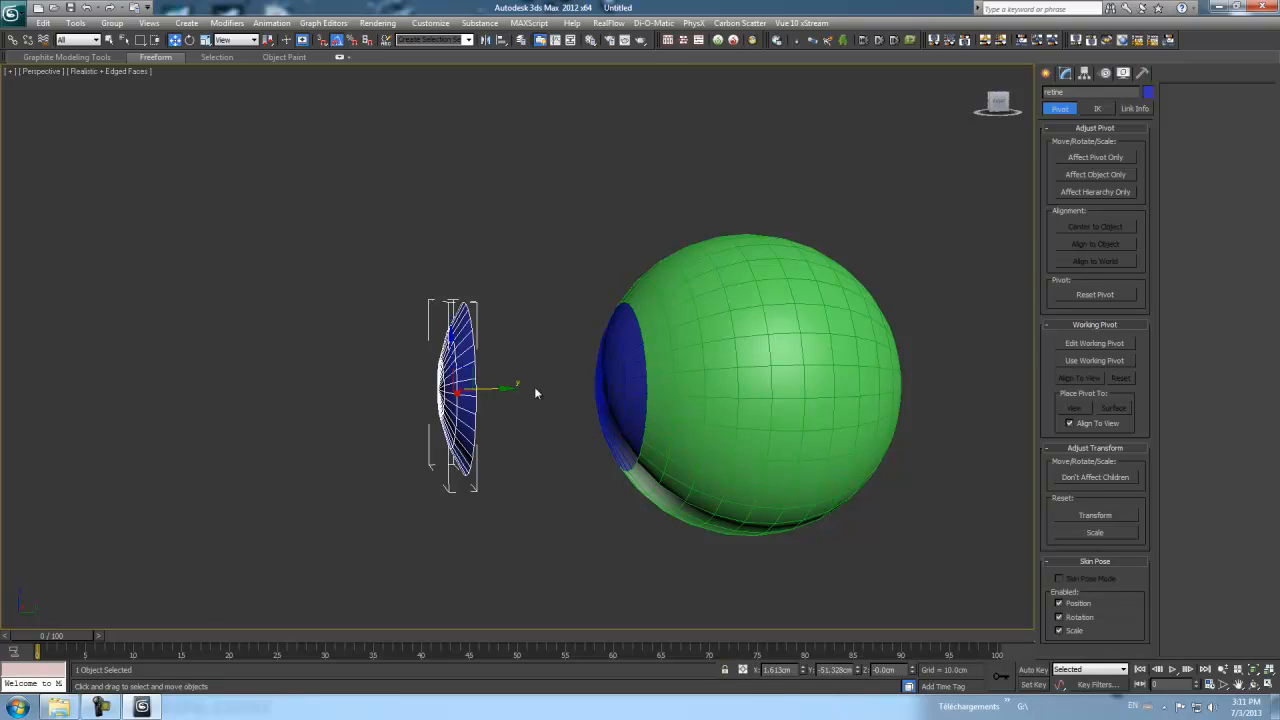
# - Change the retine copy's object colour to golden yellow and deselect it
pyautogui.click(1148, 92)
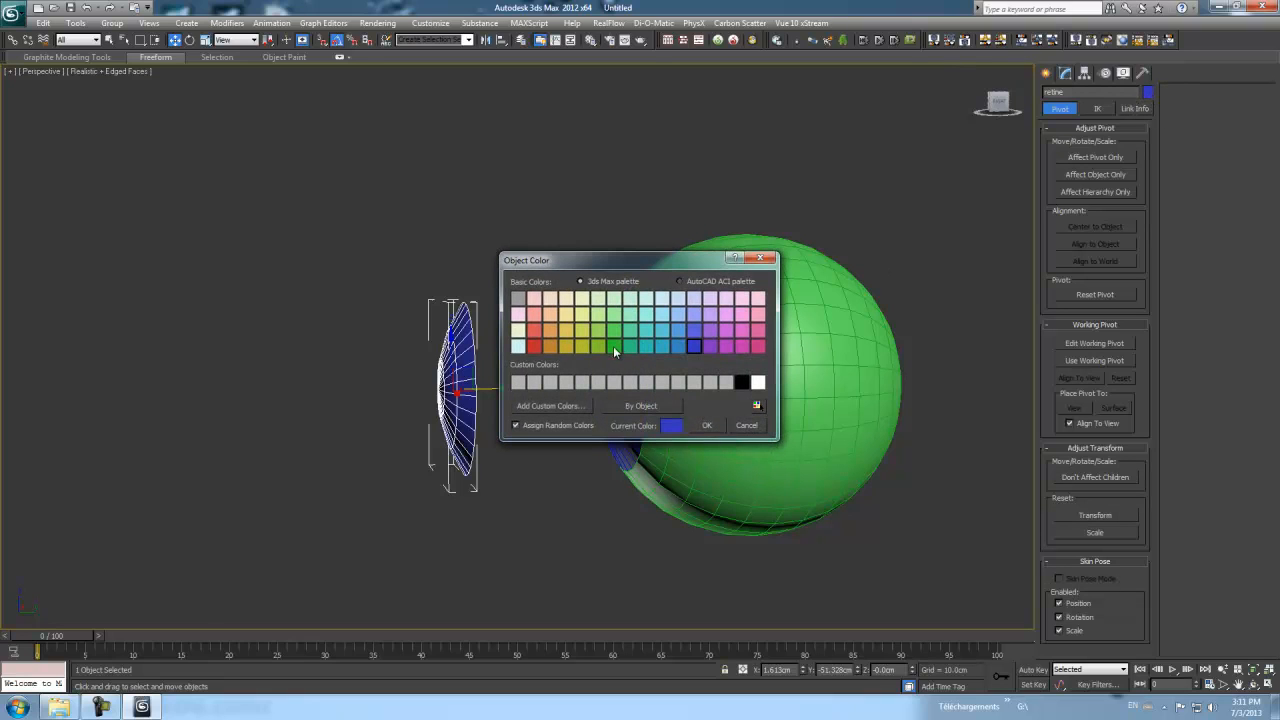
pyautogui.click(566, 331)
pyautogui.click(707, 426)
pyautogui.click(518, 200)
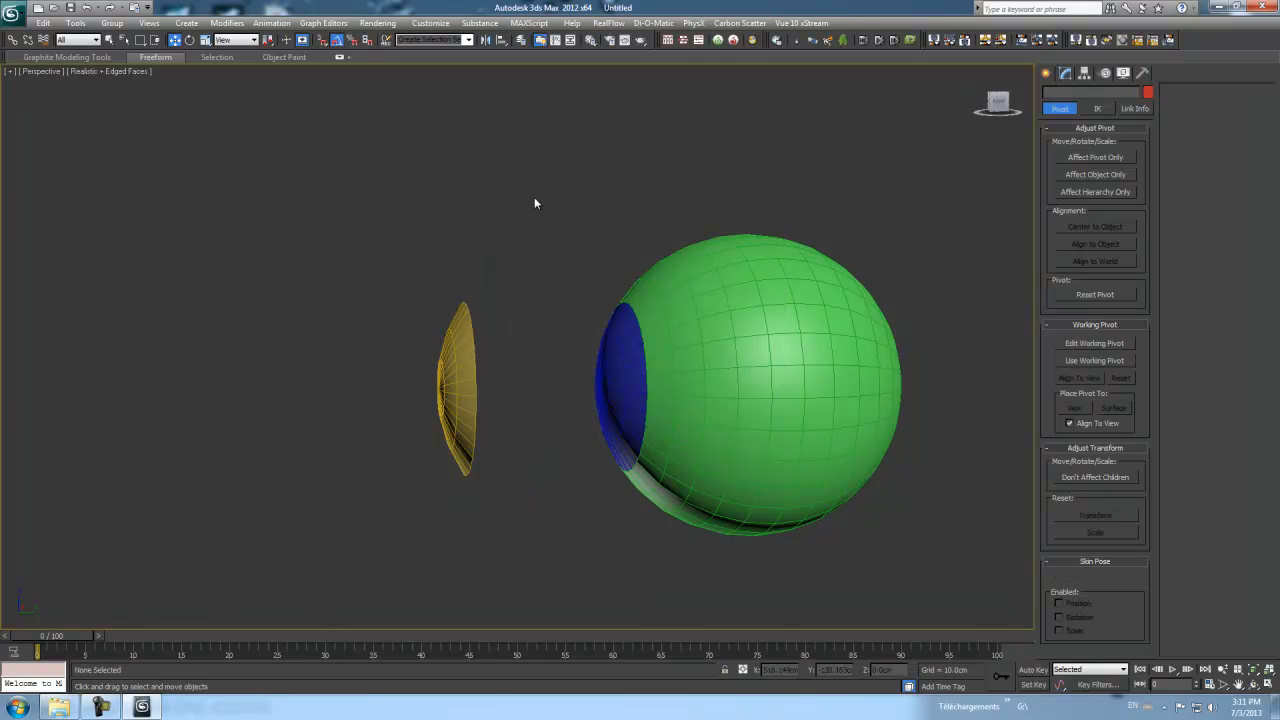
# - Rotate the blue iris 180° about the vertical axis so its bulge faces into the sphere
pyautogui.keyDown('alt'); pyautogui.moveTo(532, 208); pyautogui.dragTo(697, 217, button='middle'); pyautogui.keyUp('alt')
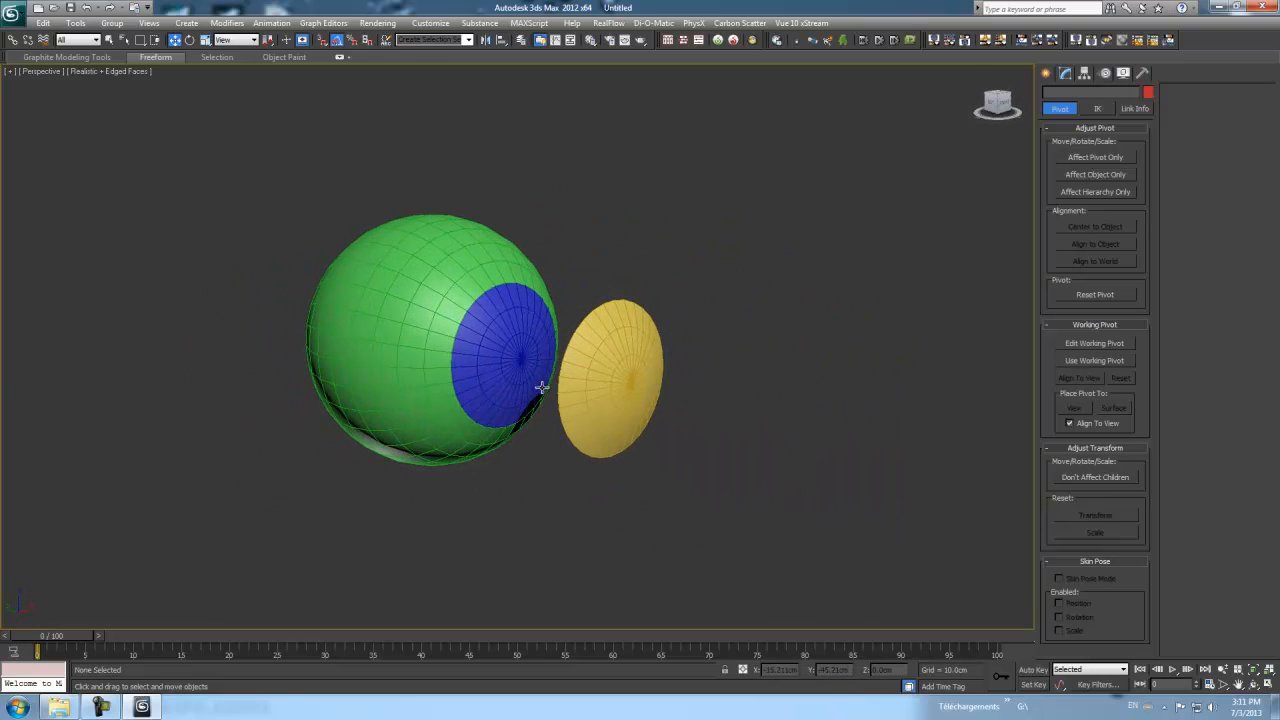
pyautogui.click(637, 380)
pyautogui.keyDown('alt'); pyautogui.moveTo(741, 380); pyautogui.dragTo(810, 384, button='middle'); pyautogui.keyUp('alt')
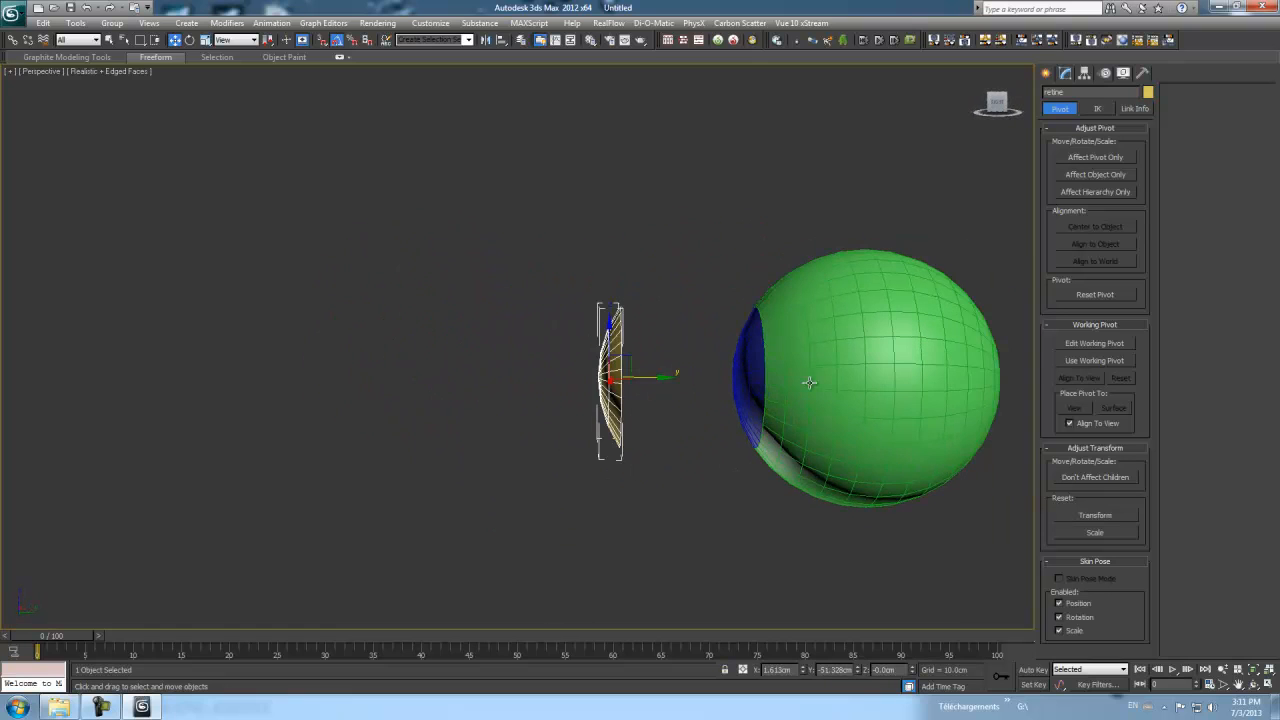
pyautogui.keyDown('alt'); pyautogui.moveTo(679, 424); pyautogui.dragTo(905, 429, button='middle'); pyautogui.keyUp('alt')
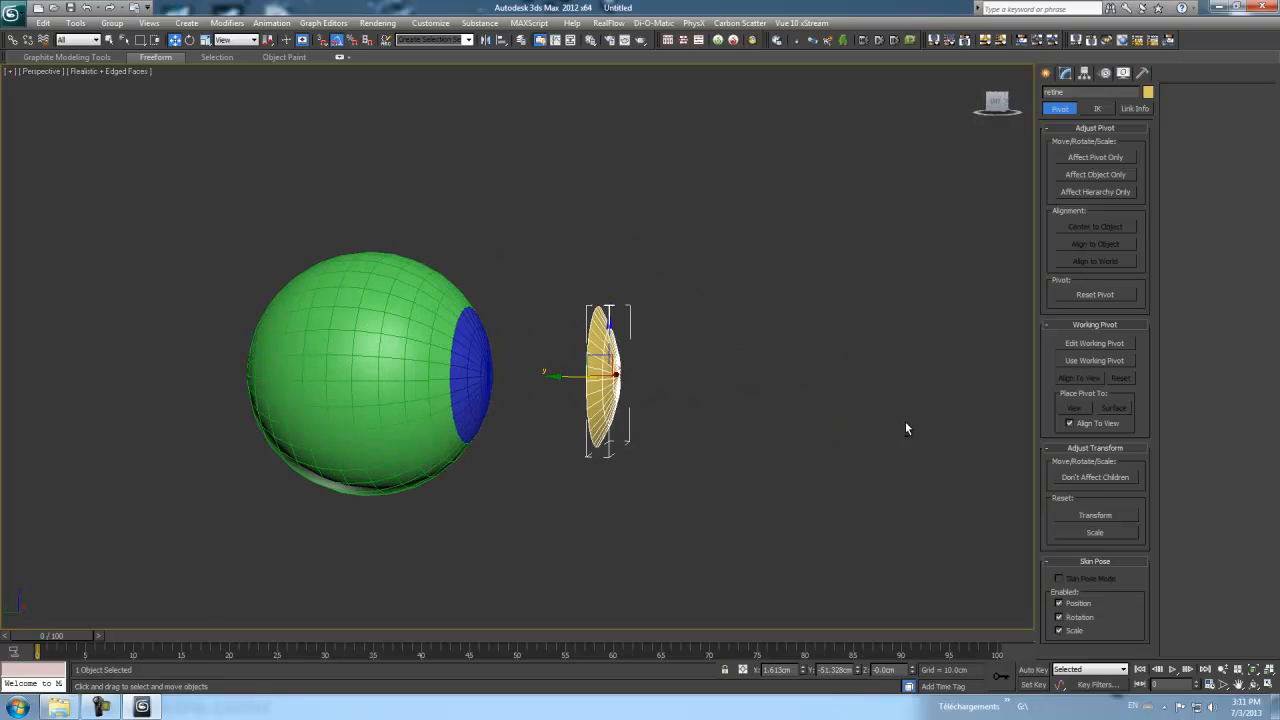
pyautogui.click(475, 370)
pyautogui.click(190, 40)
pyautogui.keyDown('alt'); pyautogui.moveTo(863, 351); pyautogui.dragTo(824, 377, button='middle'); pyautogui.keyUp('alt')
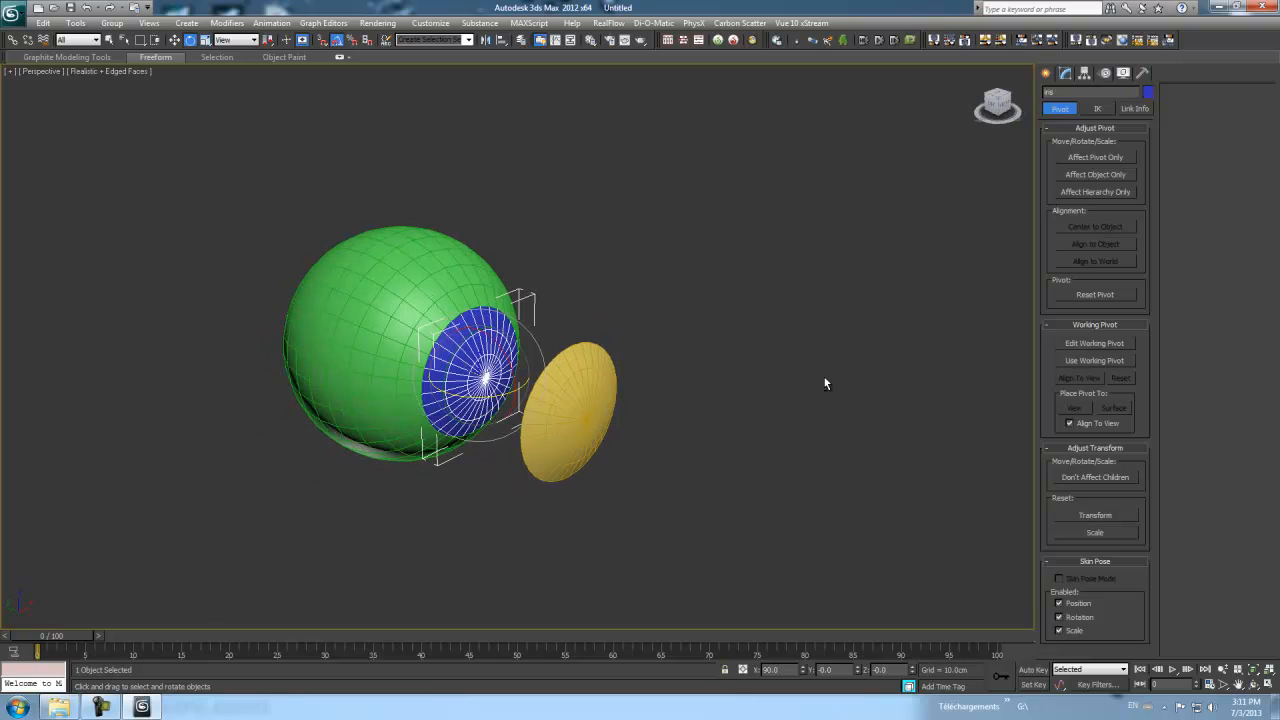
pyautogui.moveTo(481, 397); pyautogui.dragTo(360, 396)
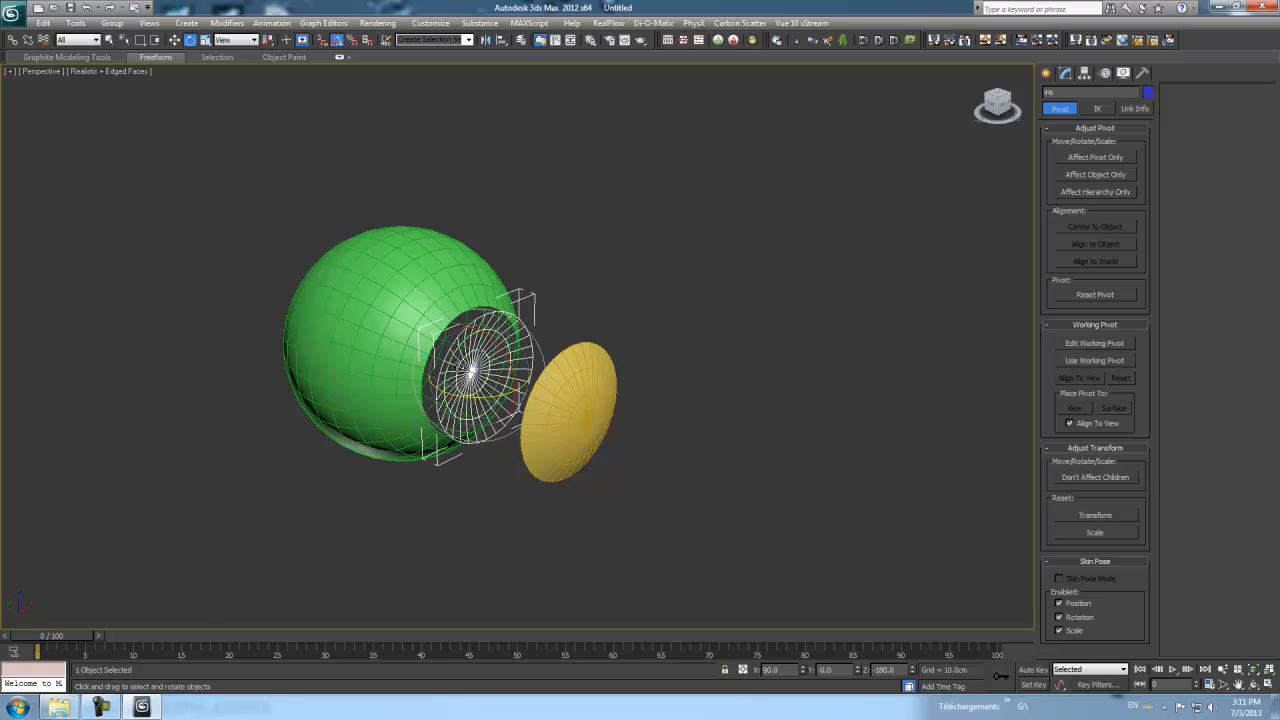
# - Move the flipped iris back along Y to about -15.4 cm, fitting its rim to the sphere's front opening
pyautogui.keyDown('alt'); pyautogui.moveTo(773, 380); pyautogui.dragTo(836, 359, button='middle'); pyautogui.keyUp('alt')
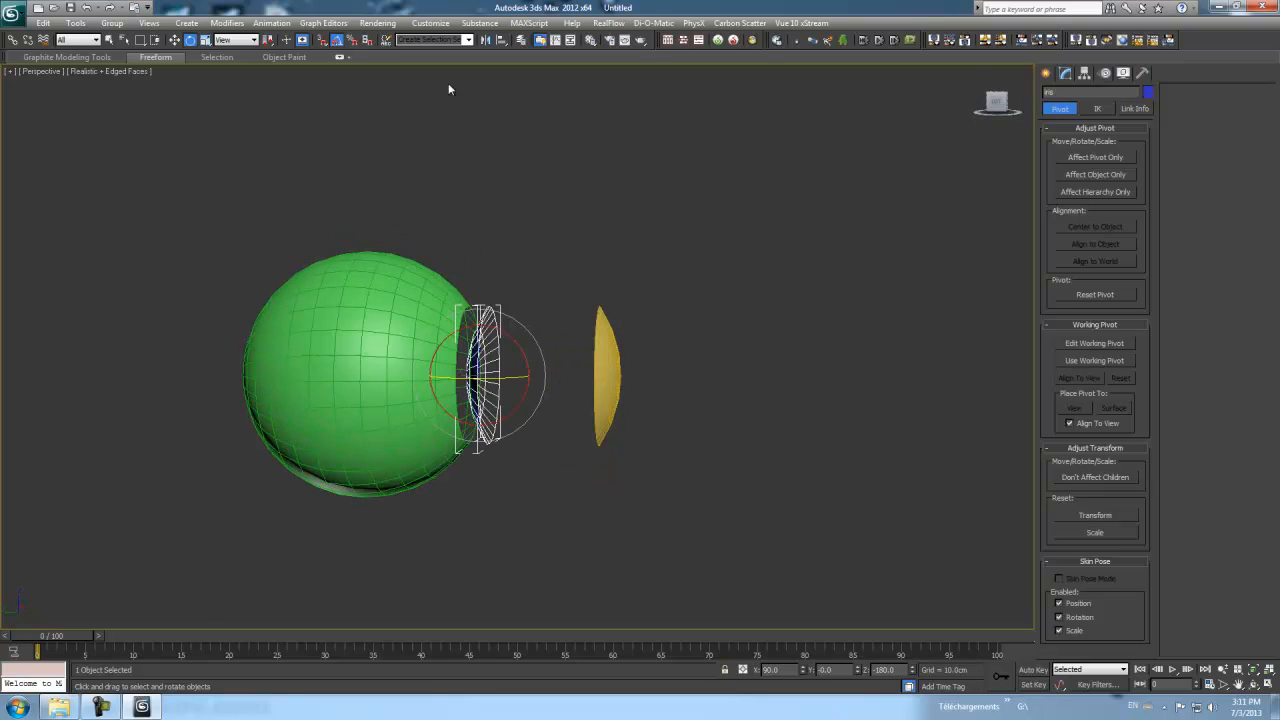
pyautogui.click(174, 40)
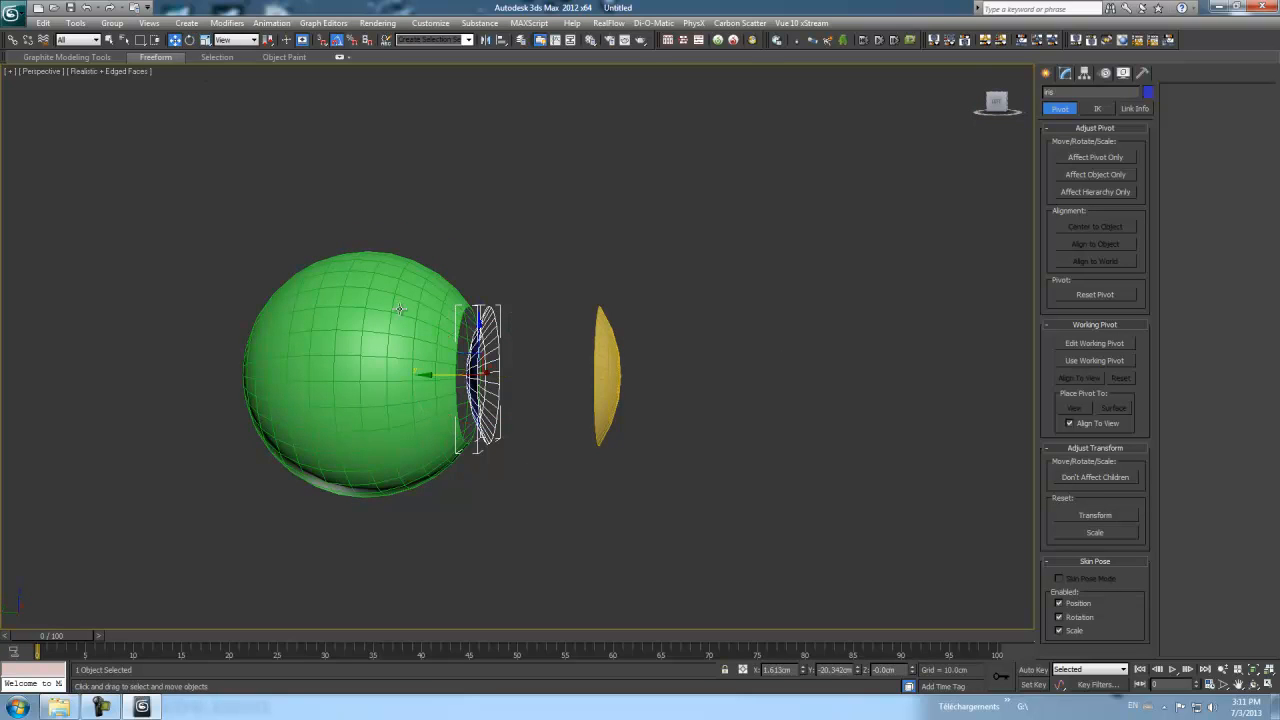
pyautogui.moveTo(427, 376); pyautogui.dragTo(408, 376)
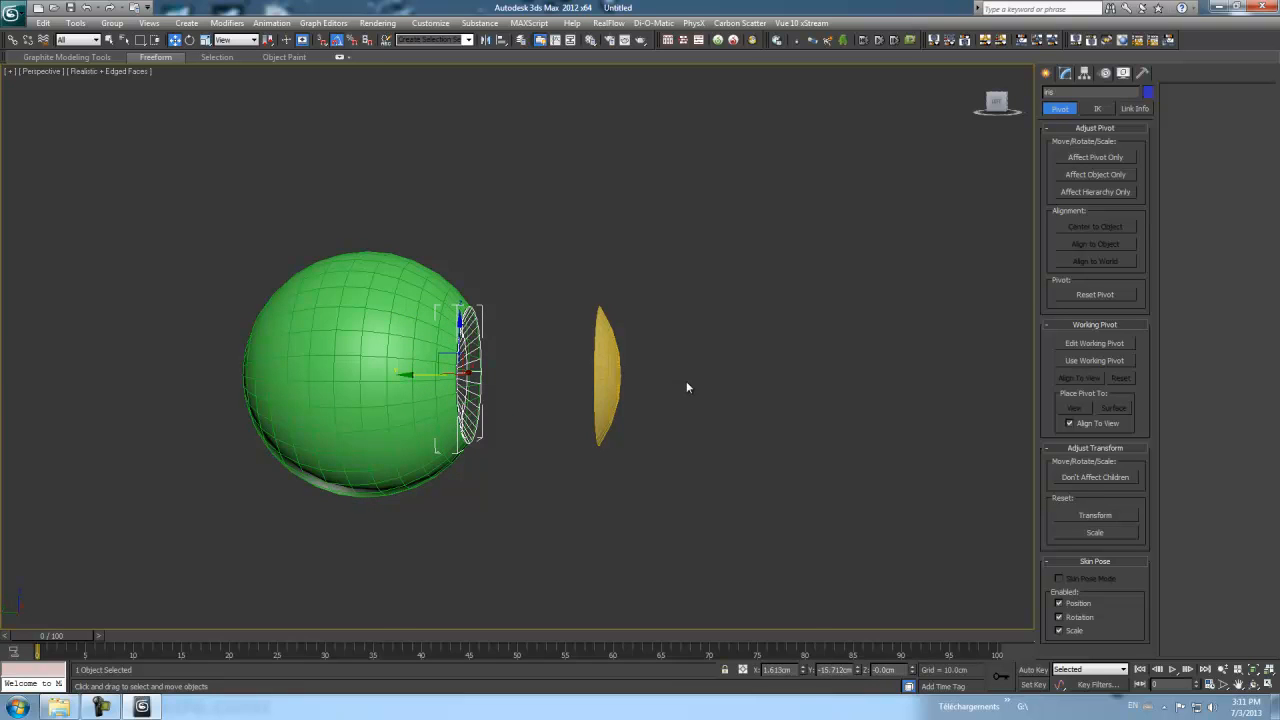
pyautogui.scroll(5, 686, 385)
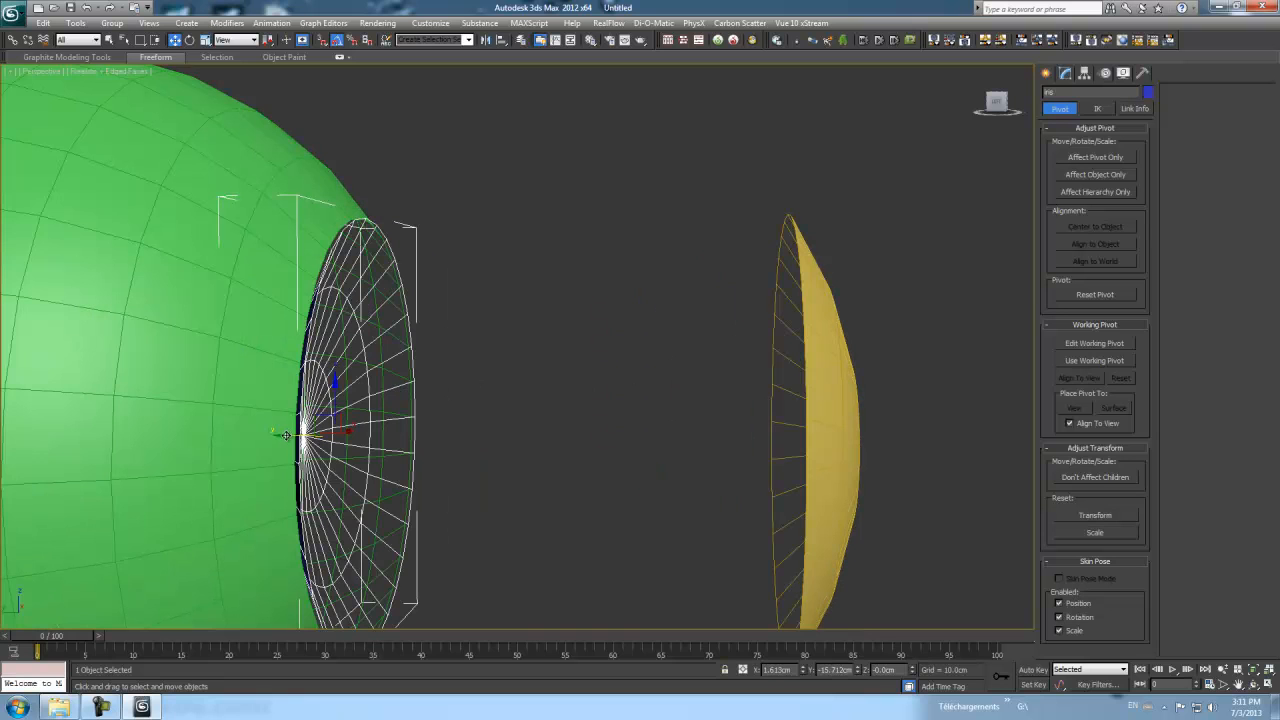
pyautogui.moveTo(284, 437); pyautogui.dragTo(294, 433)
pyautogui.keyDown('alt'); pyautogui.moveTo(294, 433); pyautogui.dragTo(425, 428, button='middle'); pyautogui.keyUp('alt')
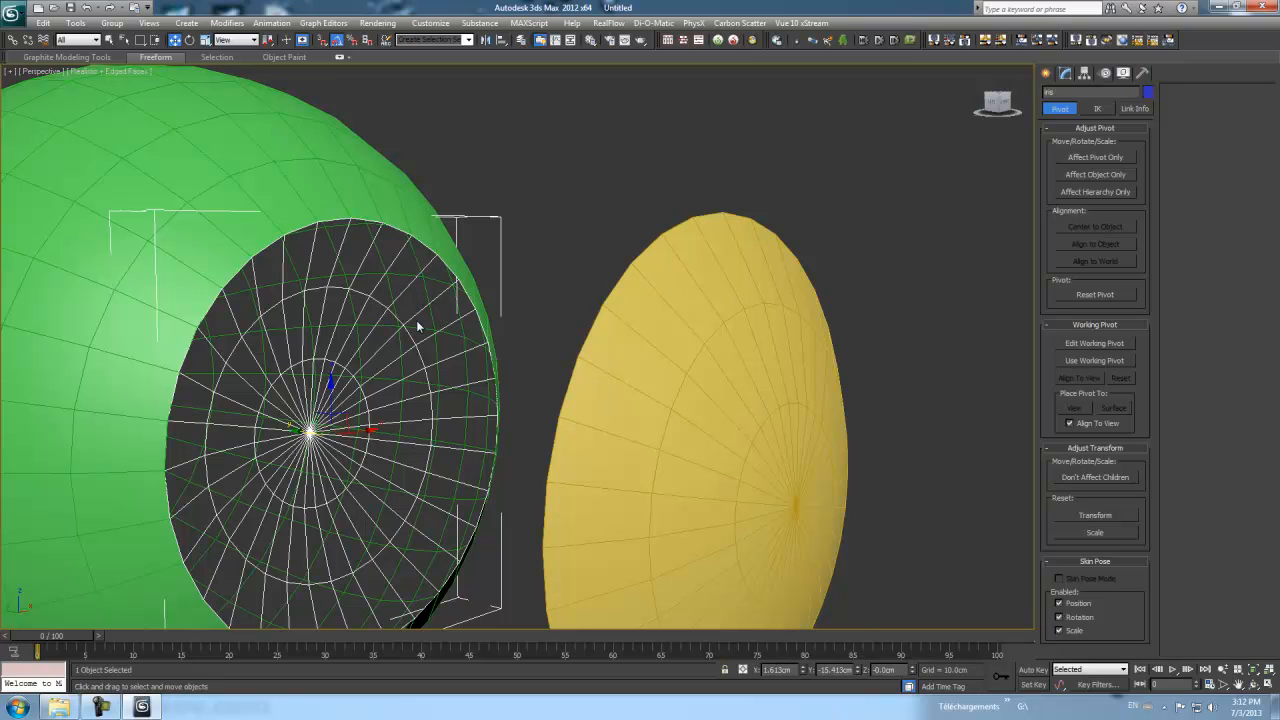
pyautogui.keyDown('alt'); pyautogui.moveTo(620, 248); pyautogui.dragTo(610, 258, button='middle'); pyautogui.keyUp('alt')
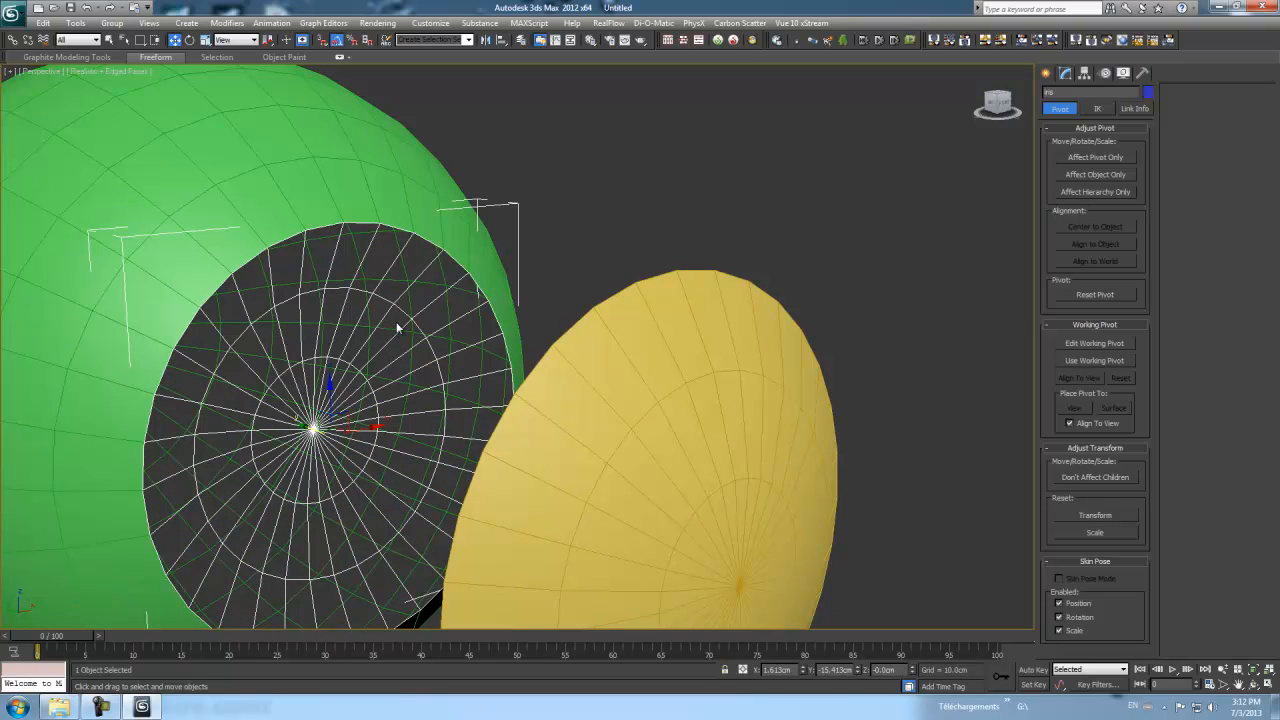
# - Flip the normals of all the iris polygons so its surface shows from the front, and deselect them
pyautogui.hotkey('ctrl', 'd')
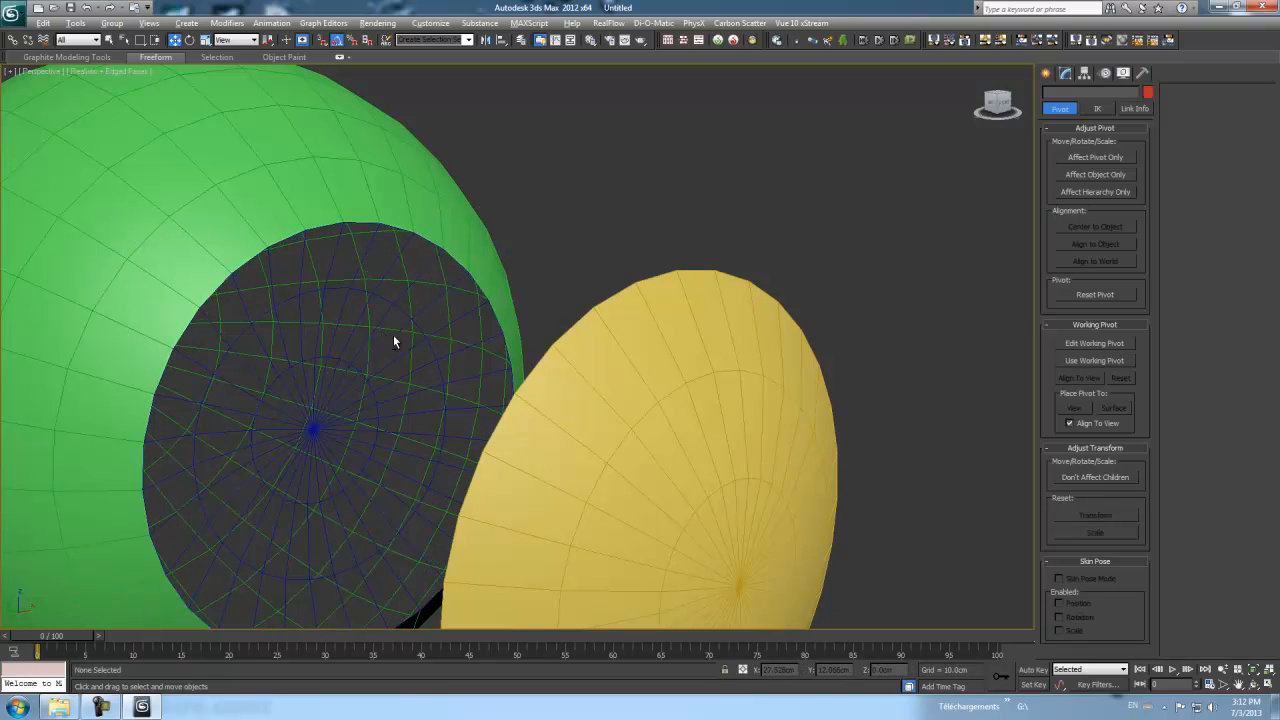
pyautogui.keyDown('alt'); pyautogui.moveTo(393, 341); pyautogui.dragTo(757, 269, button='middle'); pyautogui.keyUp('alt')
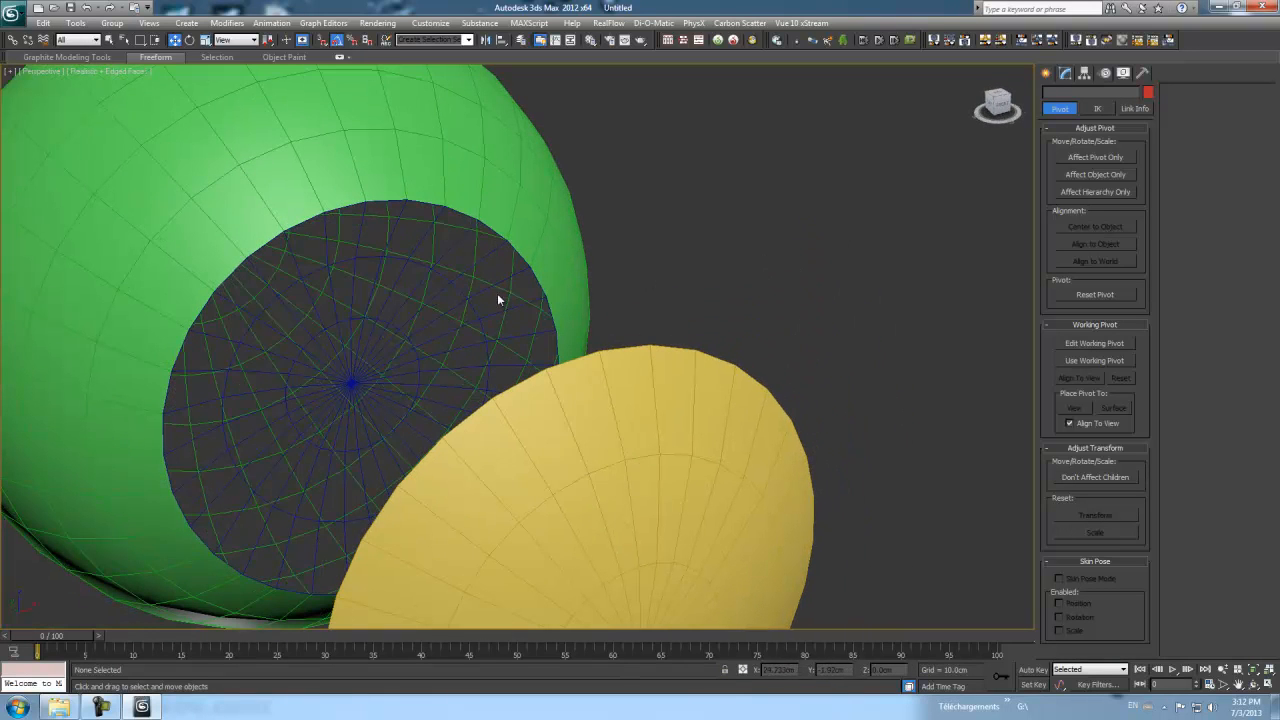
pyautogui.click(124, 40)
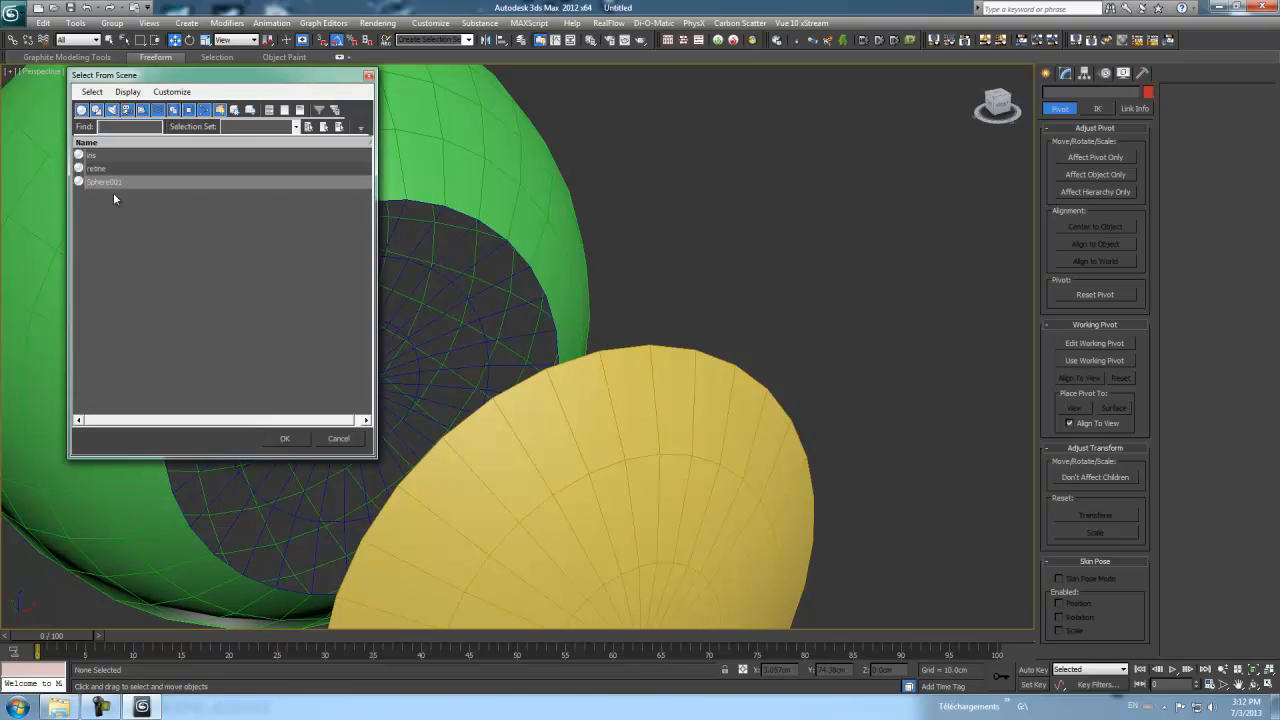
pyautogui.click(92, 155)
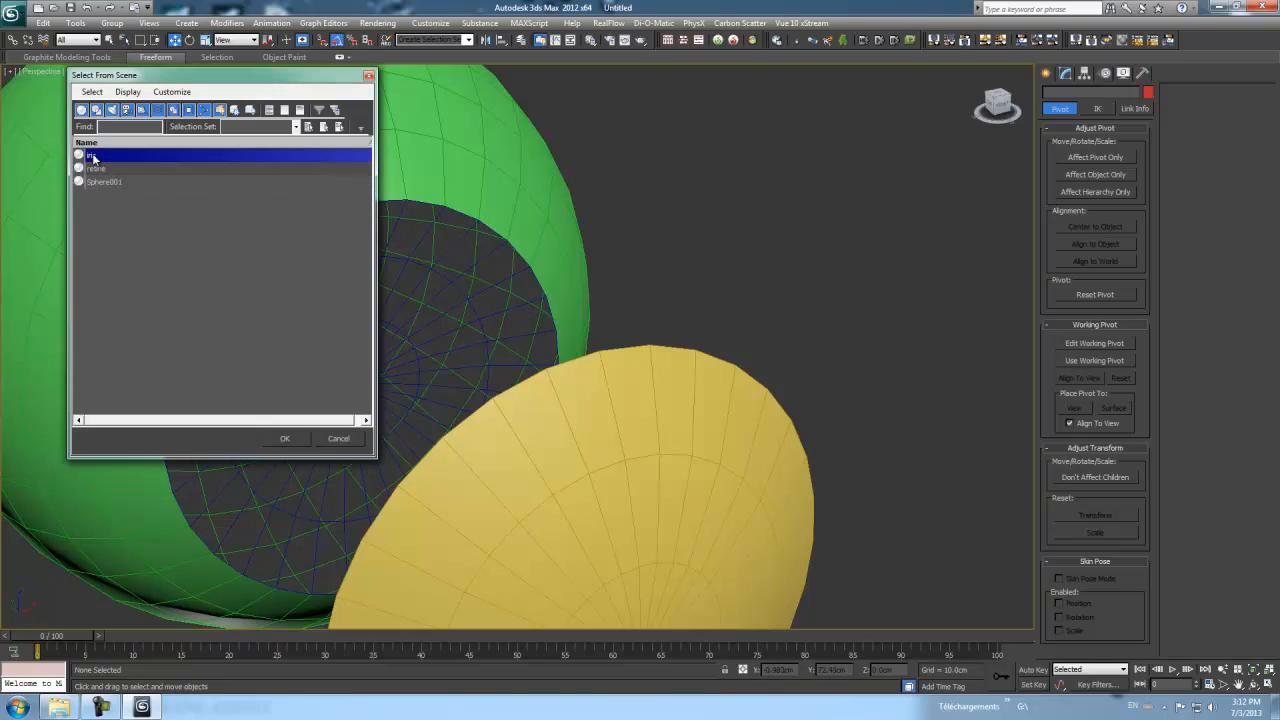
pyautogui.click(286, 439)
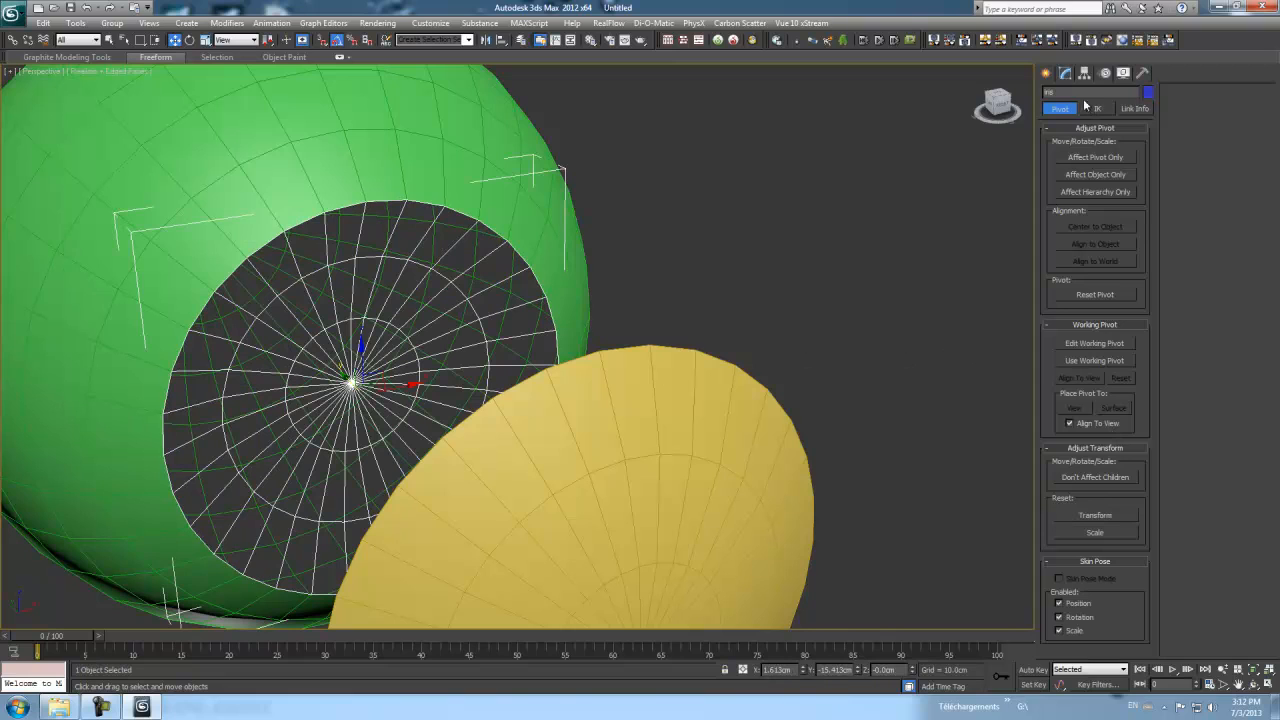
pyautogui.click(1066, 75)
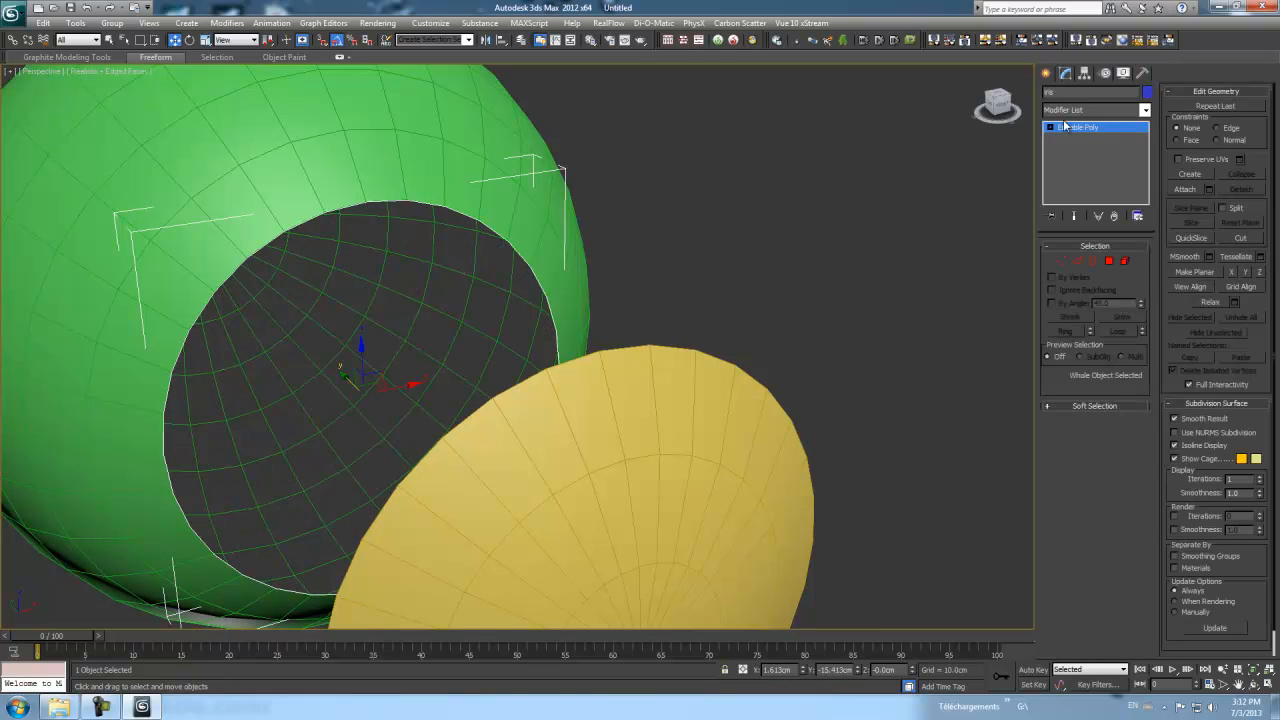
pyautogui.press('1')
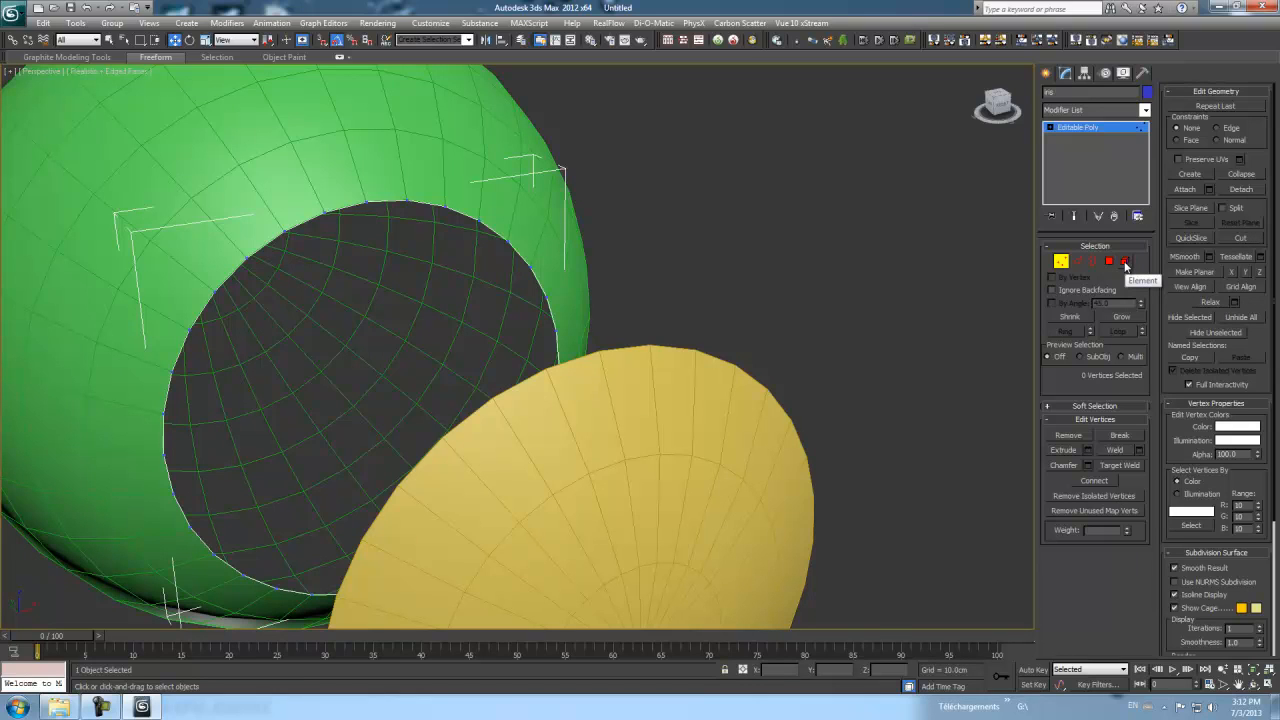
pyautogui.click(1109, 261)
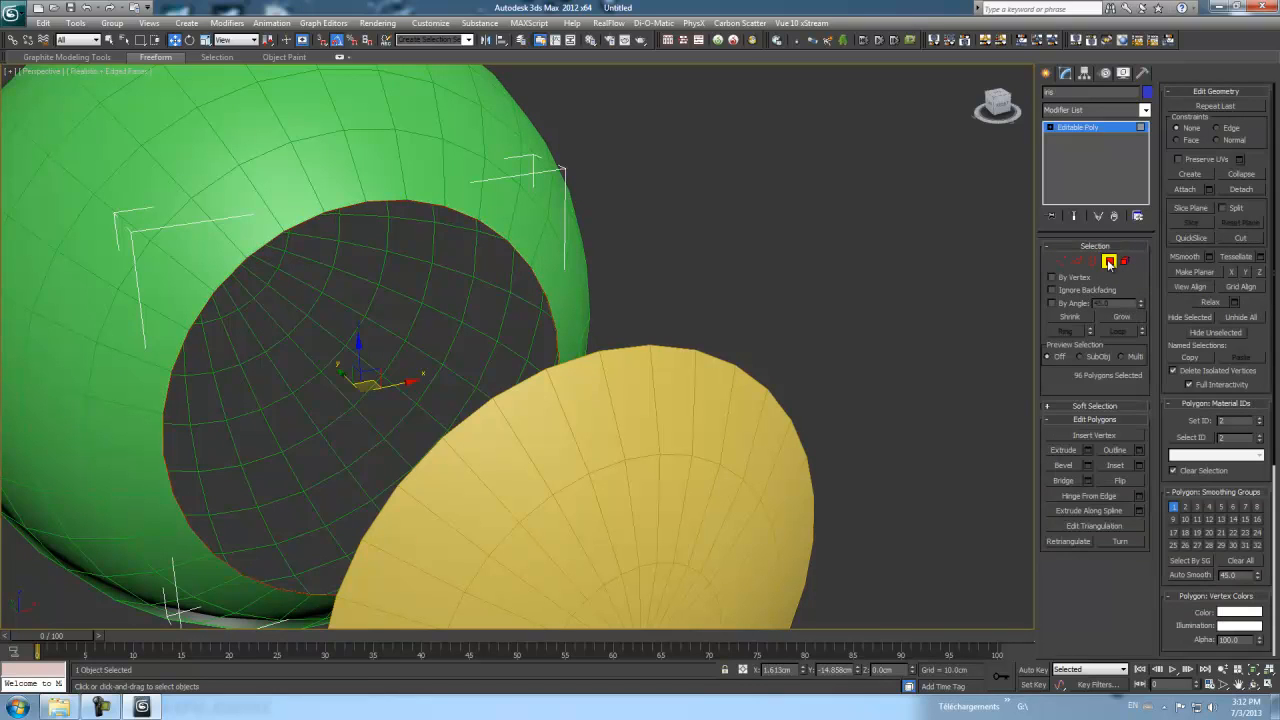
pyautogui.click(1121, 481)
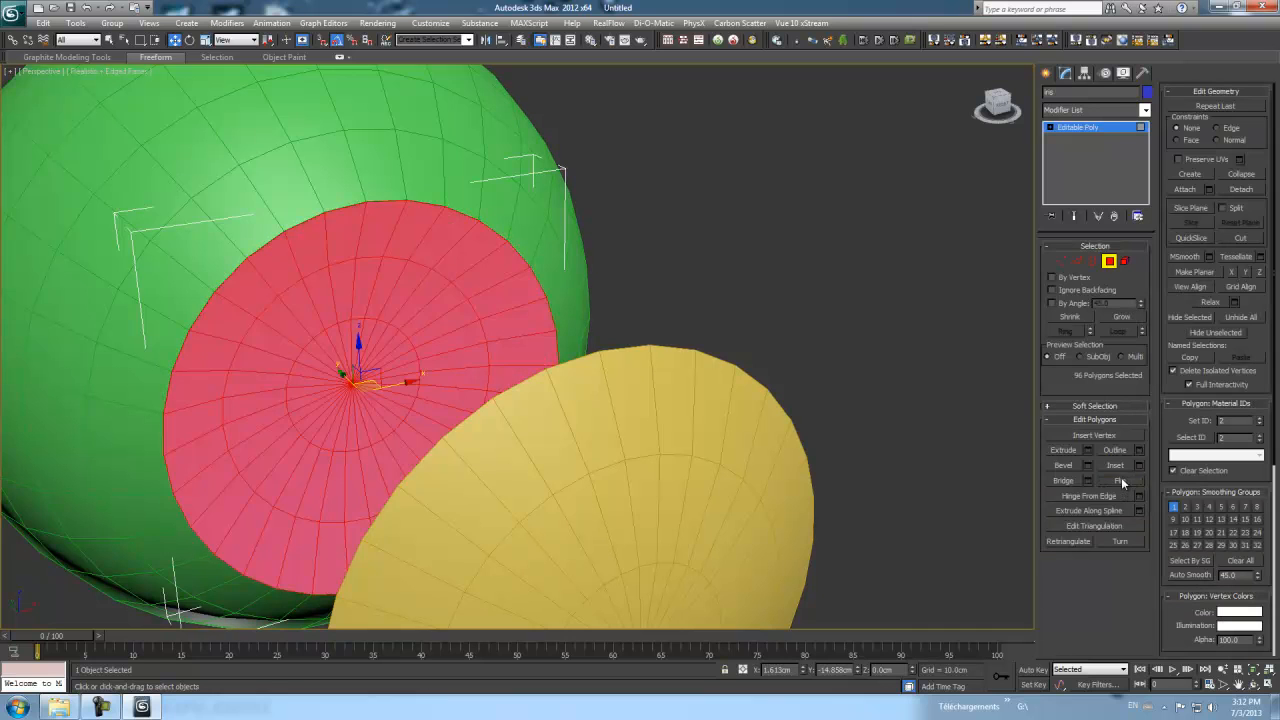
pyautogui.keyDown('alt'); pyautogui.moveTo(784, 291); pyautogui.dragTo(746, 287, button='middle'); pyautogui.keyUp('alt')
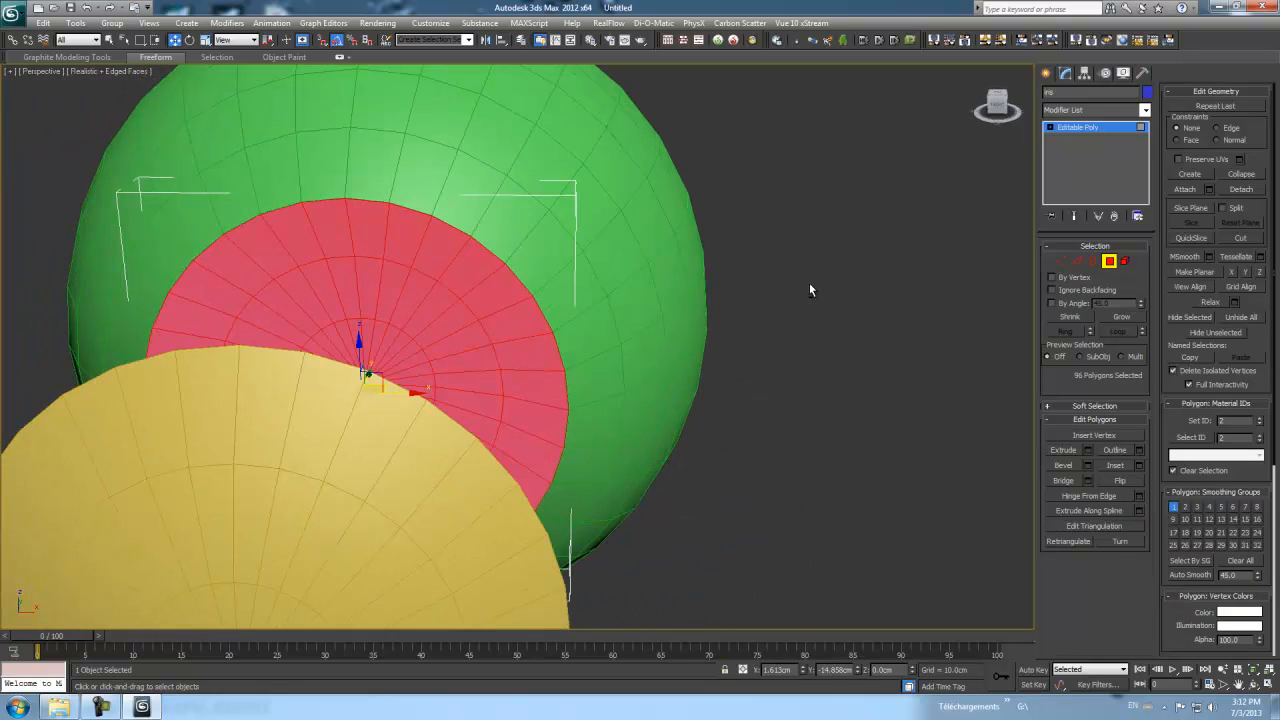
pyautogui.keyDown('alt'); pyautogui.moveTo(898, 297); pyautogui.dragTo(878, 316, button='middle'); pyautogui.keyUp('alt')
pyautogui.click(917, 307)
pyautogui.scroll(-3, 891, 316)
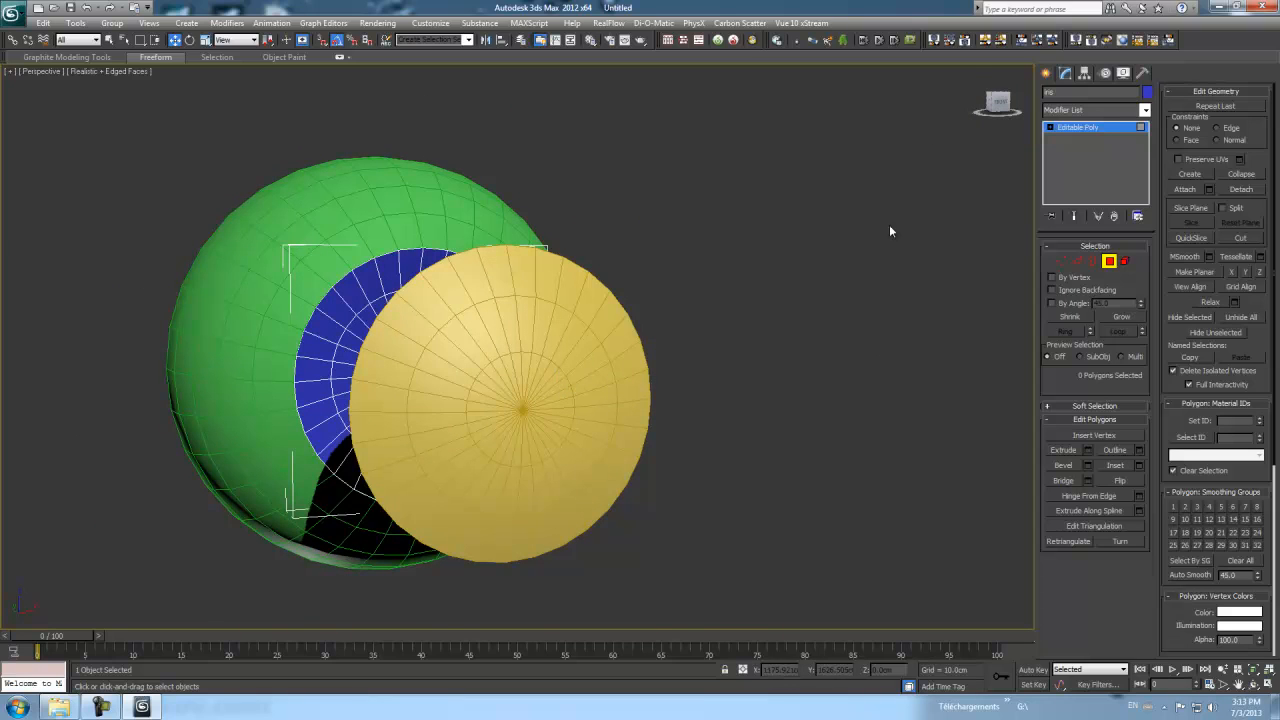
# - Select the retine's middle edge loop and scale it uniformly about its selection centre to about 139%
pyautogui.click(1045, 74)
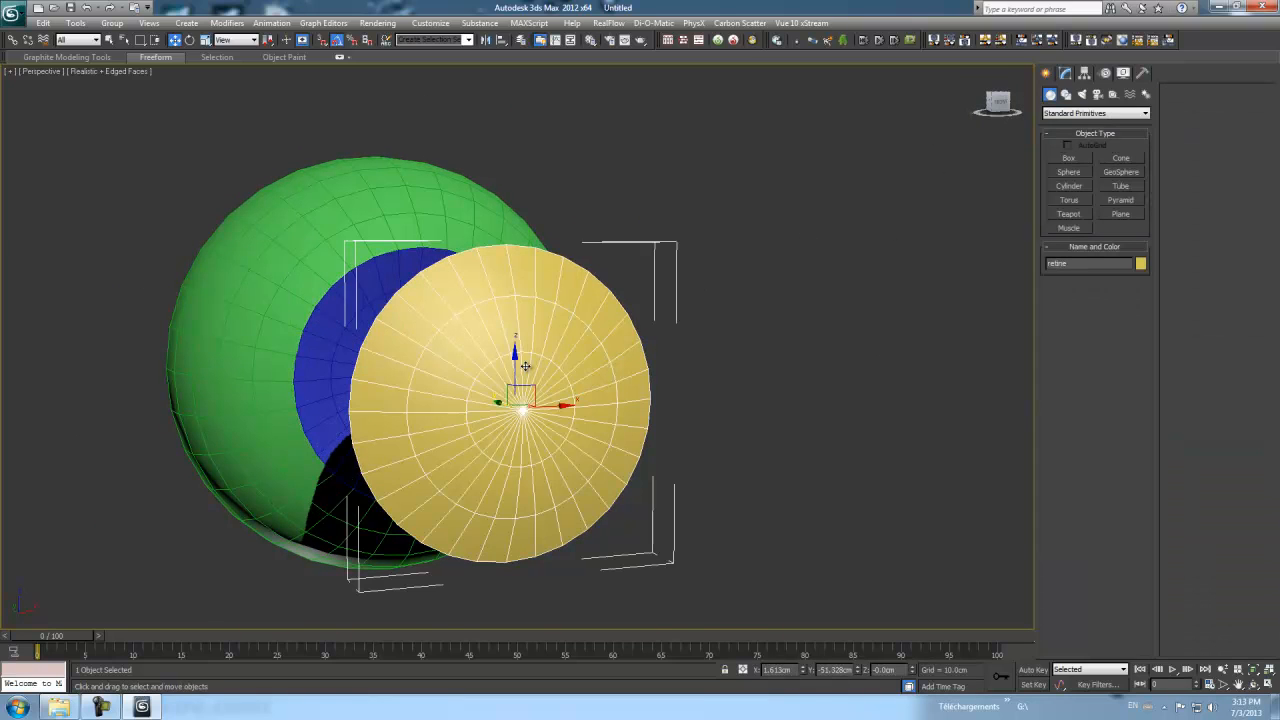
pyautogui.click(1065, 74)
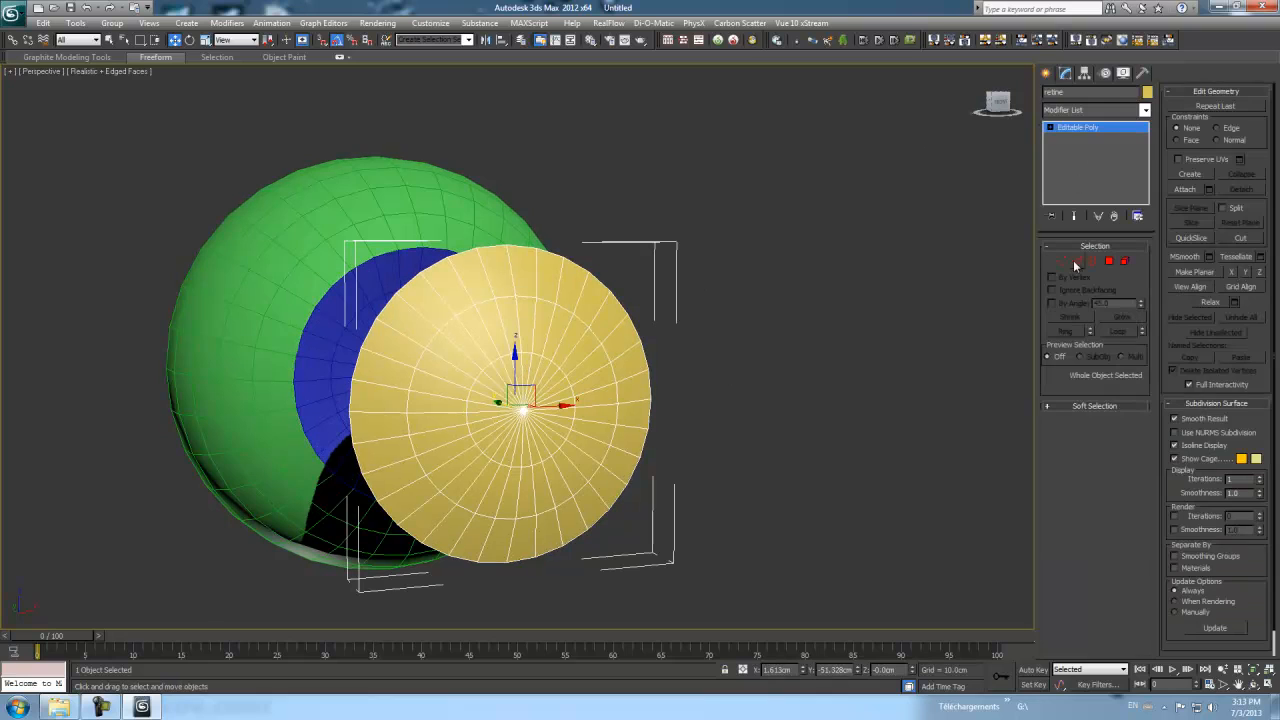
pyautogui.click(1078, 262)
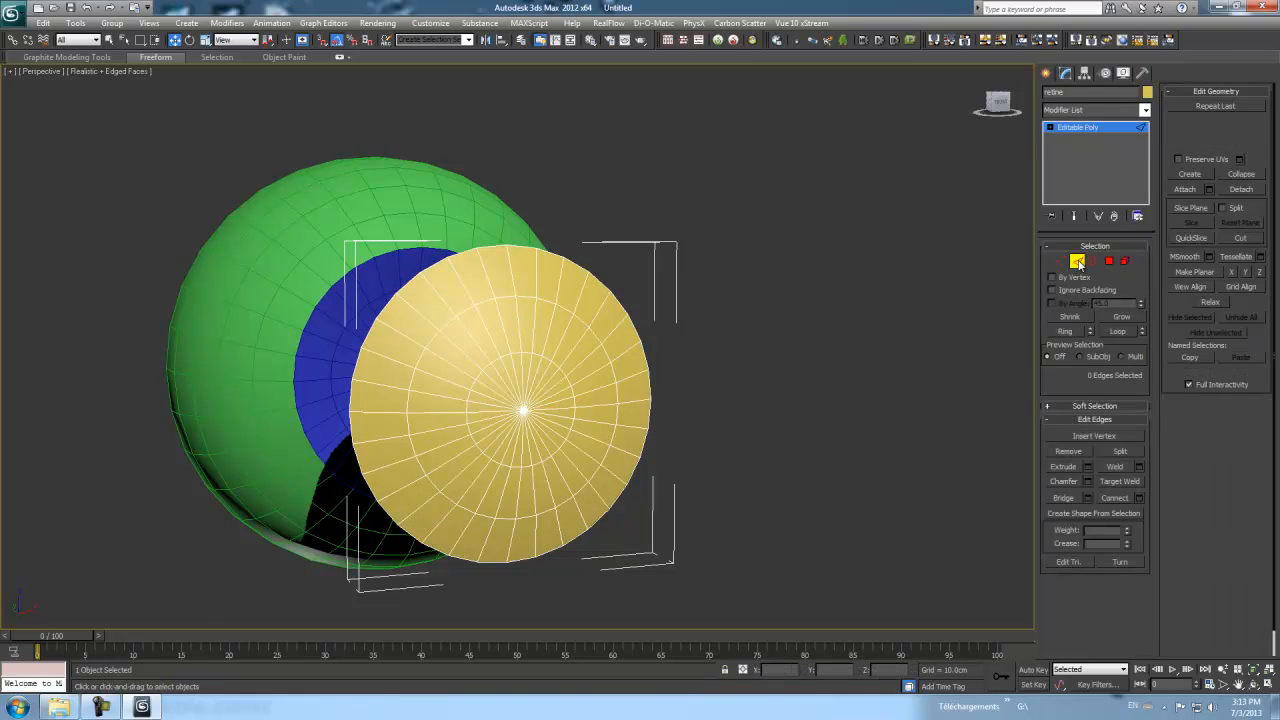
pyautogui.click(548, 302)
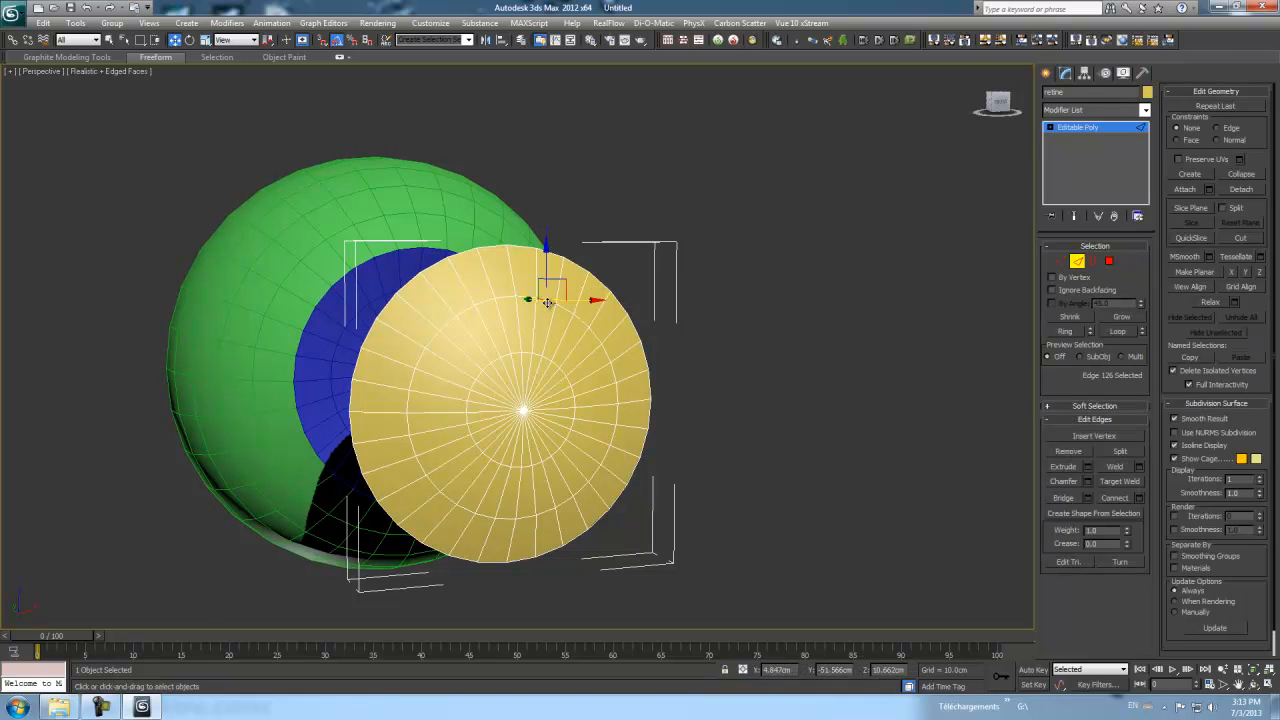
pyautogui.click(1118, 331)
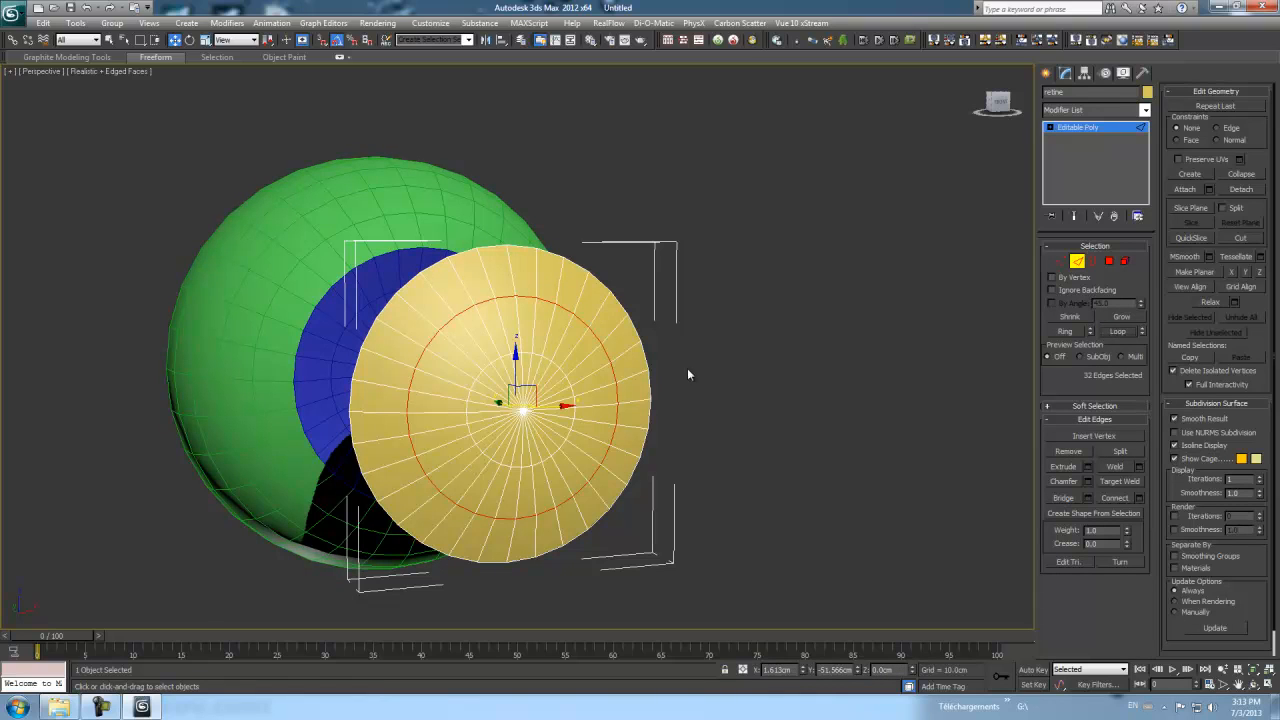
pyautogui.click(205, 40)
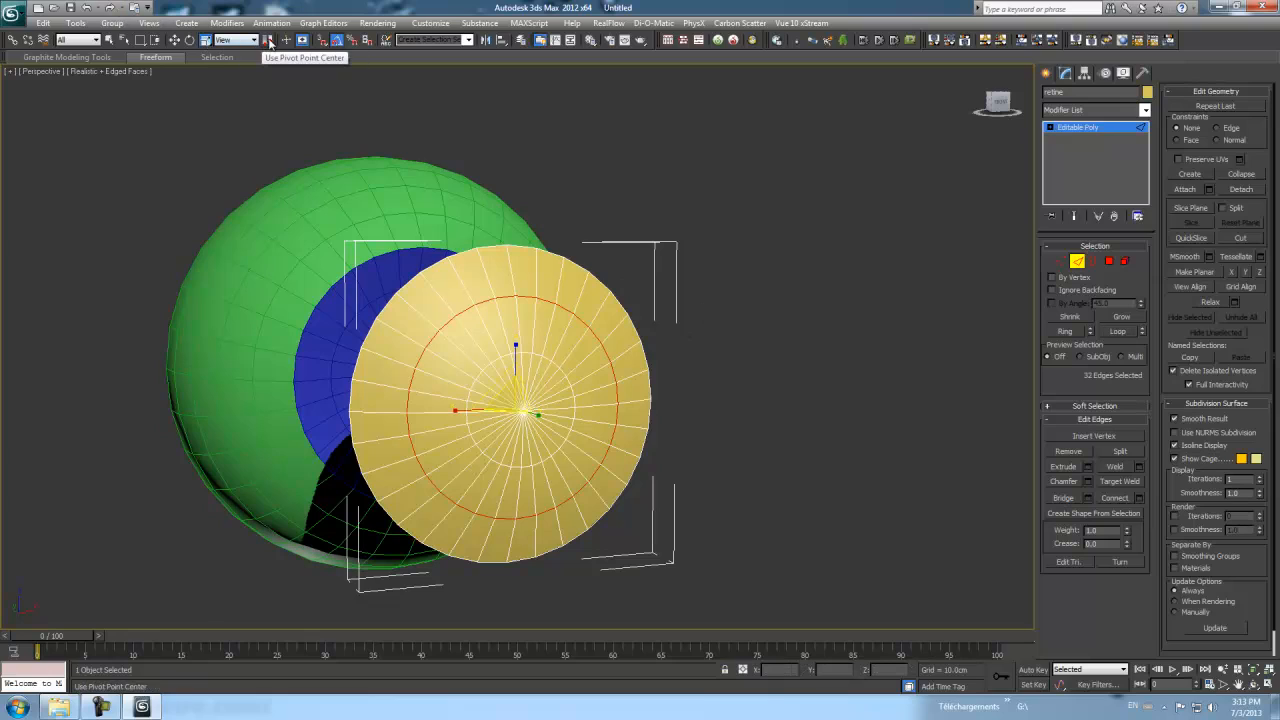
pyautogui.moveTo(270, 42); pyautogui.dragTo(270, 72)
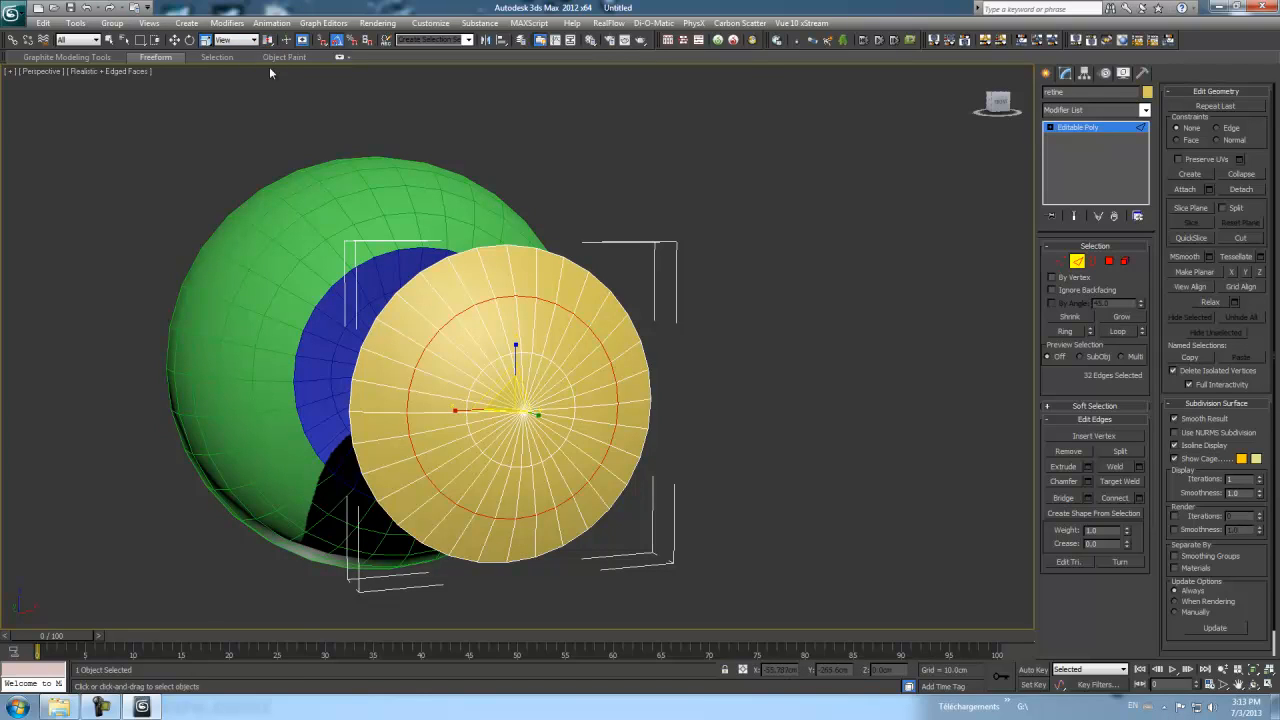
pyautogui.moveTo(508, 395); pyautogui.dragTo(483, 368)
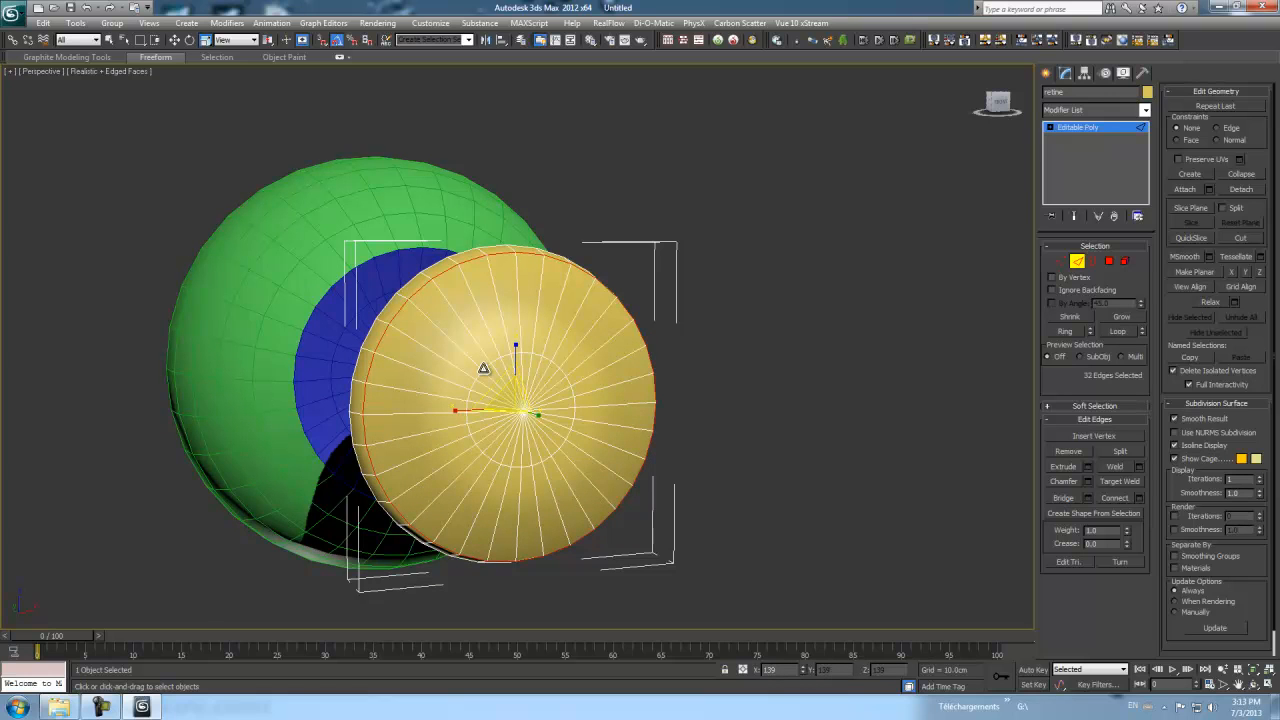
# - Move the enlarged edge loop along Y to about -49.9 cm, towards the eye
pyautogui.keyDown('alt'); pyautogui.moveTo(800, 366); pyautogui.dragTo(894, 360, button='middle'); pyautogui.keyUp('alt')
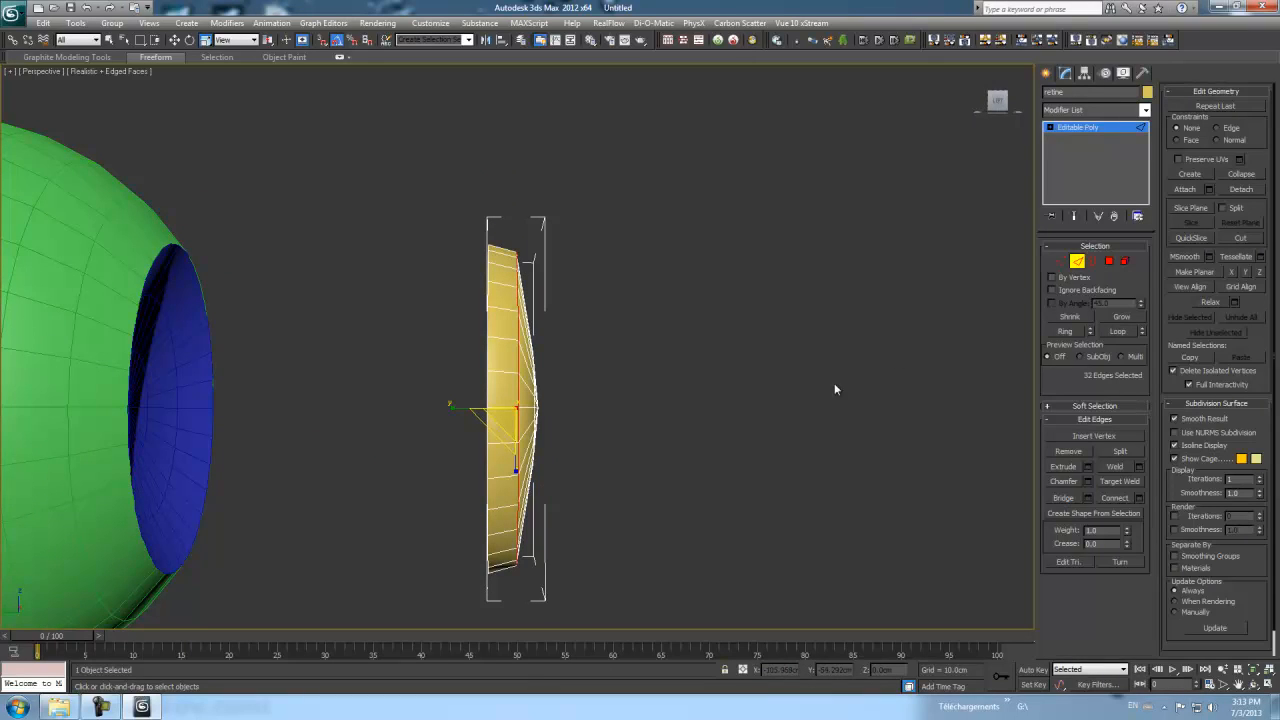
pyautogui.click(175, 41)
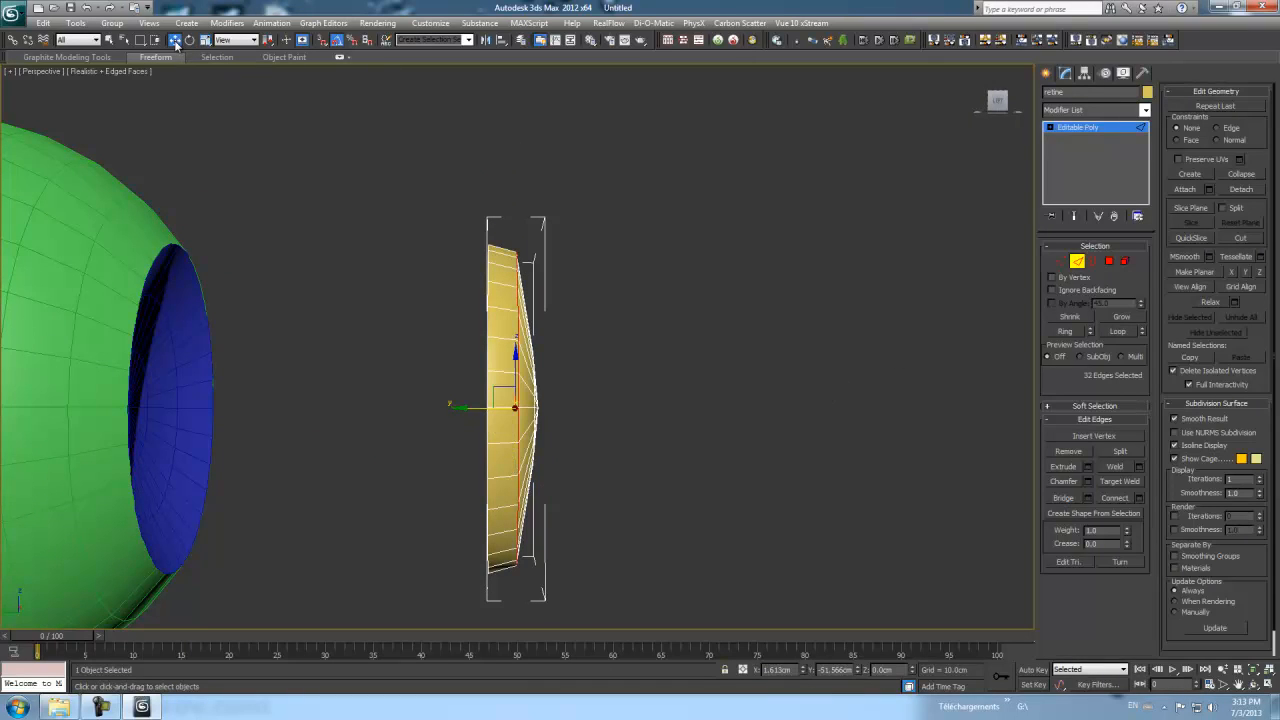
pyautogui.moveTo(463, 406); pyautogui.dragTo(446, 411)
pyautogui.keyDown('alt'); pyautogui.moveTo(708, 400); pyautogui.dragTo(663, 410, button='middle'); pyautogui.keyUp('alt')
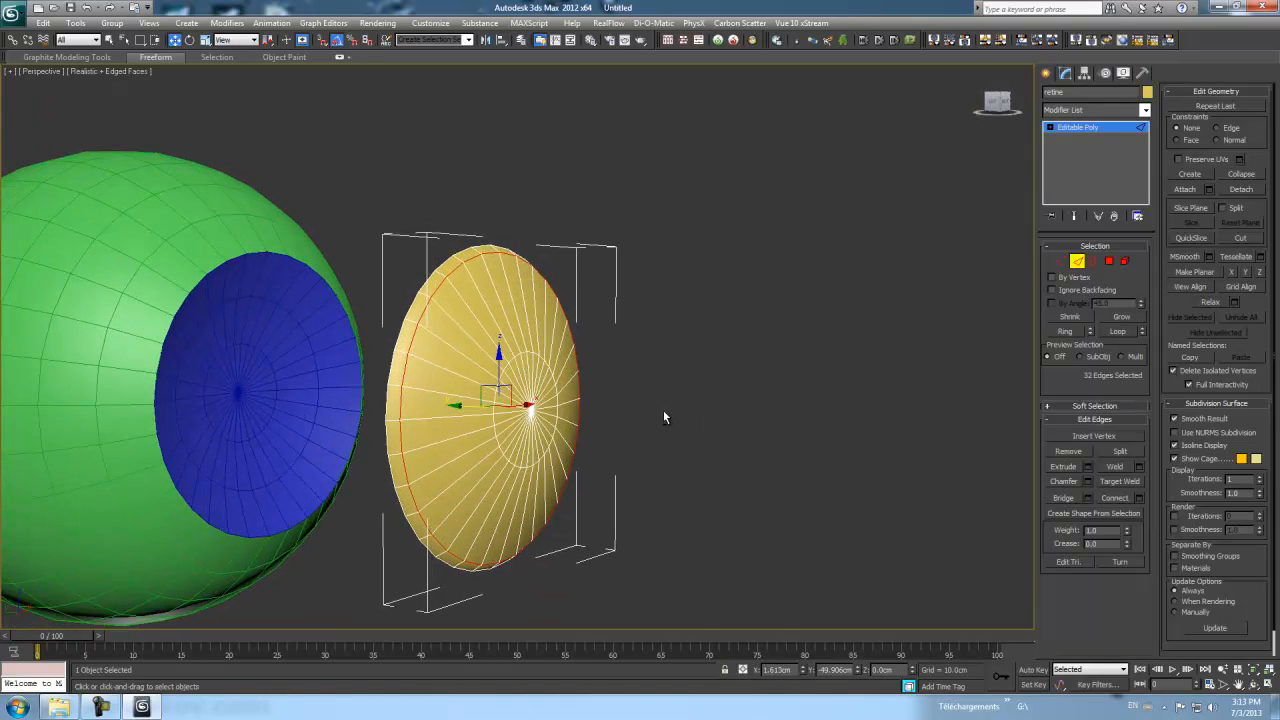
# - Select the retine's centre vertex and enable soft selection with a falloff of about 16.6 cm
pyautogui.click(1062, 261)
pyautogui.click(531, 409)
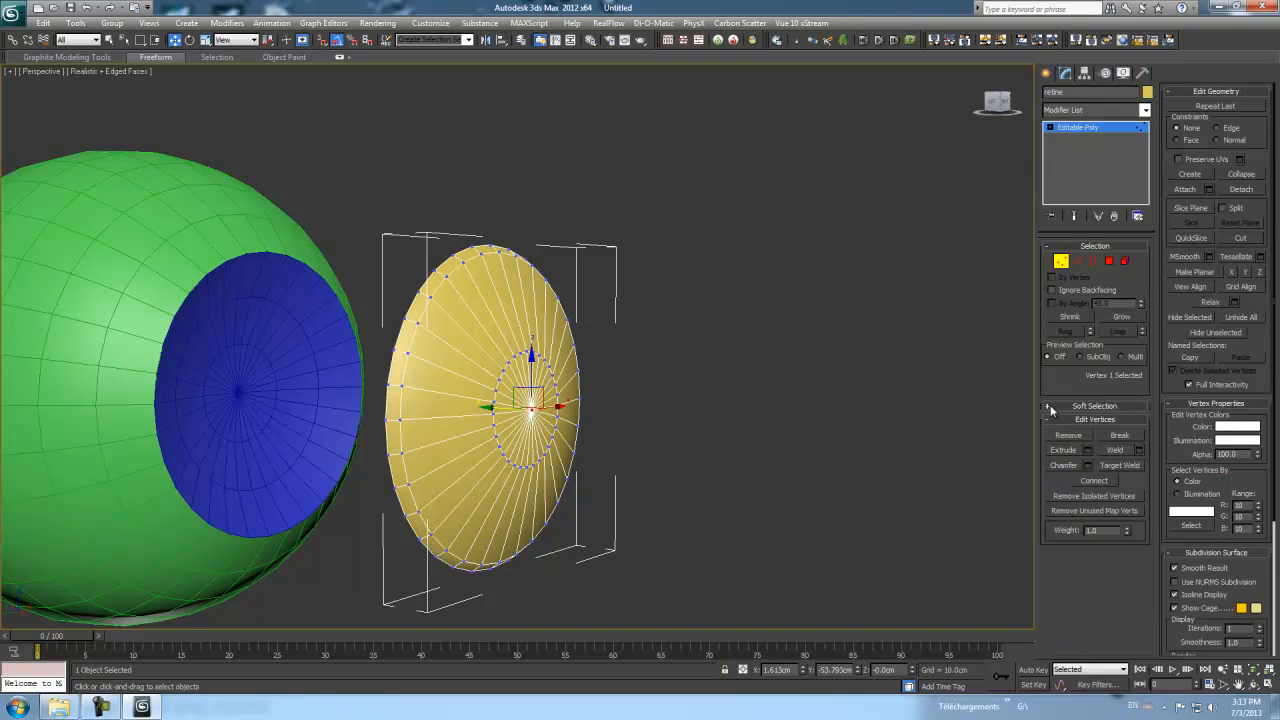
pyautogui.click(1093, 406)
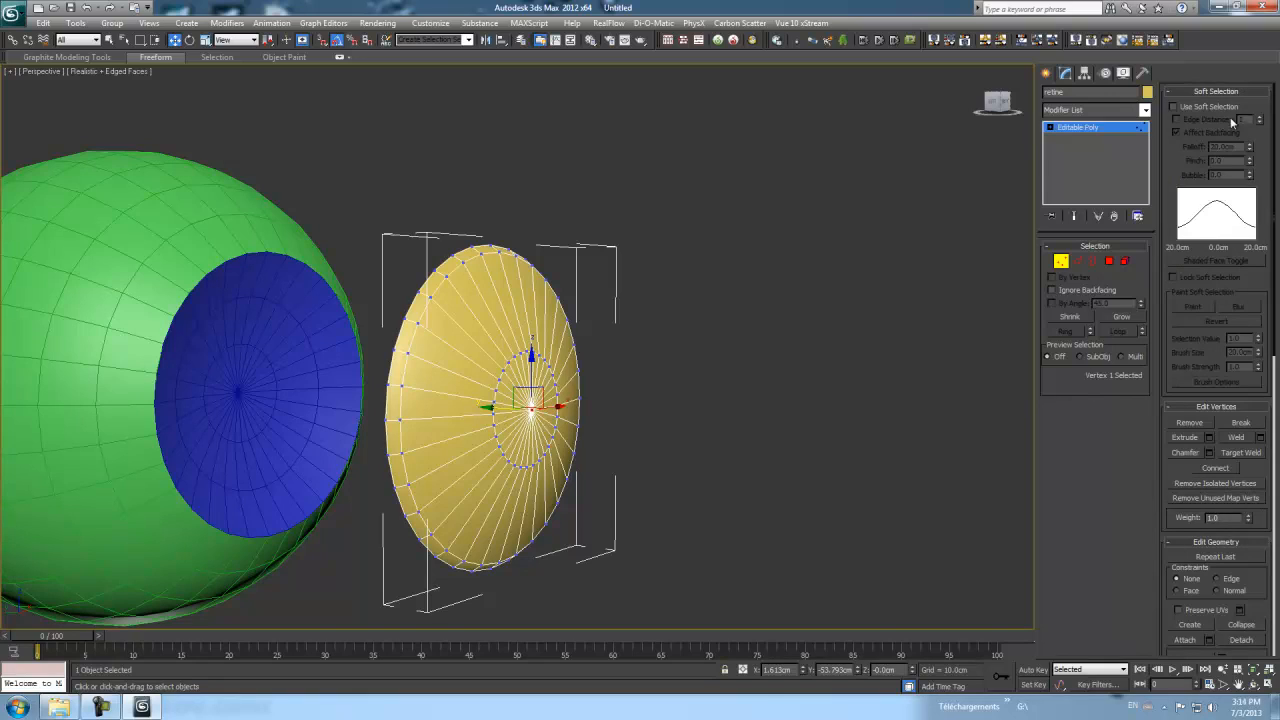
pyautogui.click(1173, 106)
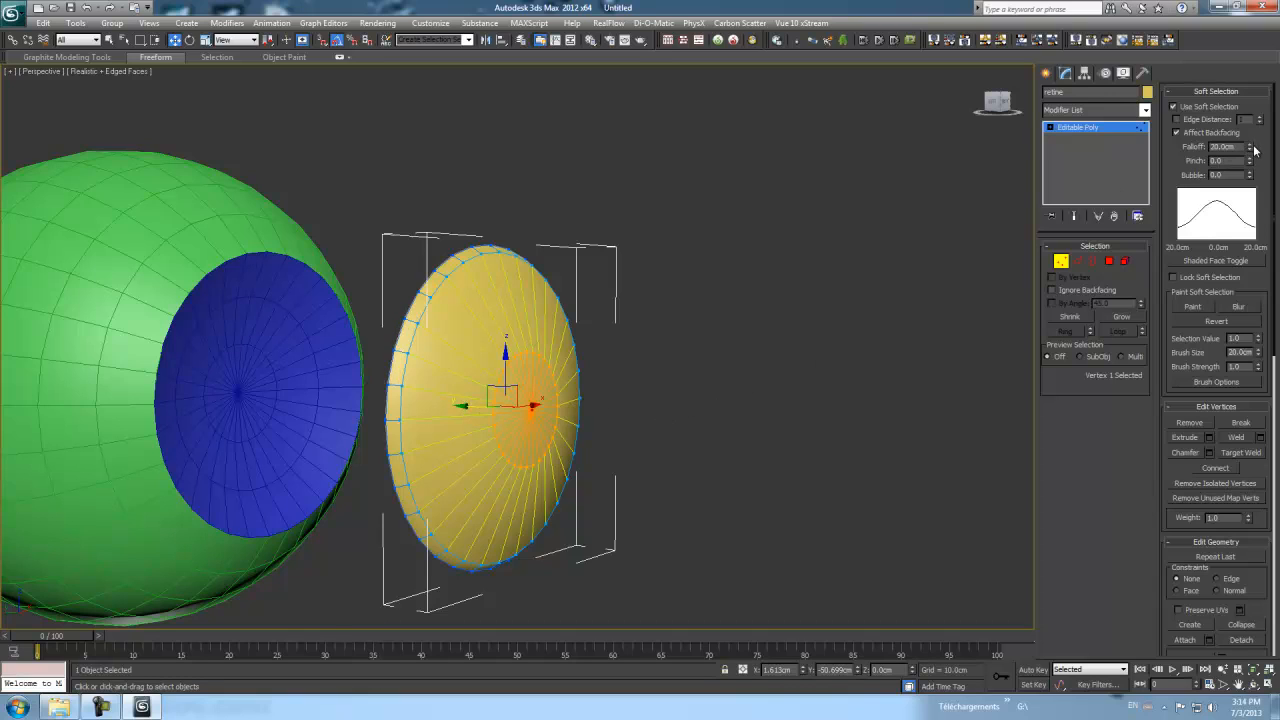
pyautogui.moveTo(1250, 150)
pyautogui.mouseDown()
pyautogui.moveTo(1250, 170)
pyautogui.moveTo(1250, 136)
pyautogui.moveTo(1253, 157)
pyautogui.mouseUp()
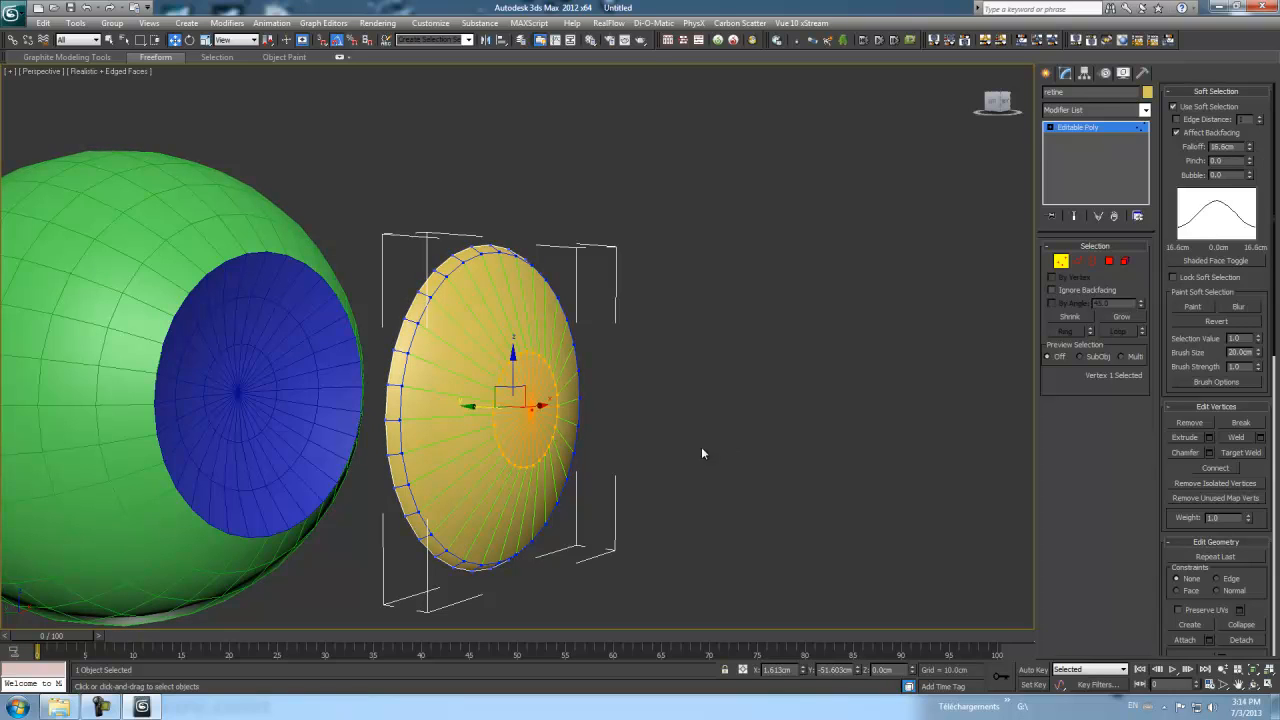
# - Pull the softly selected centre forward along Y to about -51.8 cm, turn off soft selection and deselect the vertex
pyautogui.keyDown('alt'); pyautogui.moveTo(919, 316); pyautogui.dragTo(651, 423, button='middle'); pyautogui.keyUp('alt')
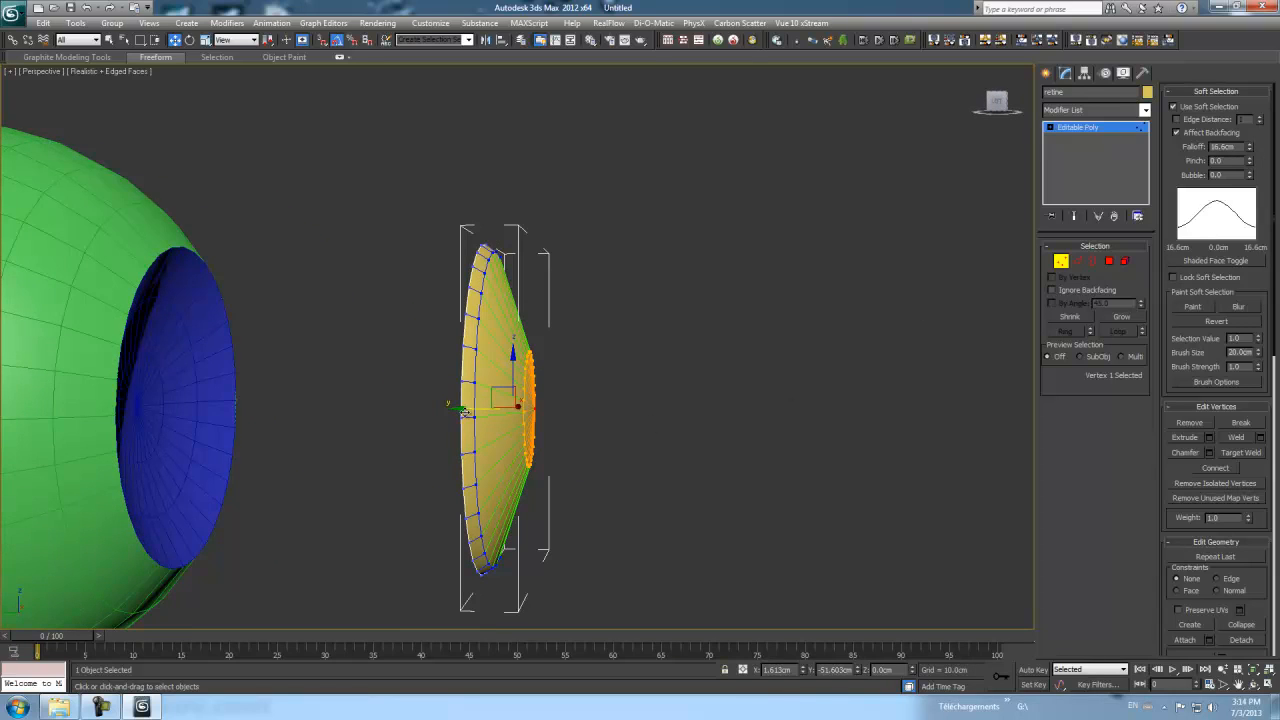
pyautogui.moveTo(459, 408); pyautogui.dragTo(465, 409)
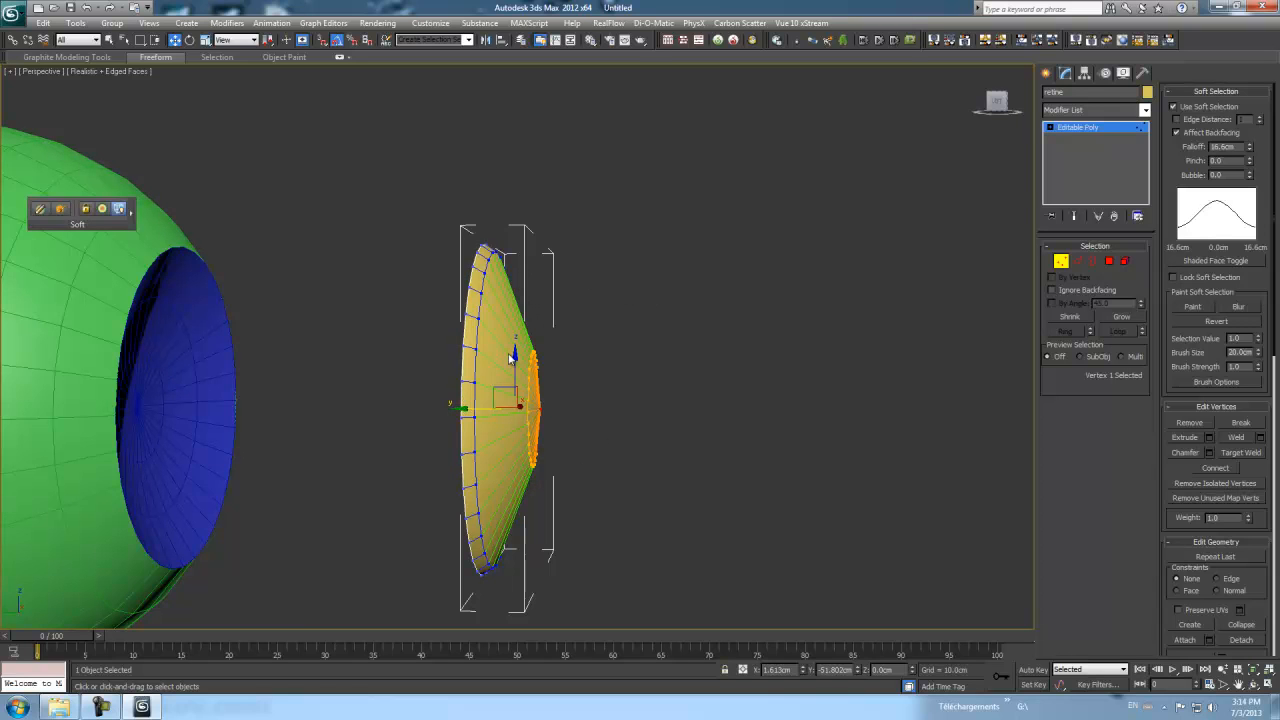
pyautogui.keyDown('alt'); pyautogui.moveTo(851, 401); pyautogui.dragTo(765, 408, button='middle'); pyautogui.keyUp('alt')
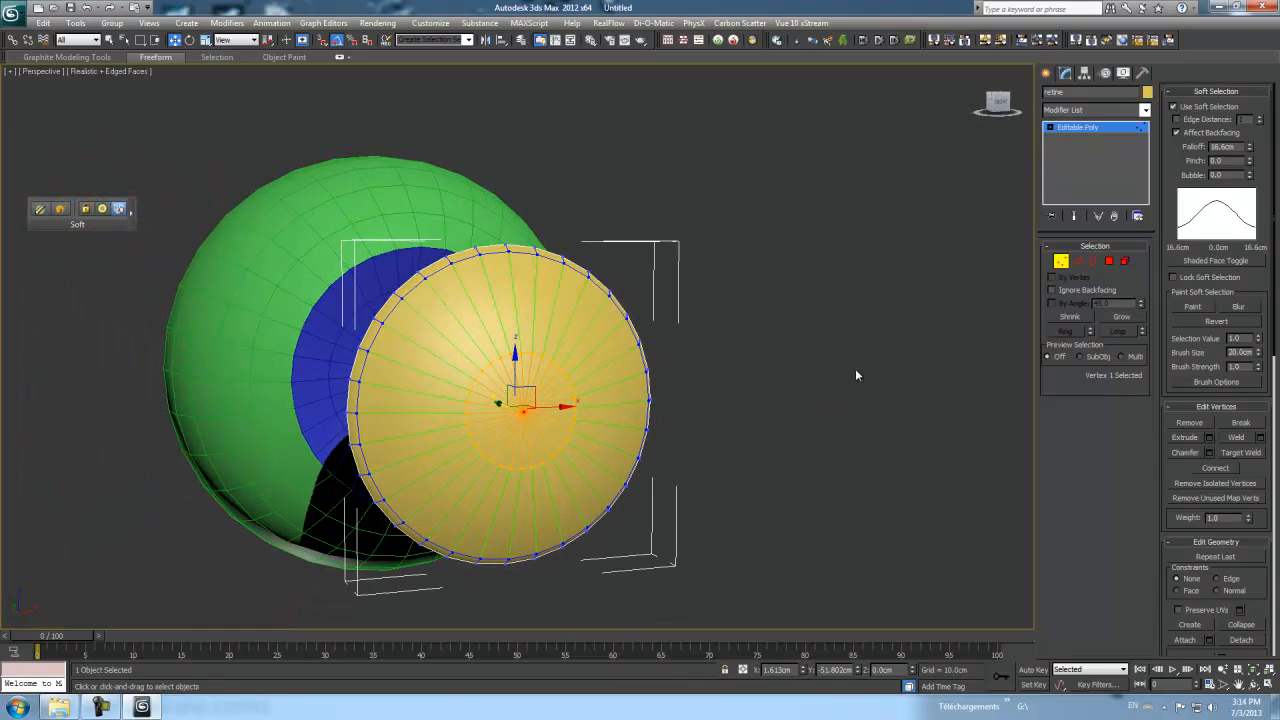
pyautogui.click(1174, 107)
pyautogui.click(912, 258)
# - Assign the first sample material to the retine and name the material retine
pyautogui.keyDown('alt'); pyautogui.moveTo(912, 312); pyautogui.dragTo(797, 365, button='middle'); pyautogui.keyUp('alt')
pyautogui.scroll(-4, 878, 315)
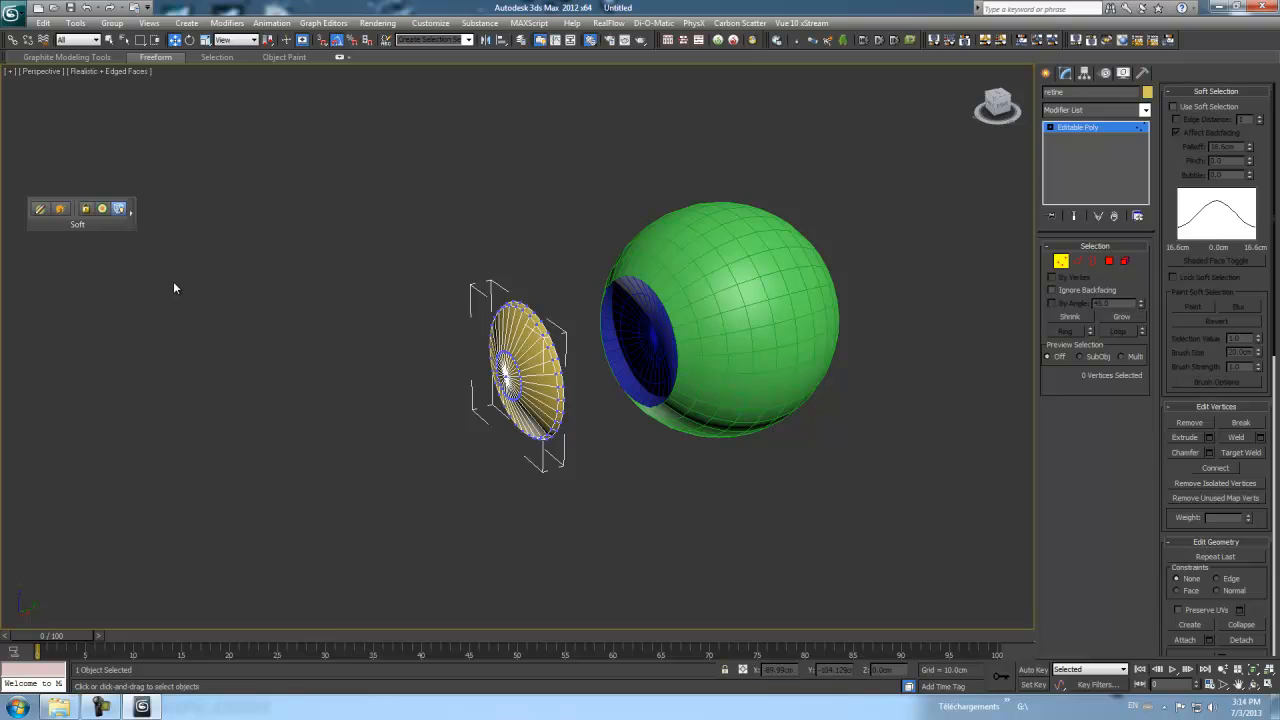
pyautogui.press('m')
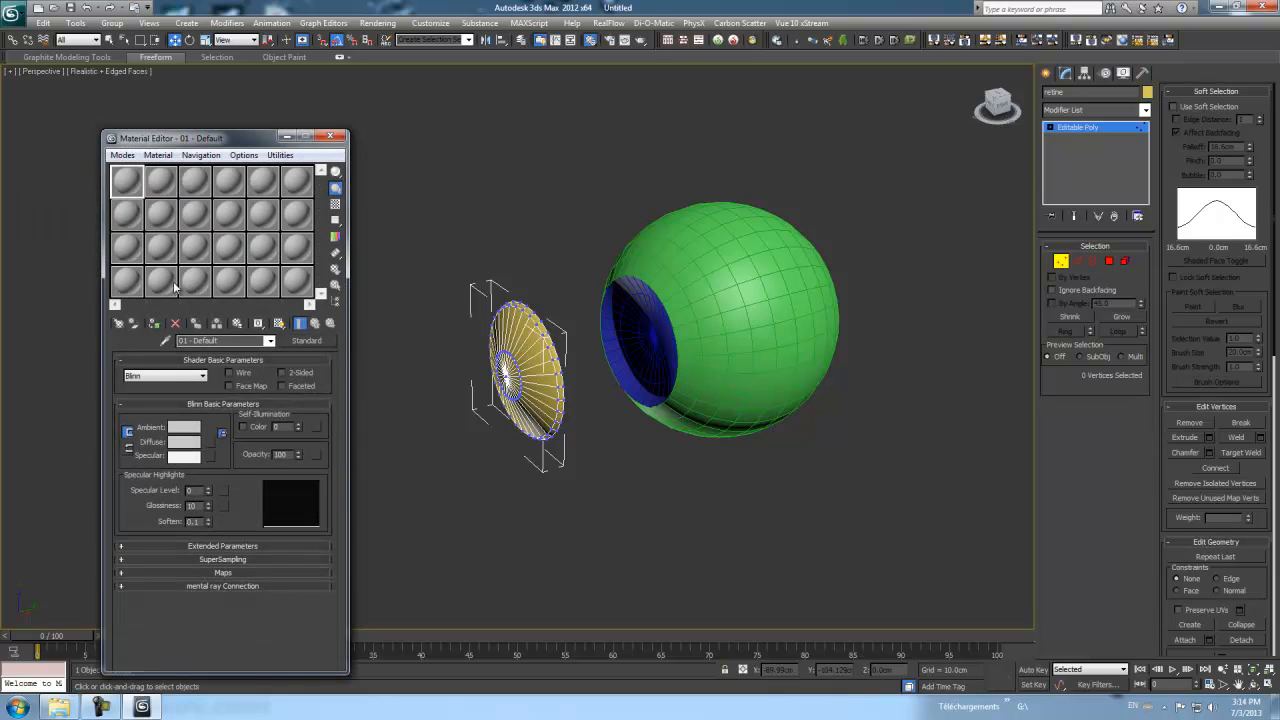
pyautogui.moveTo(127, 184); pyautogui.dragTo(528, 356)
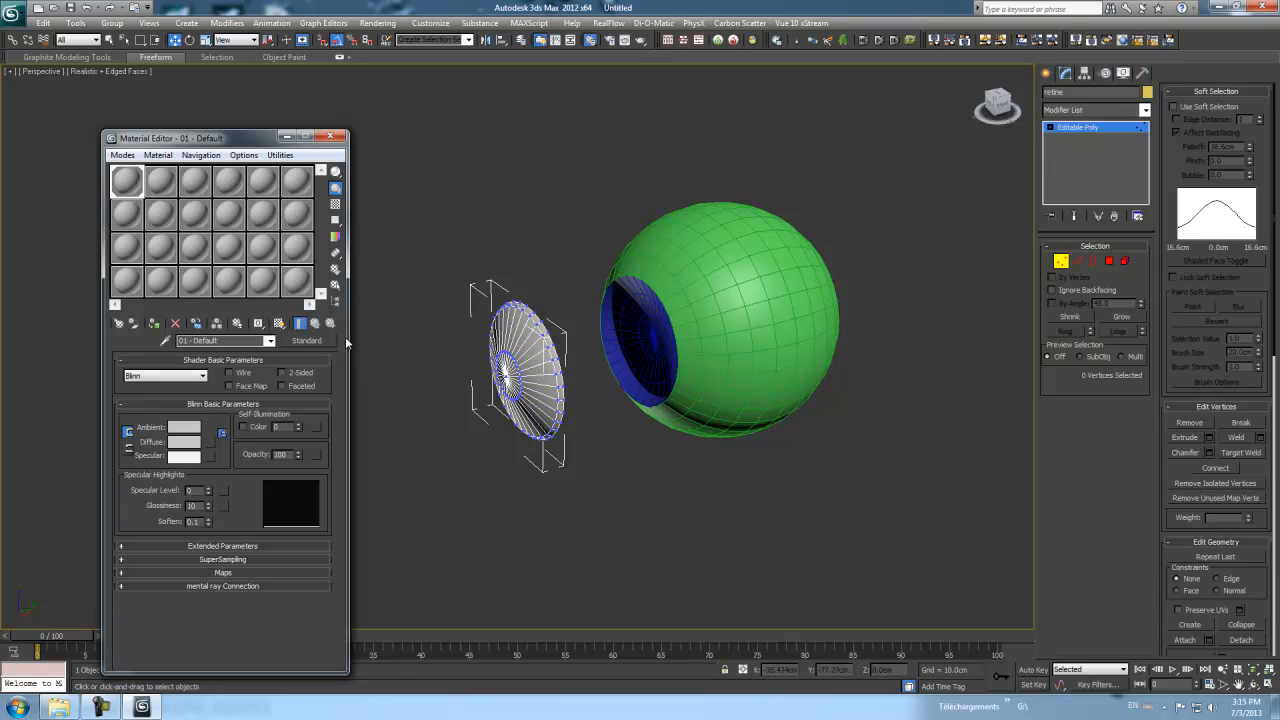
pyautogui.click(200, 341)
pyautogui.write('retine')
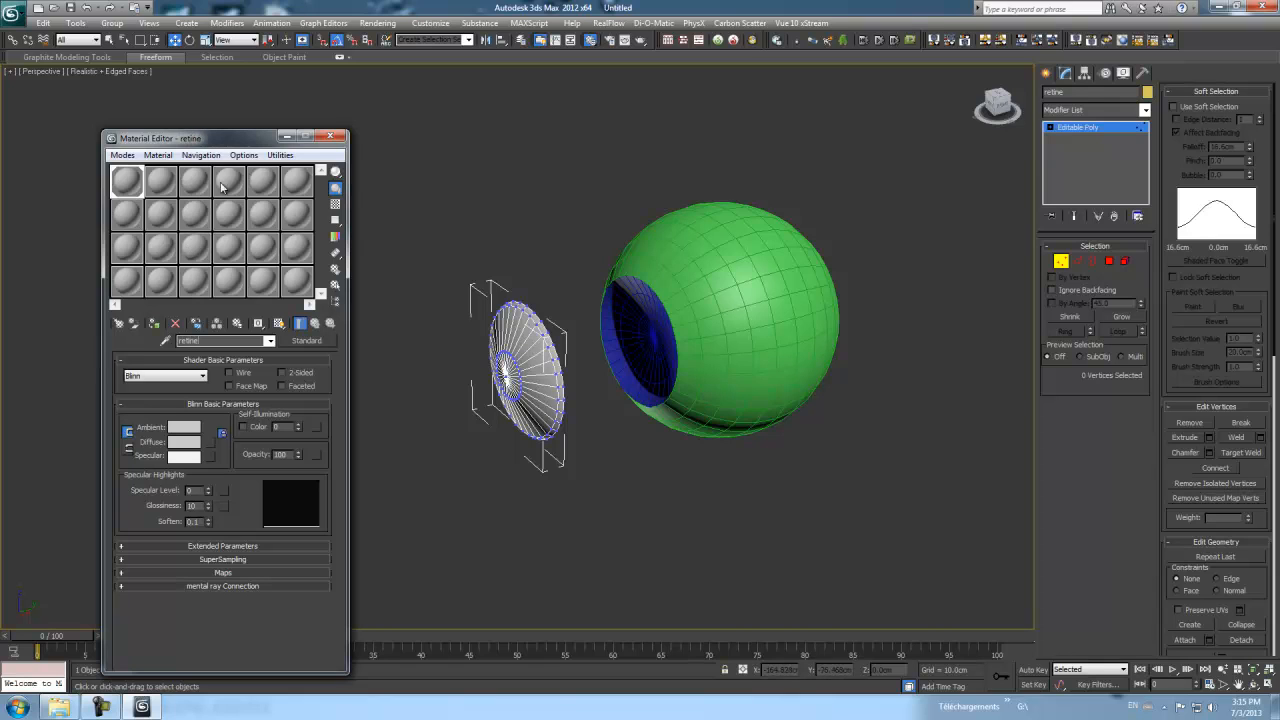
pyautogui.click(398, 170)
# - Assign the second sample material to the iris and name the material iris
pyautogui.moveTo(157, 182); pyautogui.dragTo(639, 309)
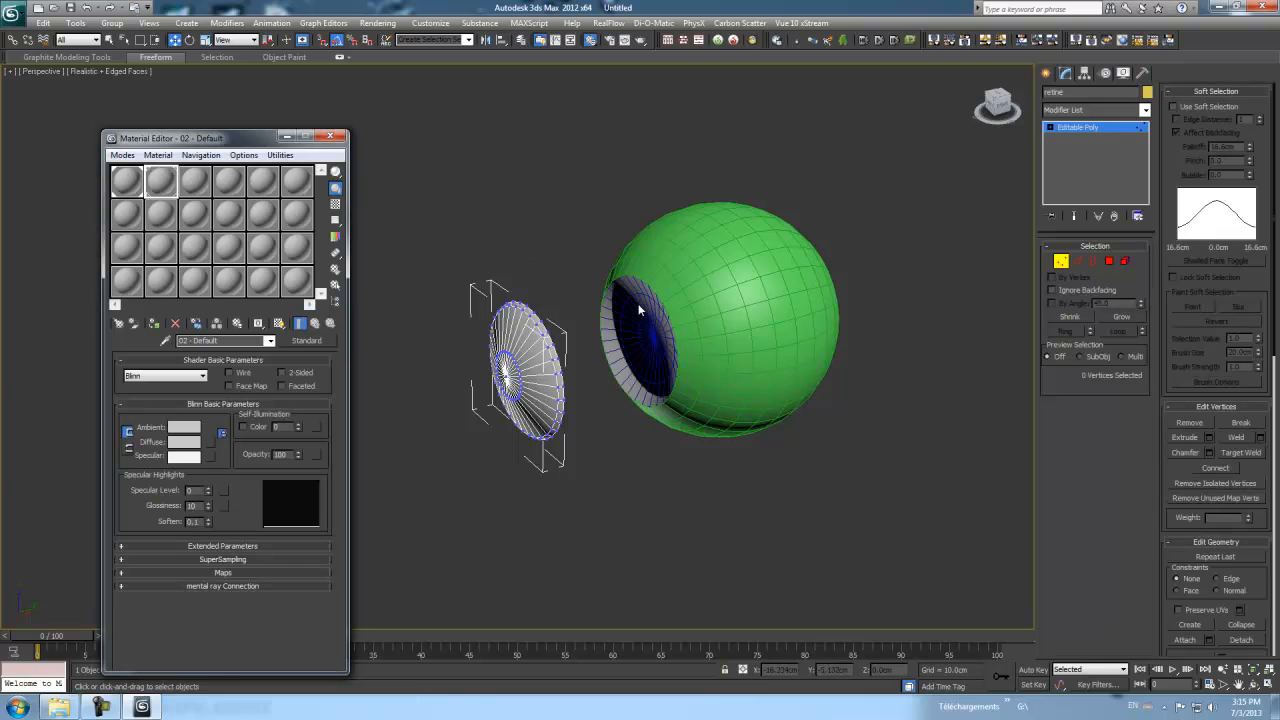
pyautogui.click(222, 341)
pyautogui.press('BackSpace')
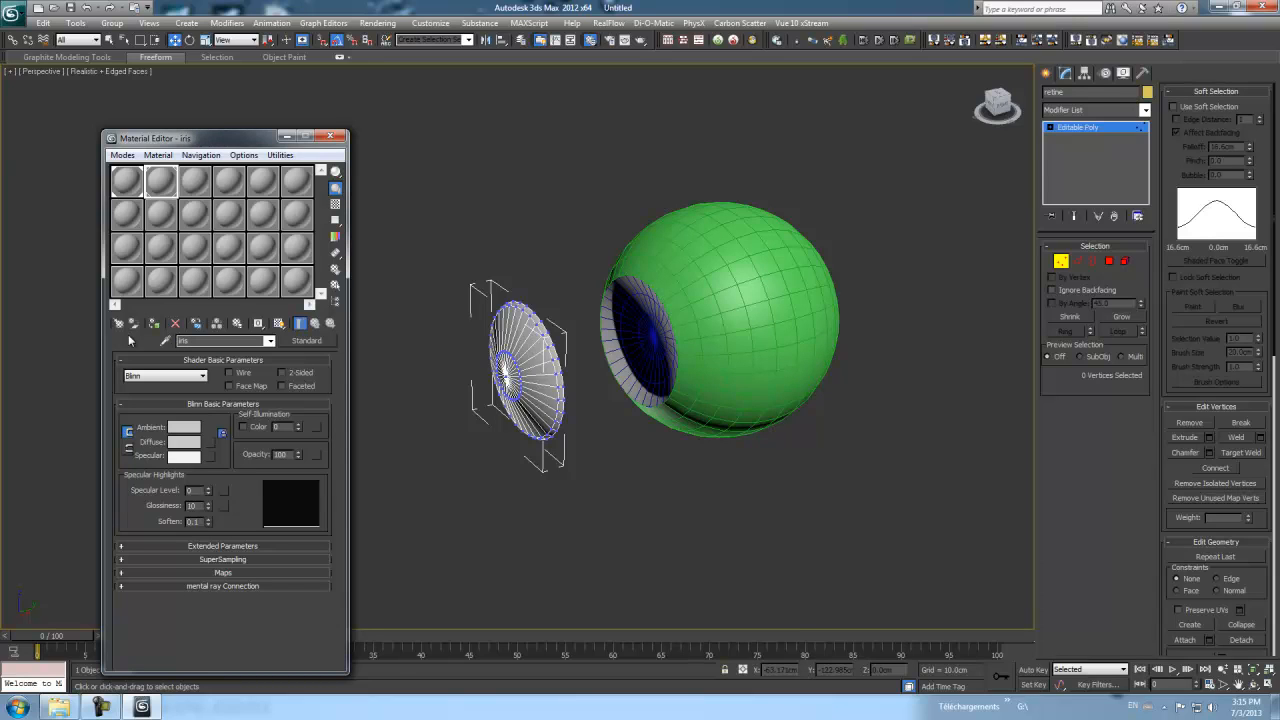
# - Assign the third sample material to the eyeball sphere and name the material blanc
pyautogui.moveTo(194, 184); pyautogui.dragTo(676, 259)
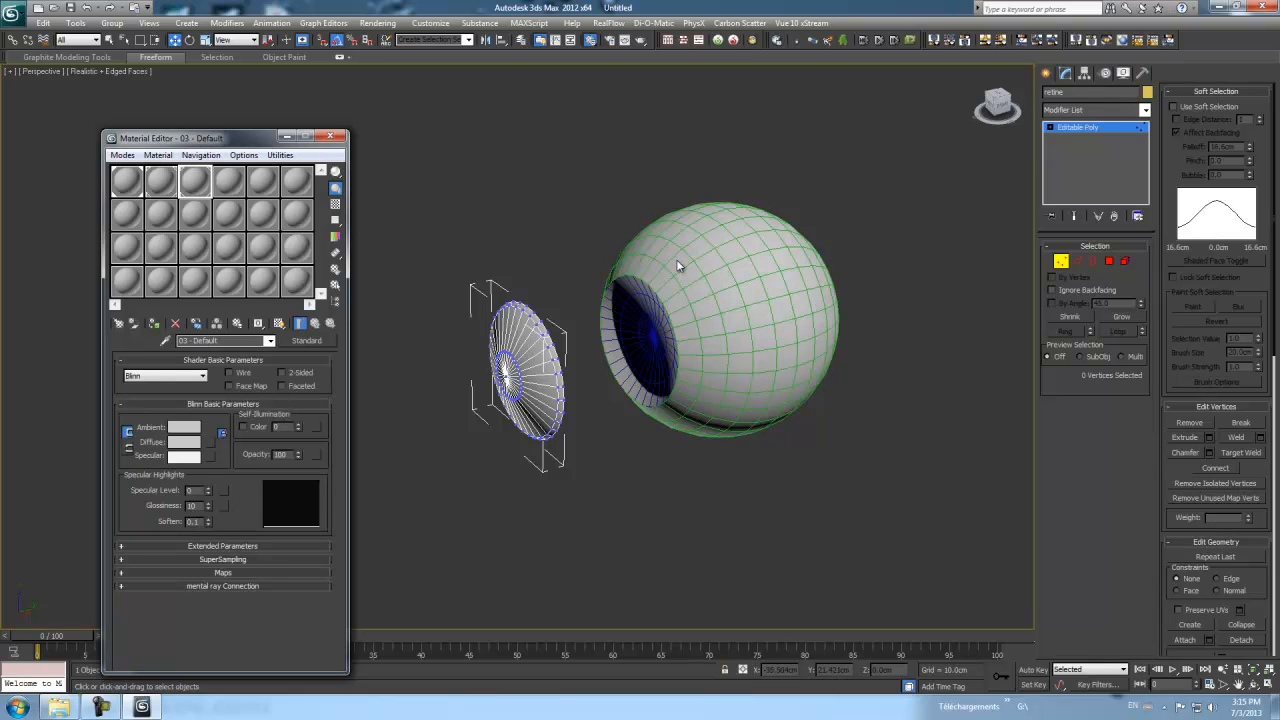
pyautogui.click(195, 341)
pyautogui.write('bla.n')
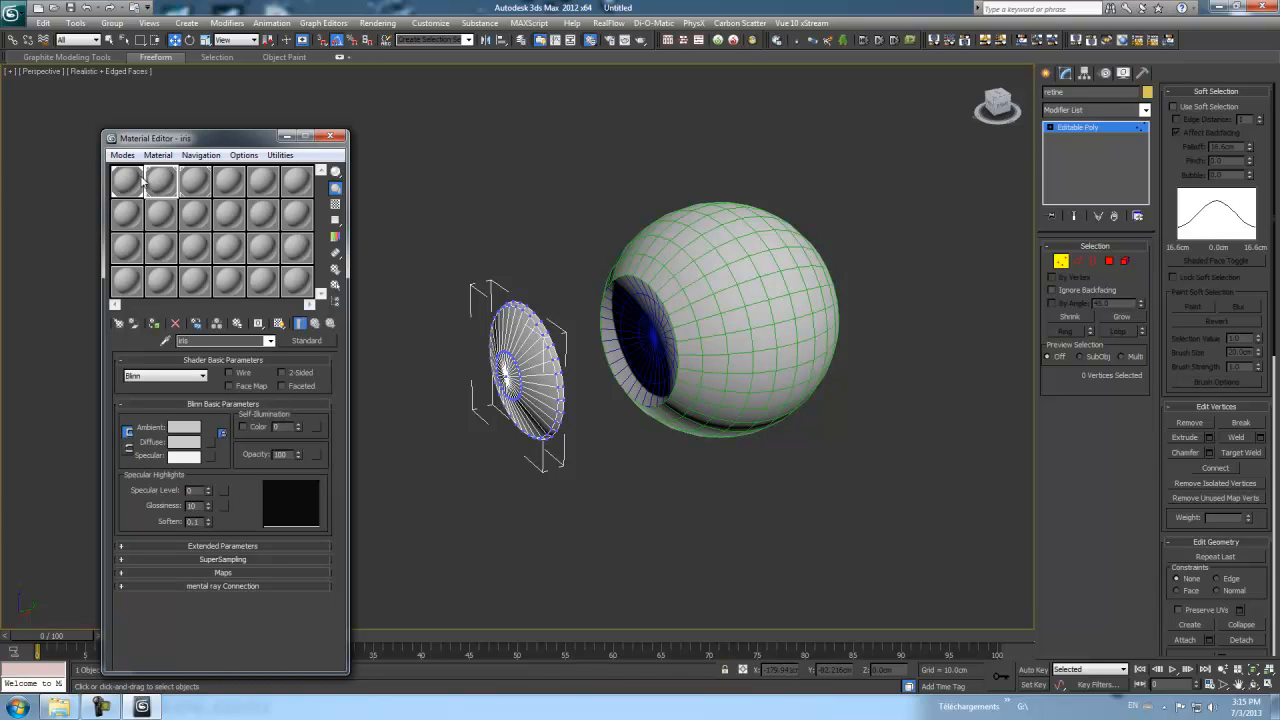
# - Change the fourth sample material to Multi/Sub-Object, keeping the old material as a sub-material
pyautogui.click(126, 181)
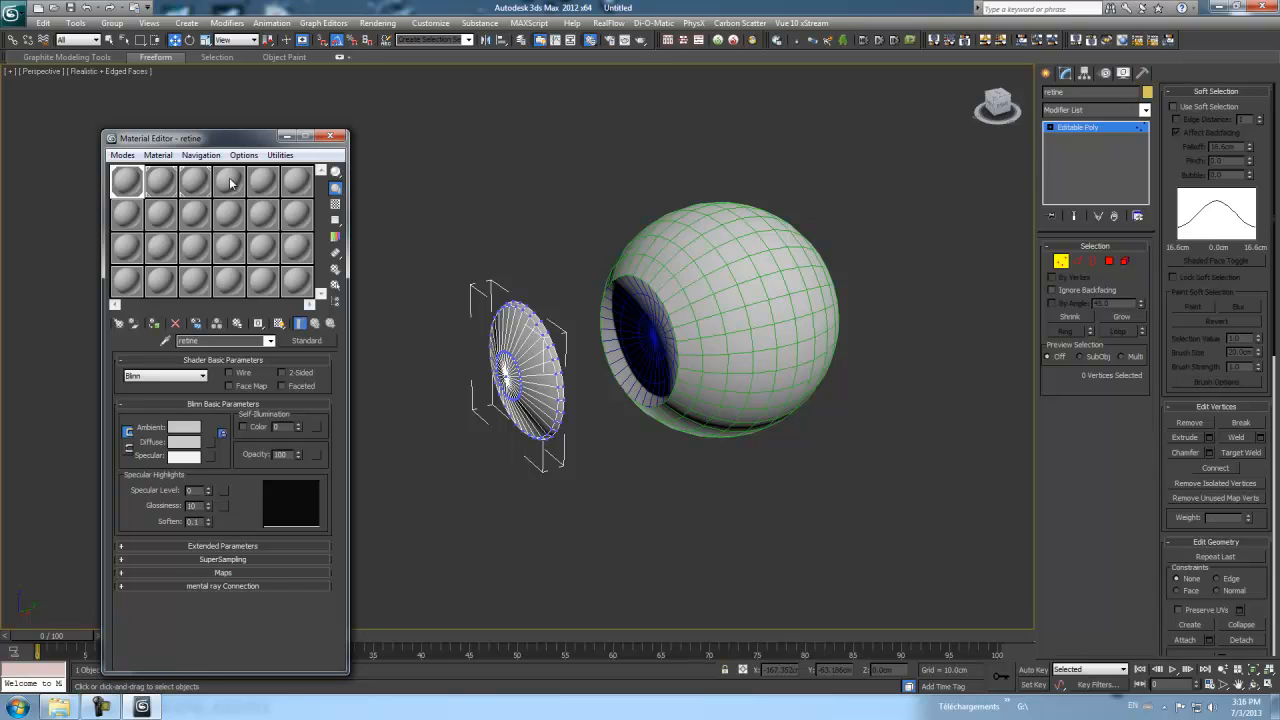
pyautogui.click(230, 183)
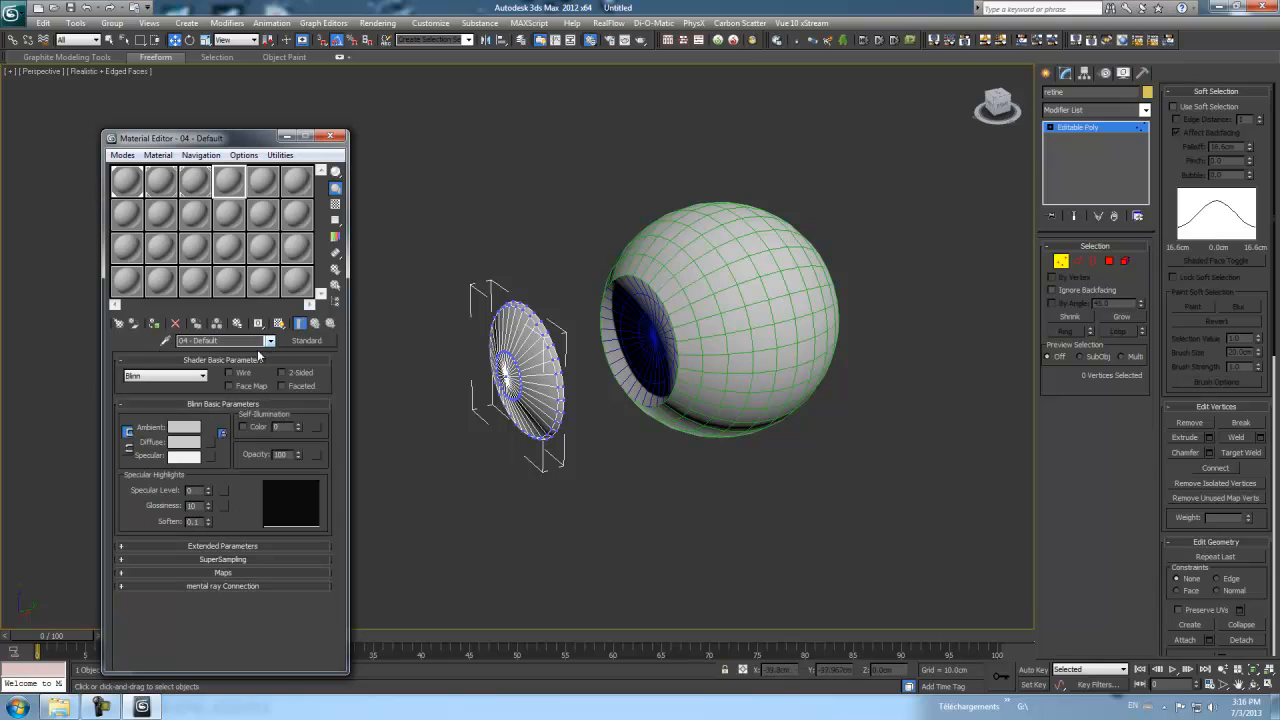
pyautogui.click(307, 342)
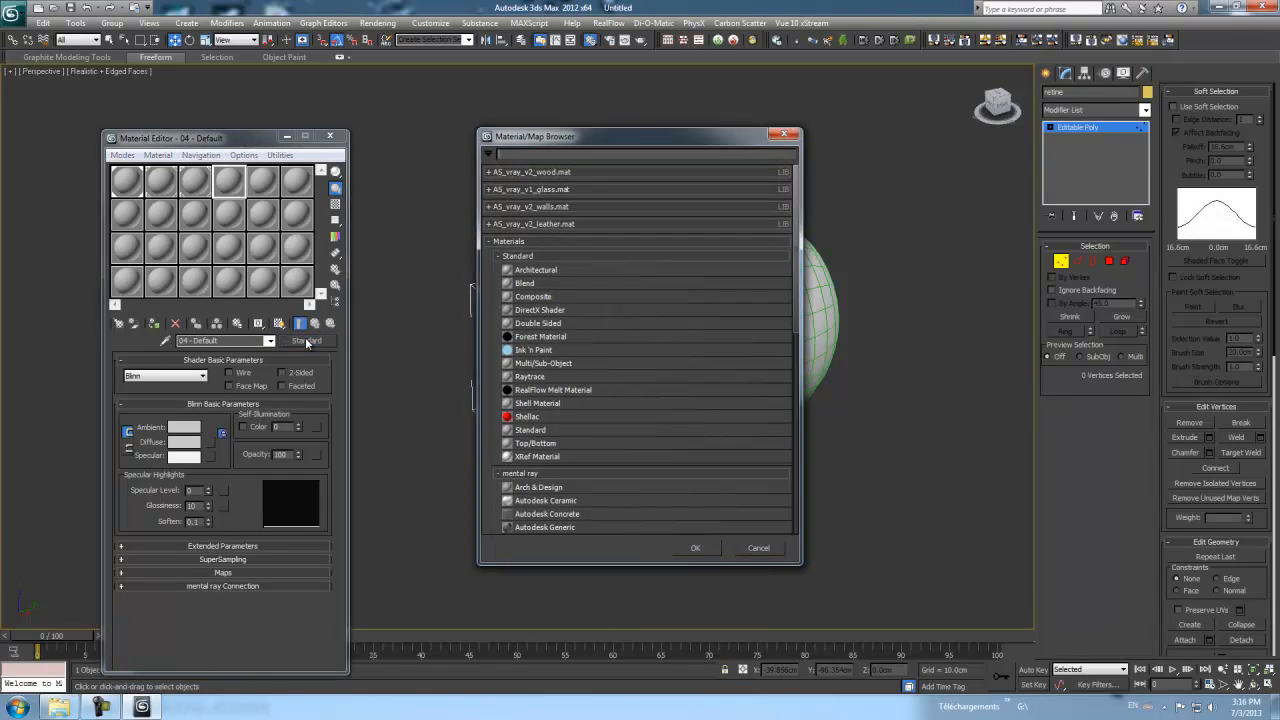
pyautogui.click(568, 364)
pyautogui.click(706, 550)
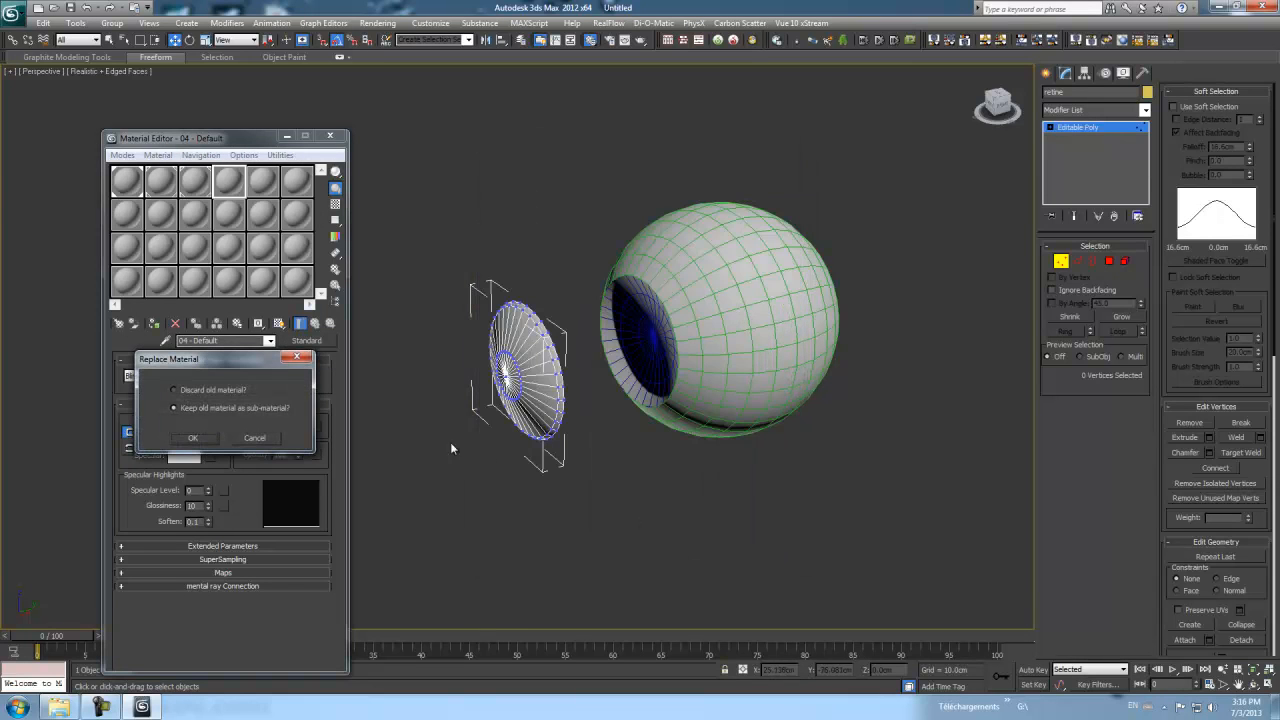
pyautogui.click(193, 438)
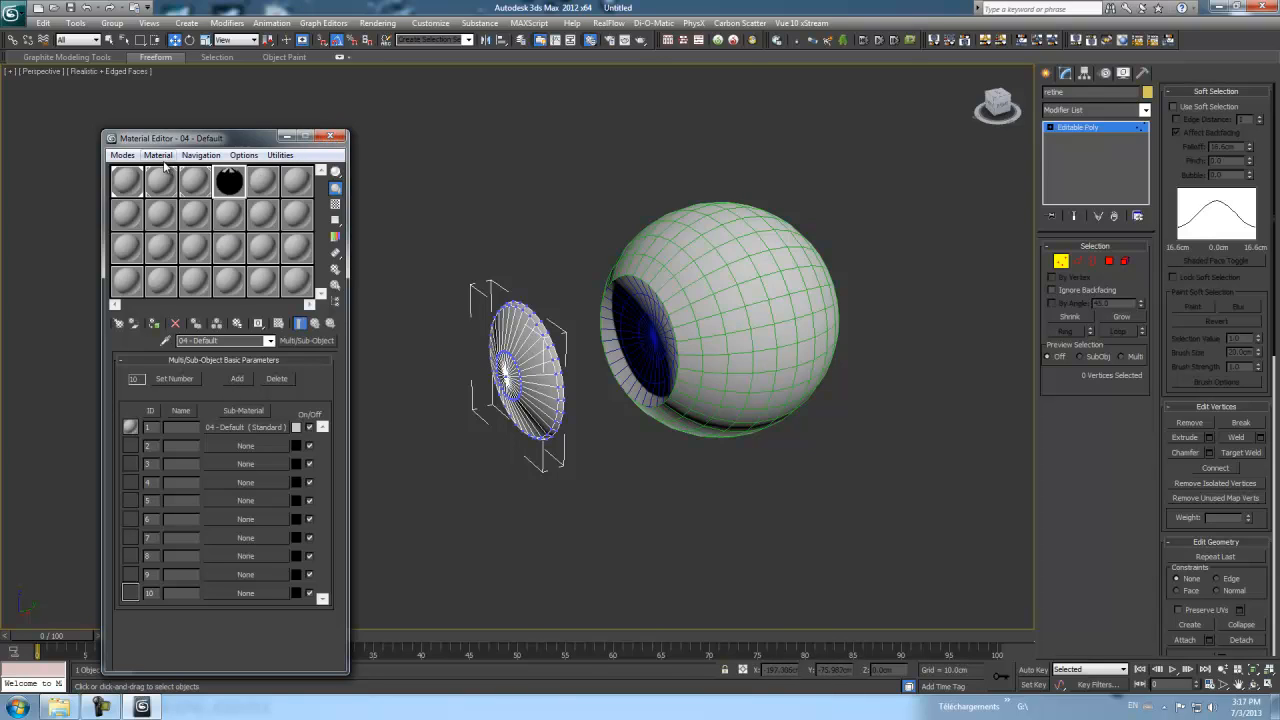
# - Select the iris object and add a Bitmap map to the Diffuse Color of the iris material
pyautogui.click(128, 182)
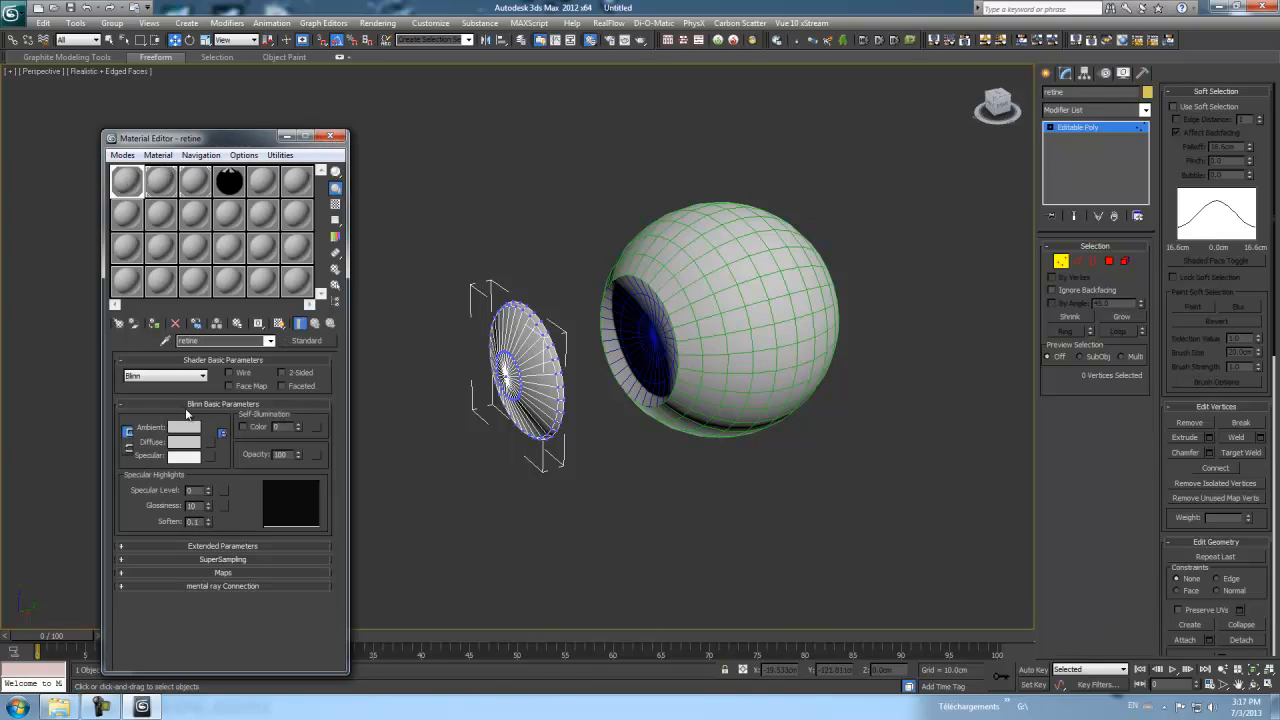
pyautogui.click(168, 188)
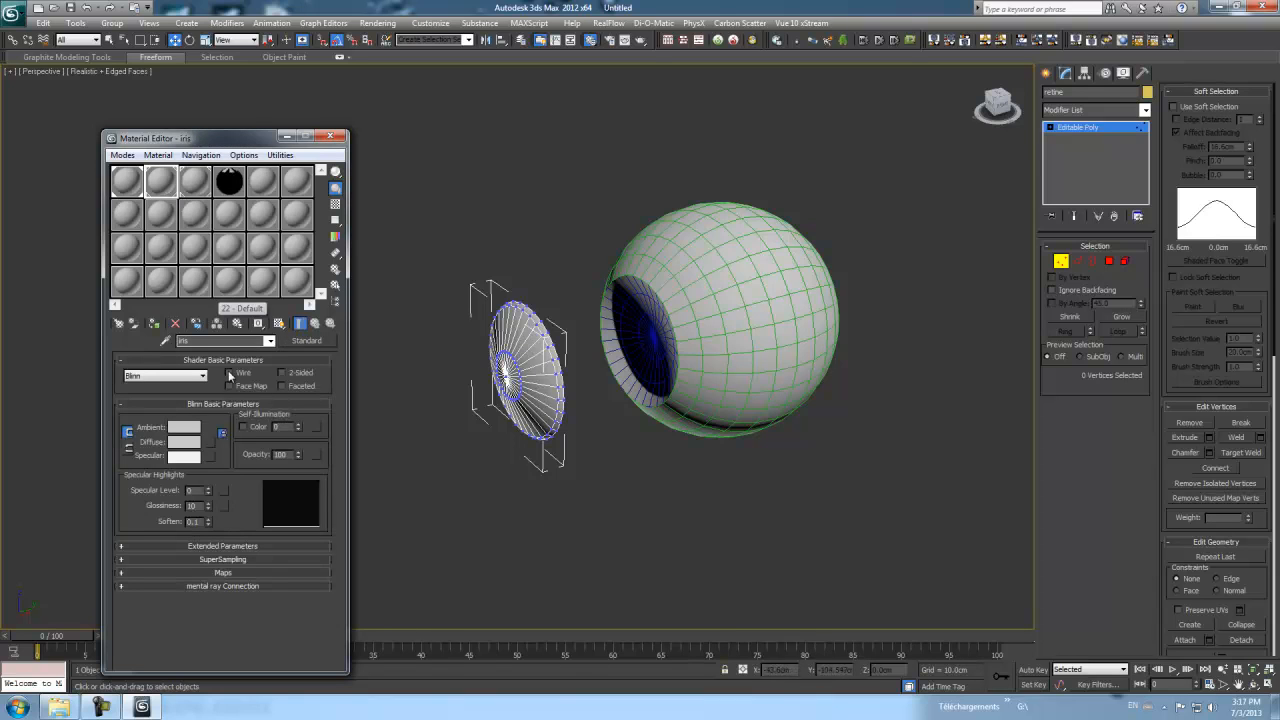
pyautogui.moveTo(726, 510)
pyautogui.mouseDown(button='middle')
pyautogui.moveTo(757, 509)
pyautogui.moveTo(710, 506)
pyautogui.moveTo(735, 496)
pyautogui.mouseUp(button='middle')
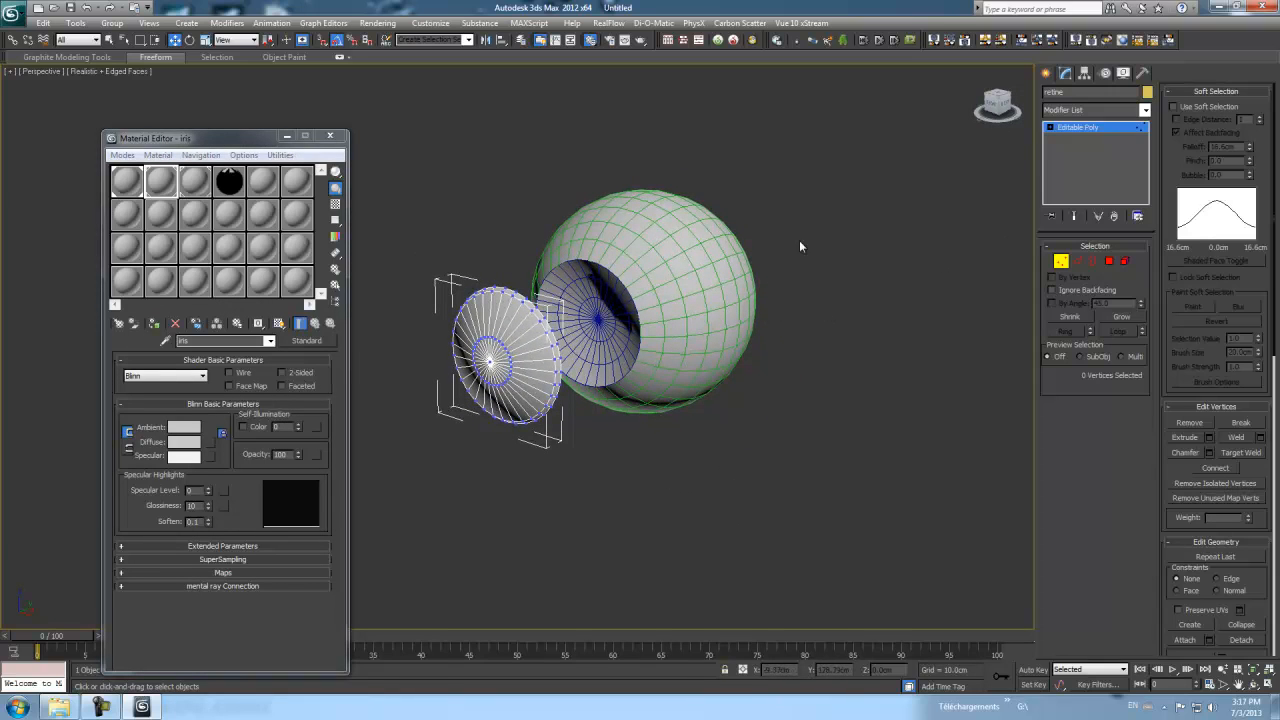
pyautogui.click(1047, 75)
pyautogui.click(613, 320)
pyautogui.keyDown('alt'); pyautogui.moveTo(872, 394); pyautogui.dragTo(857, 386, button='middle'); pyautogui.keyUp('alt')
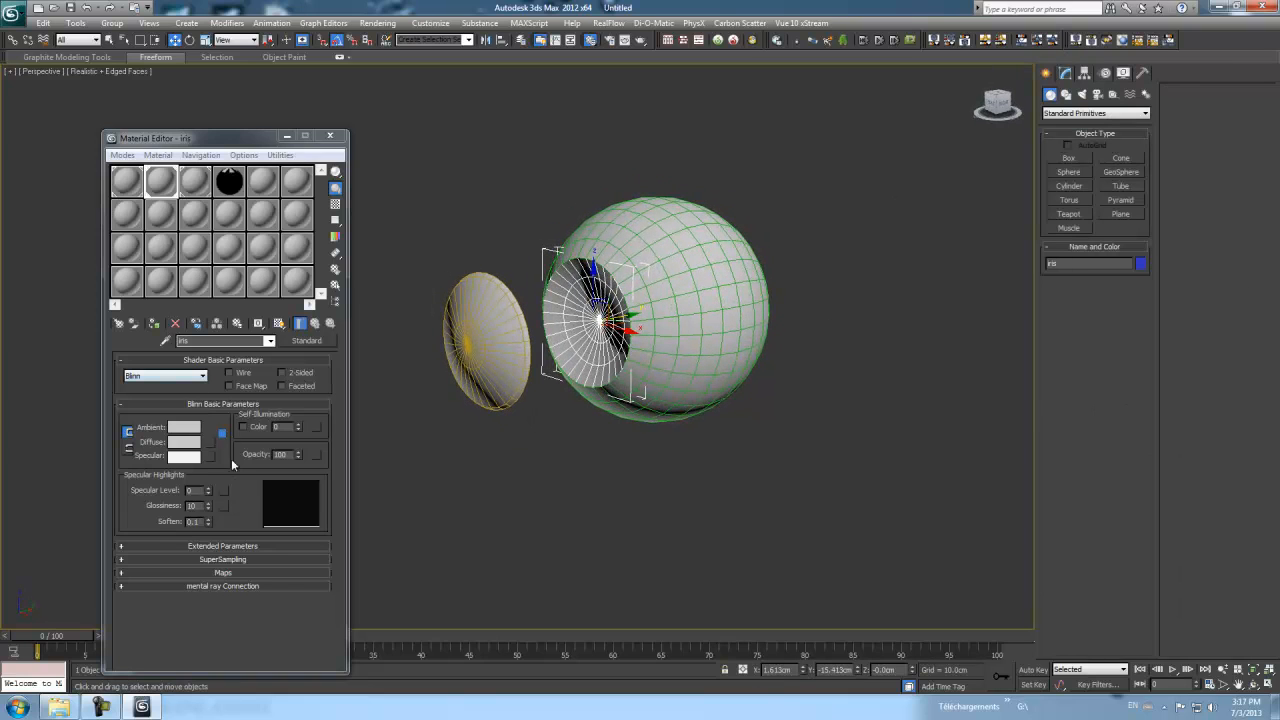
pyautogui.click(221, 573)
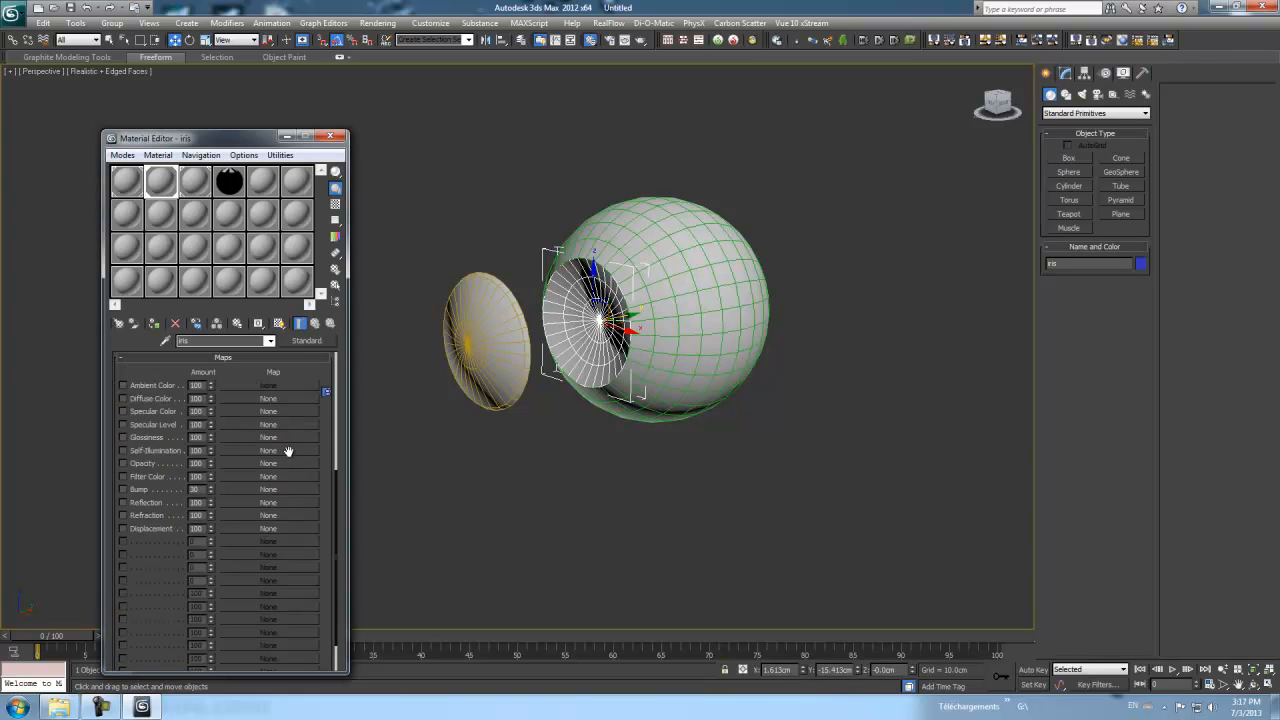
pyautogui.click(269, 398)
pyautogui.click(536, 284)
pyautogui.doubleClick(534, 284)
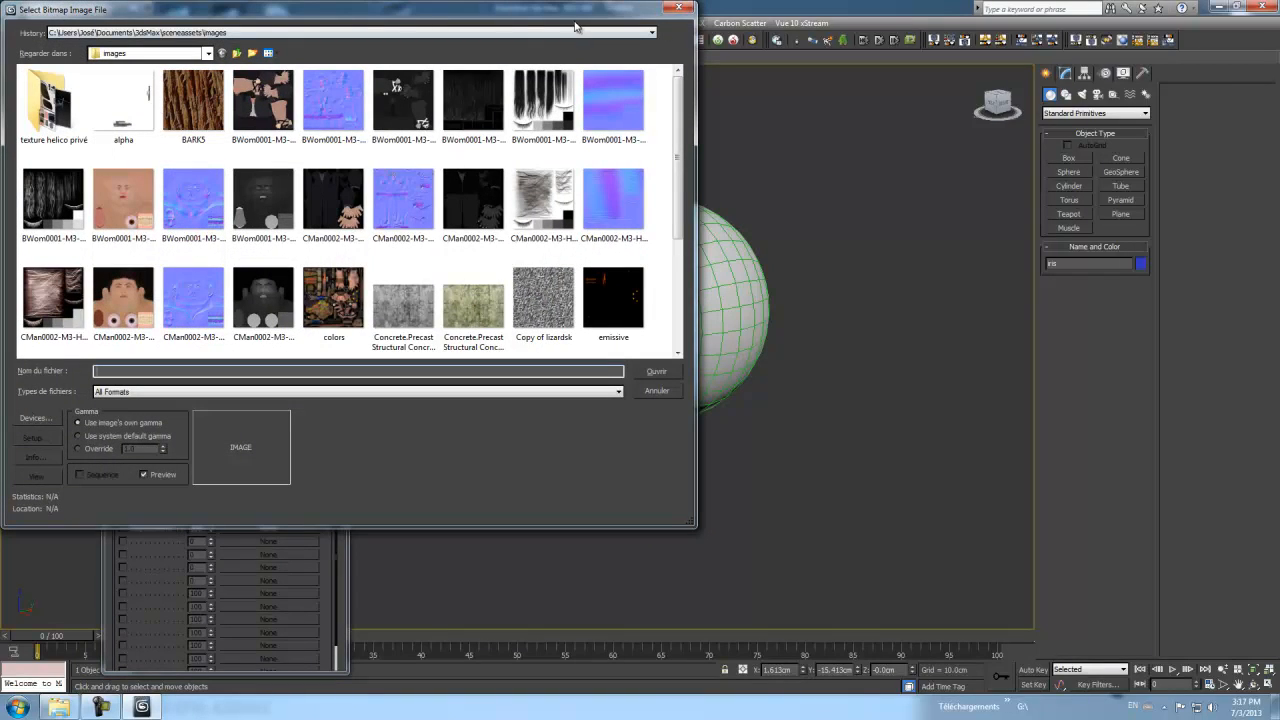
# - Load the heye013 image from the desktop folder Nouveau dossier (4) as the iris bitmap
pyautogui.click(207, 53)
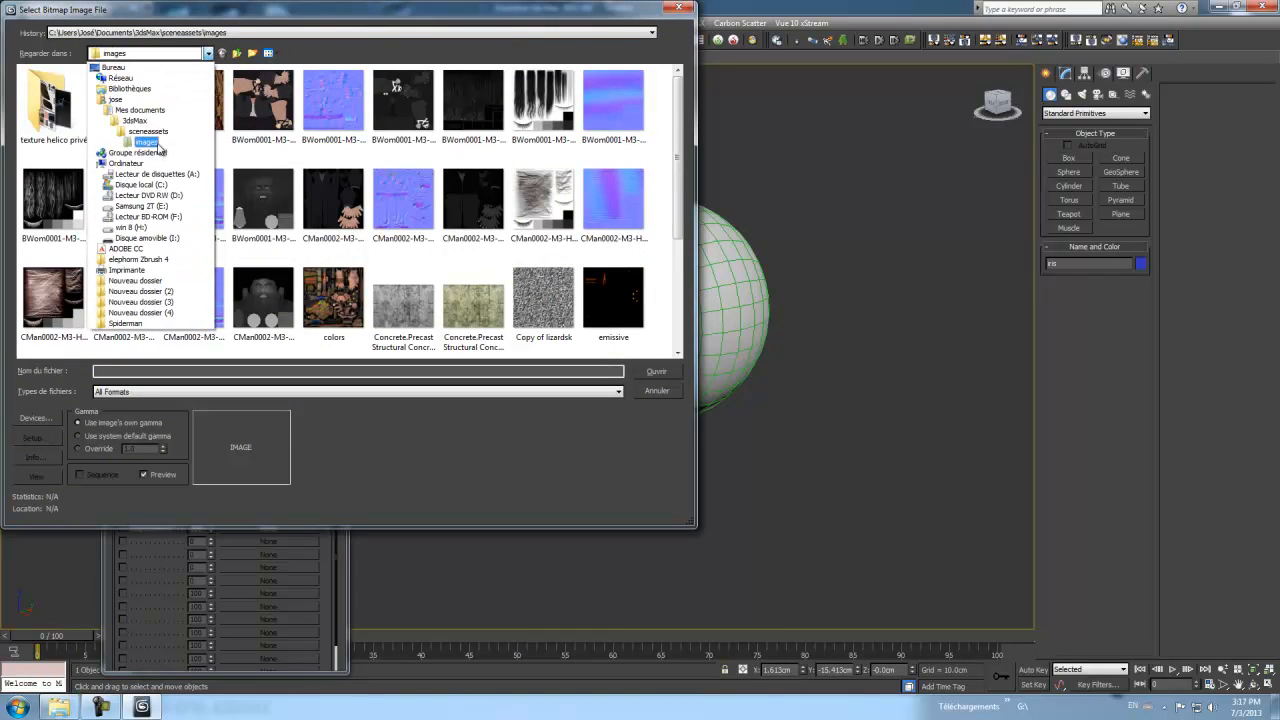
pyautogui.click(124, 68)
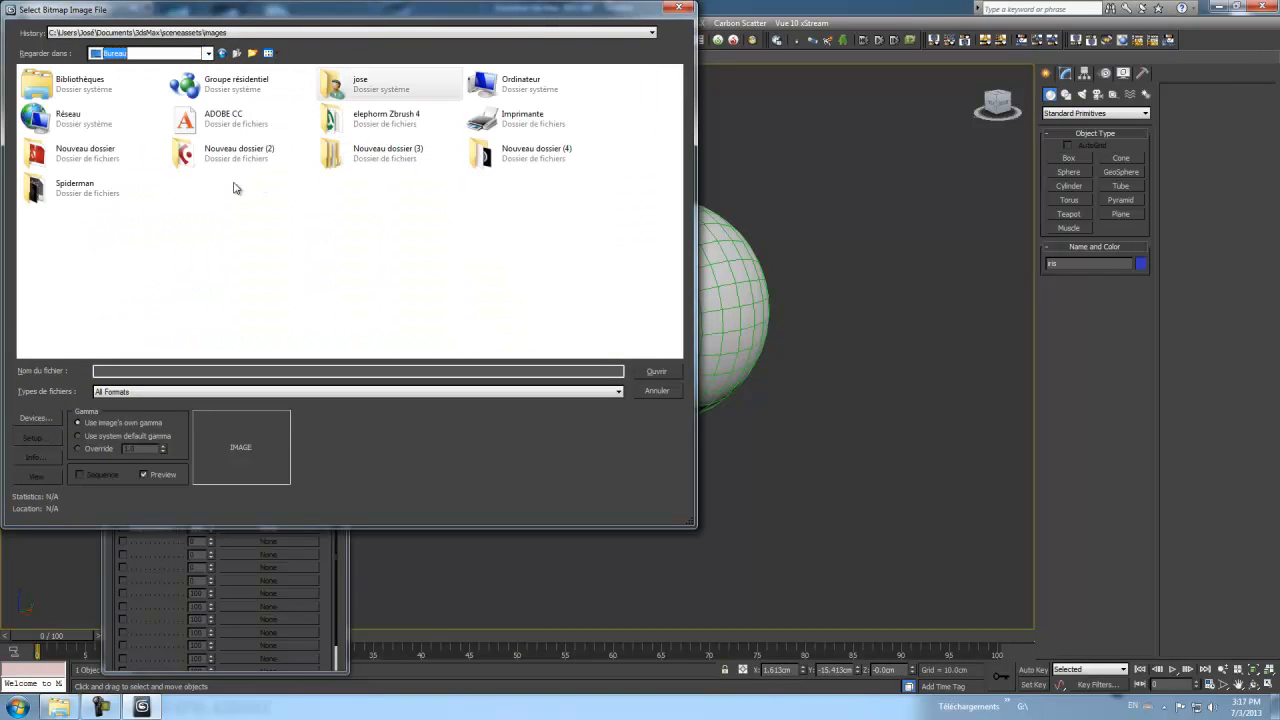
pyautogui.doubleClick(484, 160)
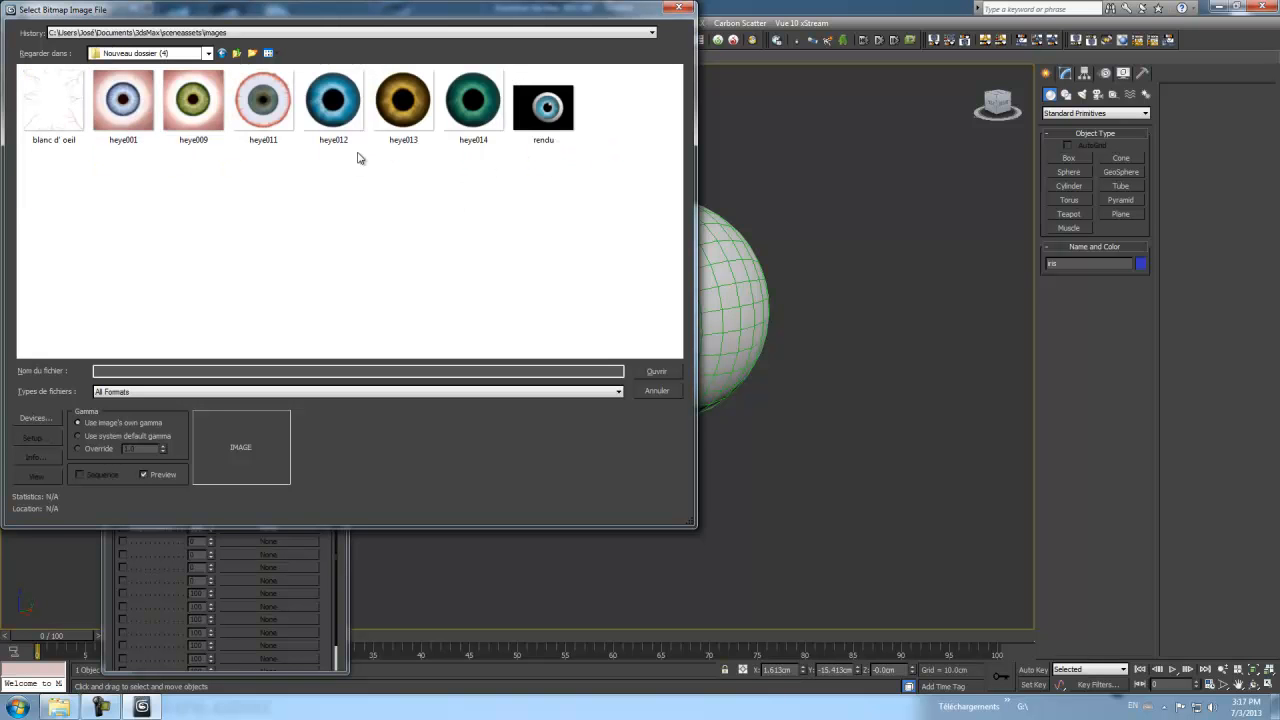
pyautogui.doubleClick(402, 100)
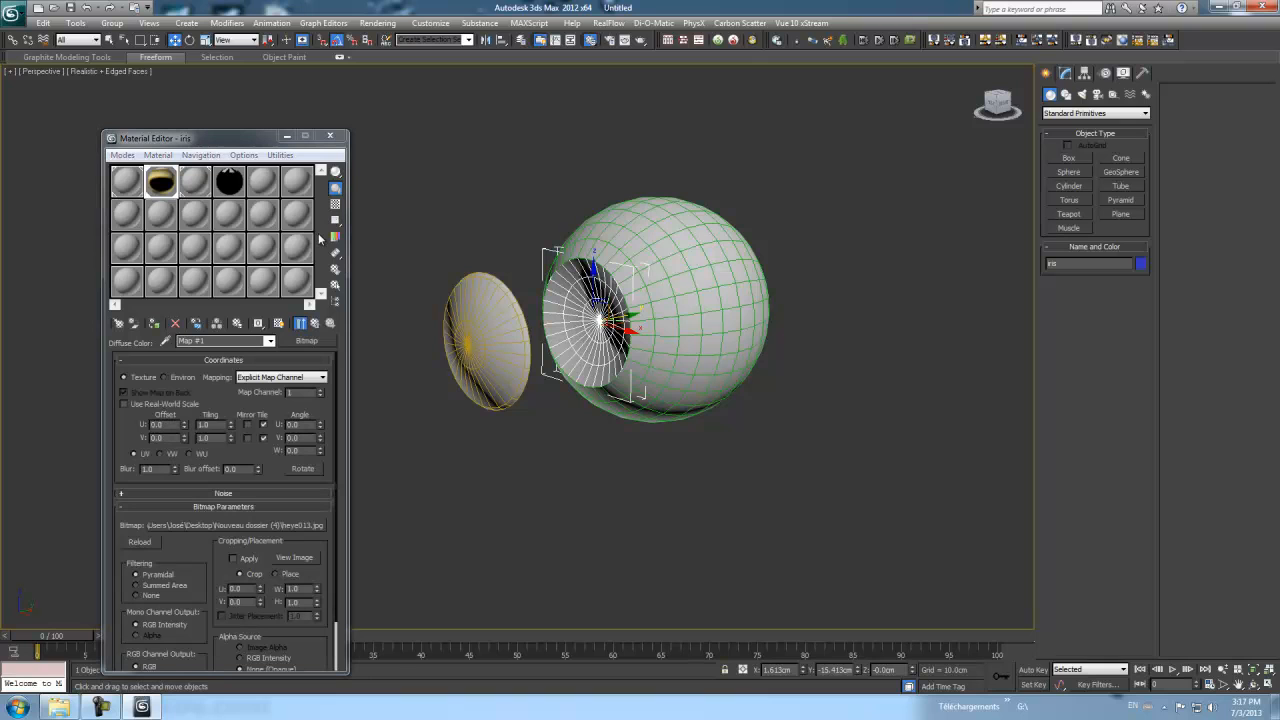
# - Display the iris material's bitmap in the viewport
pyautogui.keyDown('alt'); pyautogui.moveTo(740, 352); pyautogui.dragTo(811, 363, button='middle'); pyautogui.keyUp('alt')
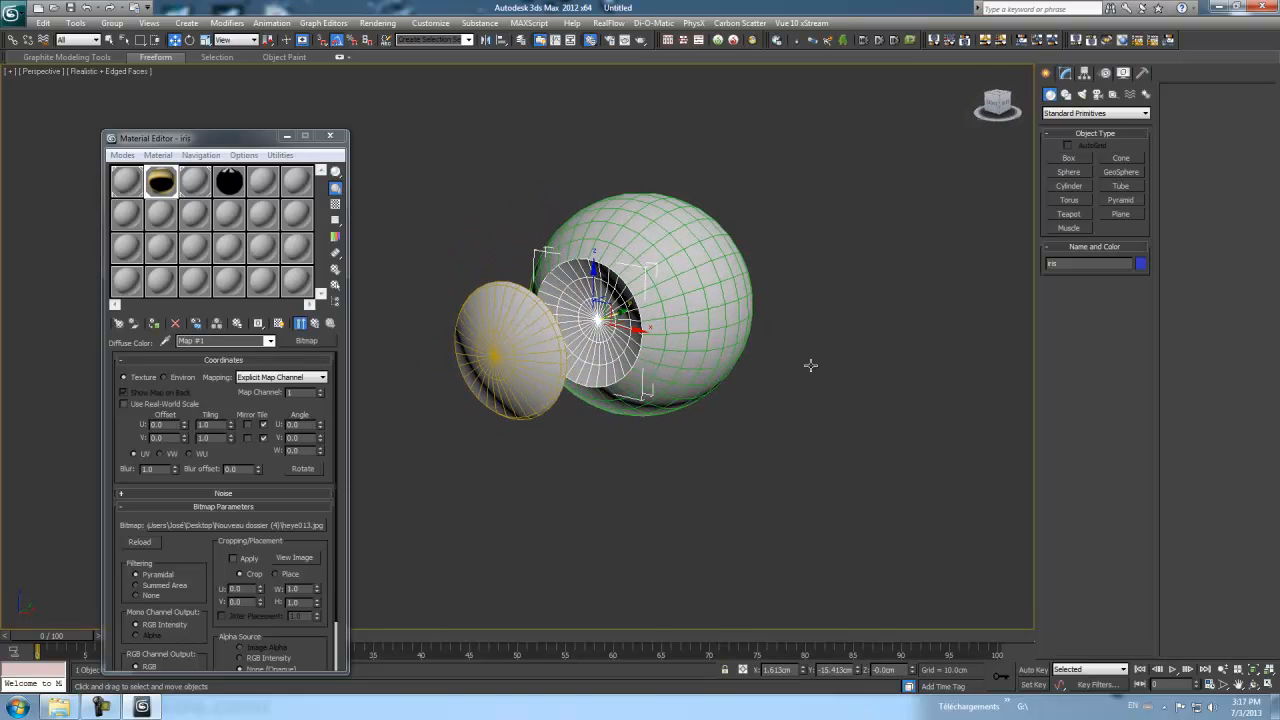
pyautogui.click(278, 324)
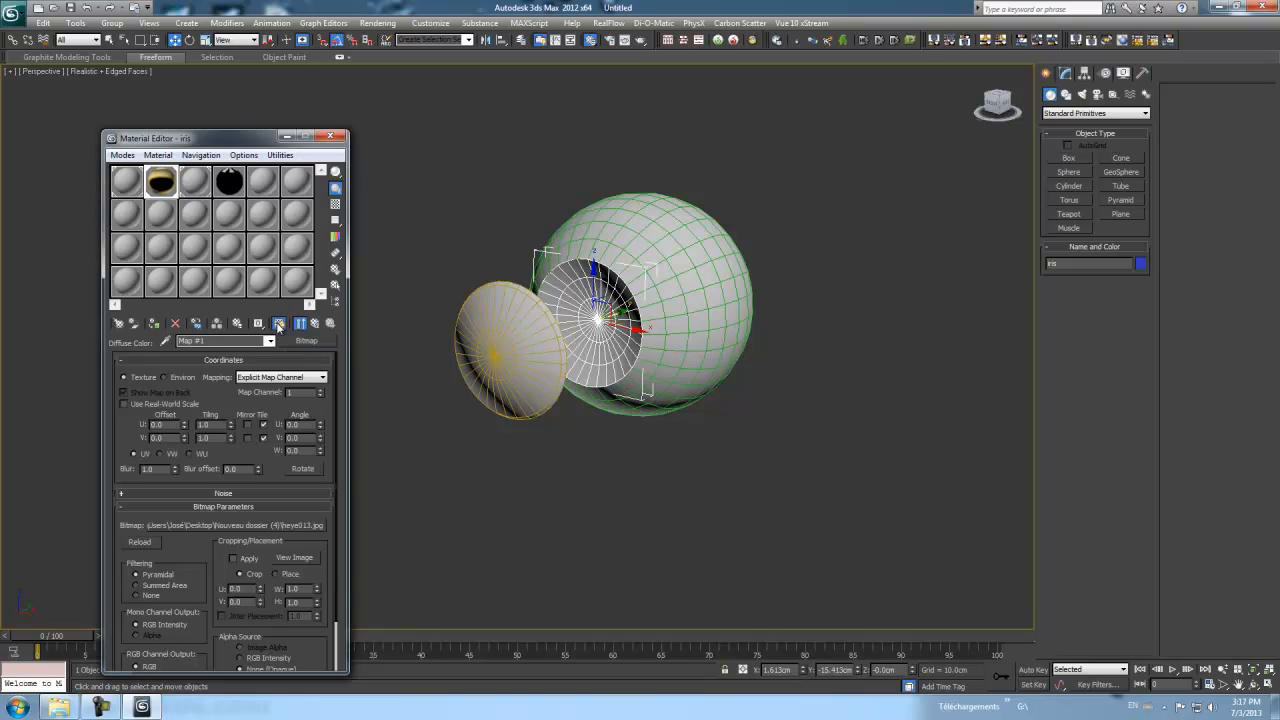
pyautogui.keyDown('alt'); pyautogui.moveTo(759, 360); pyautogui.dragTo(642, 341, button='middle'); pyautogui.keyUp('alt')
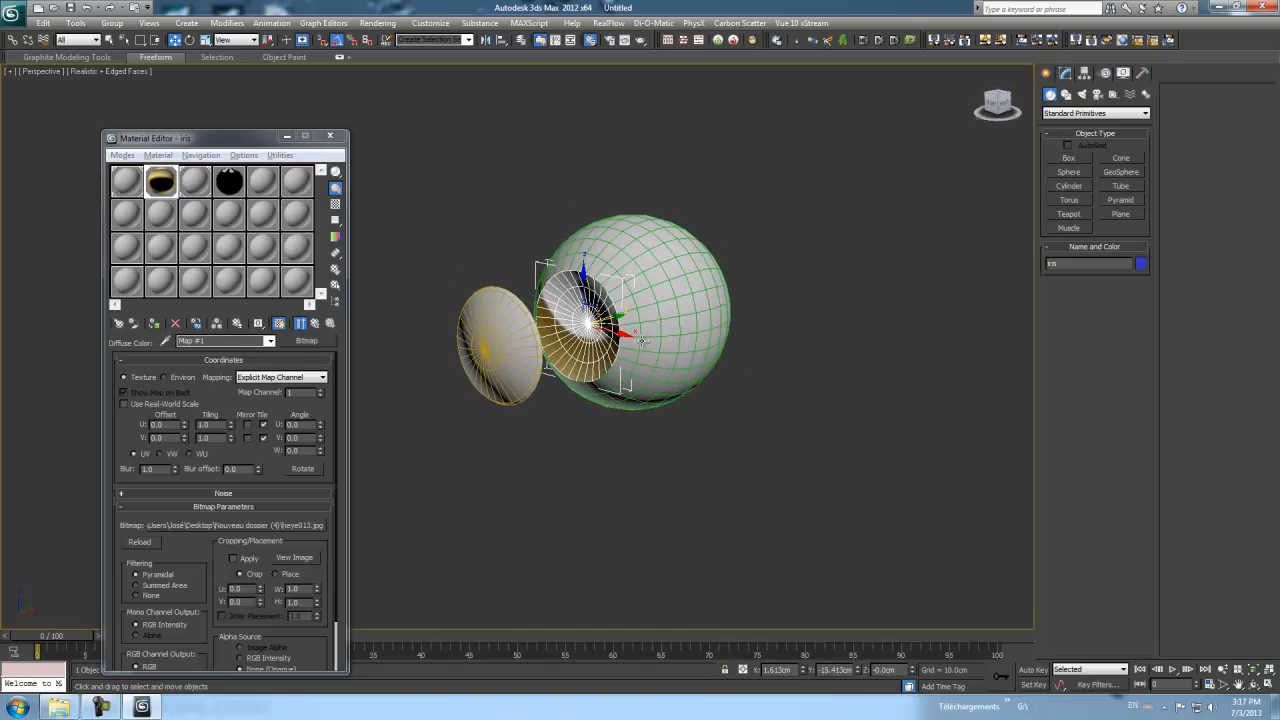
pyautogui.scroll(5, 900, 352)
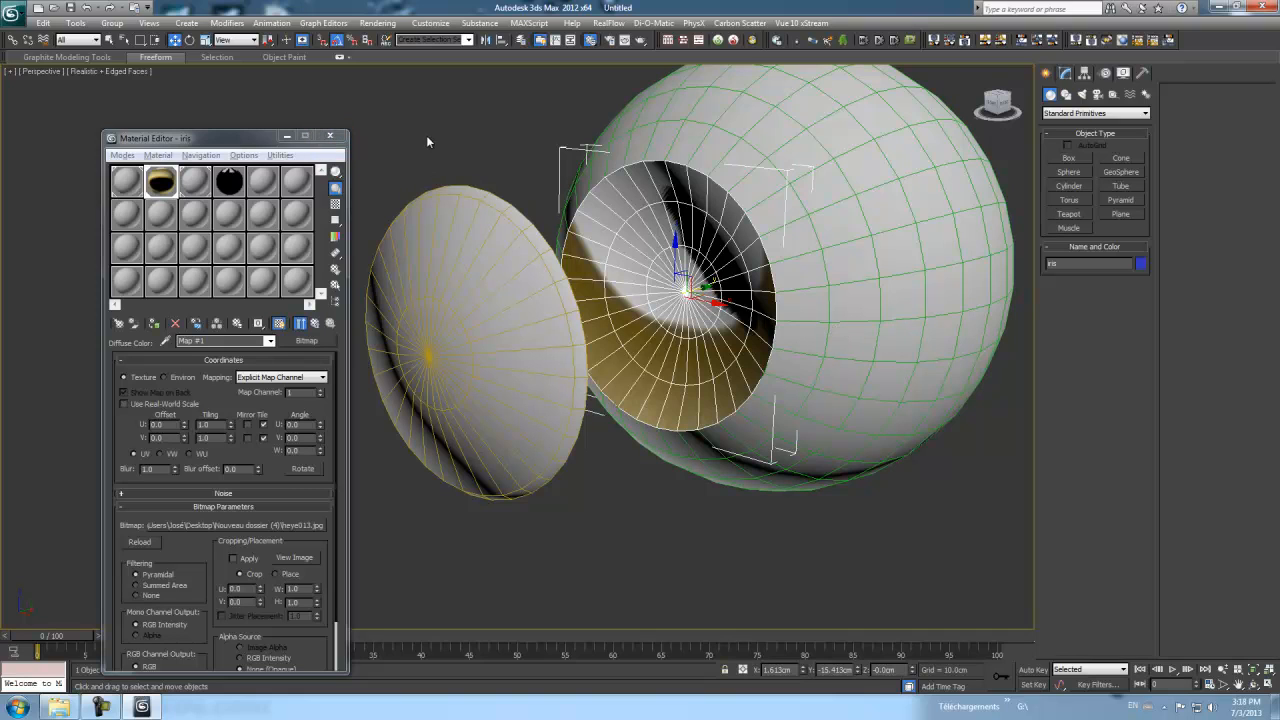
pyautogui.moveTo(432, 135); pyautogui.dragTo(378, 152, button='middle')
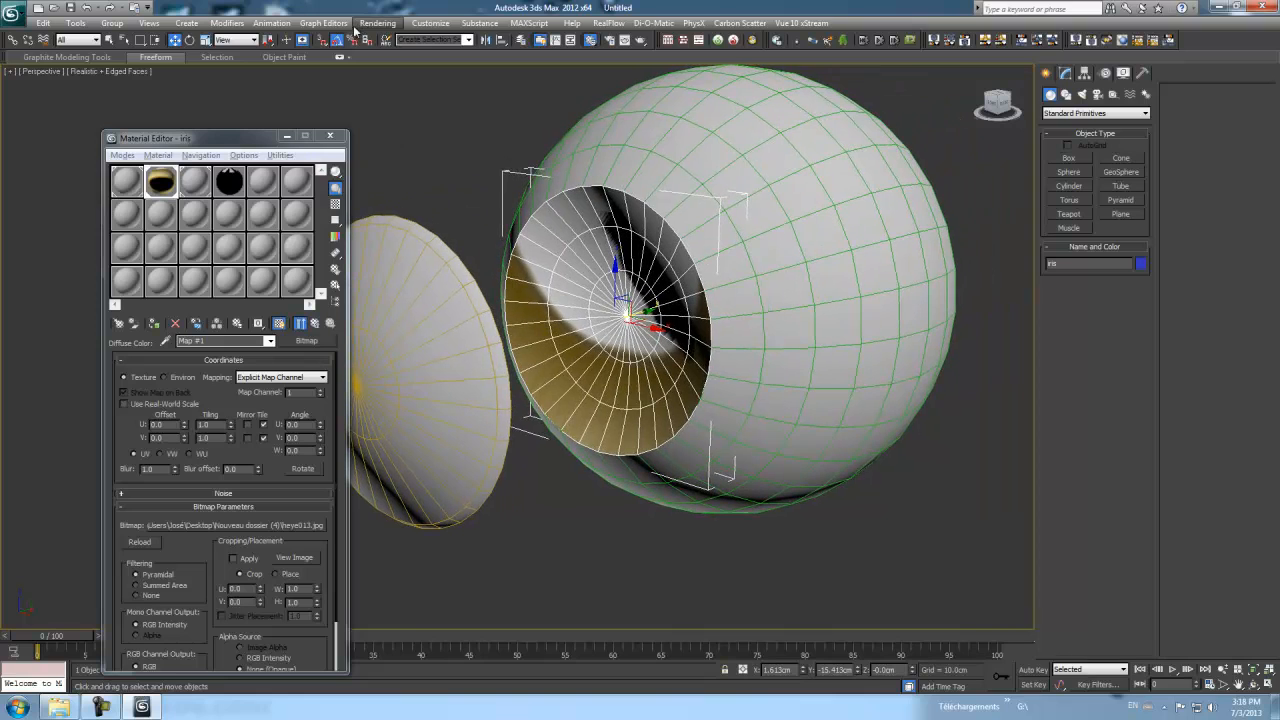
# - Apply a UVW Map modifier to the iris
pyautogui.click(221, 24)
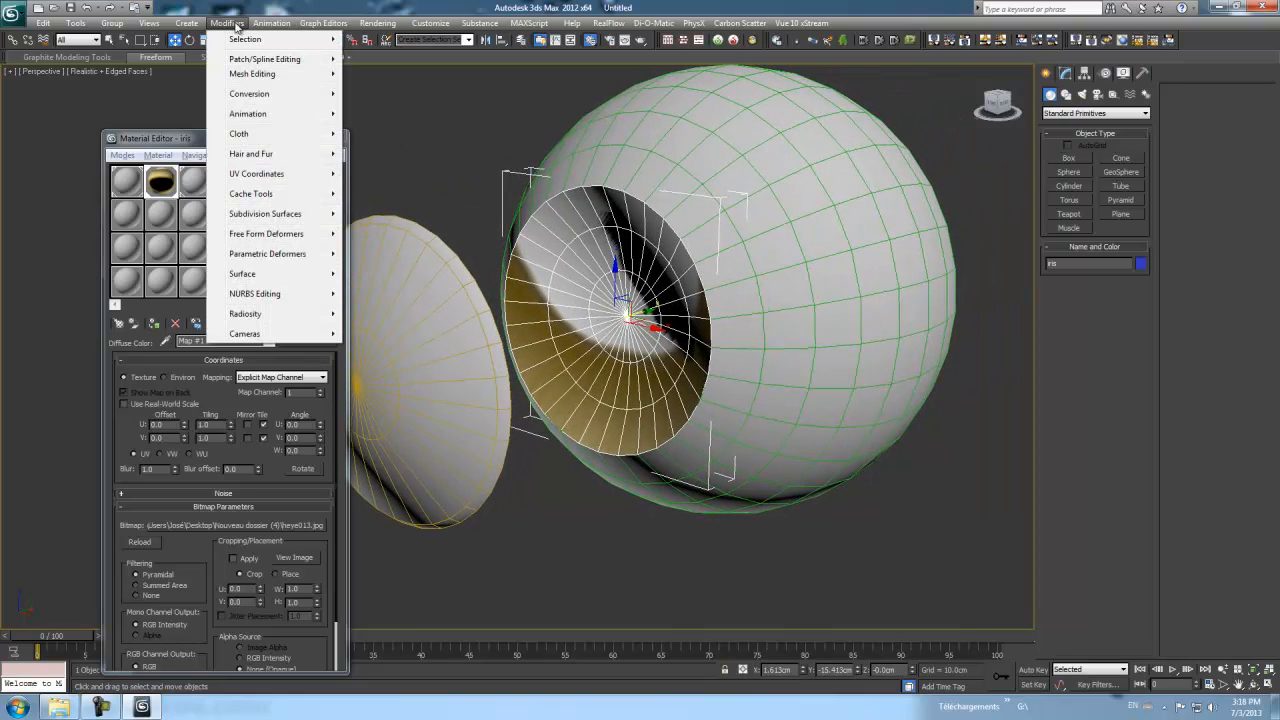
pyautogui.moveTo(255, 177)
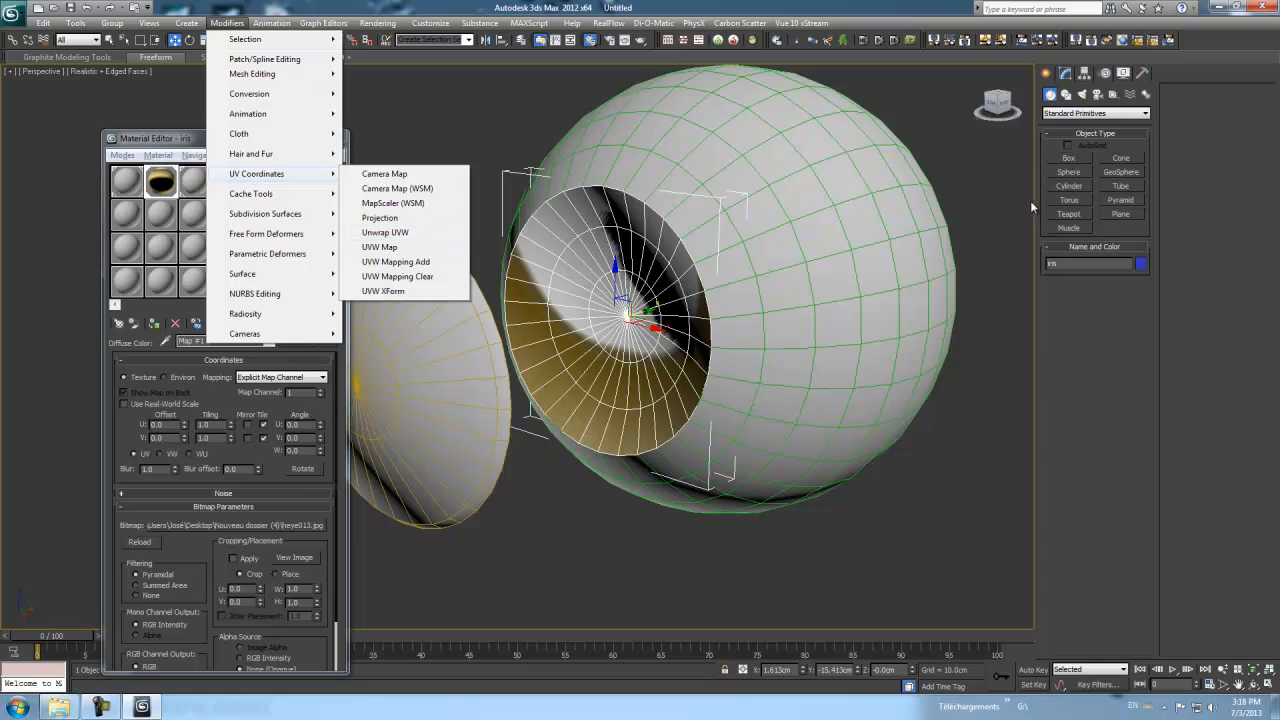
pyautogui.click(1068, 74)
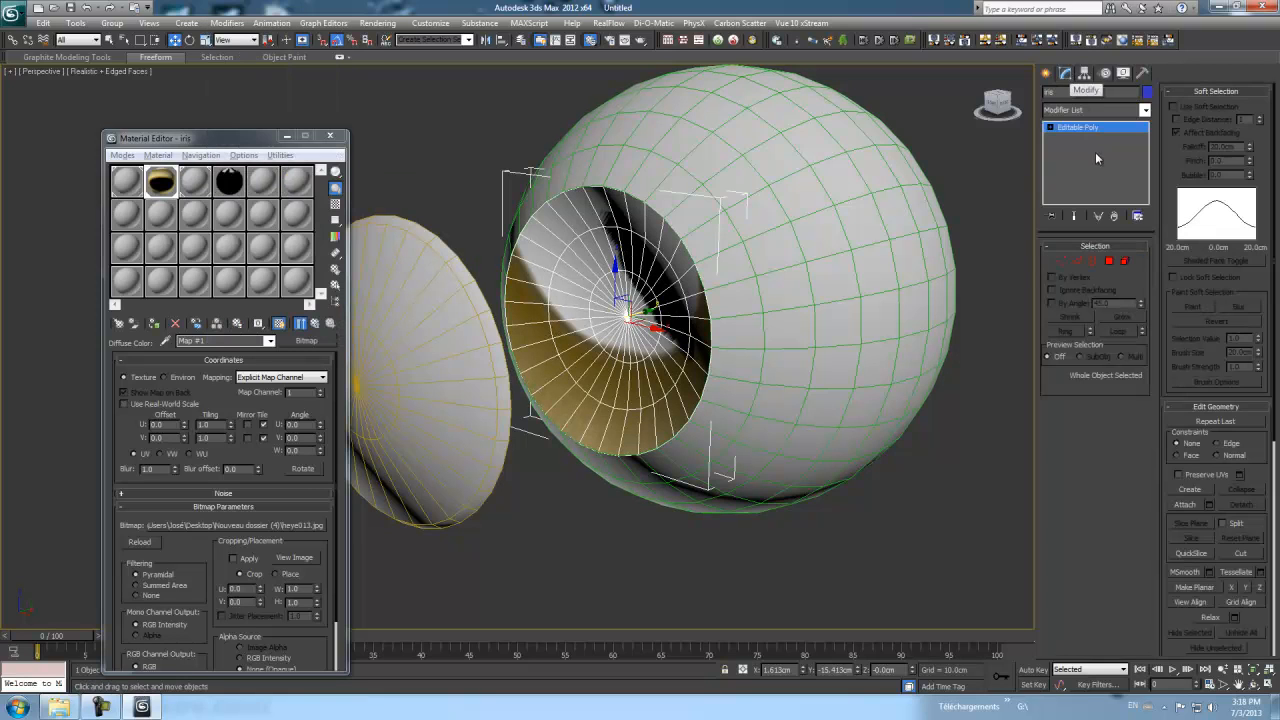
pyautogui.click(1145, 110)
pyautogui.moveTo(1148, 167); pyautogui.dragTo(1152, 490)
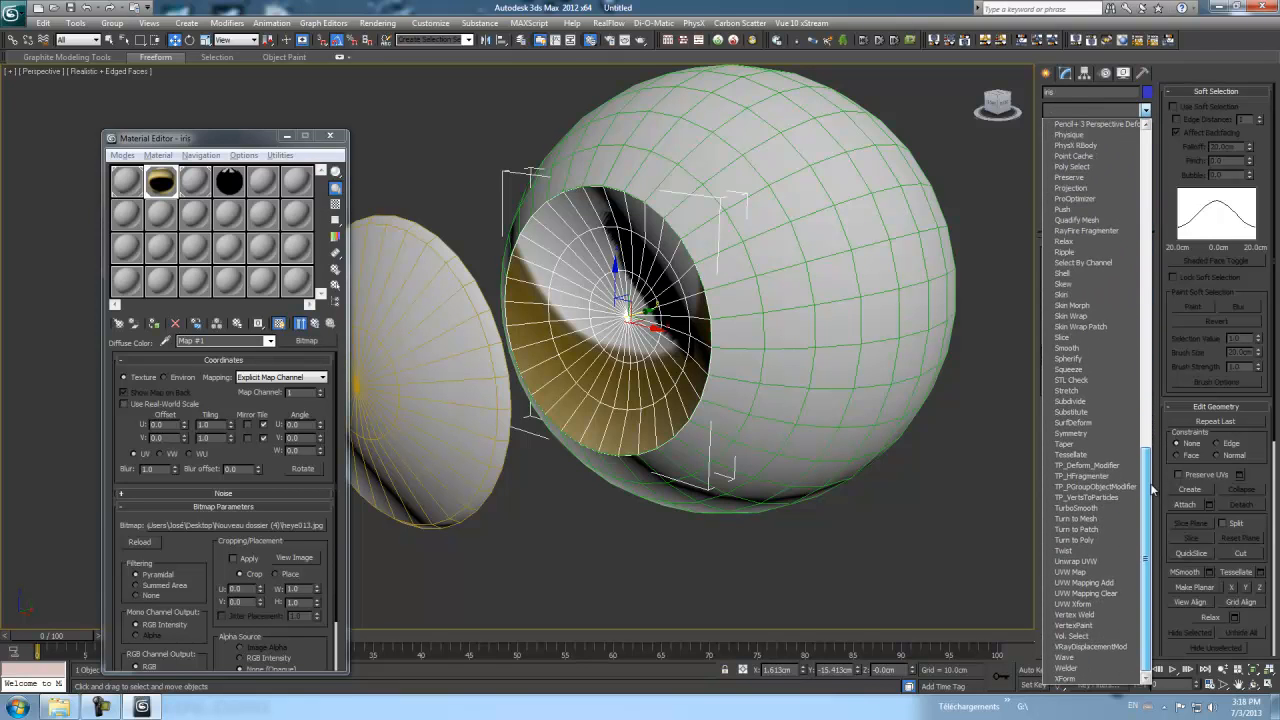
pyautogui.click(1062, 573)
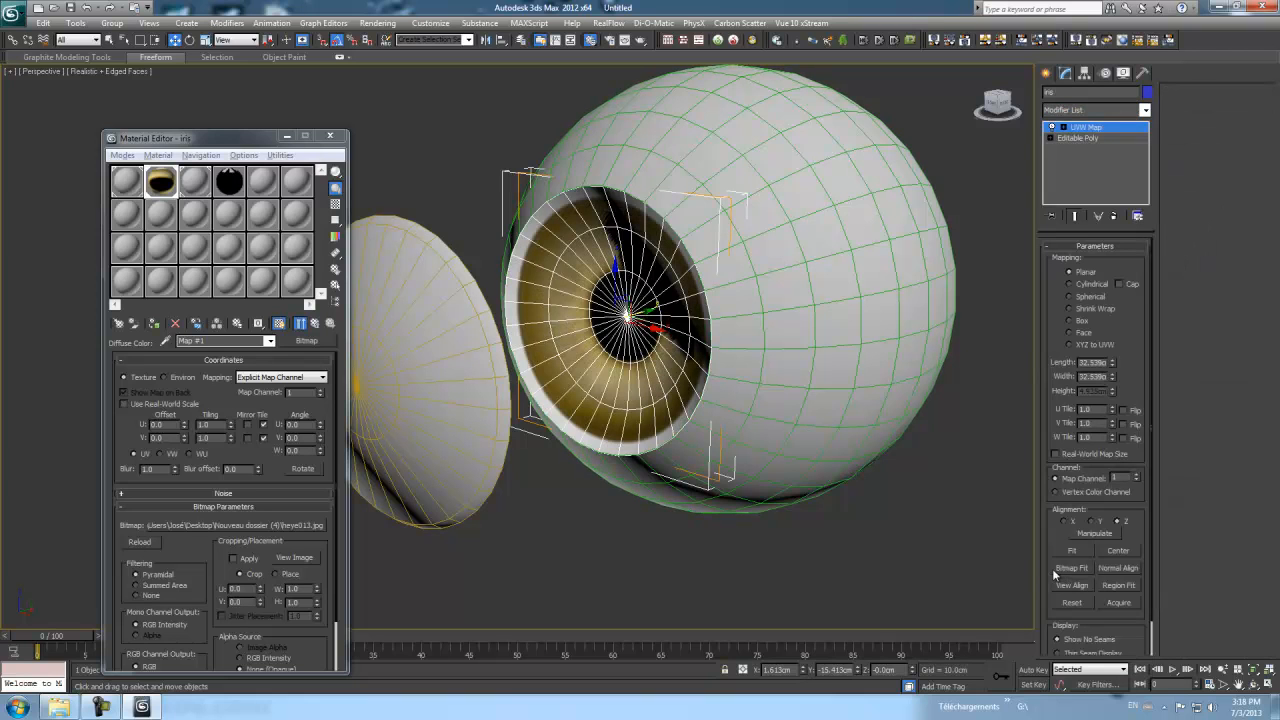
pyautogui.keyDown('alt'); pyautogui.moveTo(937, 499); pyautogui.dragTo(920, 500, button='middle'); pyautogui.keyUp('alt')
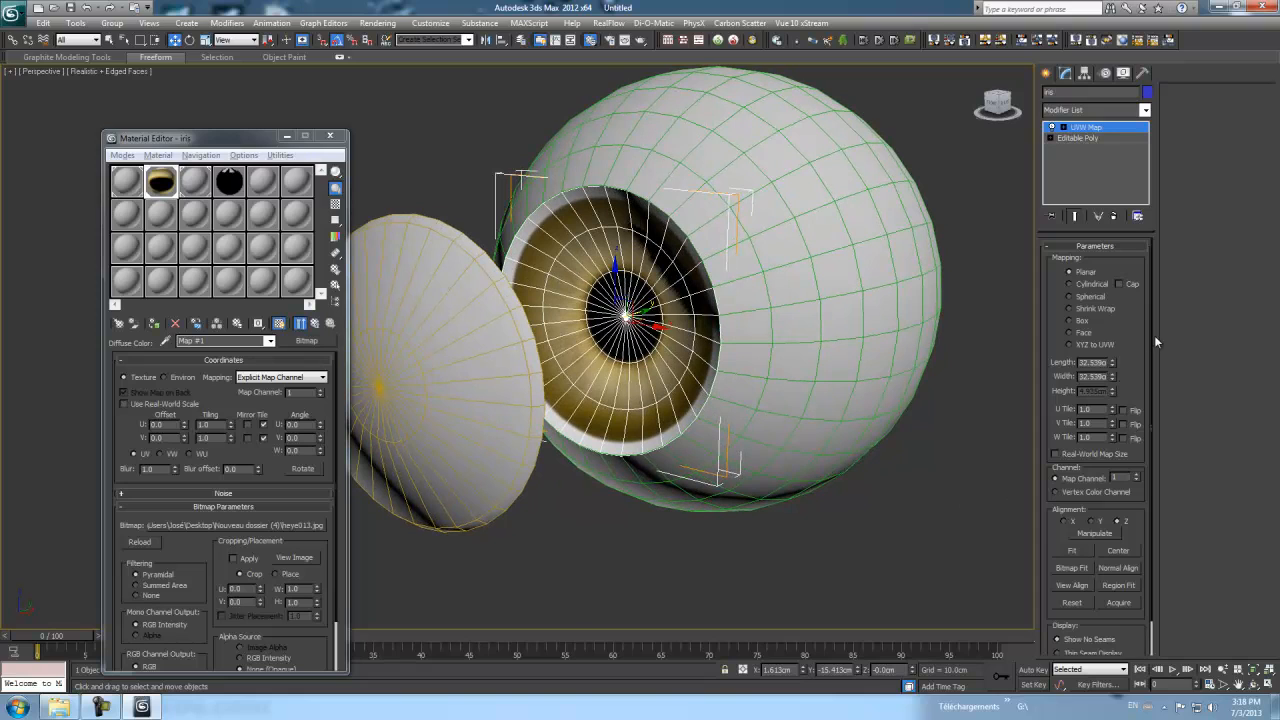
# - Enlarge the iris UVW mapping to about 35.8 cm long and 36.4 cm wide, and deselect the iris
pyautogui.moveTo(1112, 367); pyautogui.dragTo(1110, 365)
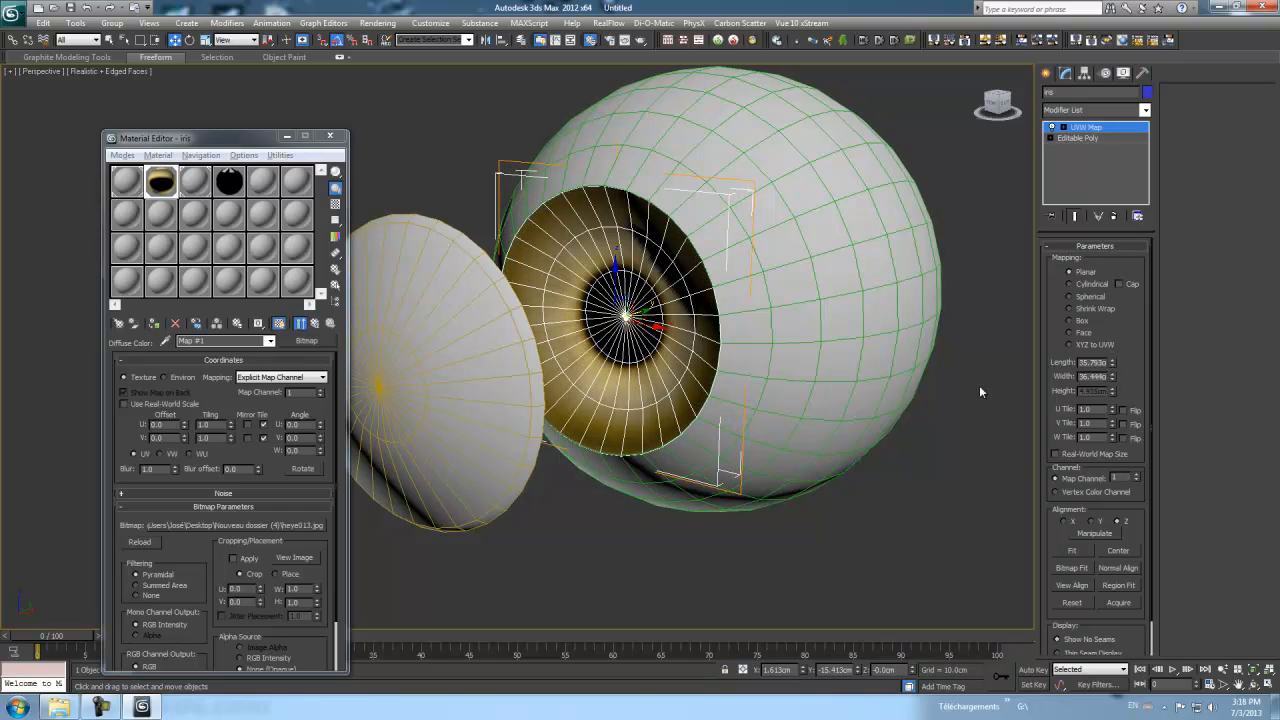
pyautogui.click(970, 414)
pyautogui.keyDown('alt'); pyautogui.moveTo(970, 416); pyautogui.dragTo(984, 417, button='middle'); pyautogui.keyUp('alt')
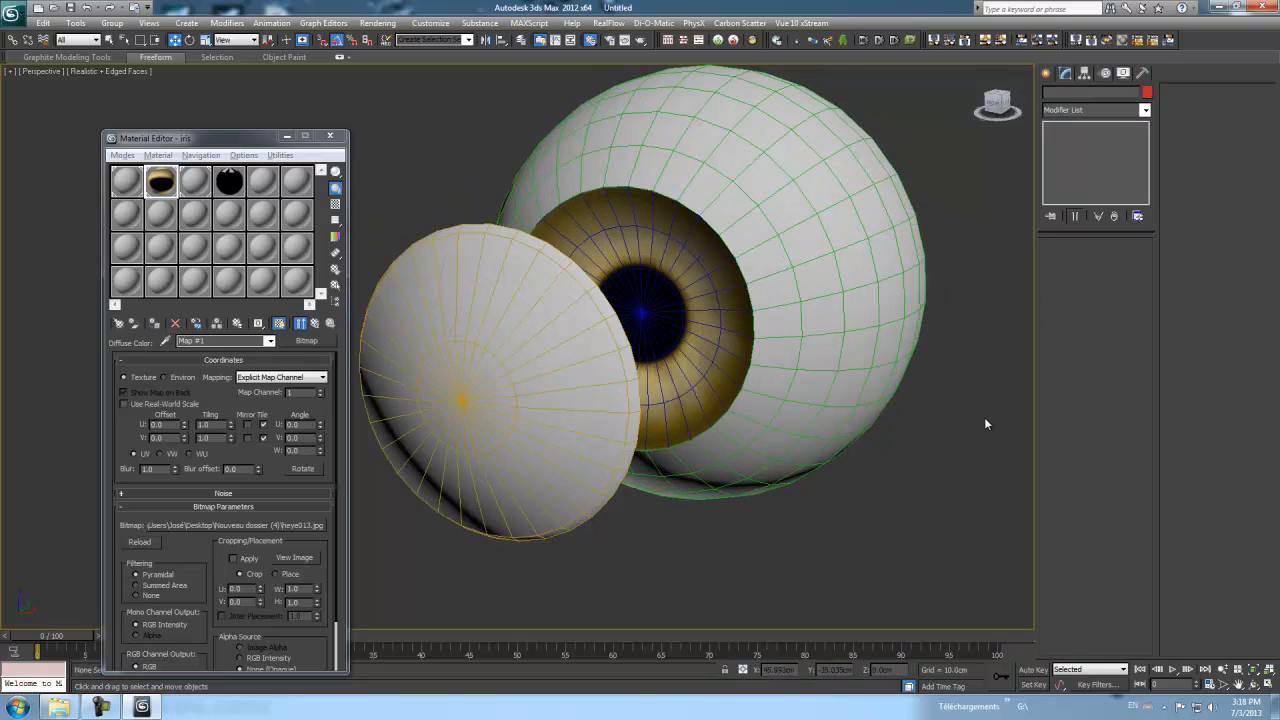
pyautogui.click(129, 184)
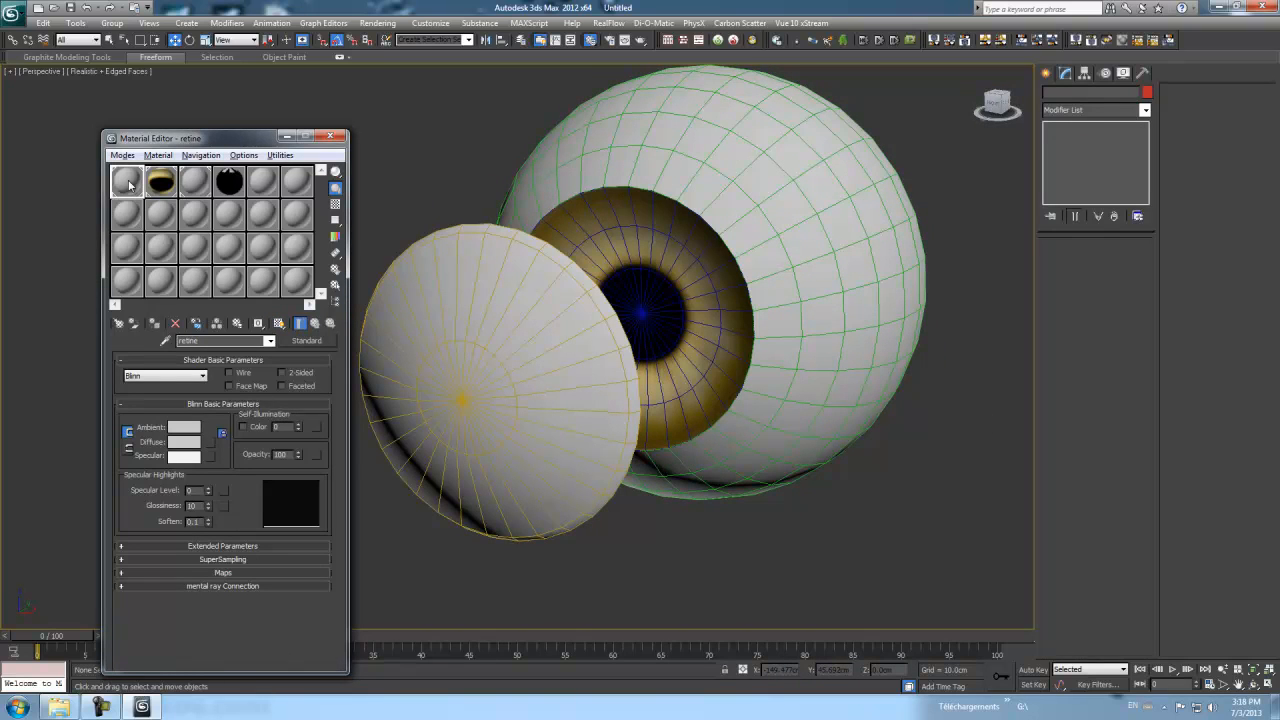
pyautogui.click(306, 341)
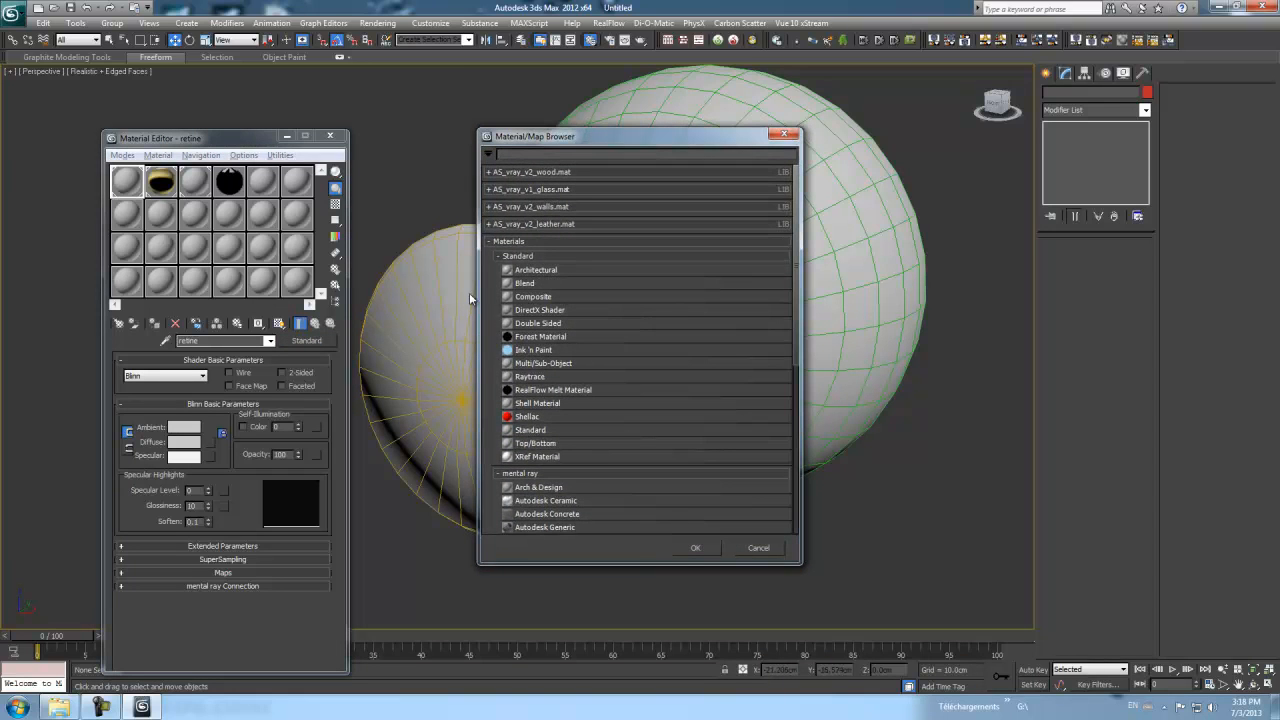
pyautogui.click(785, 136)
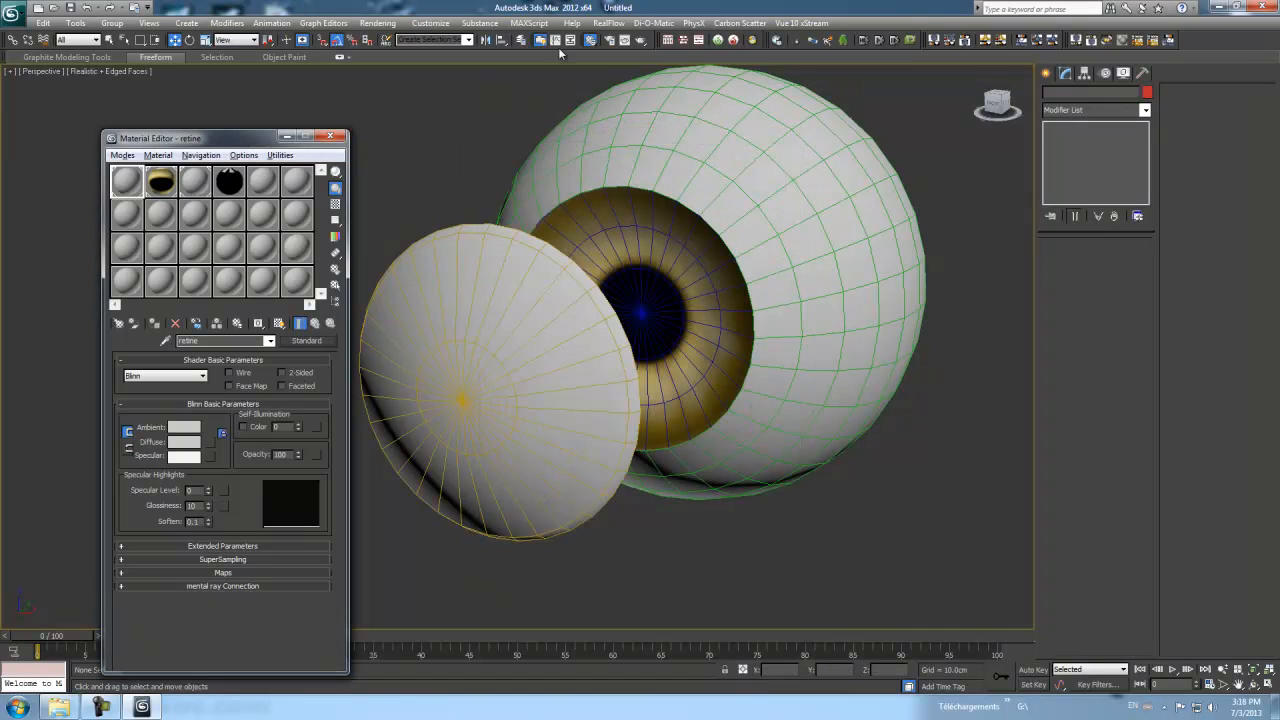
# - Check the production renderer assignment and the list of available renderers in the render setup
pyautogui.click(375, 24)
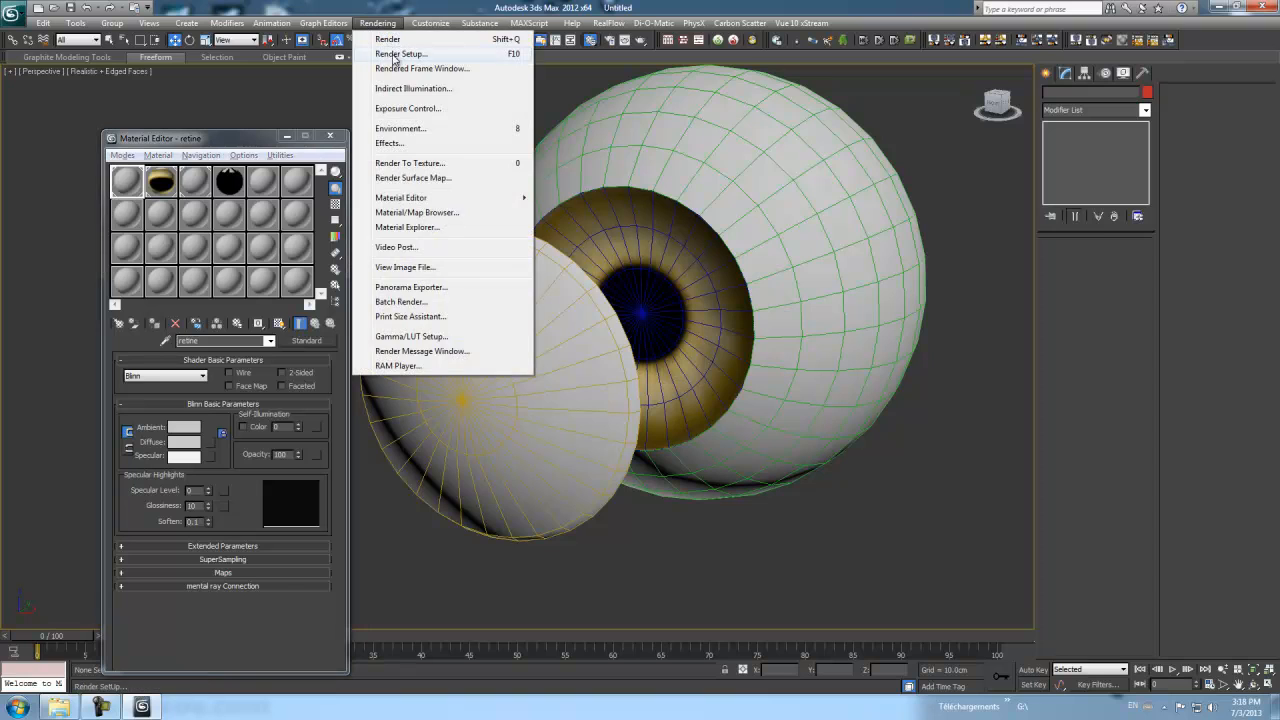
pyautogui.click(392, 55)
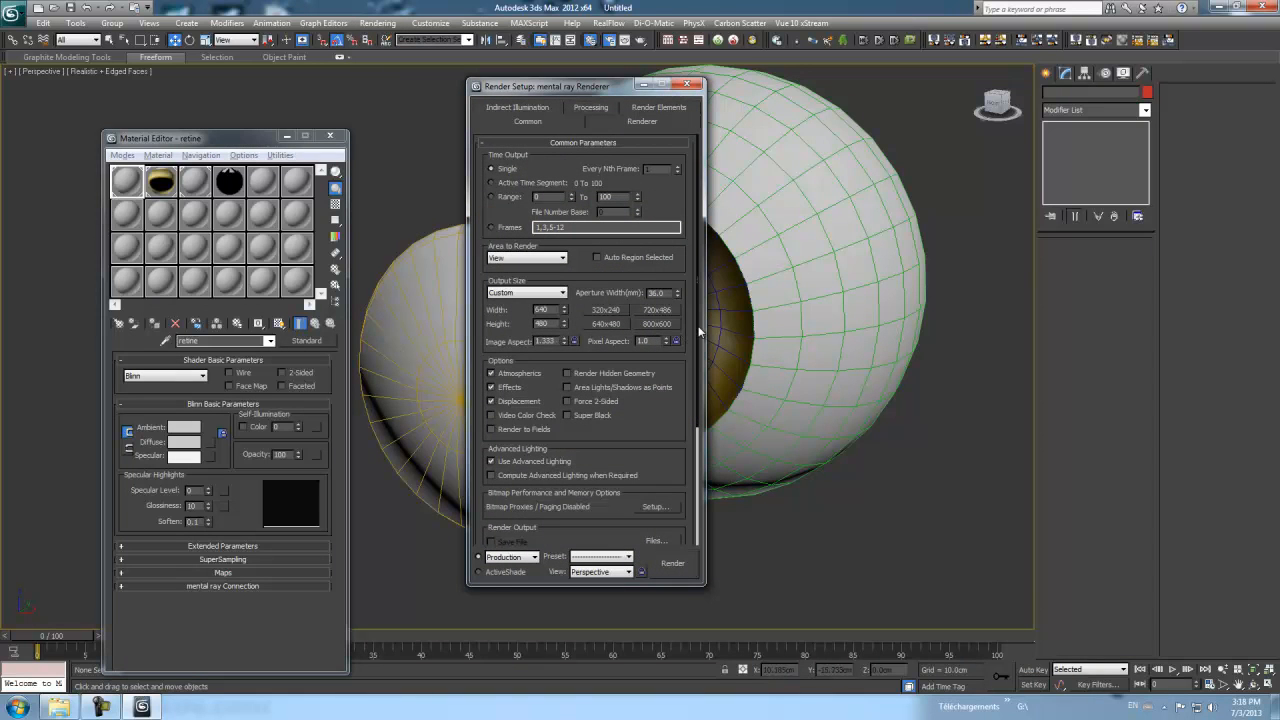
pyautogui.moveTo(702, 334); pyautogui.dragTo(700, 500)
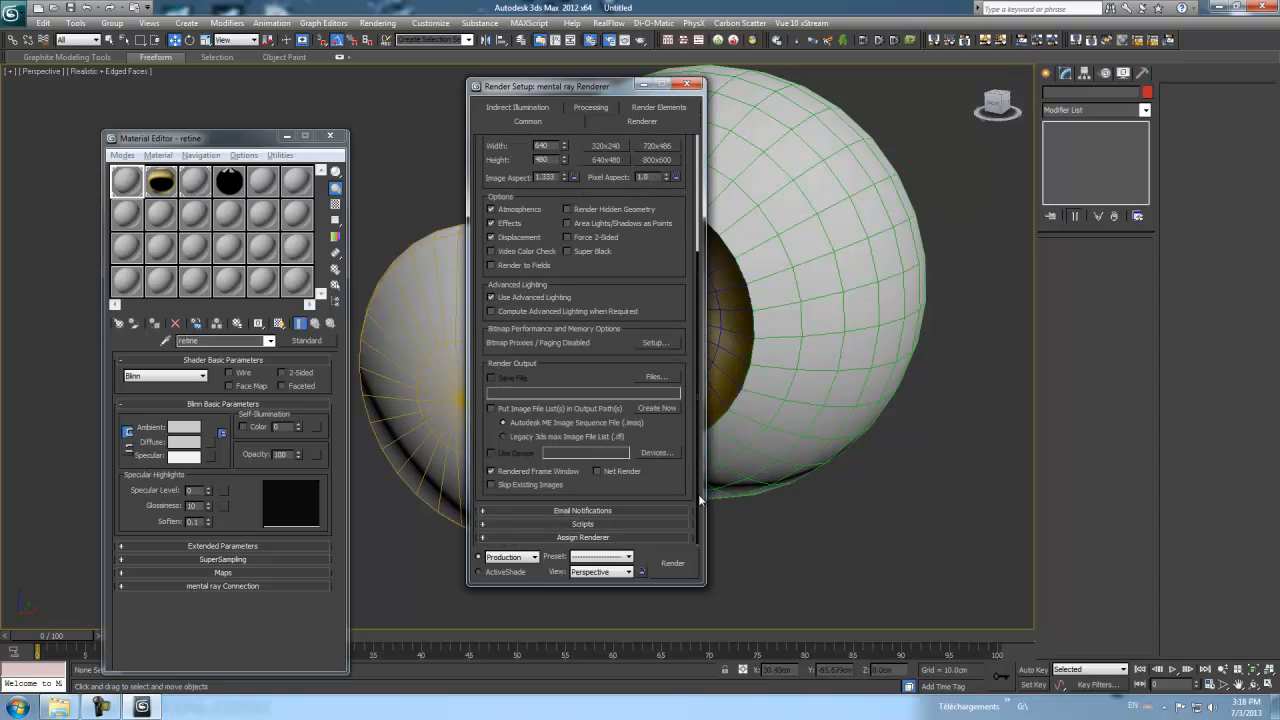
pyautogui.click(592, 538)
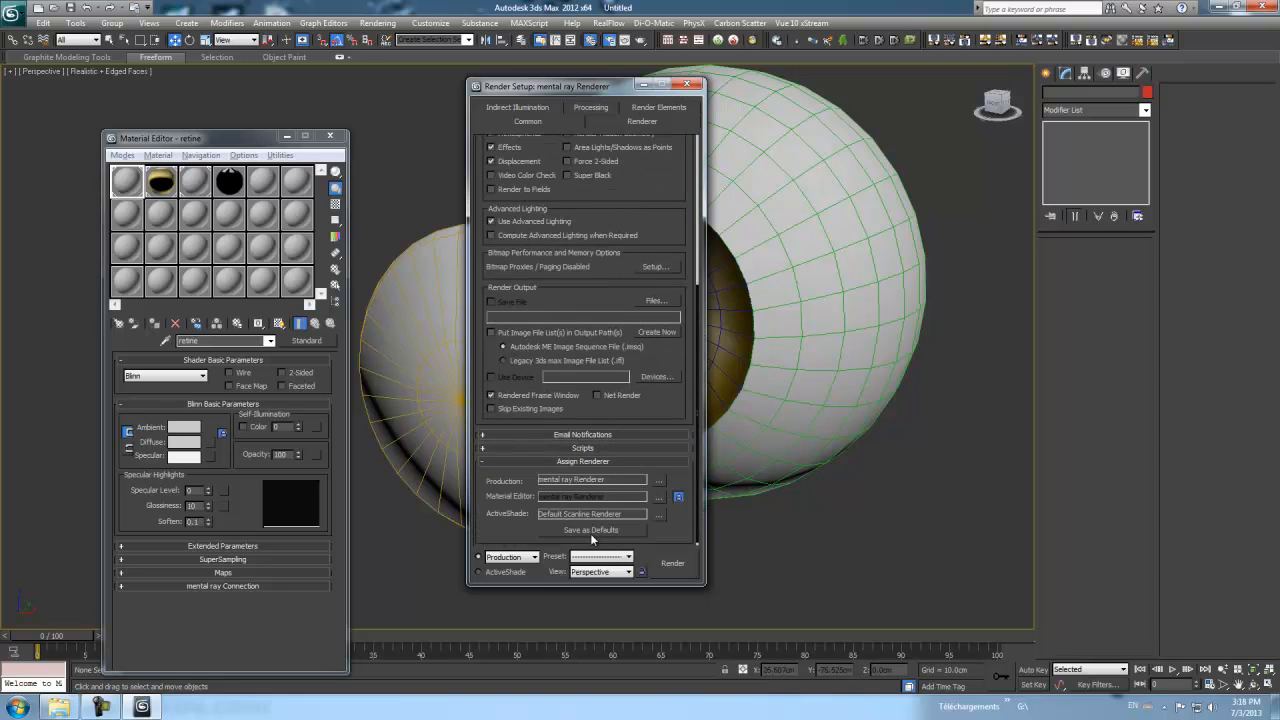
pyautogui.click(659, 481)
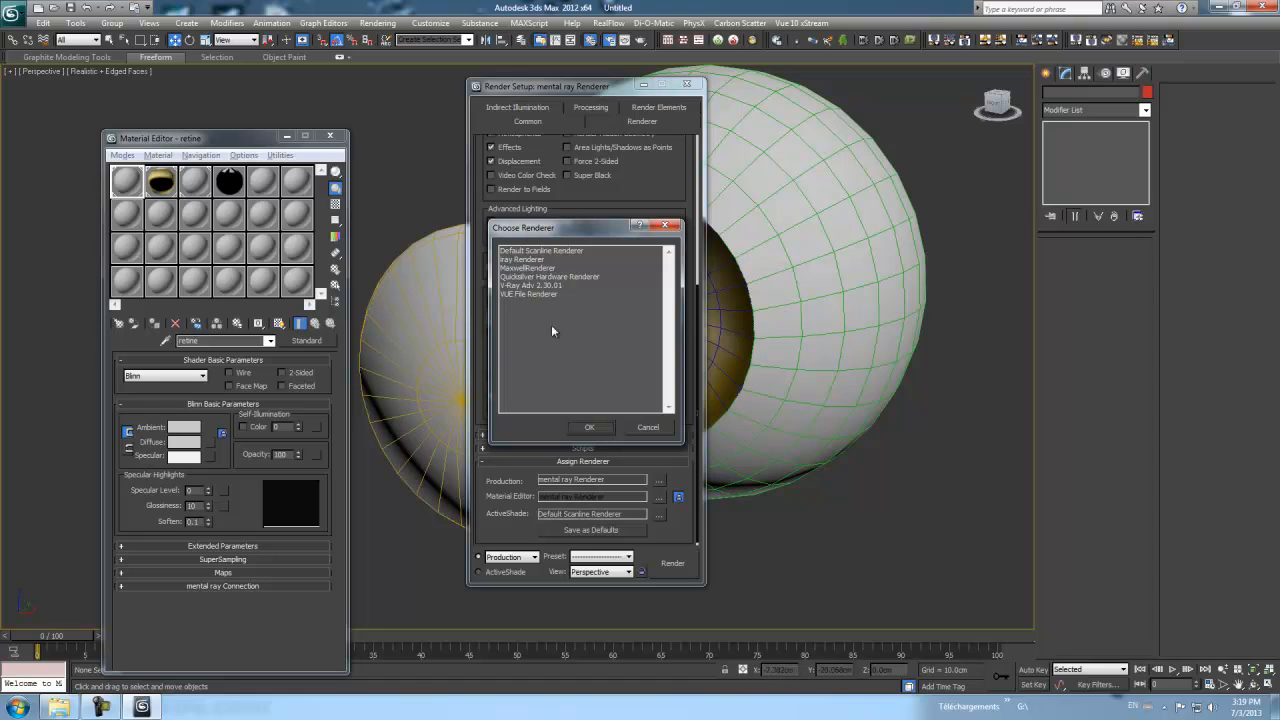
pyautogui.click(590, 427)
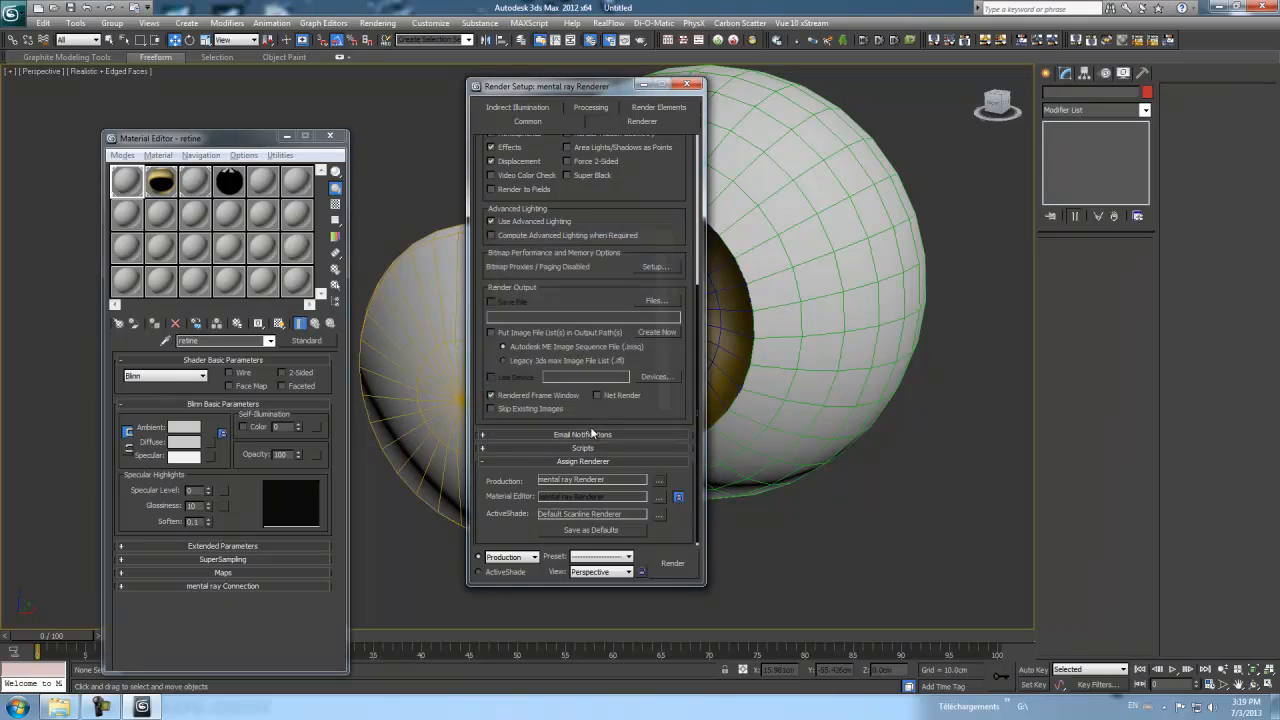
pyautogui.click(688, 85)
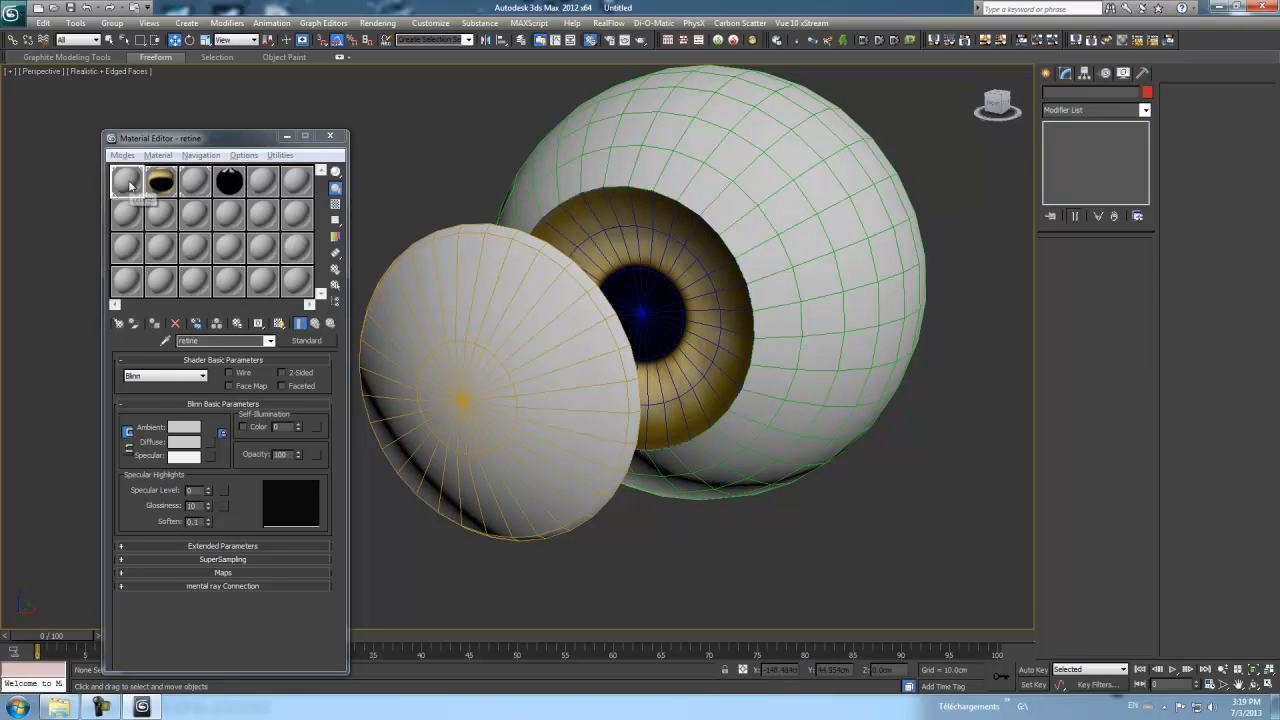
pyautogui.click(220, 573)
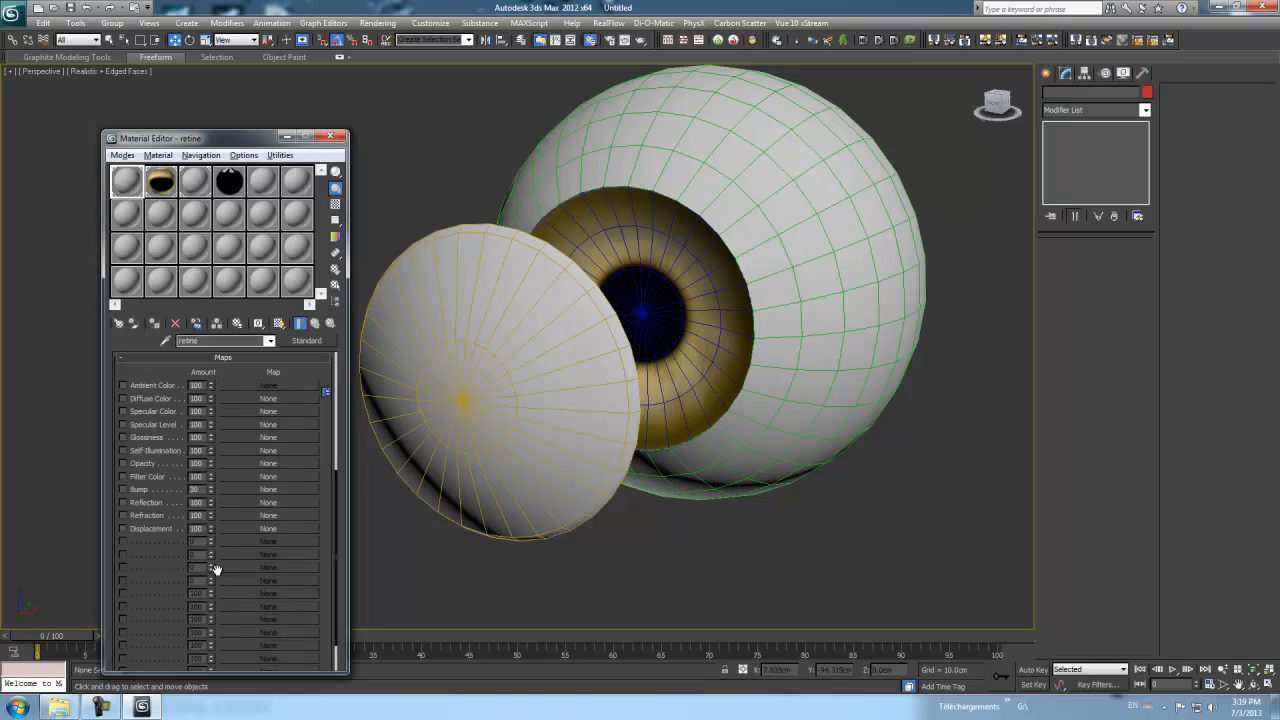
pyautogui.click(270, 398)
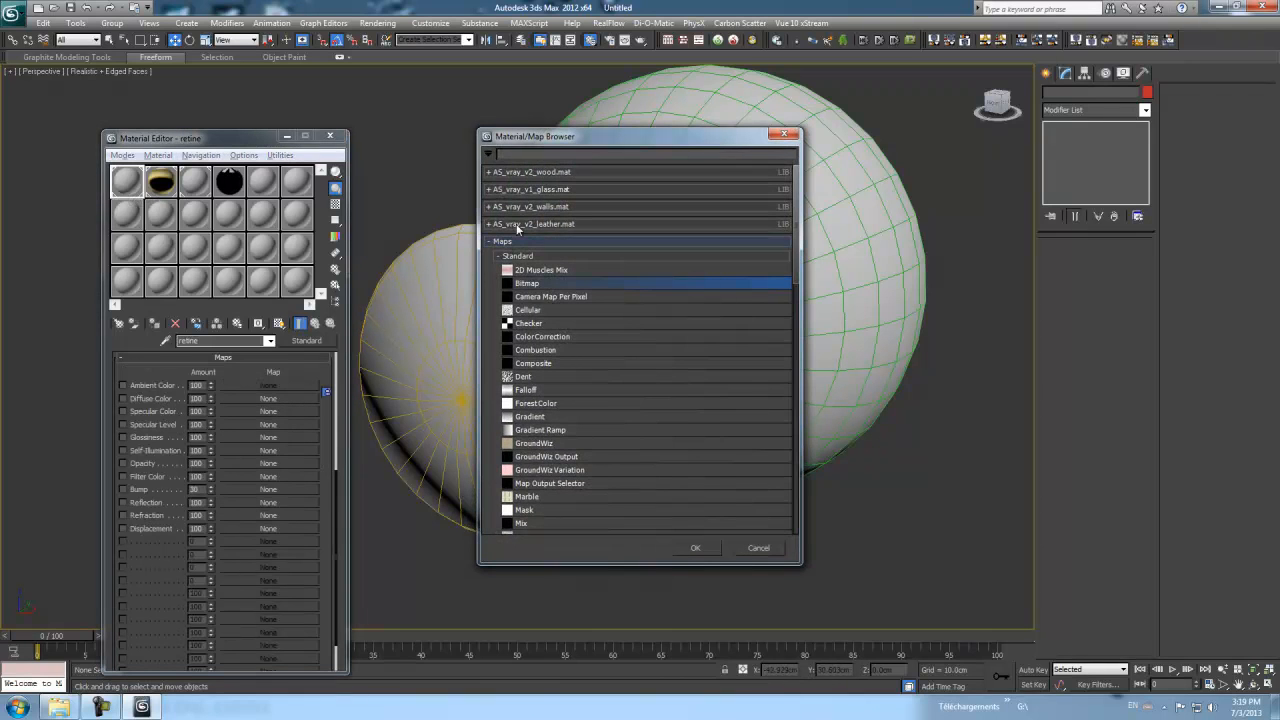
pyautogui.moveTo(796, 270); pyautogui.dragTo(797, 222)
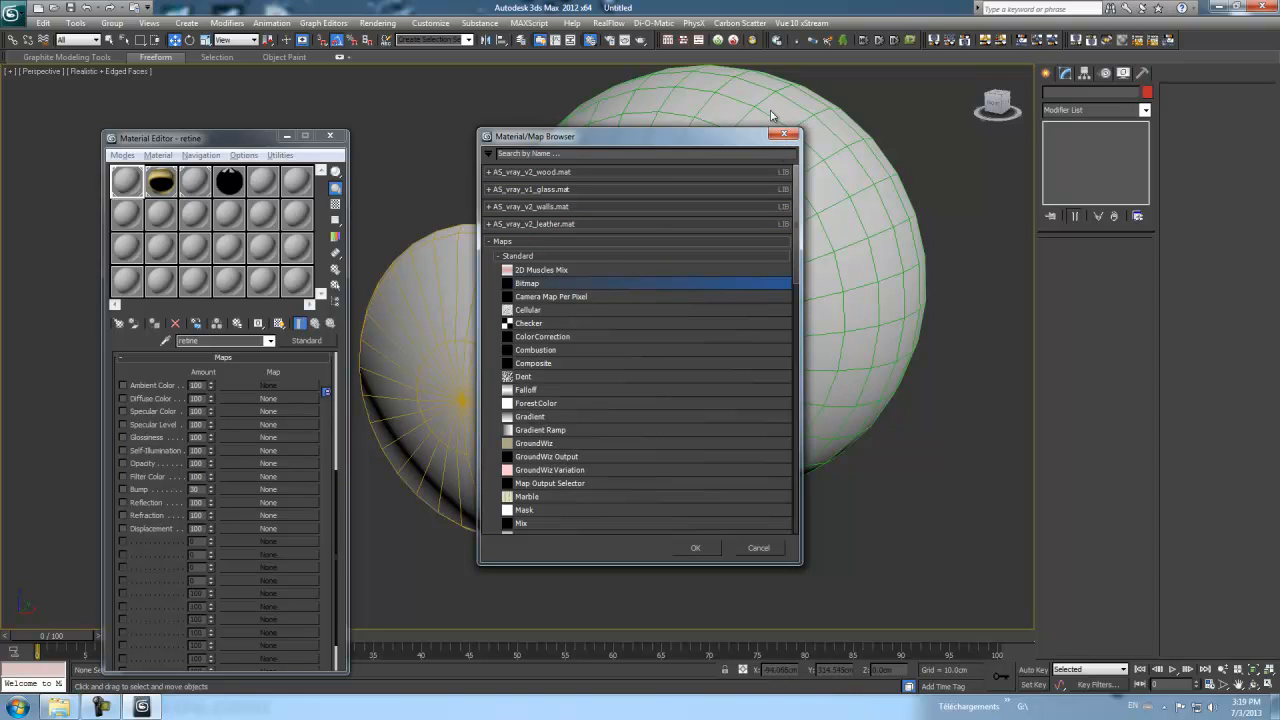
pyautogui.click(785, 137)
pyautogui.scroll(5, 335, 474)
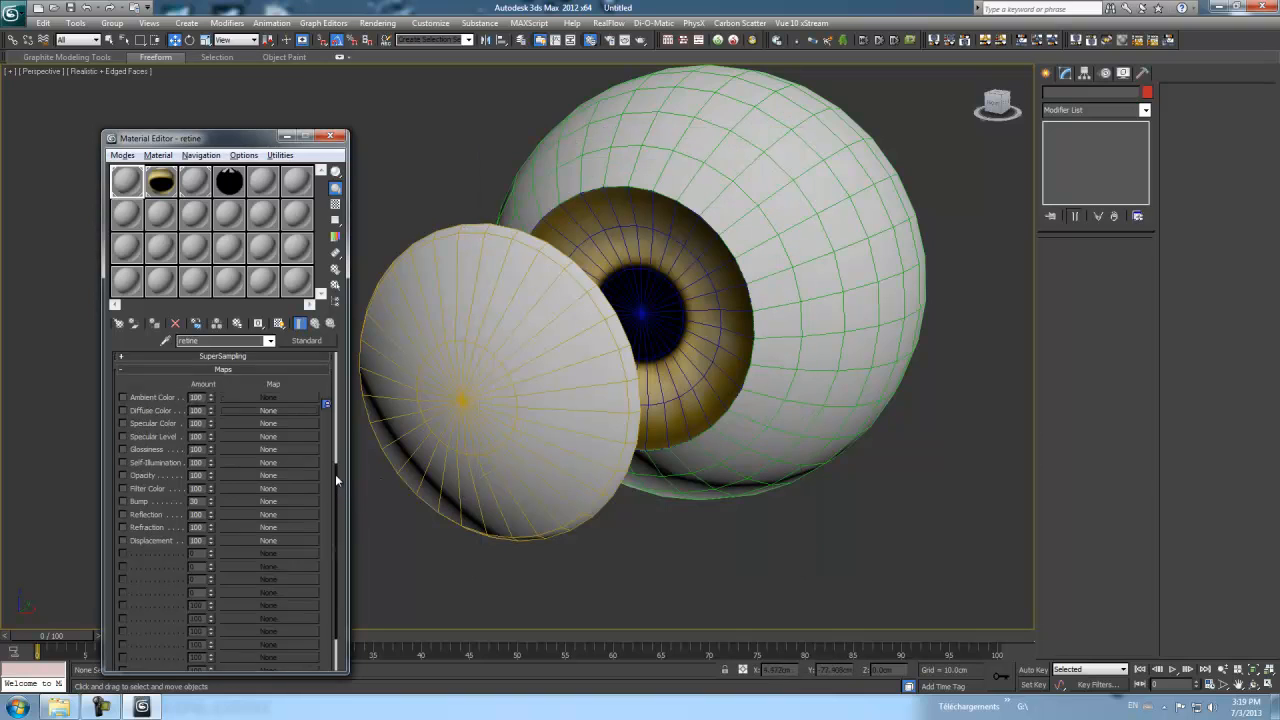
# - Change the retine material to the mental ray Arch & Design type with the Glass (Thin Geometry) template
pyautogui.click(308, 341)
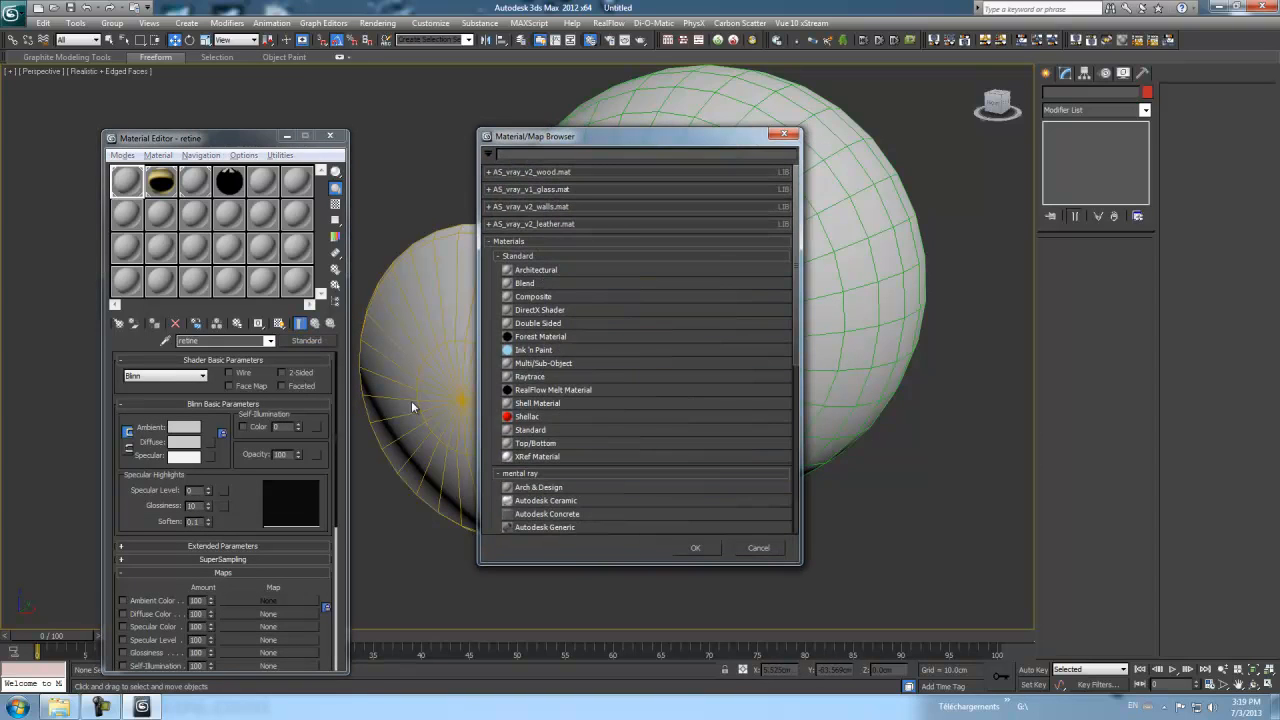
pyautogui.click(546, 488)
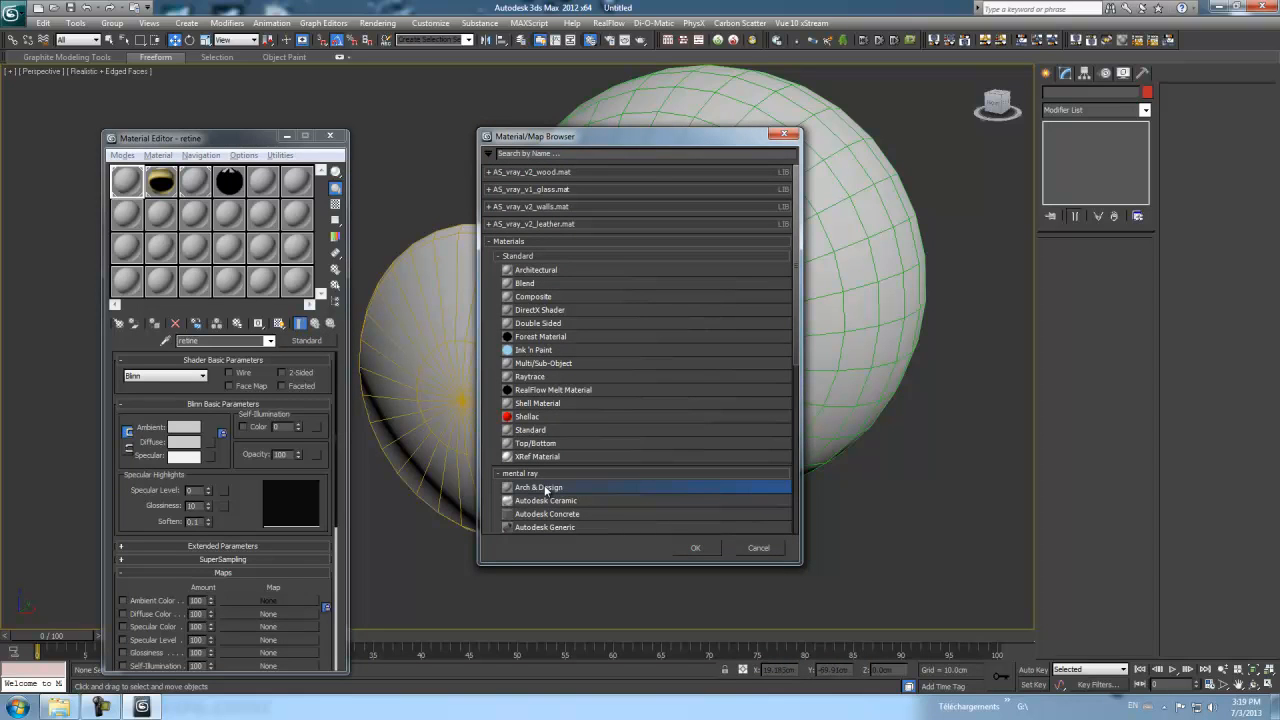
pyautogui.doubleClick(546, 488)
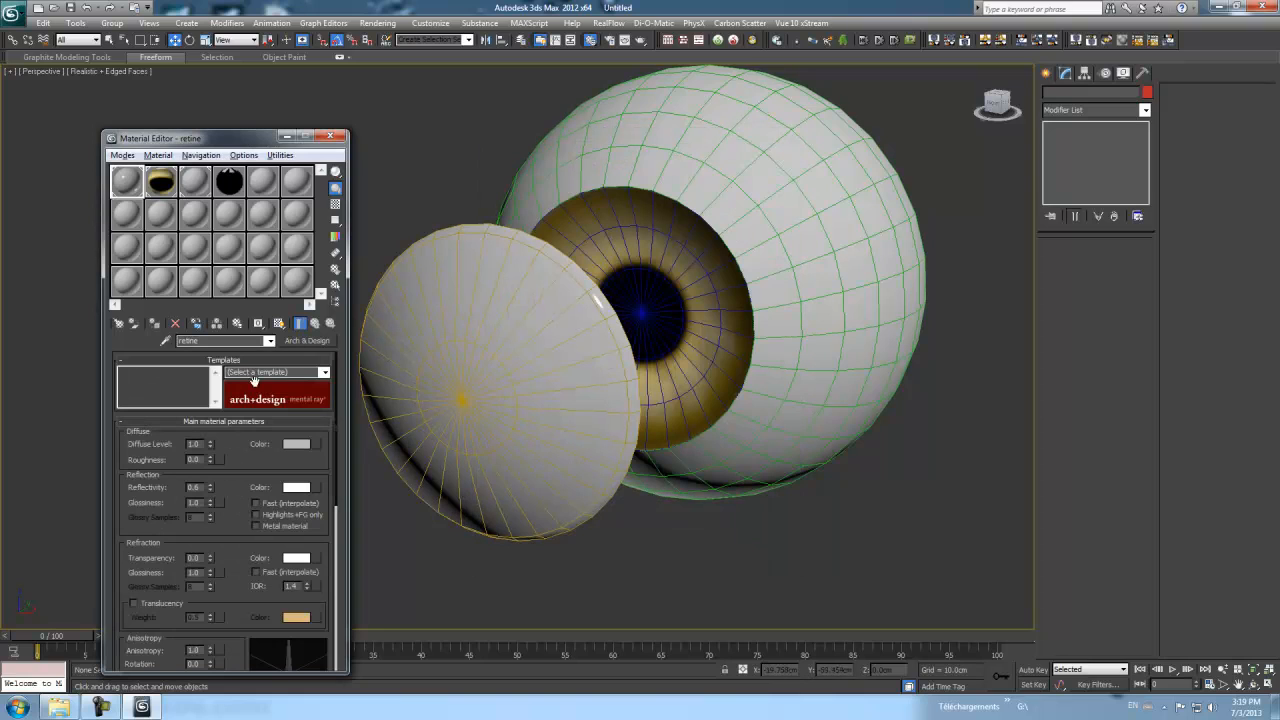
pyautogui.click(324, 372)
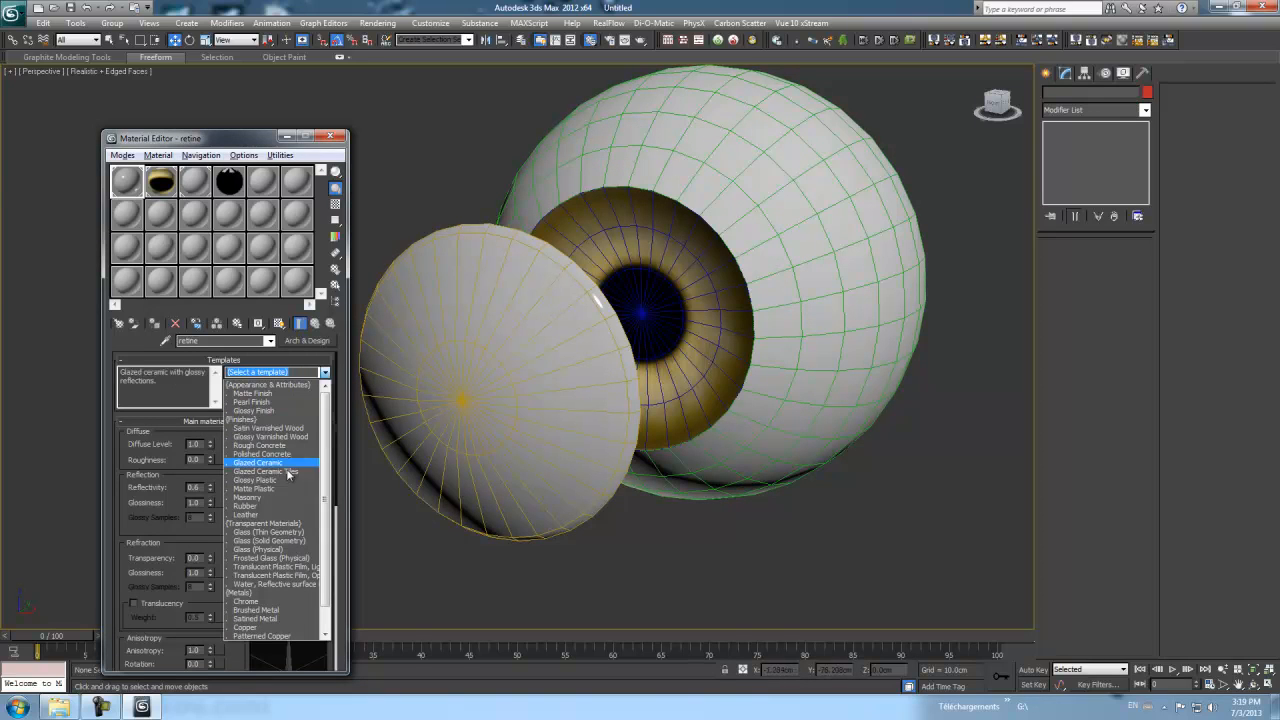
pyautogui.click(280, 533)
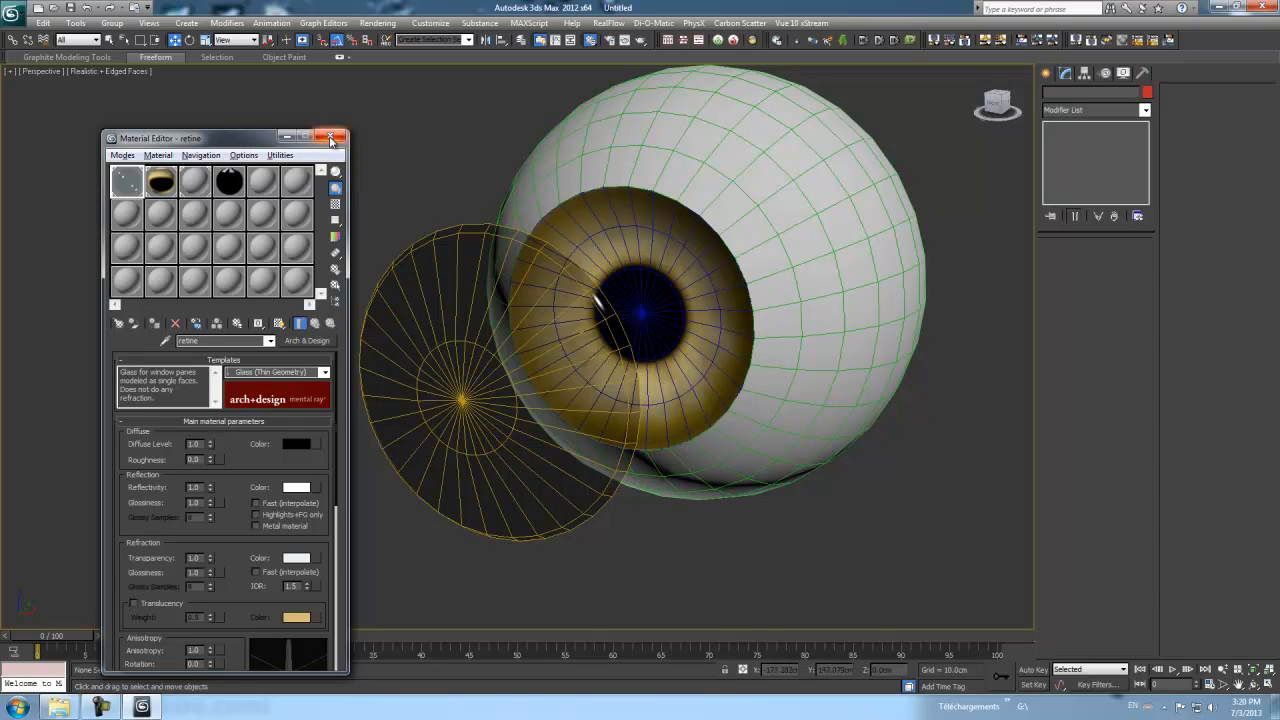
# - Load the blanc d' oeil.jpg image as the blanc material's diffuse bitmap and display it in the viewport
pyautogui.click(201, 182)
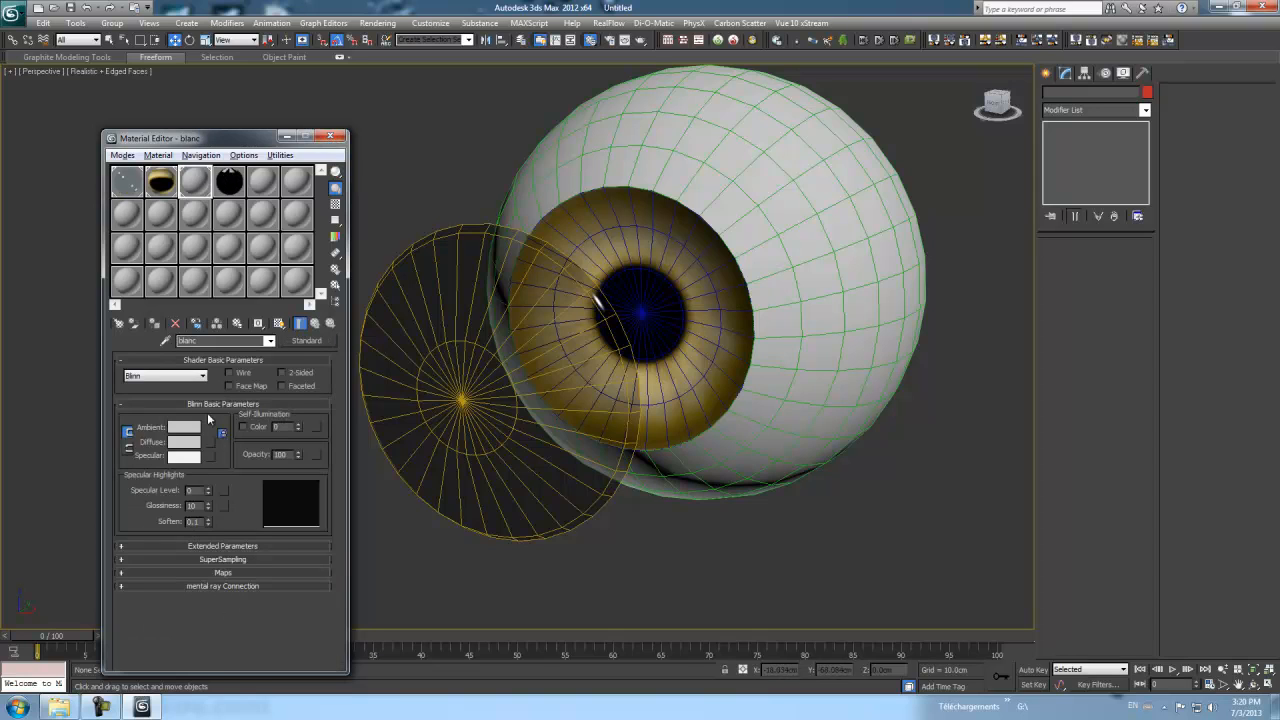
pyautogui.click(229, 573)
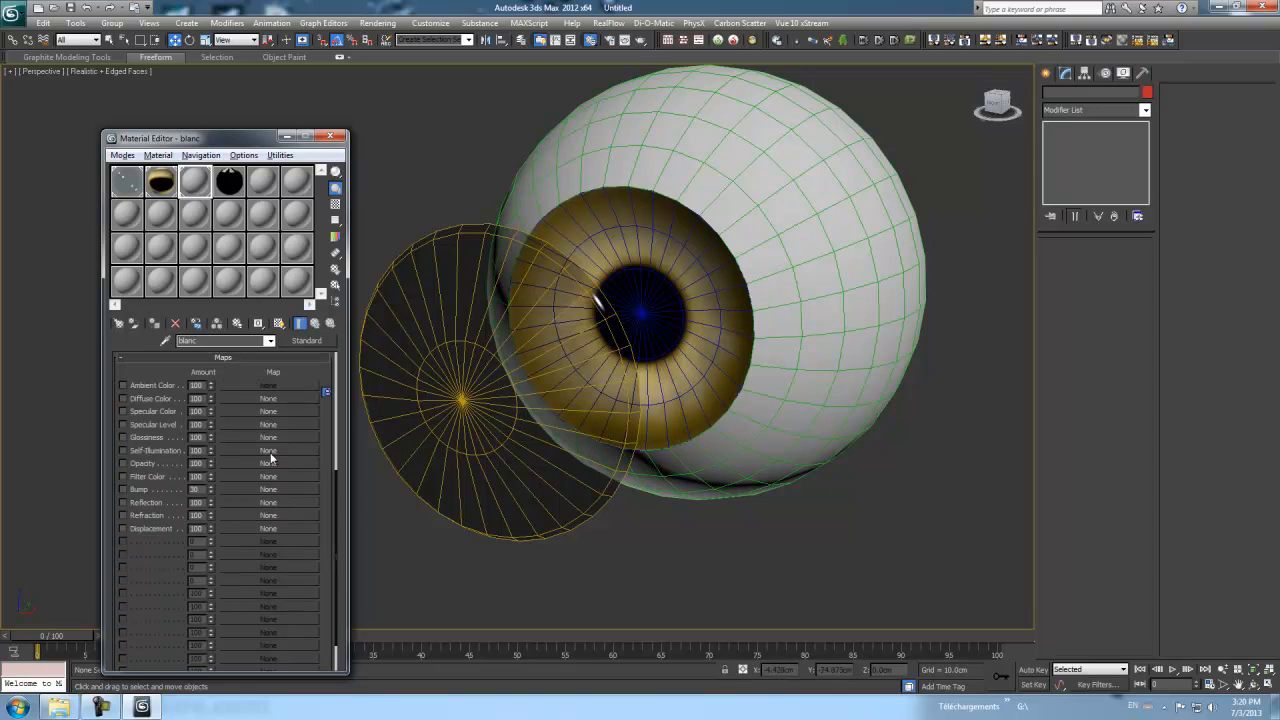
pyautogui.click(274, 400)
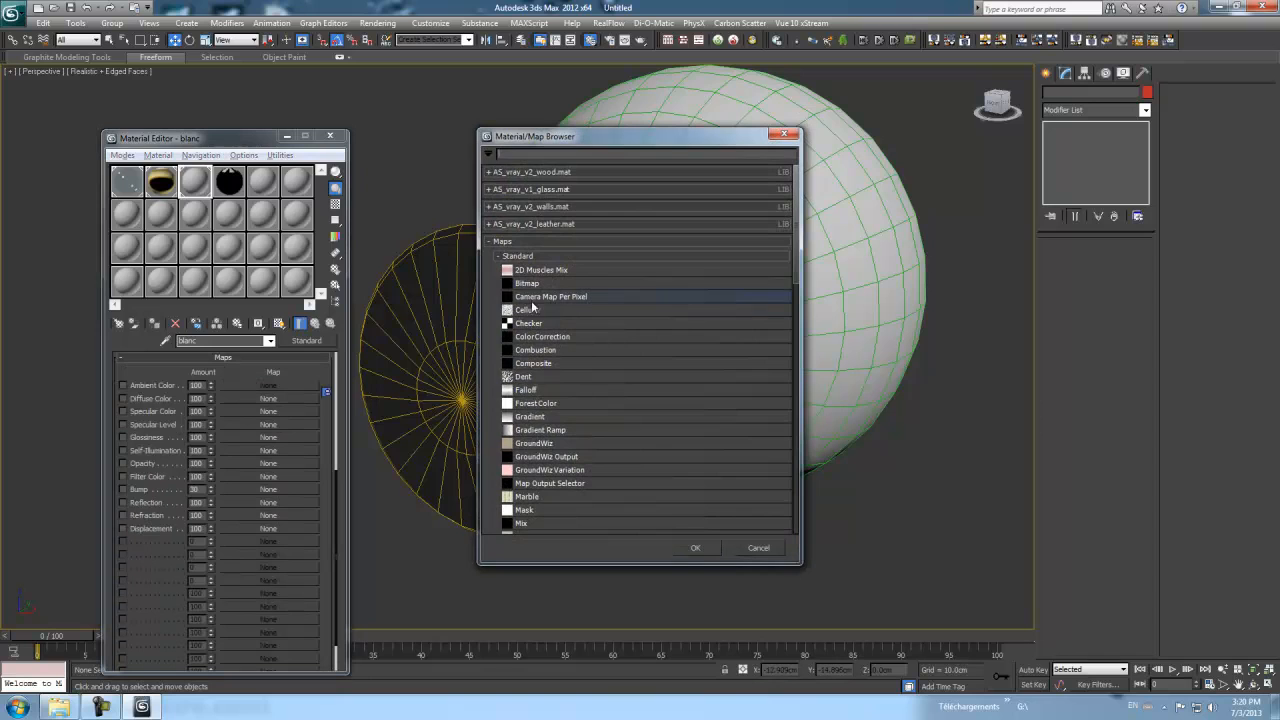
pyautogui.doubleClick(530, 283)
pyautogui.doubleClick(54, 104)
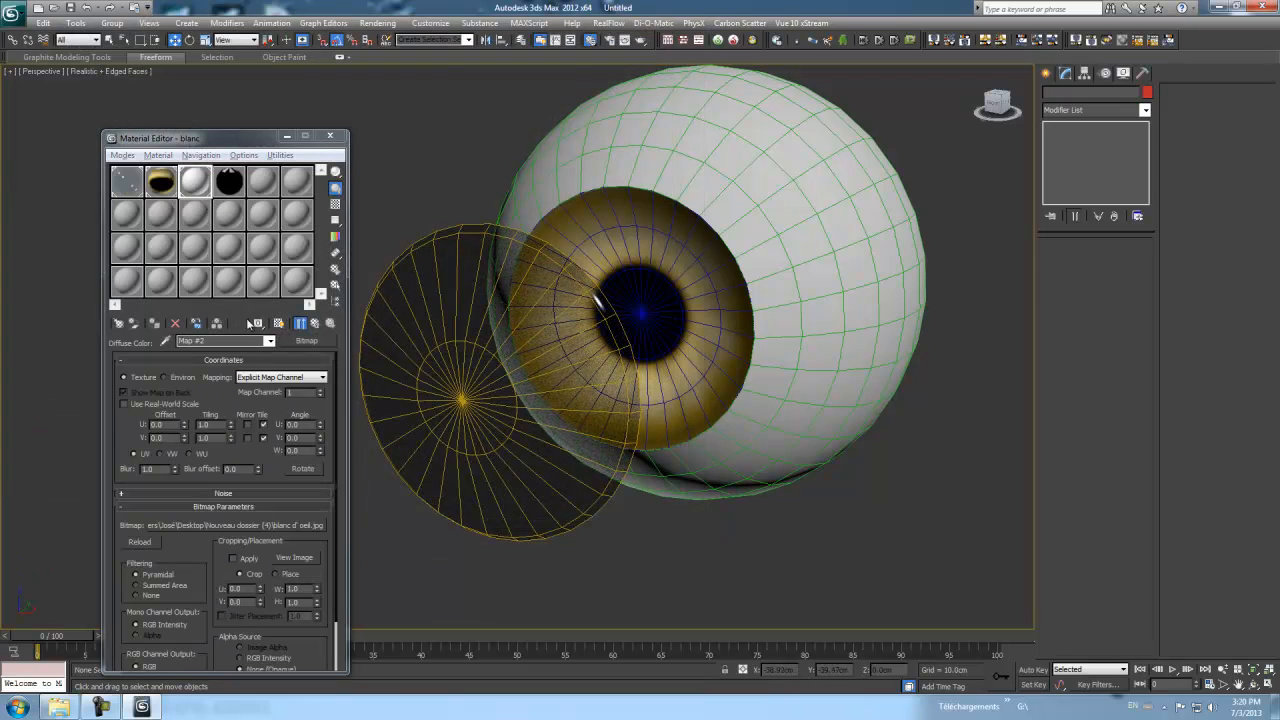
pyautogui.click(280, 325)
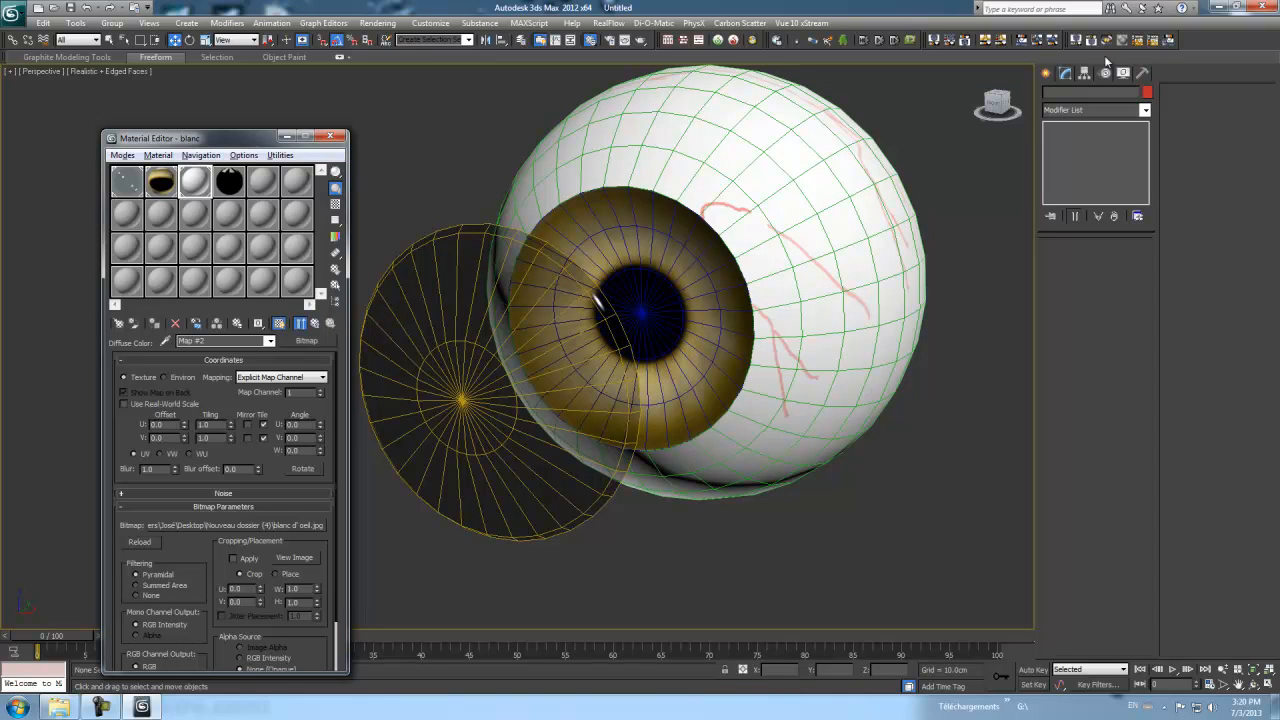
# - Apply a UVW Map modifier to the eyeball sphere, try spherical mapping, and return it to planar mapping
pyautogui.click(843, 148)
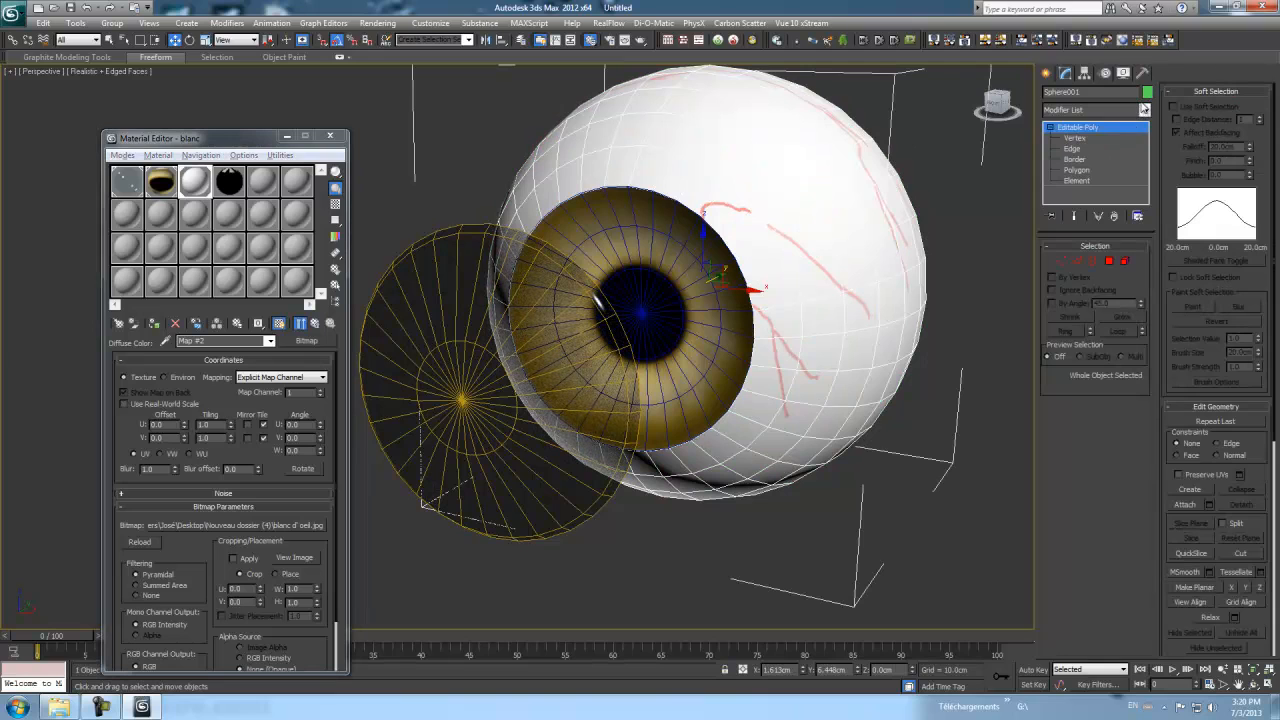
pyautogui.click(1146, 111)
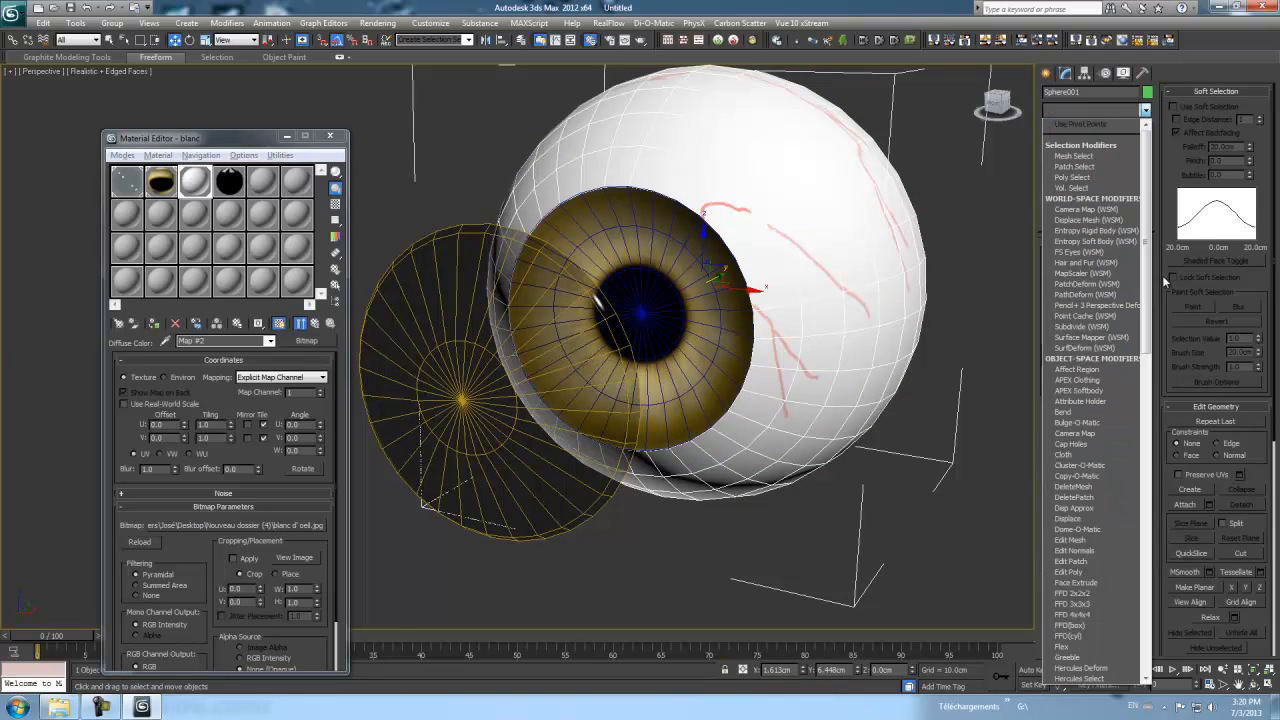
pyautogui.moveTo(1150, 255); pyautogui.dragTo(1150, 578)
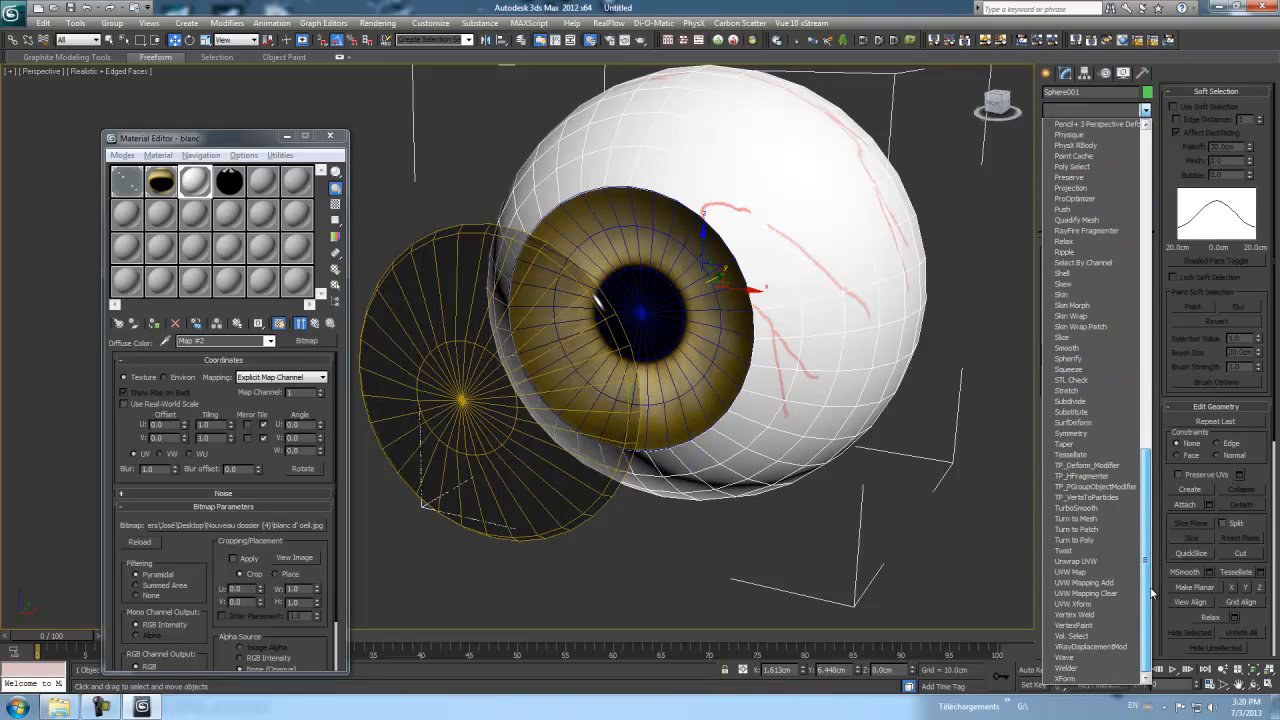
pyautogui.click(1084, 578)
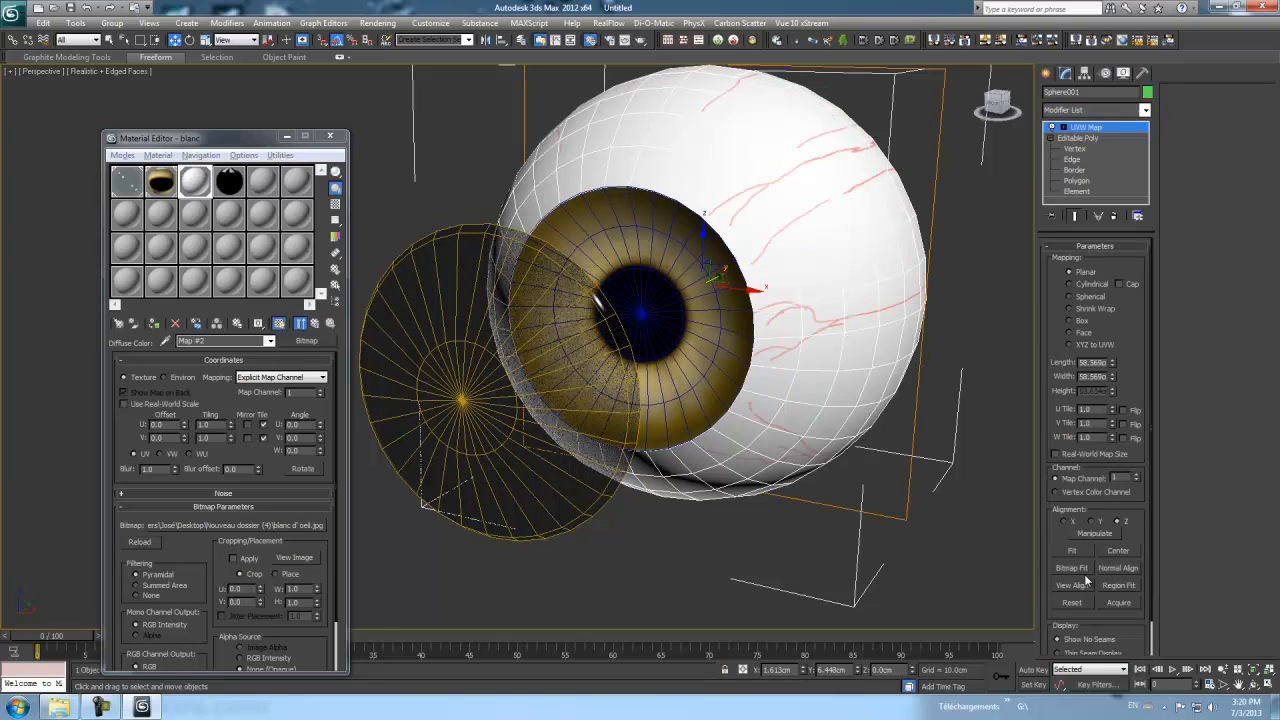
pyautogui.click(1069, 297)
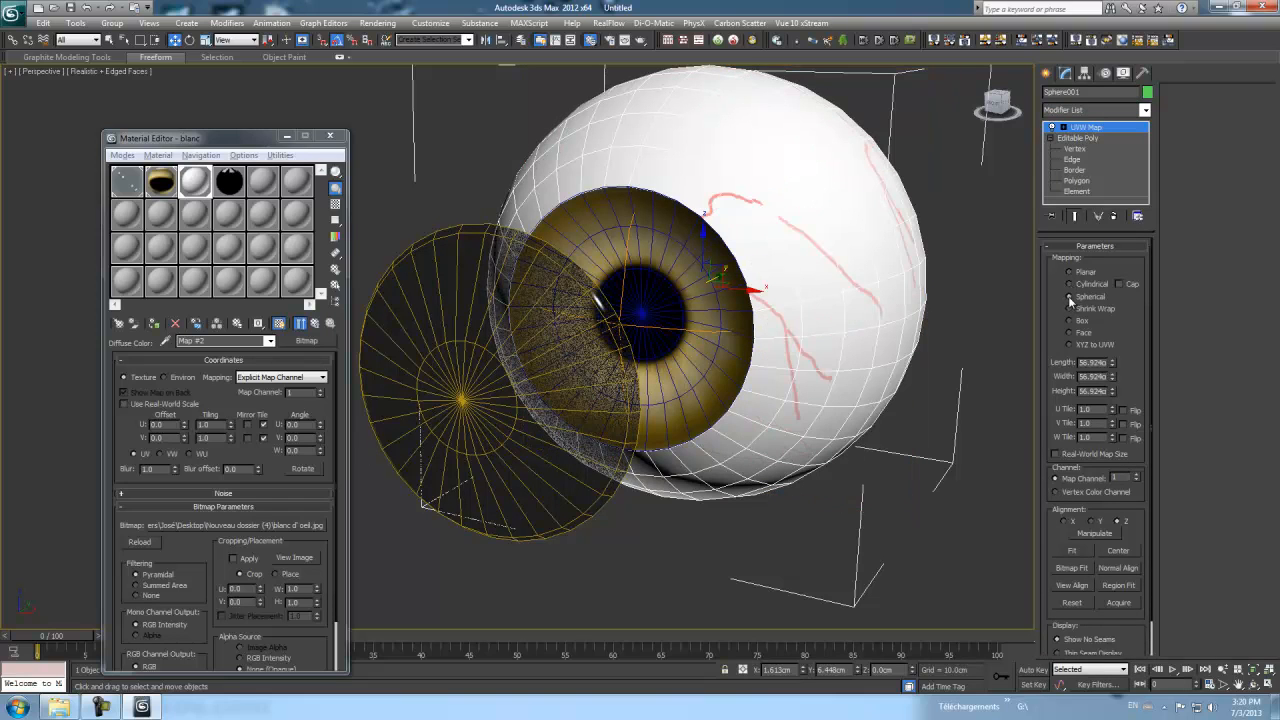
pyautogui.click(1068, 272)
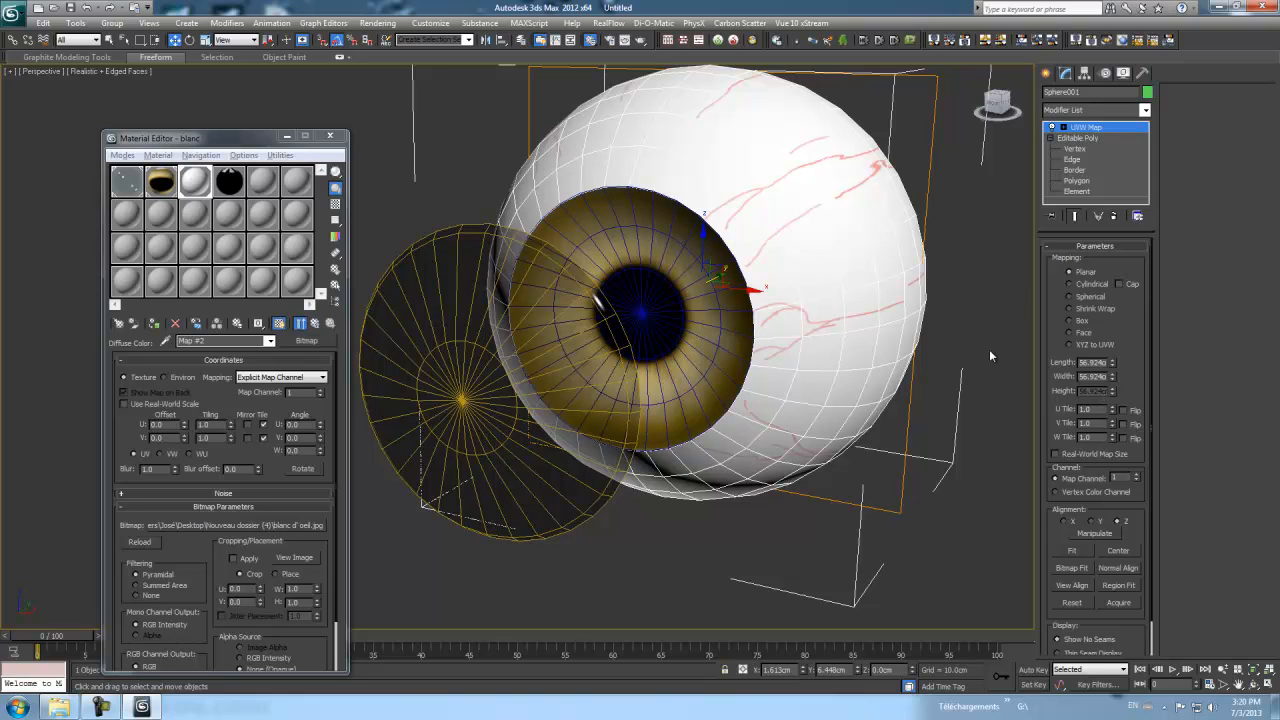
pyautogui.click(330, 139)
# - Move the retine along the Y axis onto the front of the iris, at about Y -20.21 cm
pyautogui.click(453, 351)
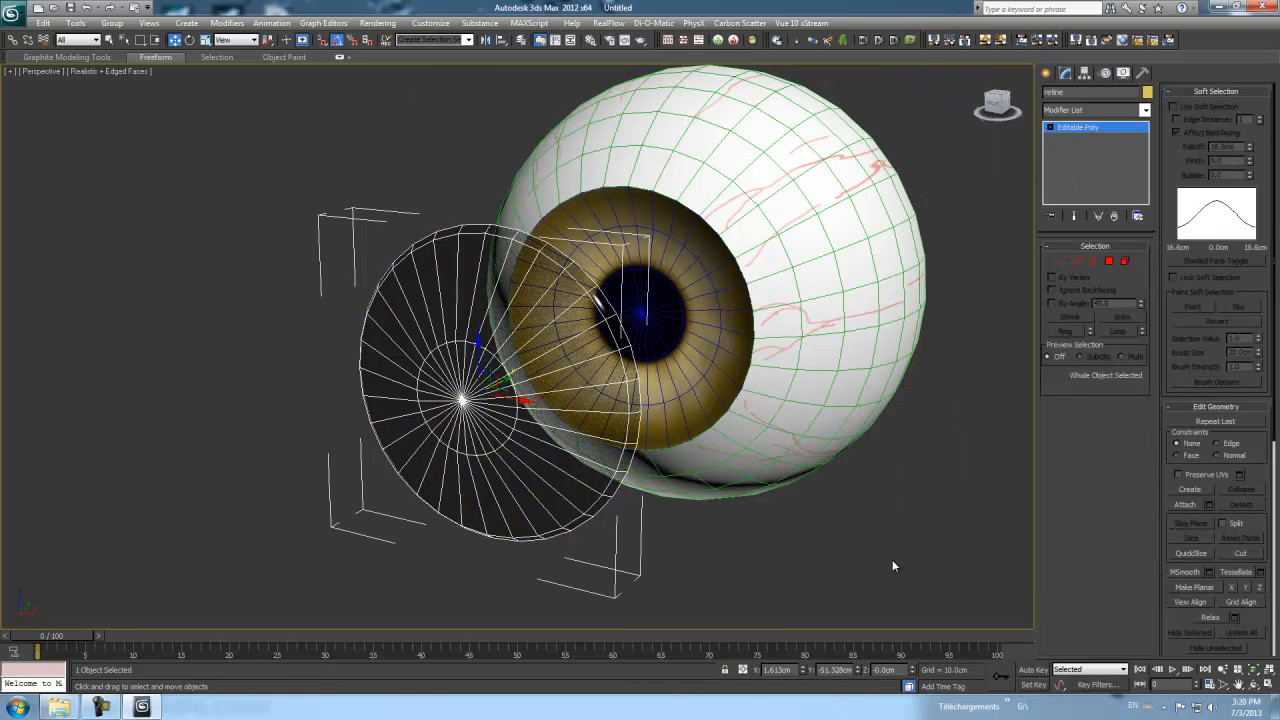
pyautogui.keyDown('alt'); pyautogui.moveTo(896, 571); pyautogui.dragTo(557, 411, button='middle'); pyautogui.keyUp('alt')
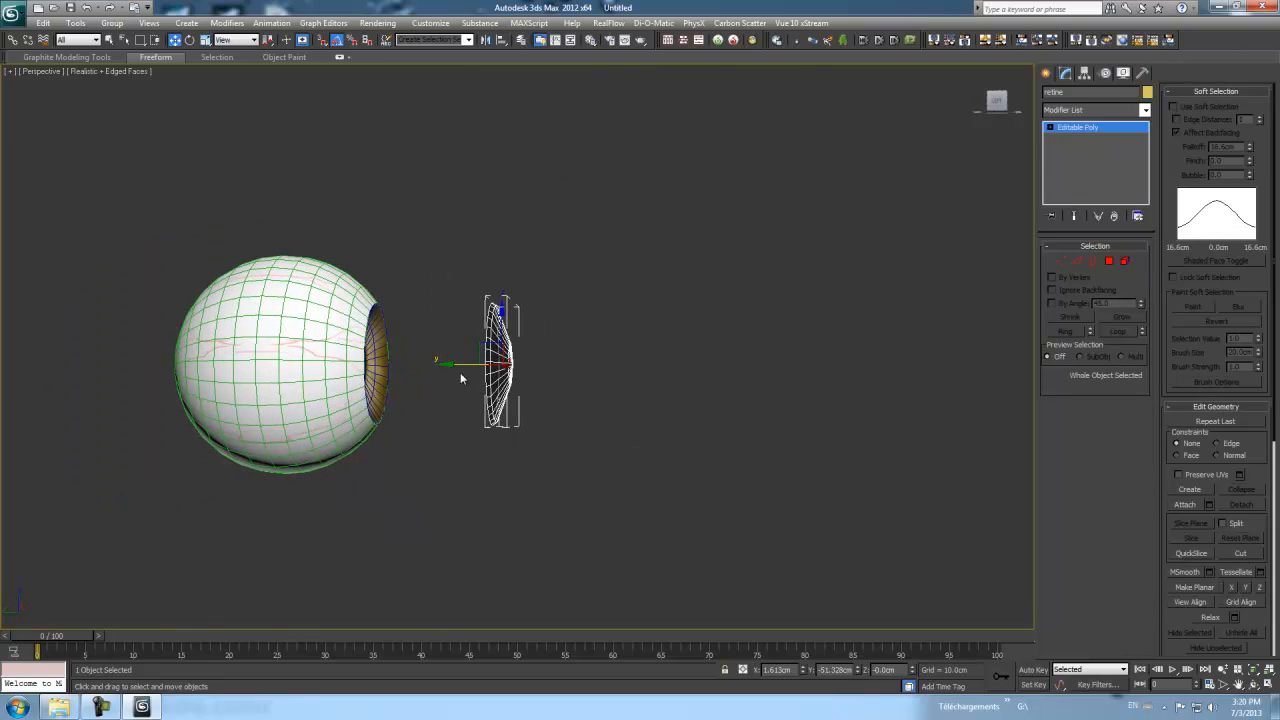
pyautogui.moveTo(449, 363); pyautogui.dragTo(334, 363)
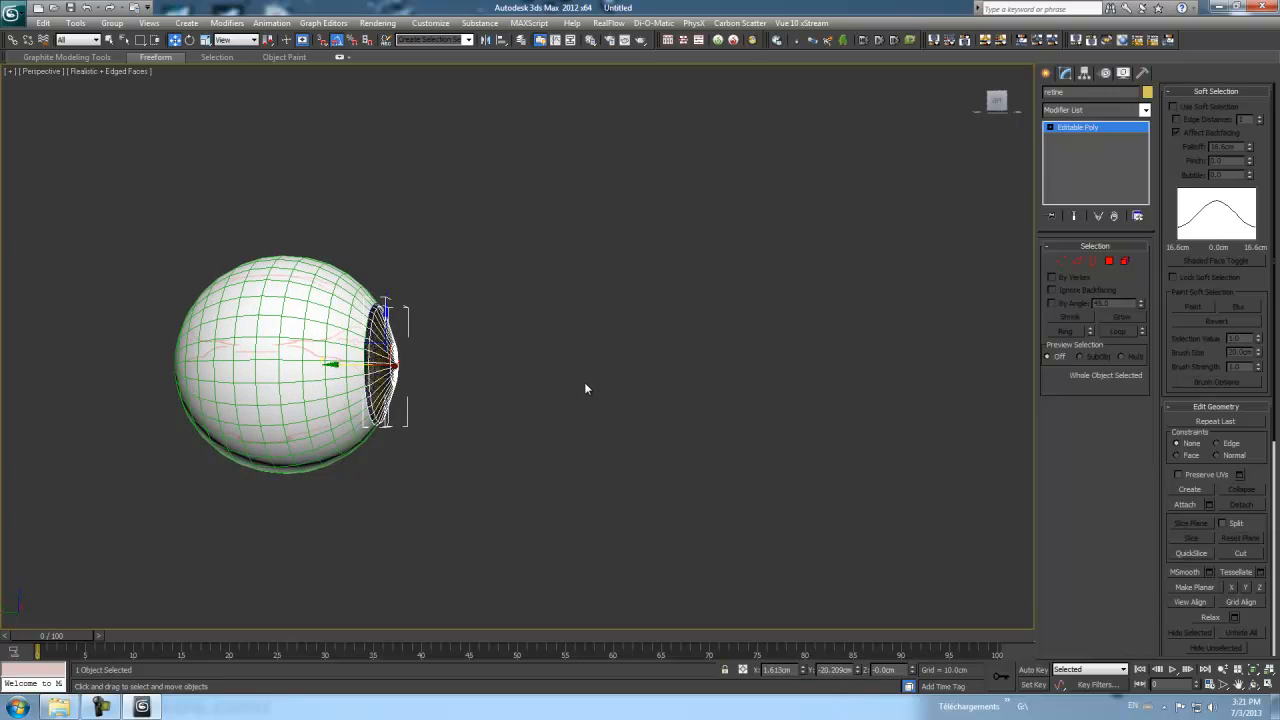
# - Fine-tune the retine's fit against the eyeball by nudging it slightly outward to about Y -20.27 cm
pyautogui.scroll(5, 585, 384)
pyautogui.scroll(-6, 584, 382)
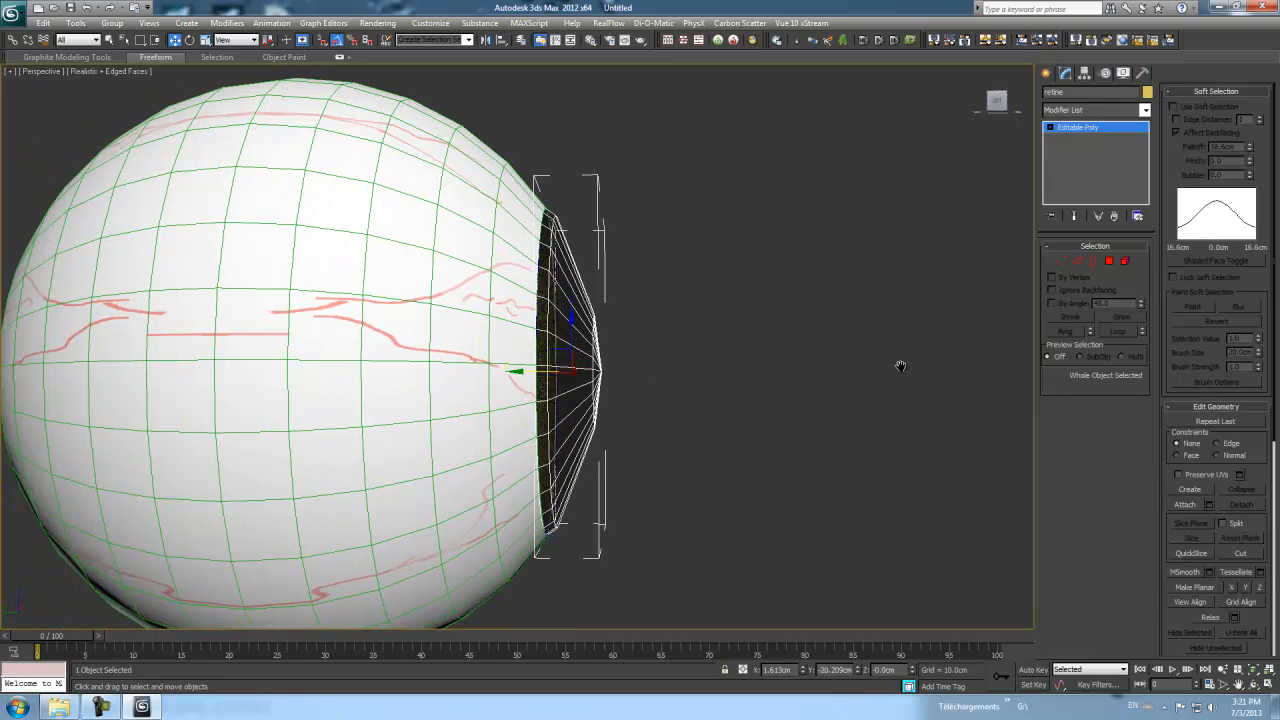
pyautogui.keyDown('alt'); pyautogui.moveTo(870, 403); pyautogui.dragTo(846, 410, button='middle'); pyautogui.keyUp('alt')
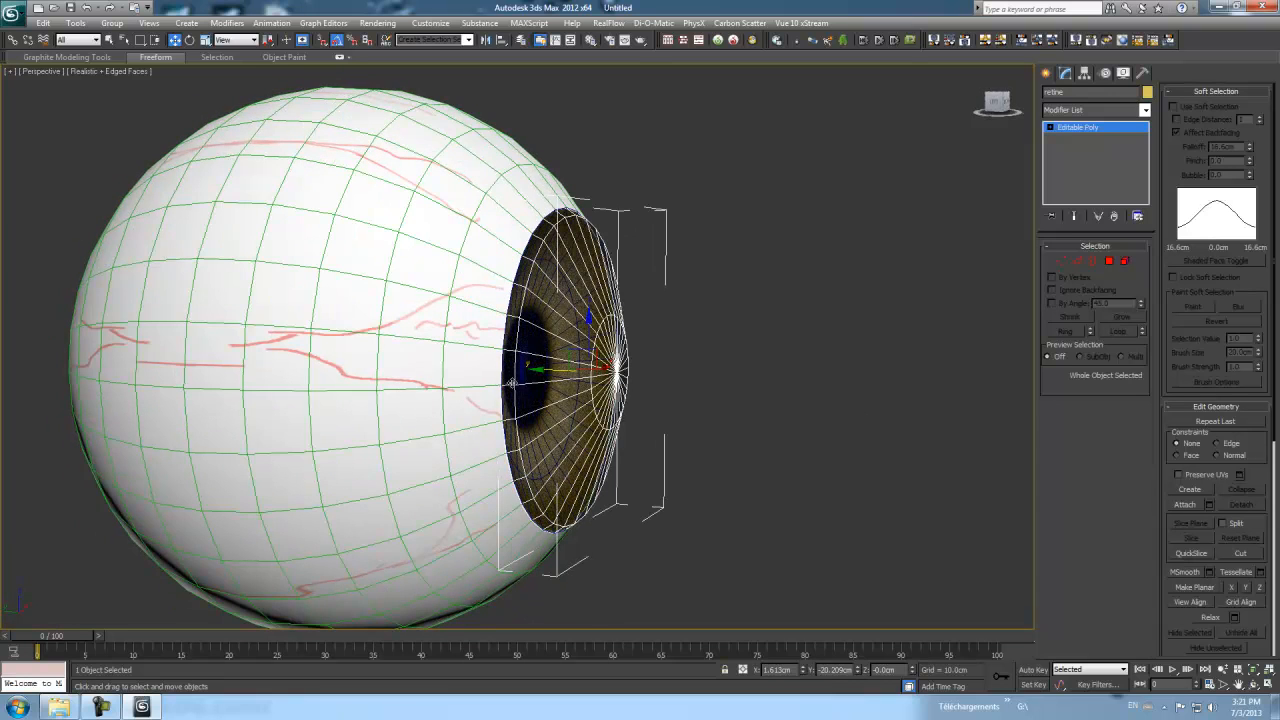
pyautogui.moveTo(538, 371); pyautogui.dragTo(537, 371)
pyautogui.moveTo(539, 369); pyautogui.dragTo(539, 369)
pyautogui.keyDown('alt'); pyautogui.moveTo(795, 385); pyautogui.dragTo(723, 376, button='middle'); pyautogui.keyUp('alt')
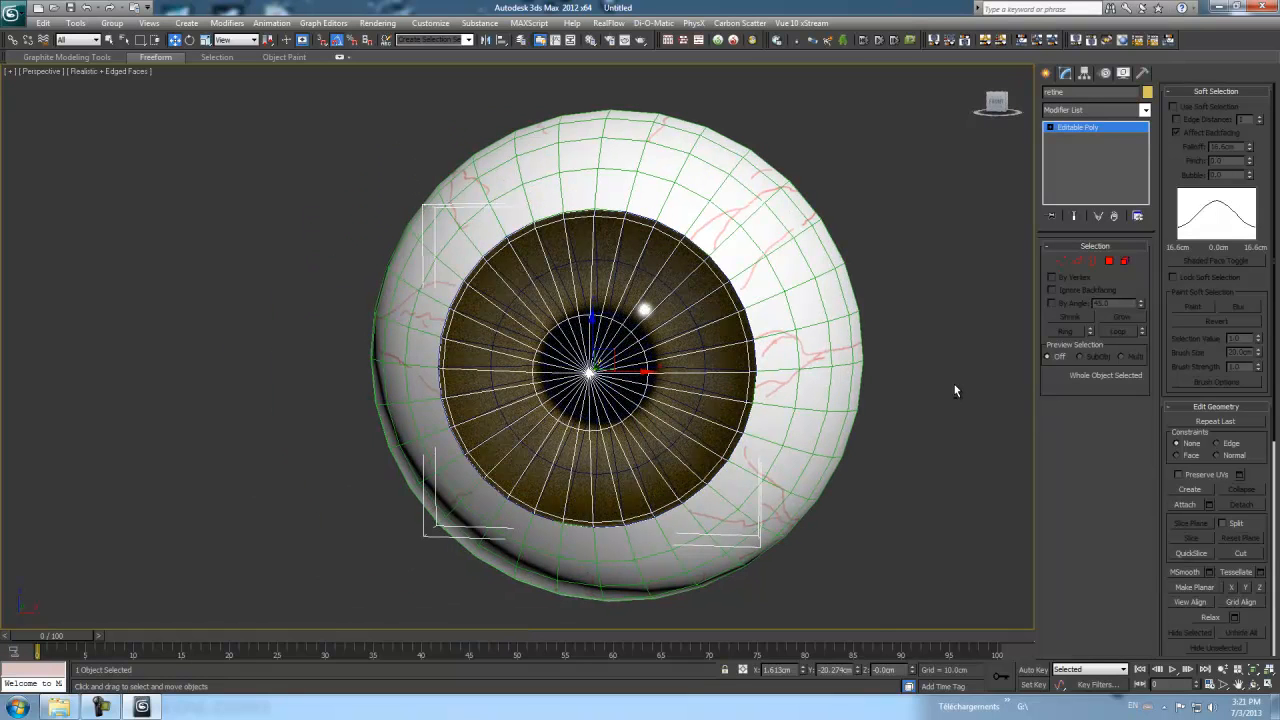
pyautogui.scroll(-6, 954, 388)
pyautogui.keyDown('alt'); pyautogui.moveTo(884, 383); pyautogui.dragTo(688, 391, button='middle'); pyautogui.keyUp('alt')
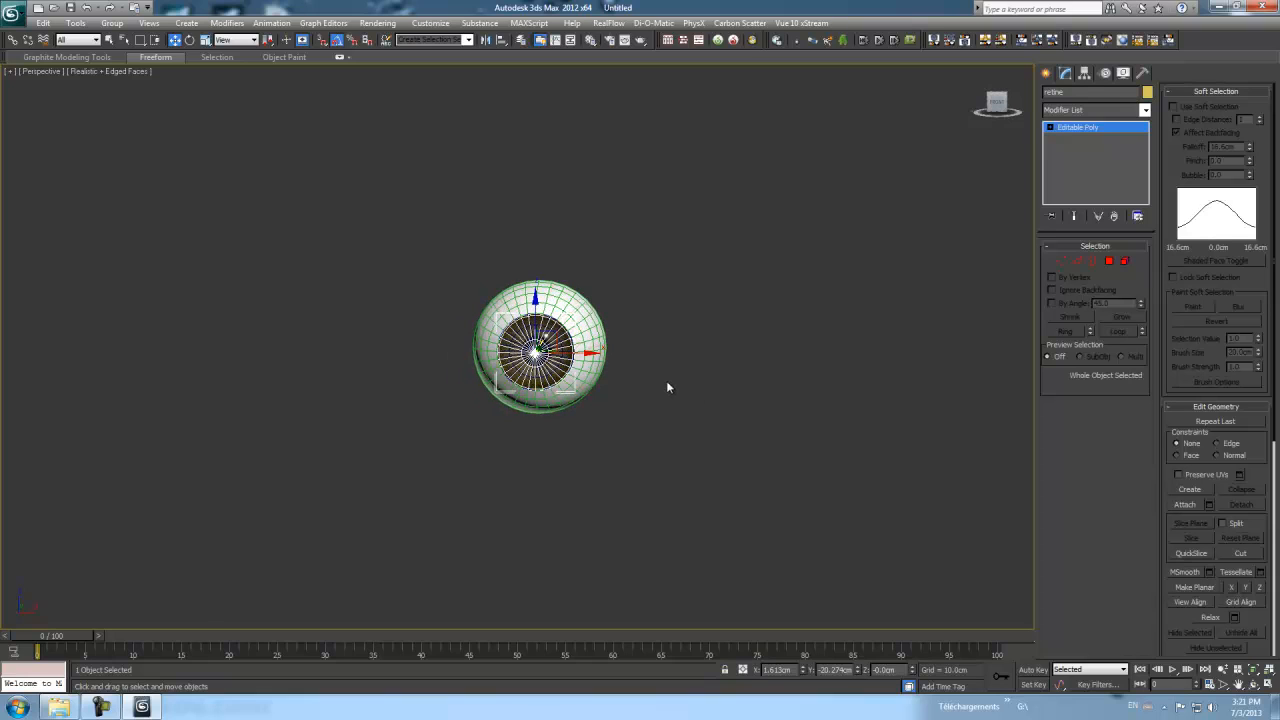
pyautogui.scroll(5, 733, 396)
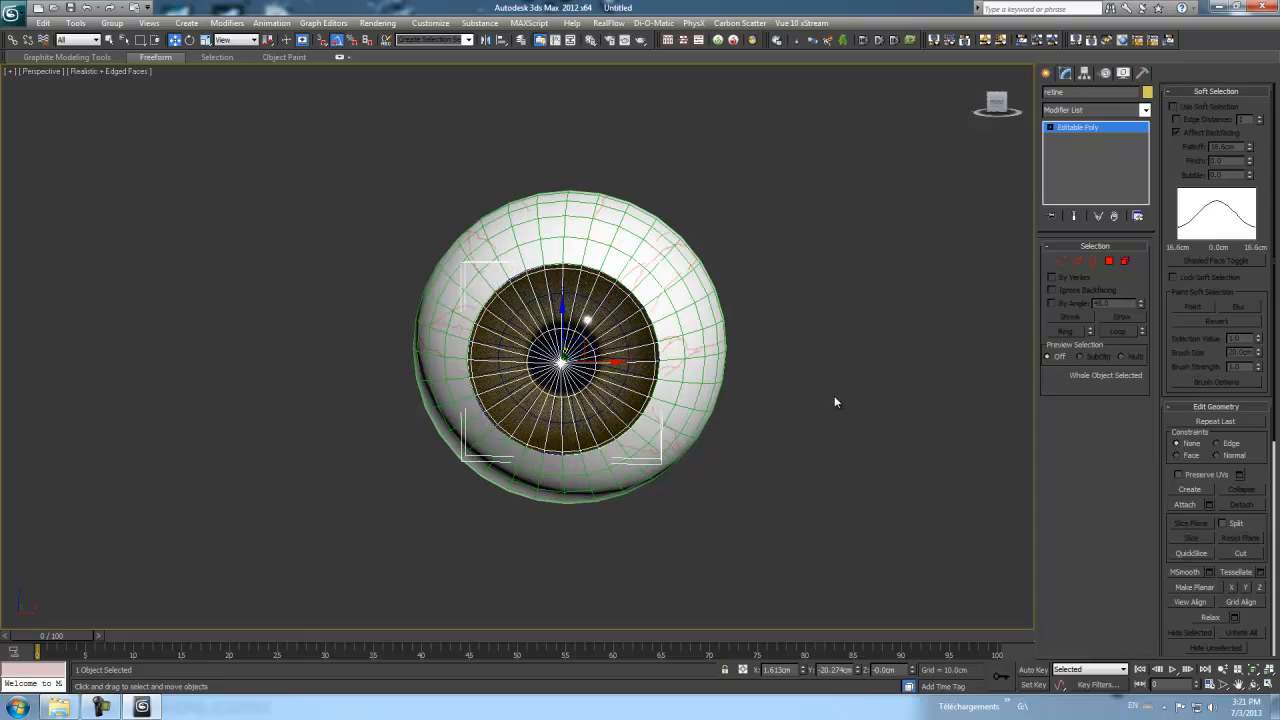
# - Deselect the retine, hide the edged faces in the perspective view, and test-render the eye
pyautogui.click(879, 399)
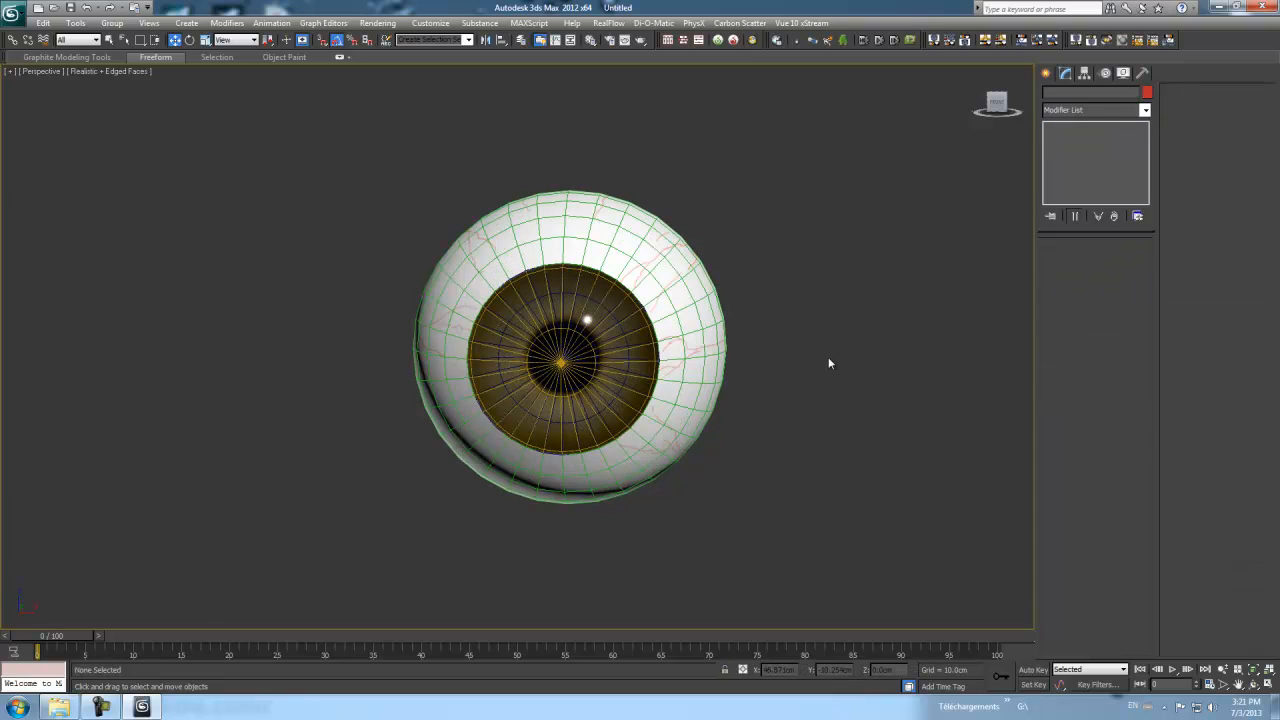
pyautogui.press('F4')
pyautogui.moveTo(833, 368); pyautogui.dragTo(857, 346, button='middle')
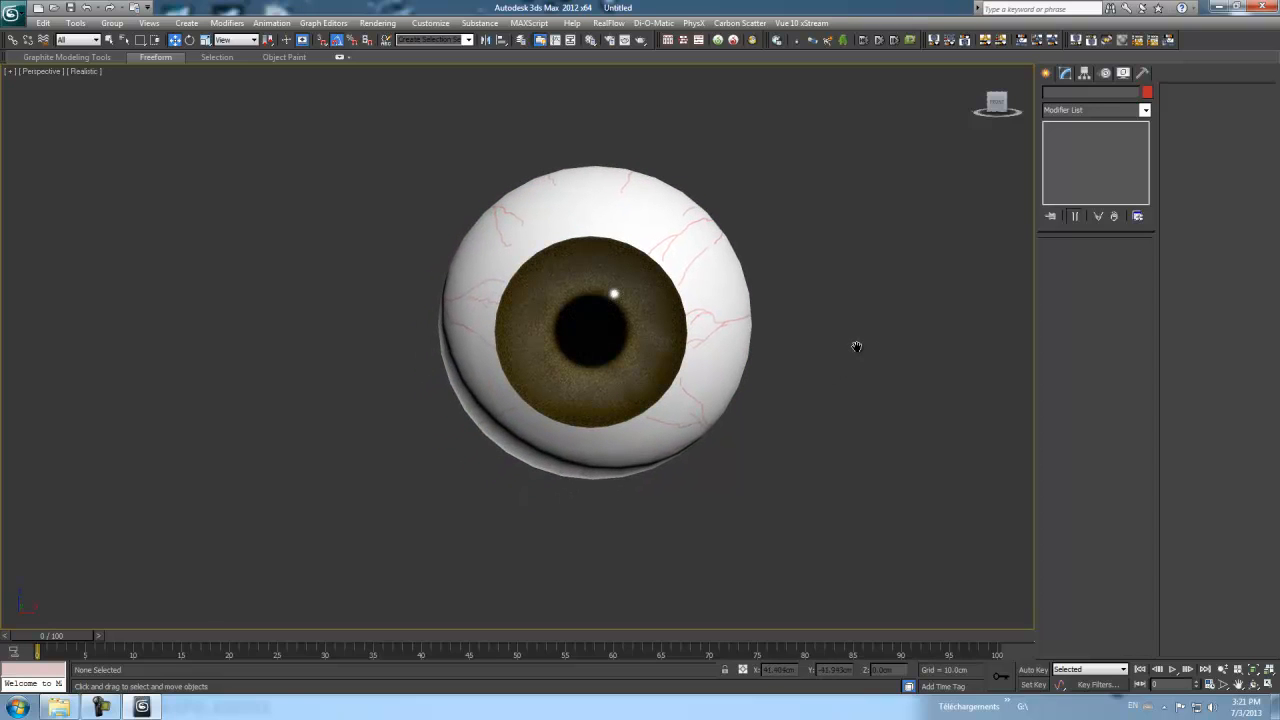
pyautogui.click(641, 41)
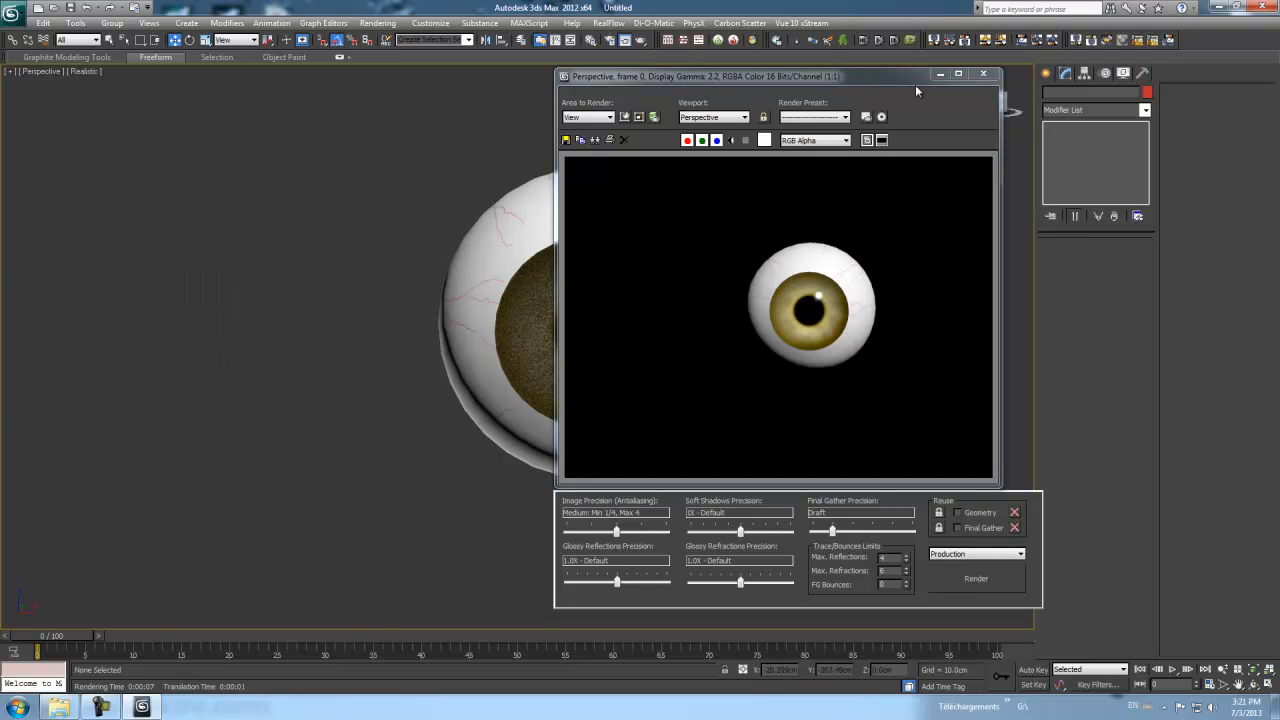
pyautogui.click(983, 74)
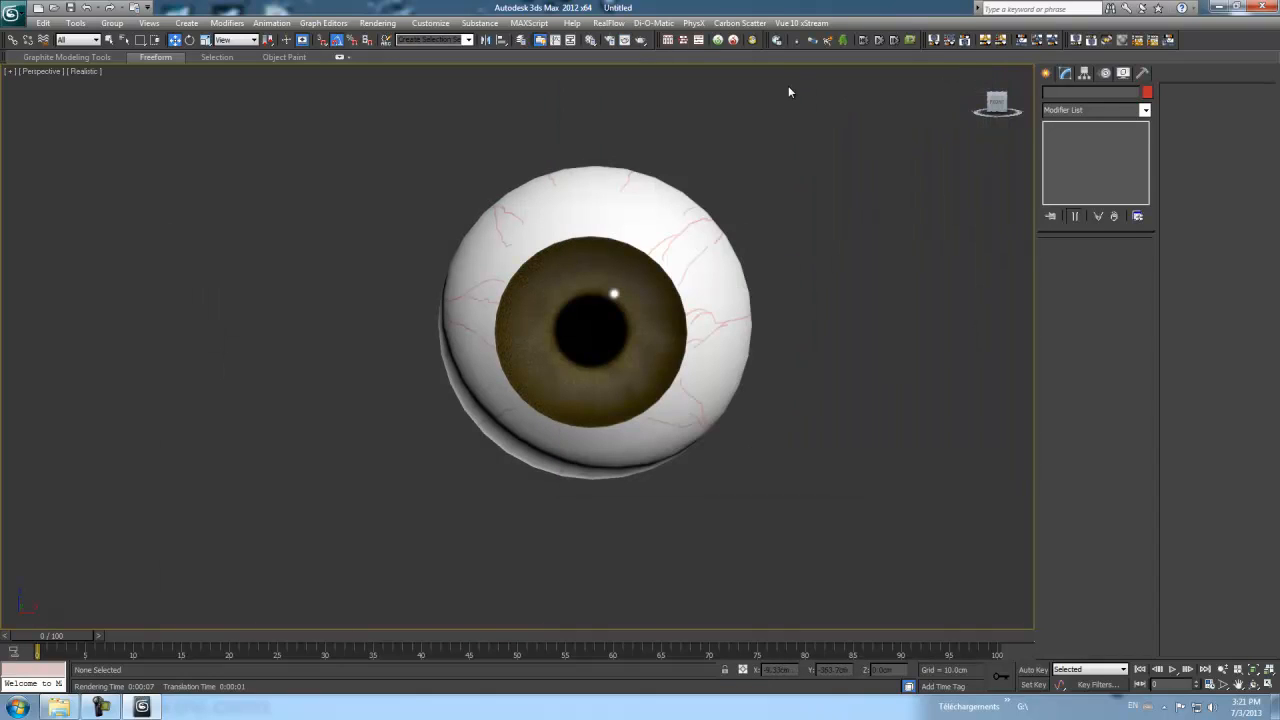
# - Examine the blanc material's shader and map settings and the parameters of its blanc d' oeil.jpg diffuse bitmap
pyautogui.press('m')
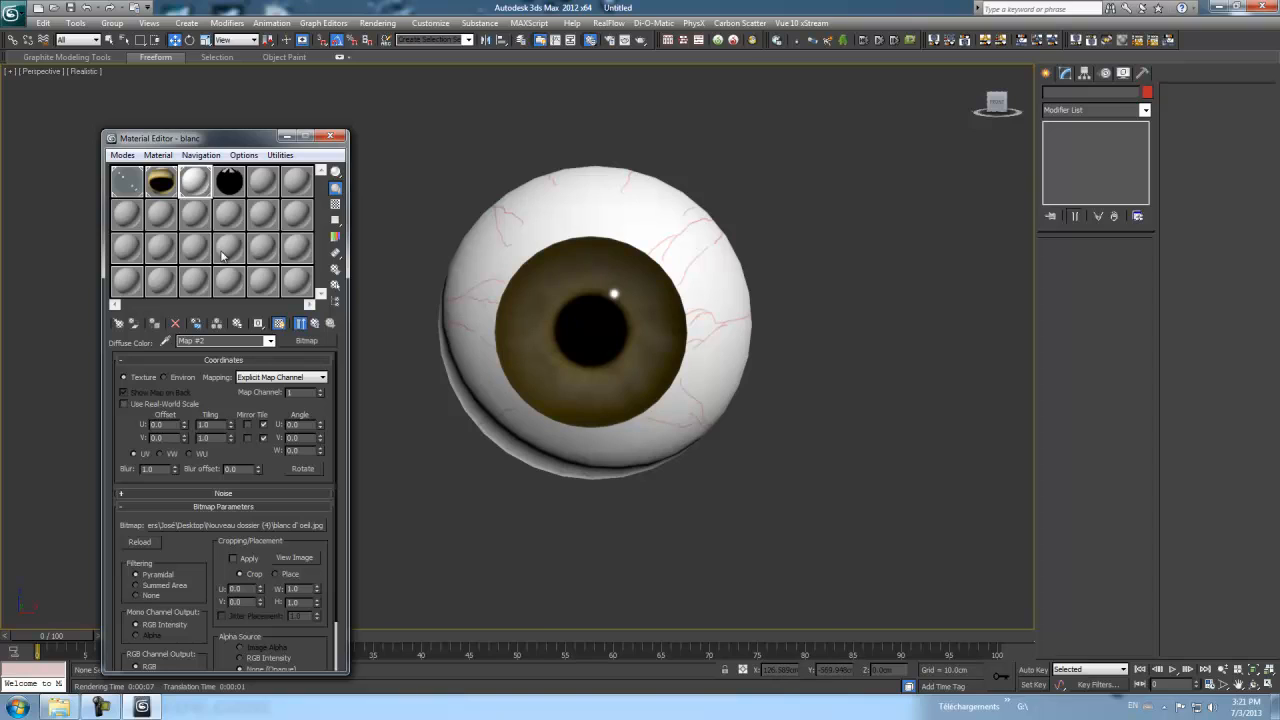
pyautogui.click(337, 303)
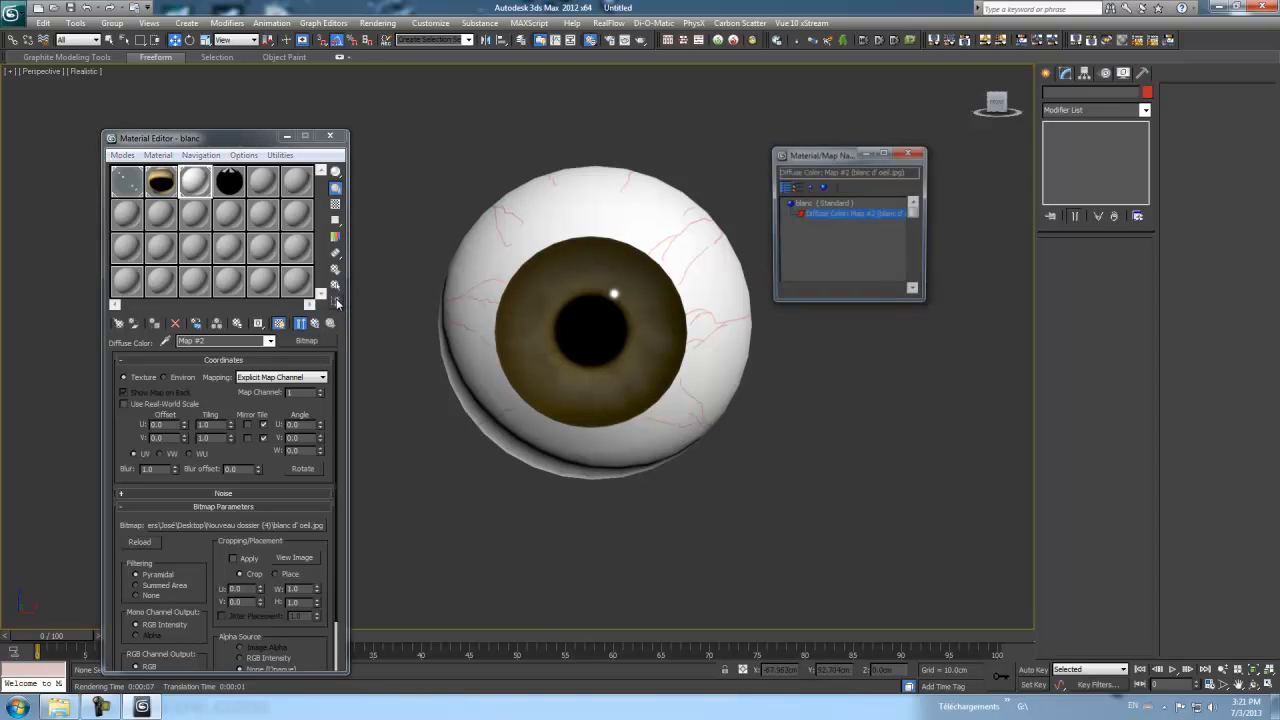
pyautogui.click(824, 205)
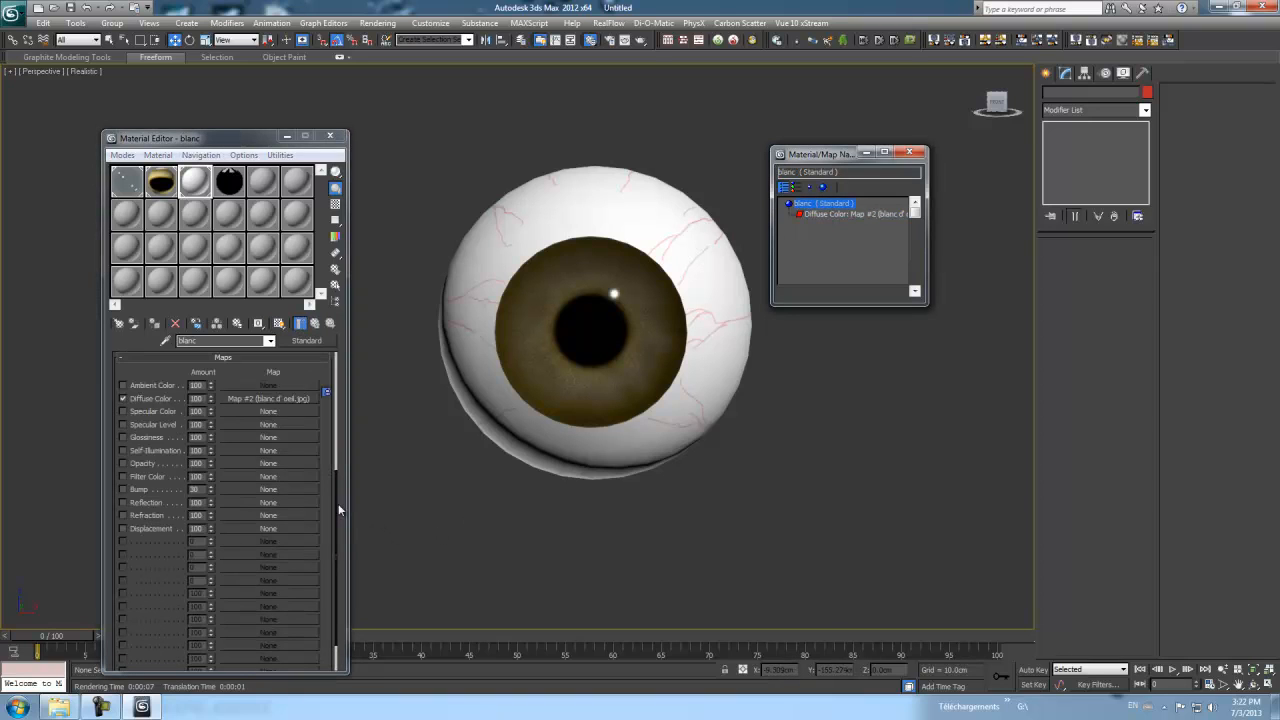
pyautogui.moveTo(335, 501); pyautogui.dragTo(335, 366)
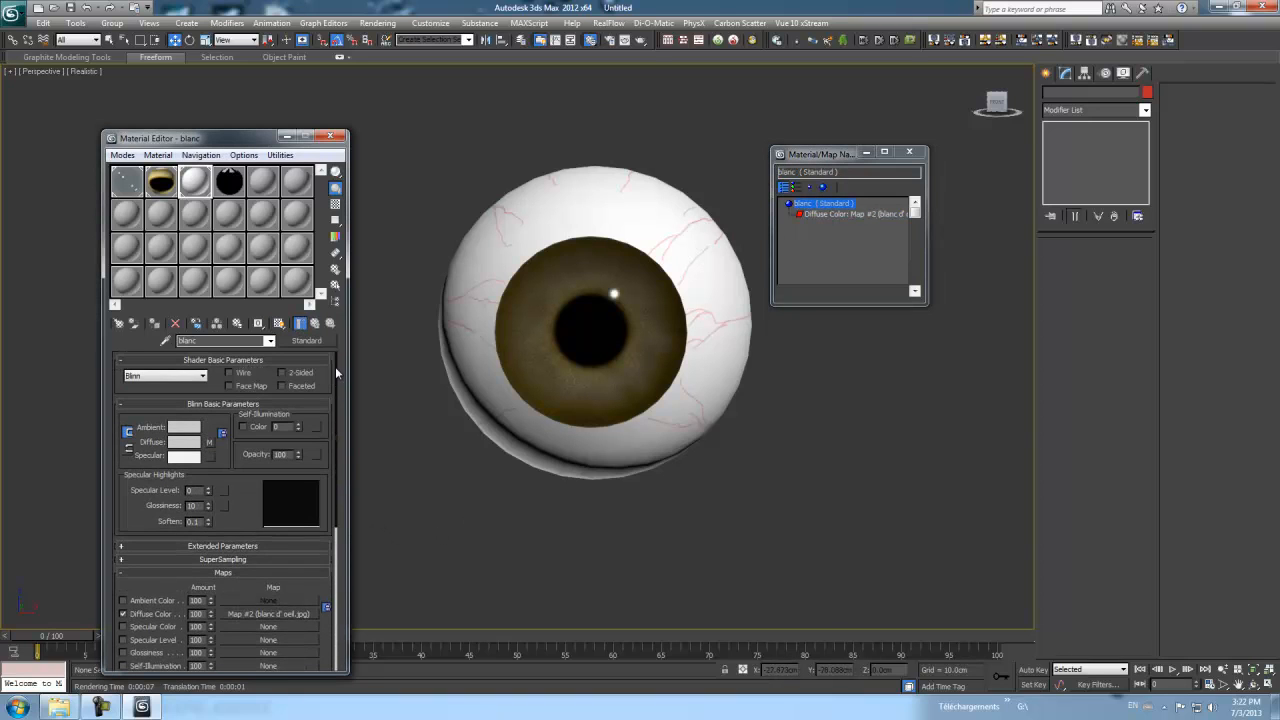
pyautogui.click(815, 215)
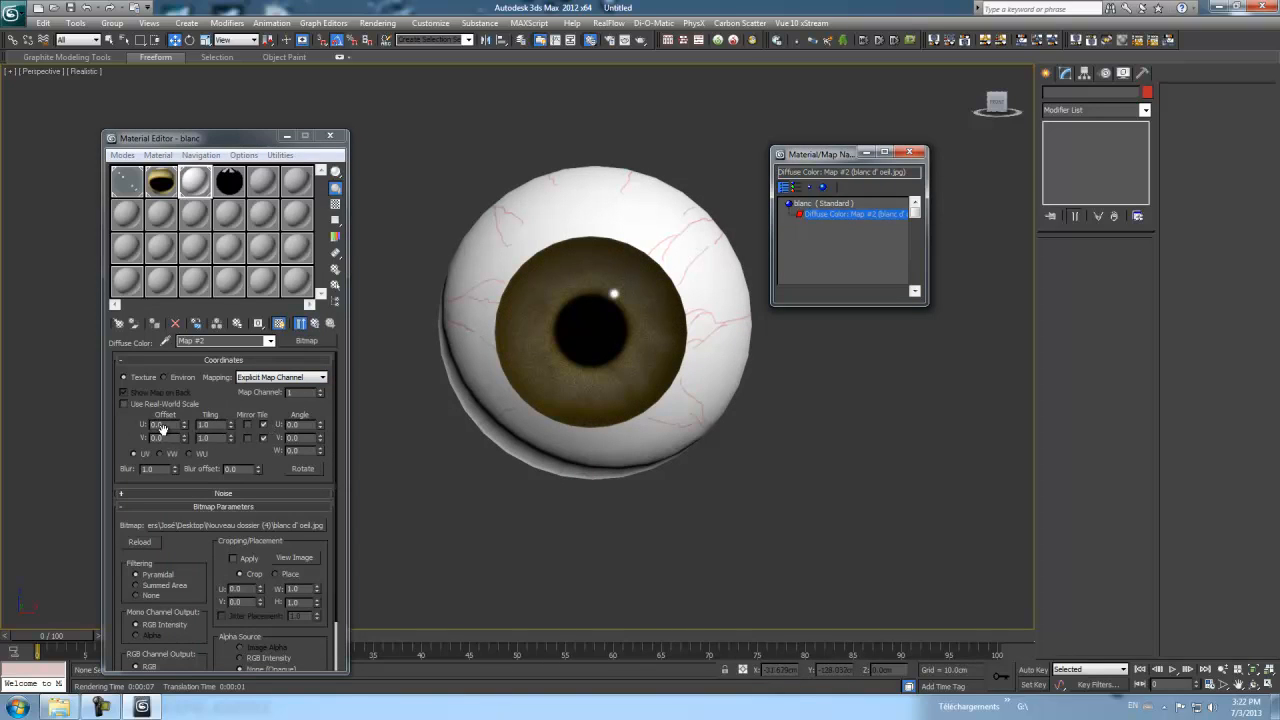
pyautogui.scroll(-2, 334, 465)
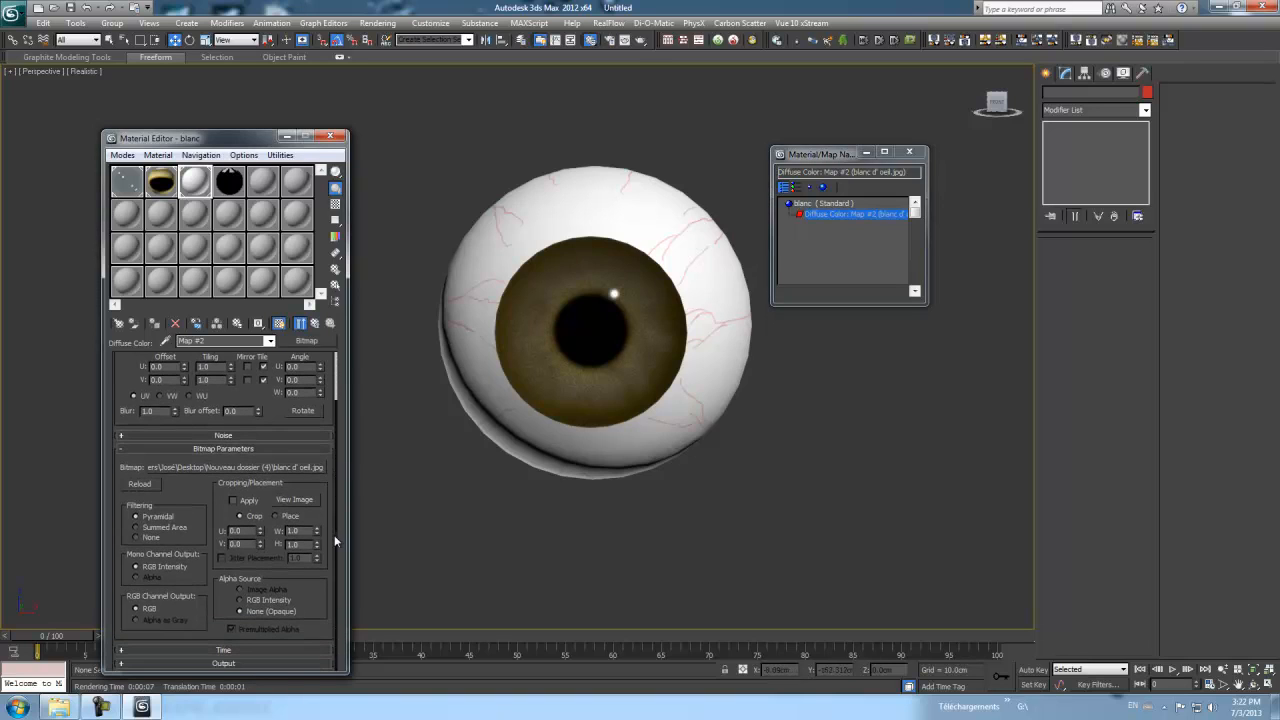
pyautogui.scroll(2, 330, 511)
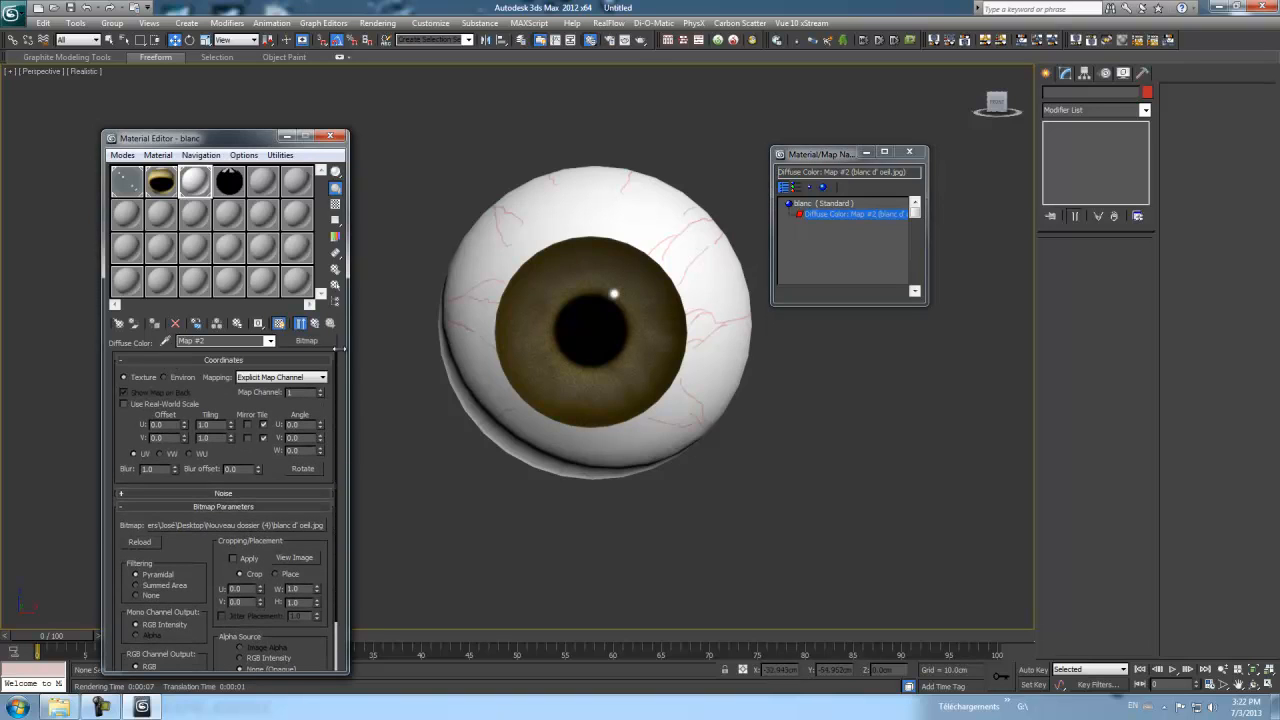
# - Make the blanc material shiny with a specular level of 95 and a glossiness of 76
pyautogui.click(815, 204)
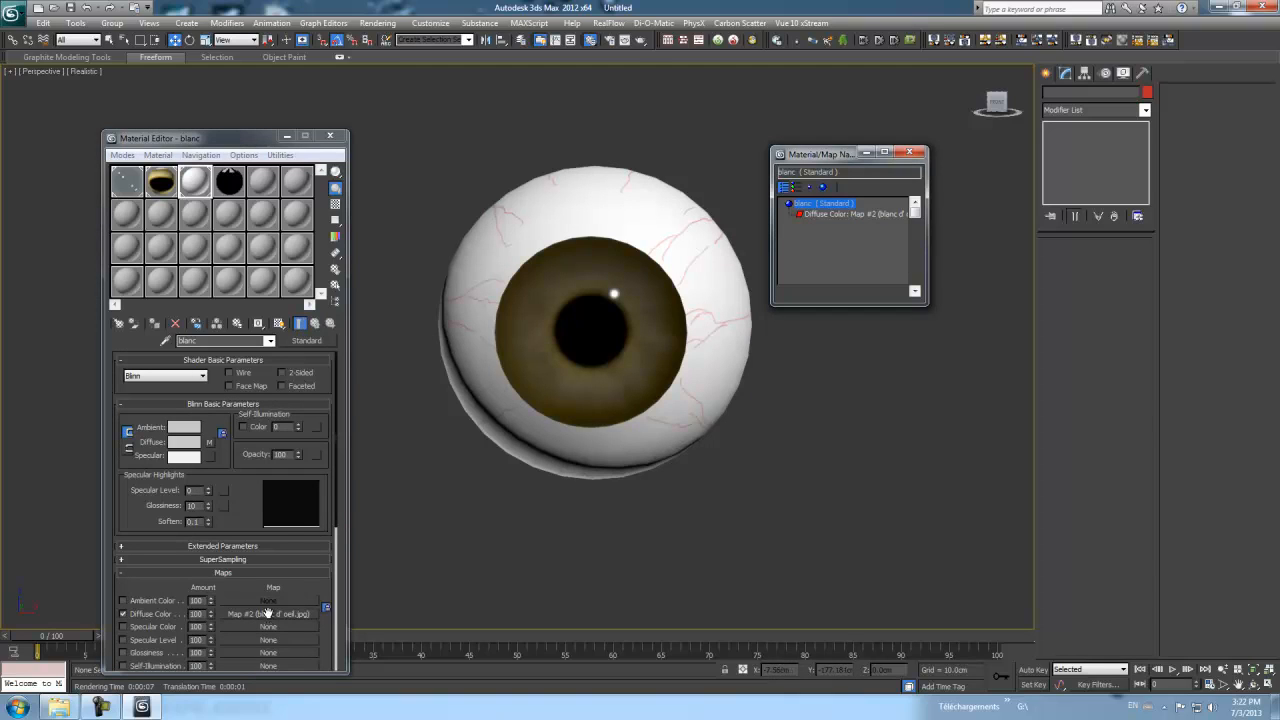
pyautogui.moveTo(334, 481); pyautogui.dragTo(328, 568)
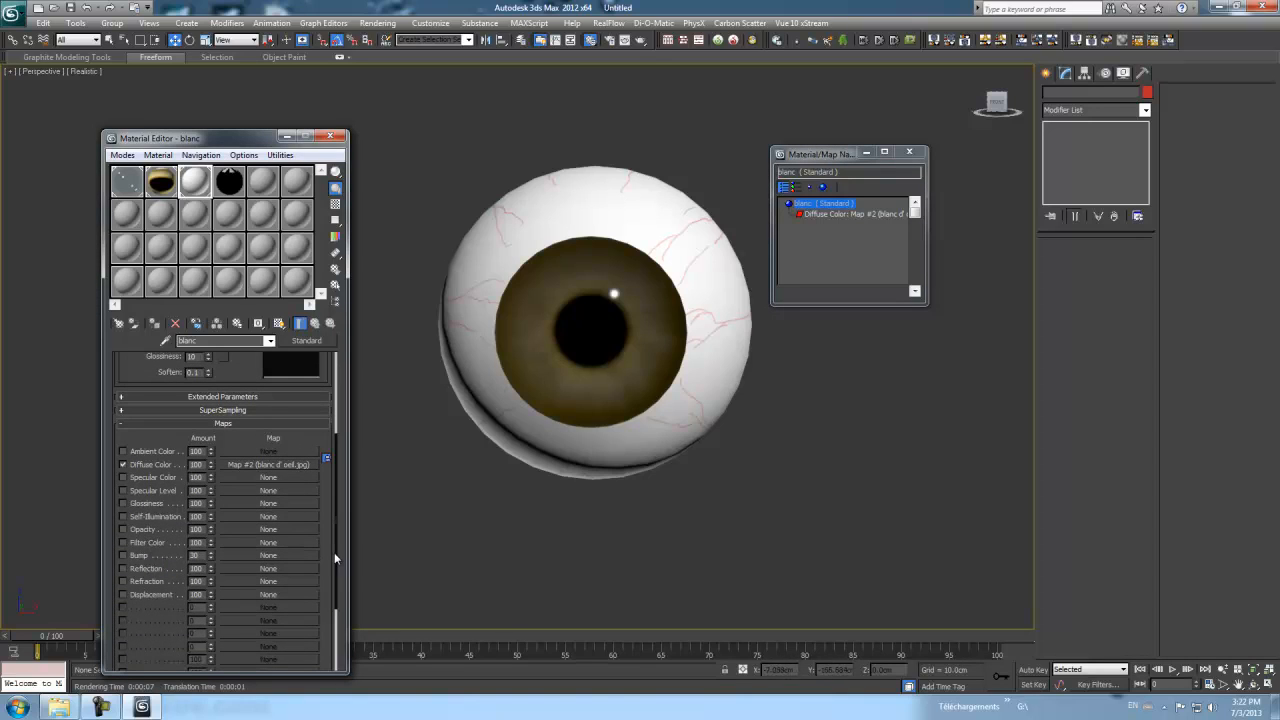
pyautogui.moveTo(334, 552); pyautogui.dragTo(337, 408)
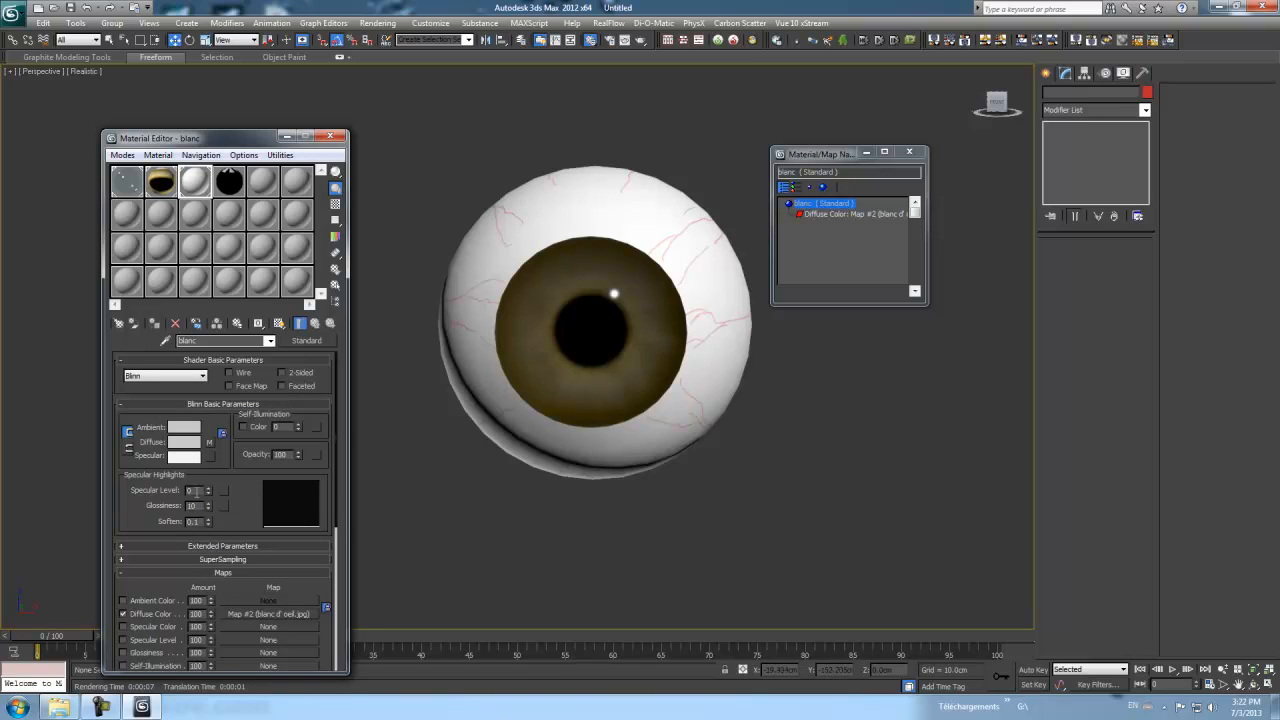
pyautogui.moveTo(208, 492); pyautogui.dragTo(209, 415)
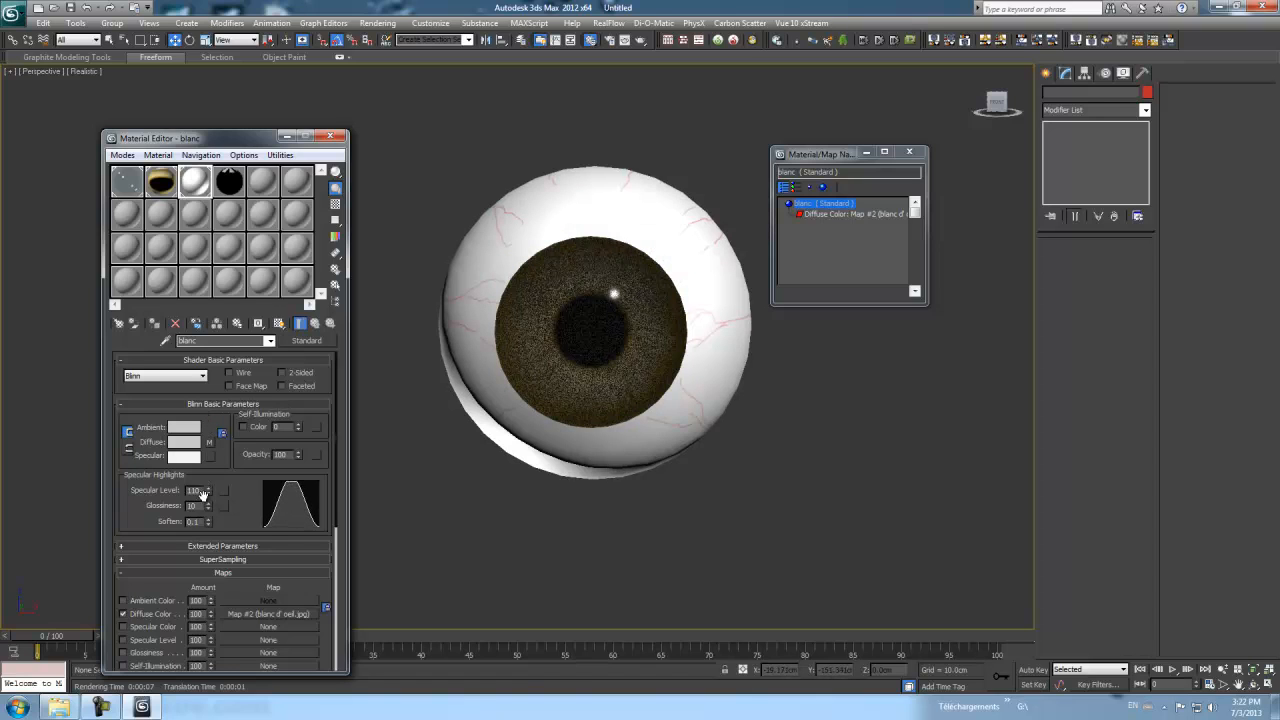
pyautogui.moveTo(209, 507); pyautogui.dragTo(207, 465)
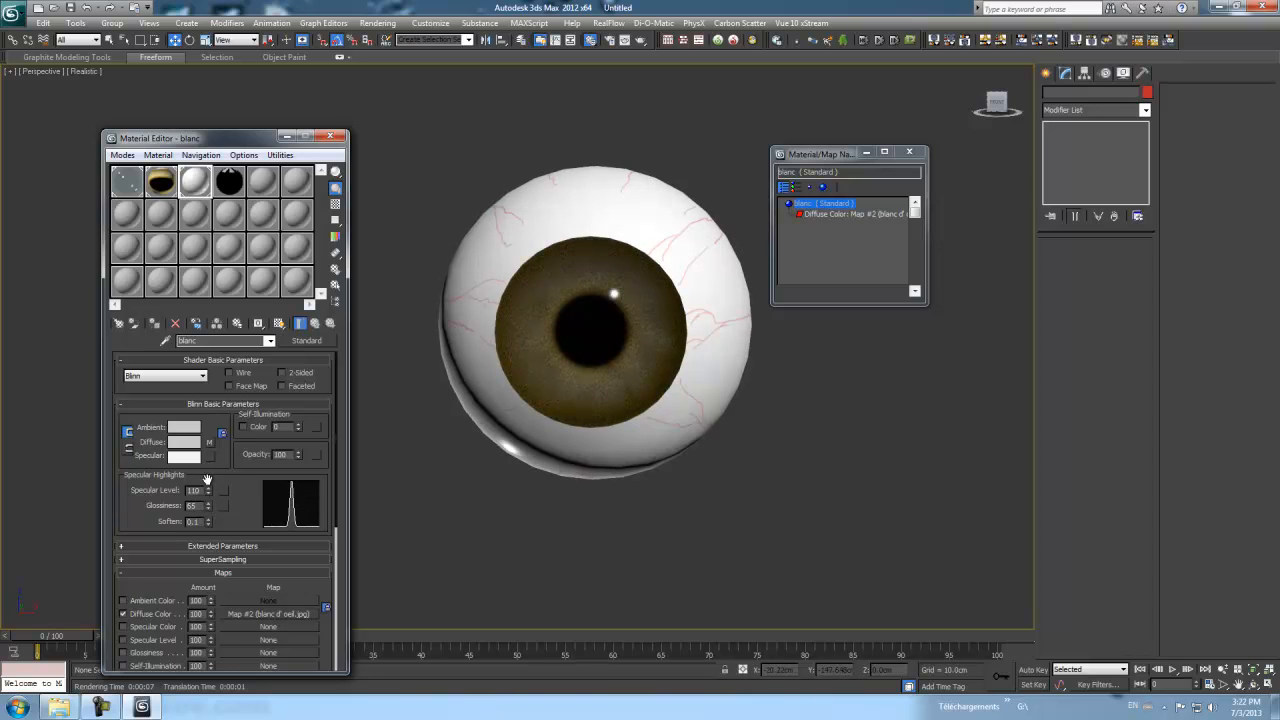
pyautogui.moveTo(208, 495)
pyautogui.mouseDown()
pyautogui.moveTo(207, 483)
pyautogui.moveTo(208, 494)
pyautogui.mouseUp()
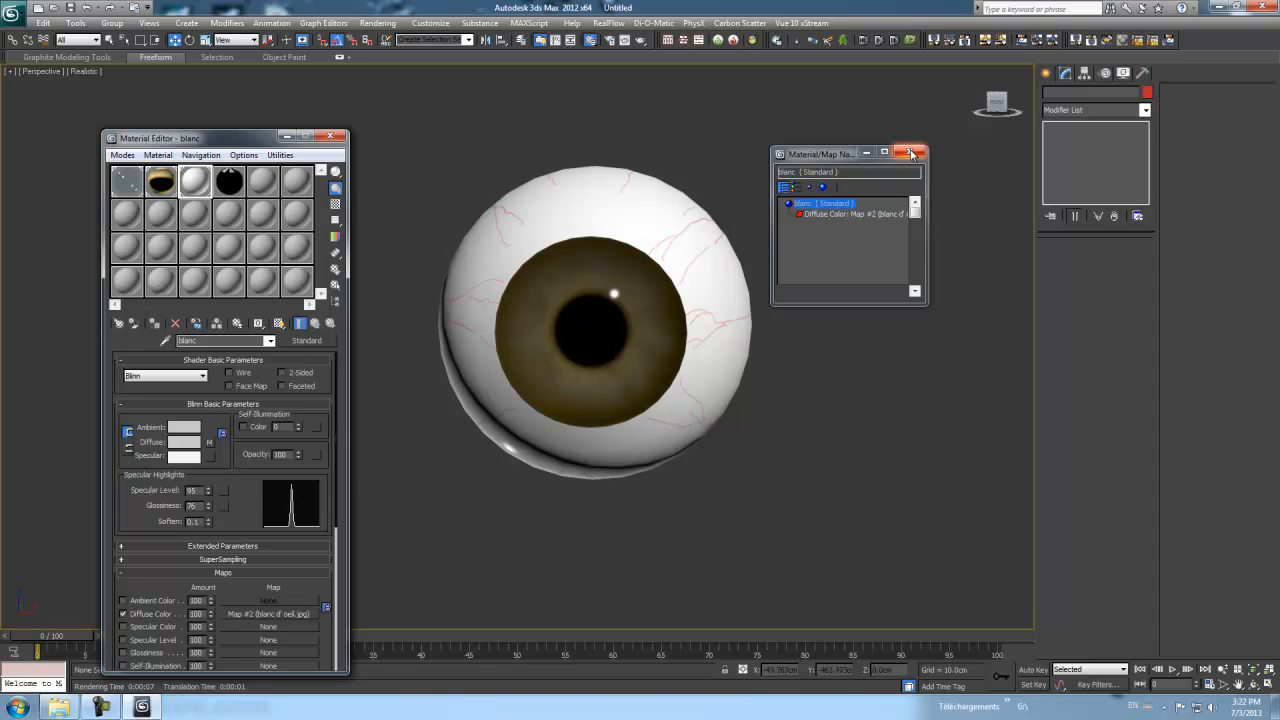
# - Test-render the eye with its glossier white, then close the render and the material editor
pyautogui.click(641, 41)
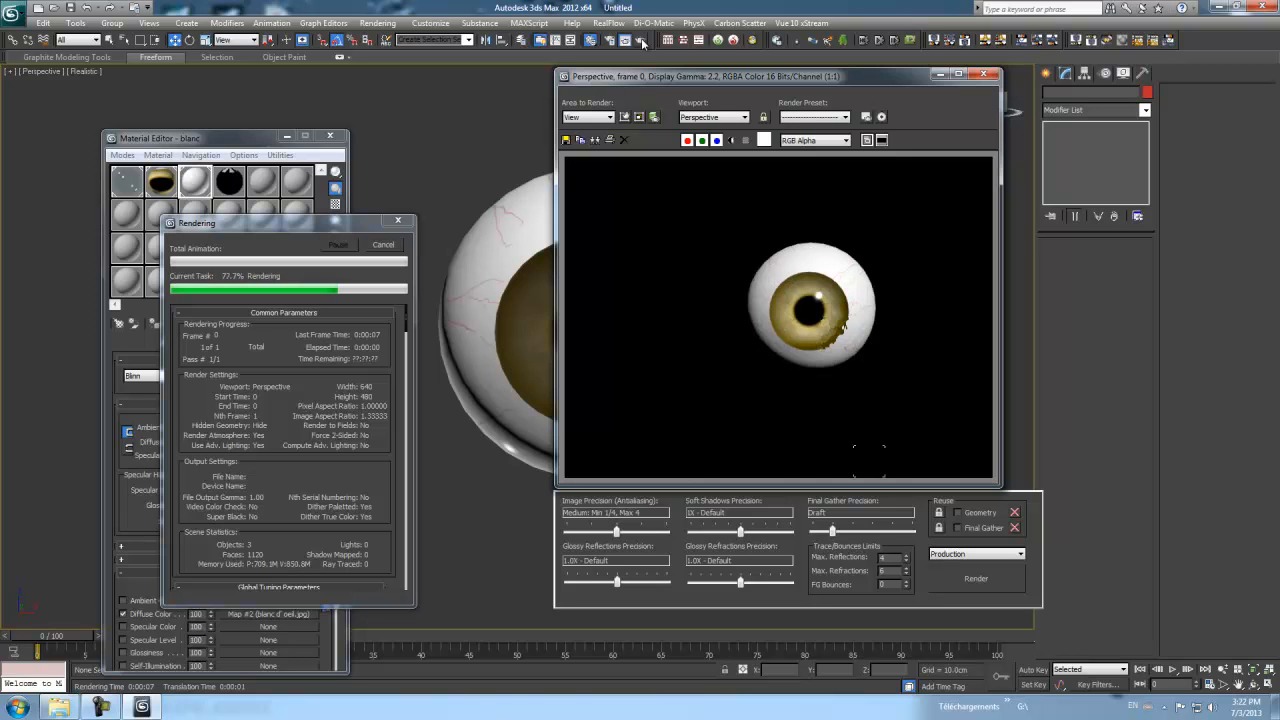
pyautogui.click(983, 74)
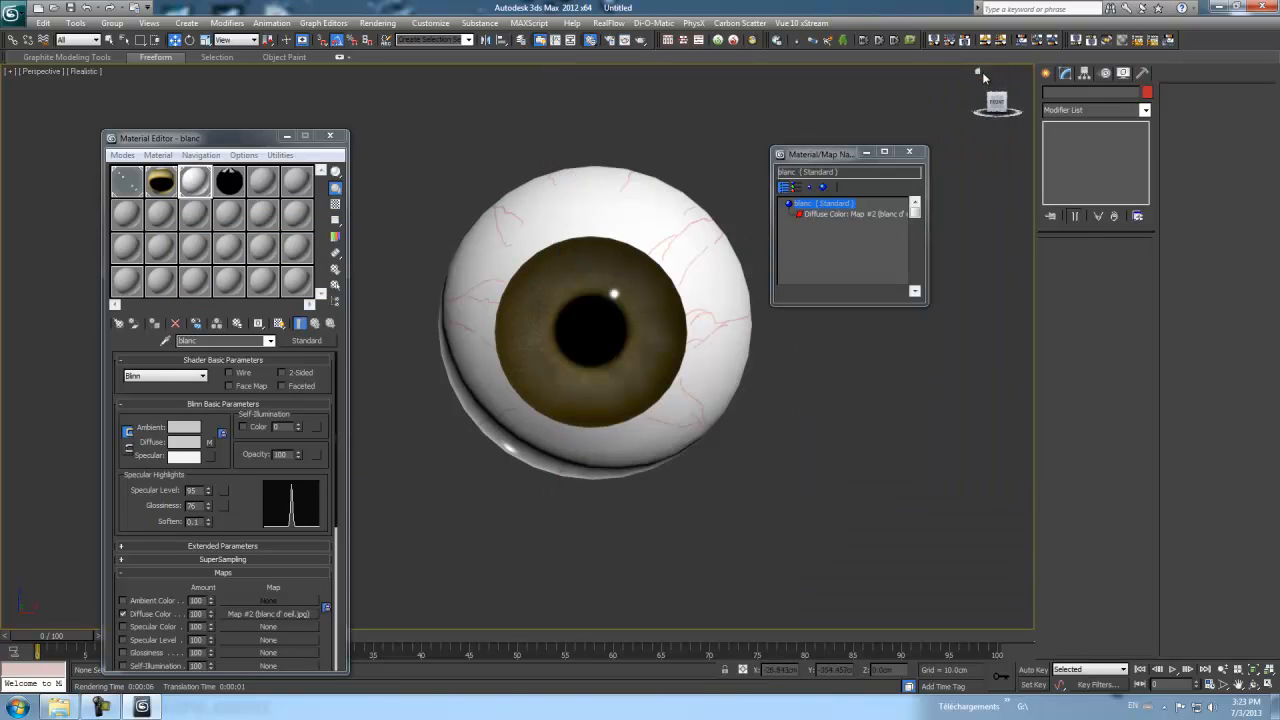
pyautogui.click(333, 138)
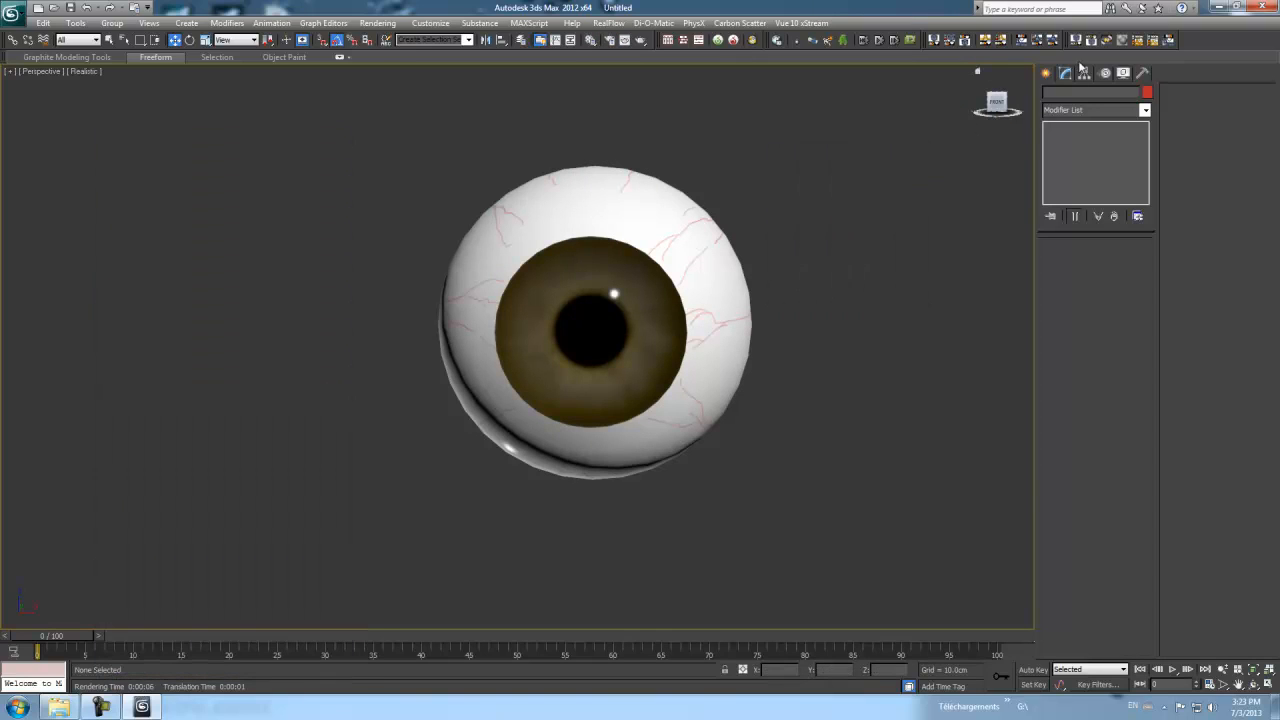
# - Create a standard Omni light in front of the eye, below and to the right of the eyeball
pyautogui.click(1046, 73)
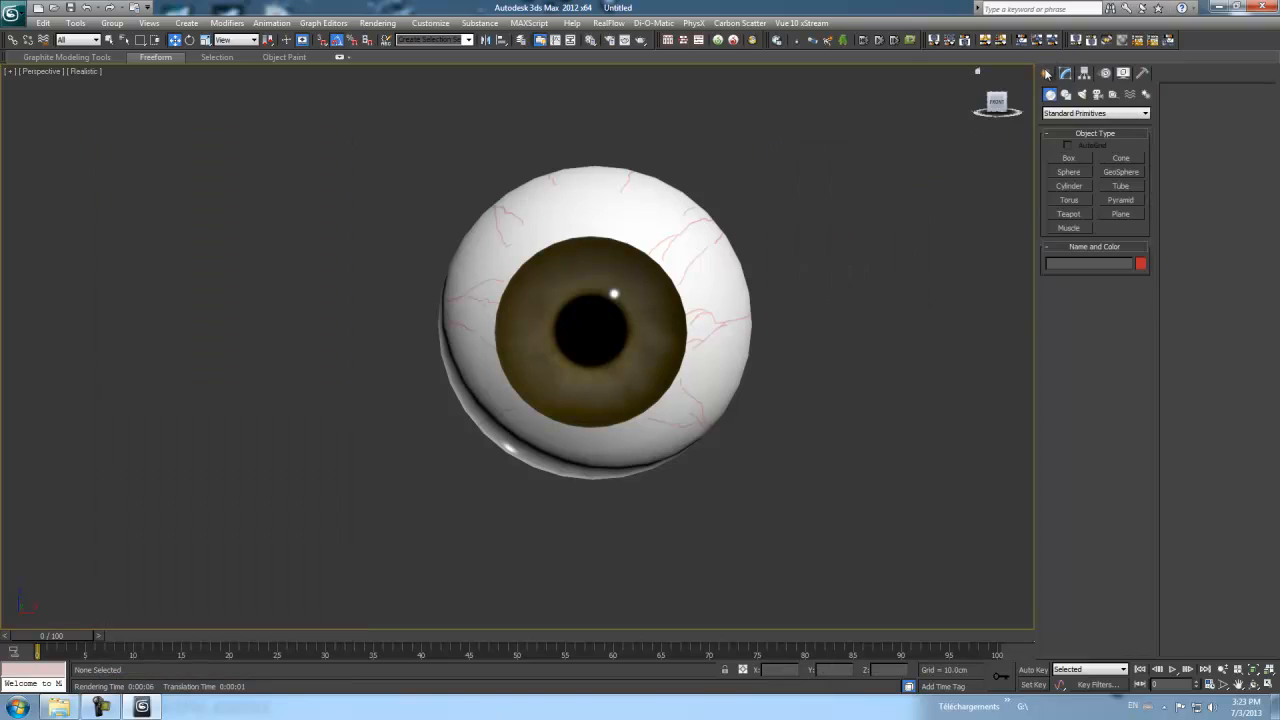
pyautogui.click(1082, 94)
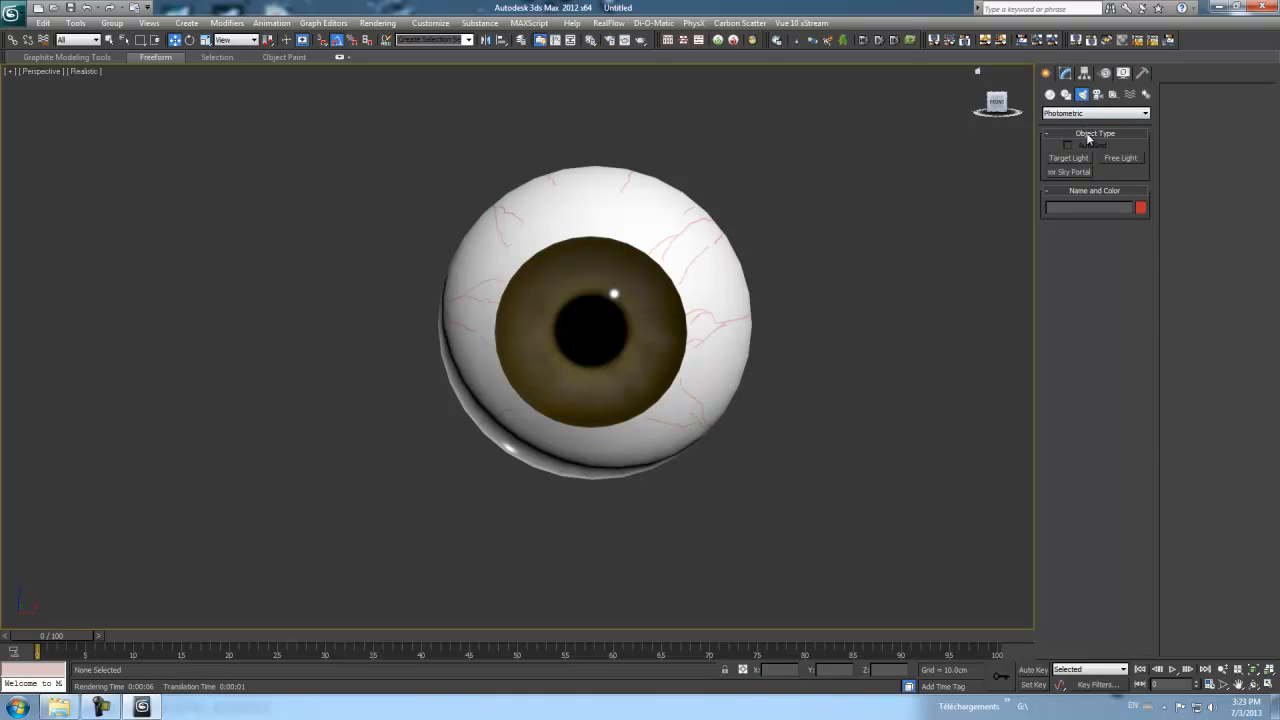
pyautogui.click(1146, 113)
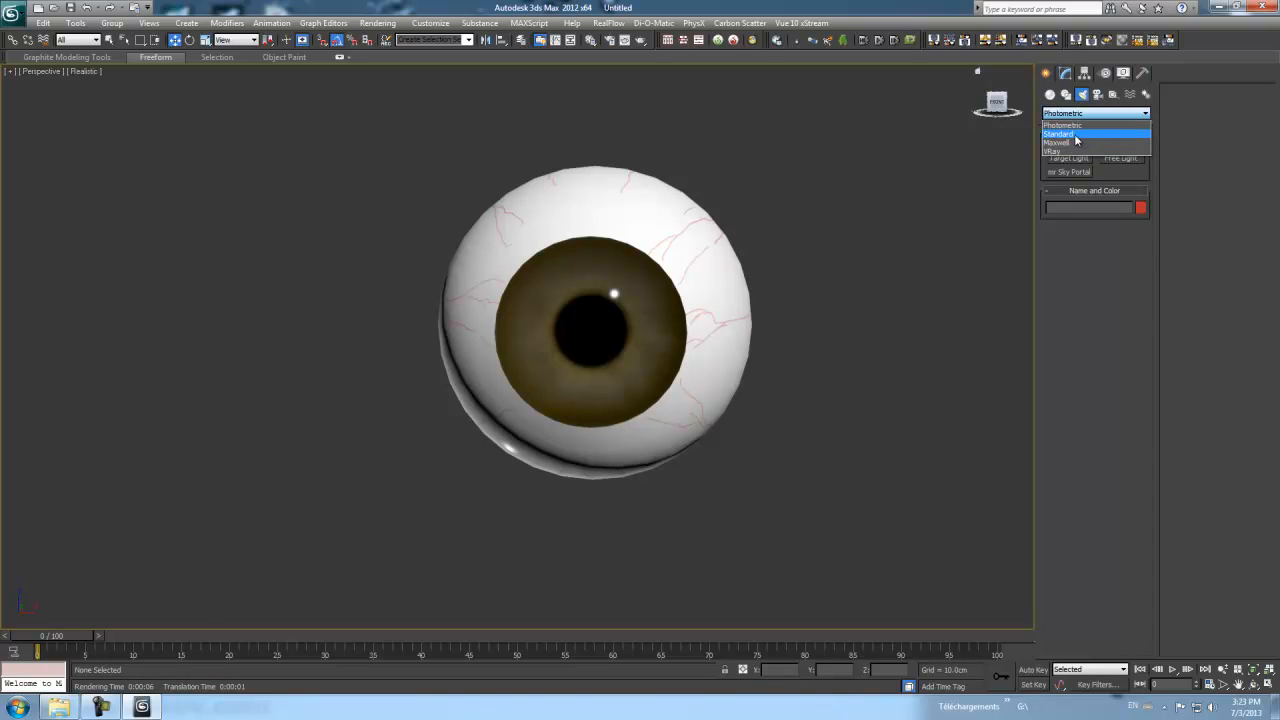
pyautogui.click(1086, 134)
pyautogui.click(1070, 186)
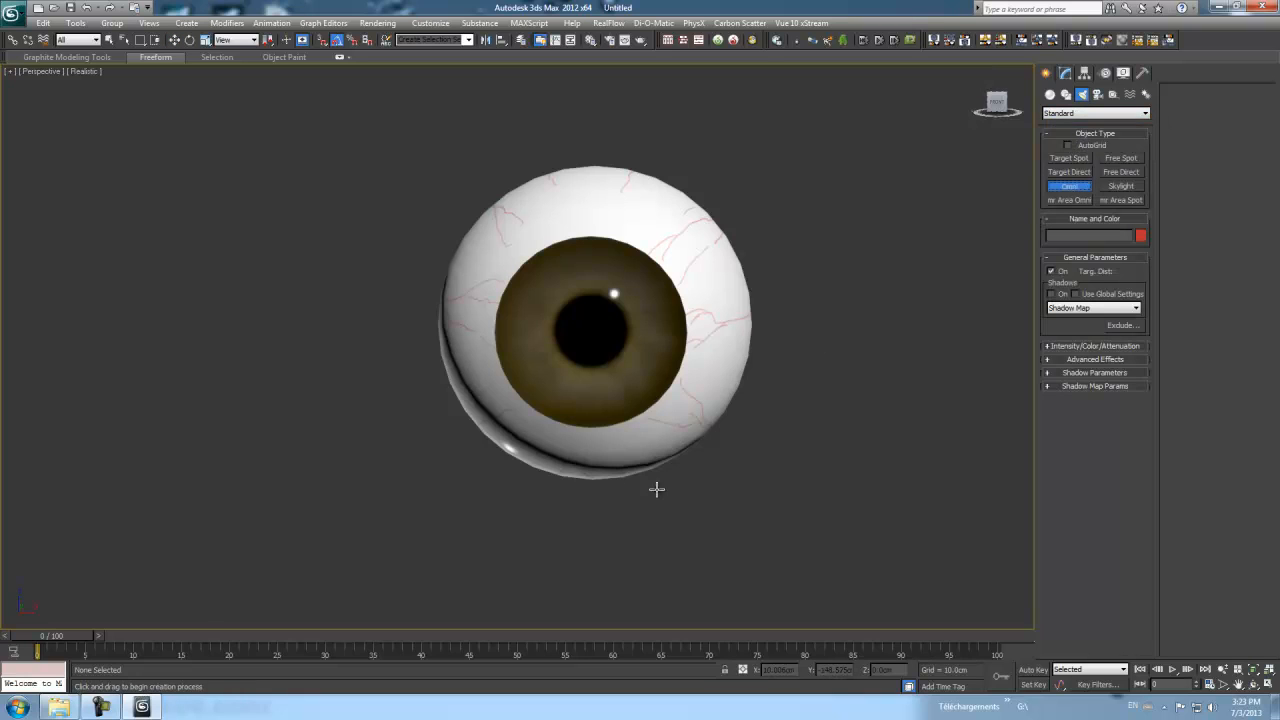
pyautogui.click(752, 568)
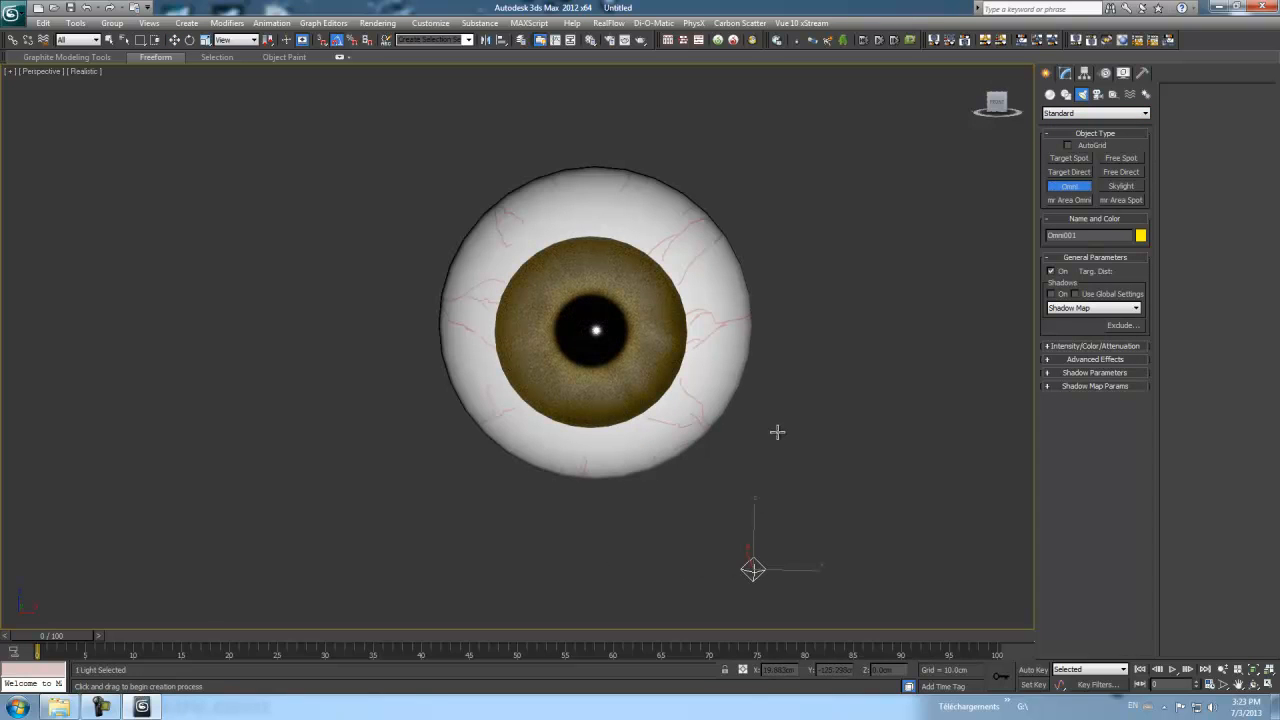
# - Raise the Omni light along Z above the eye to about 19.16 cm and test-render the lighting
pyautogui.click(174, 40)
pyautogui.moveTo(757, 520); pyautogui.dragTo(763, 268)
pyautogui.keyDown('alt'); pyautogui.moveTo(897, 413); pyautogui.dragTo(757, 478, button='middle'); pyautogui.keyUp('alt')
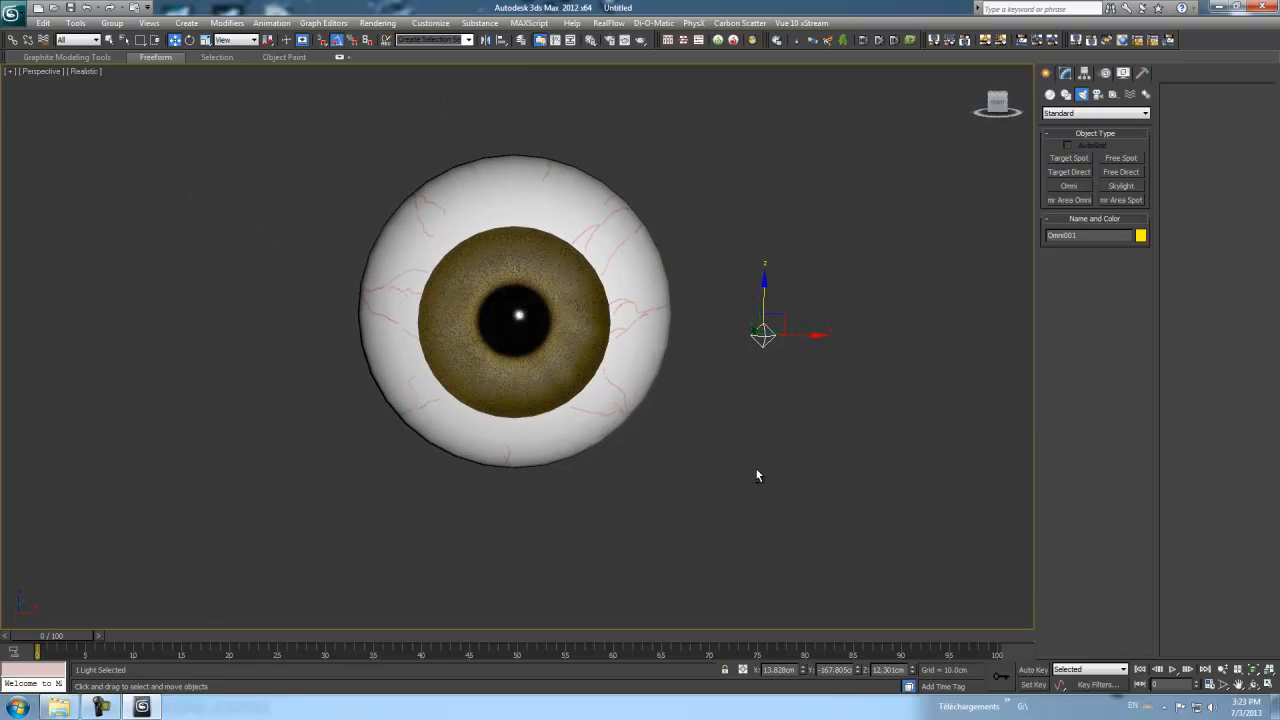
pyautogui.moveTo(764, 279); pyautogui.dragTo(781, 135)
pyautogui.moveTo(842, 367)
pyautogui.keyDown('alt'); pyautogui.mouseDown(button='middle')
pyautogui.moveTo(831, 349)
pyautogui.moveTo(837, 358)
pyautogui.mouseUp(button='middle'); pyautogui.keyUp('alt')
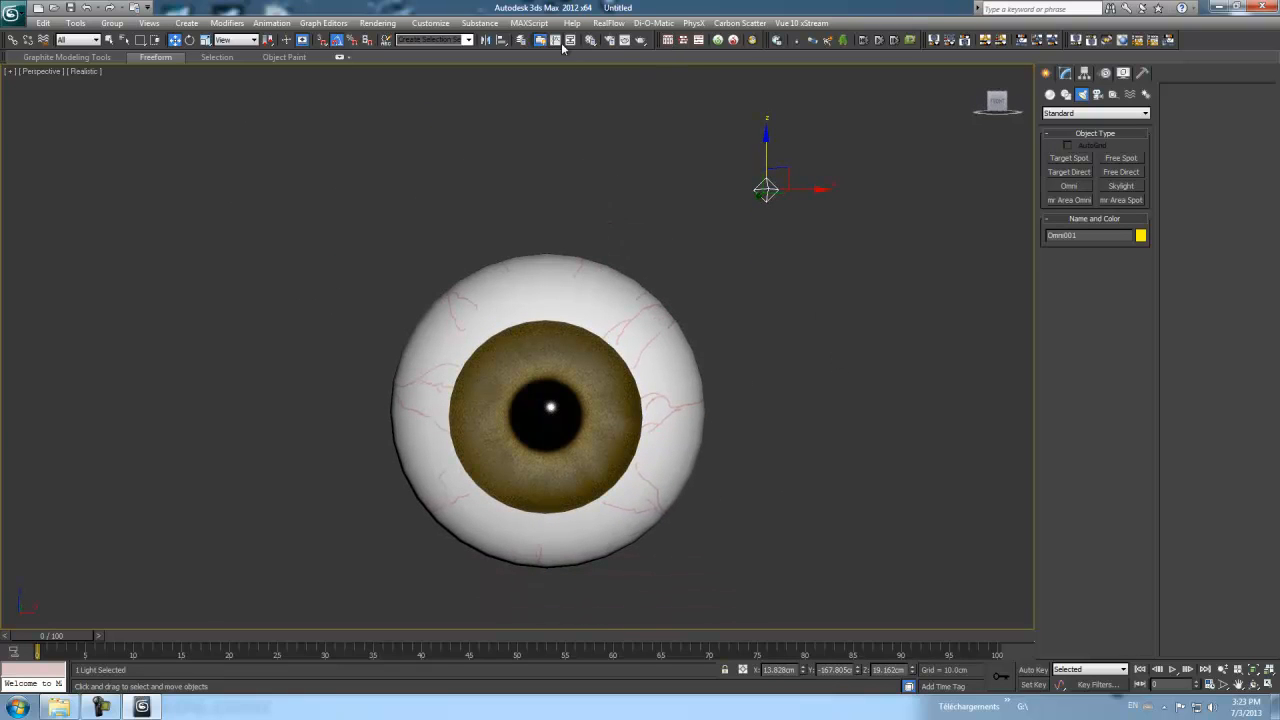
pyautogui.click(641, 41)
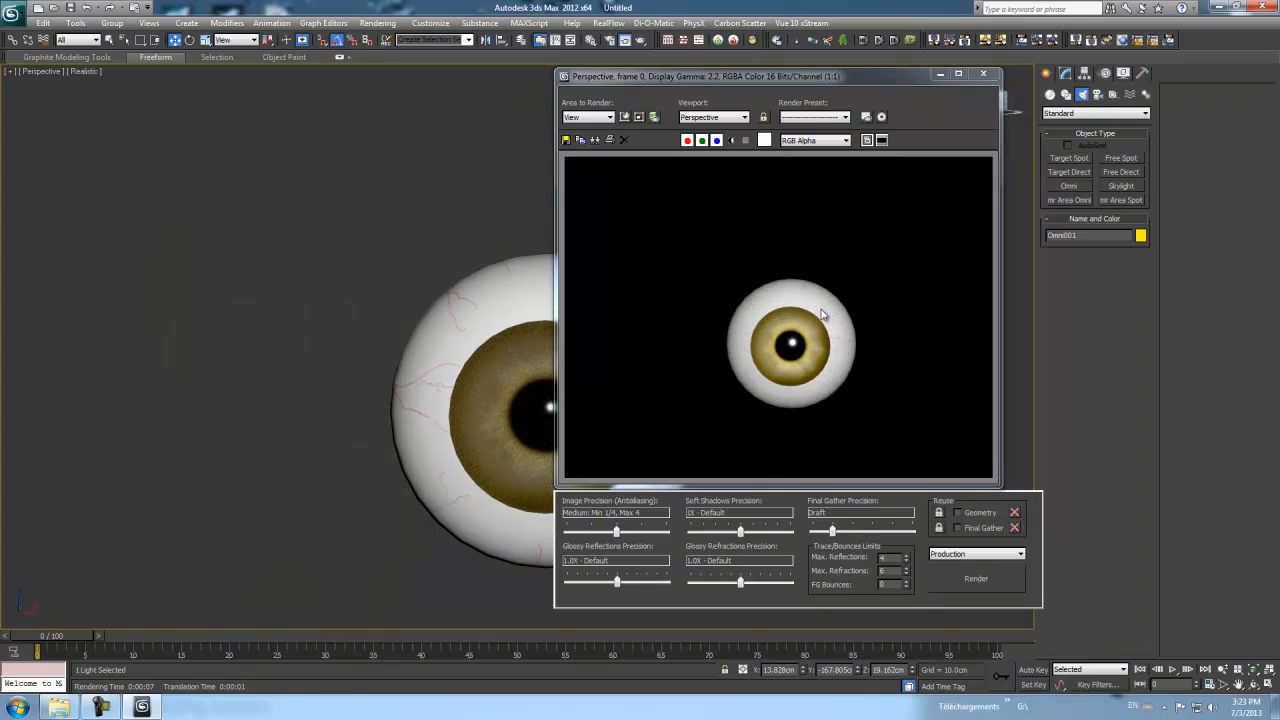
pyautogui.click(985, 76)
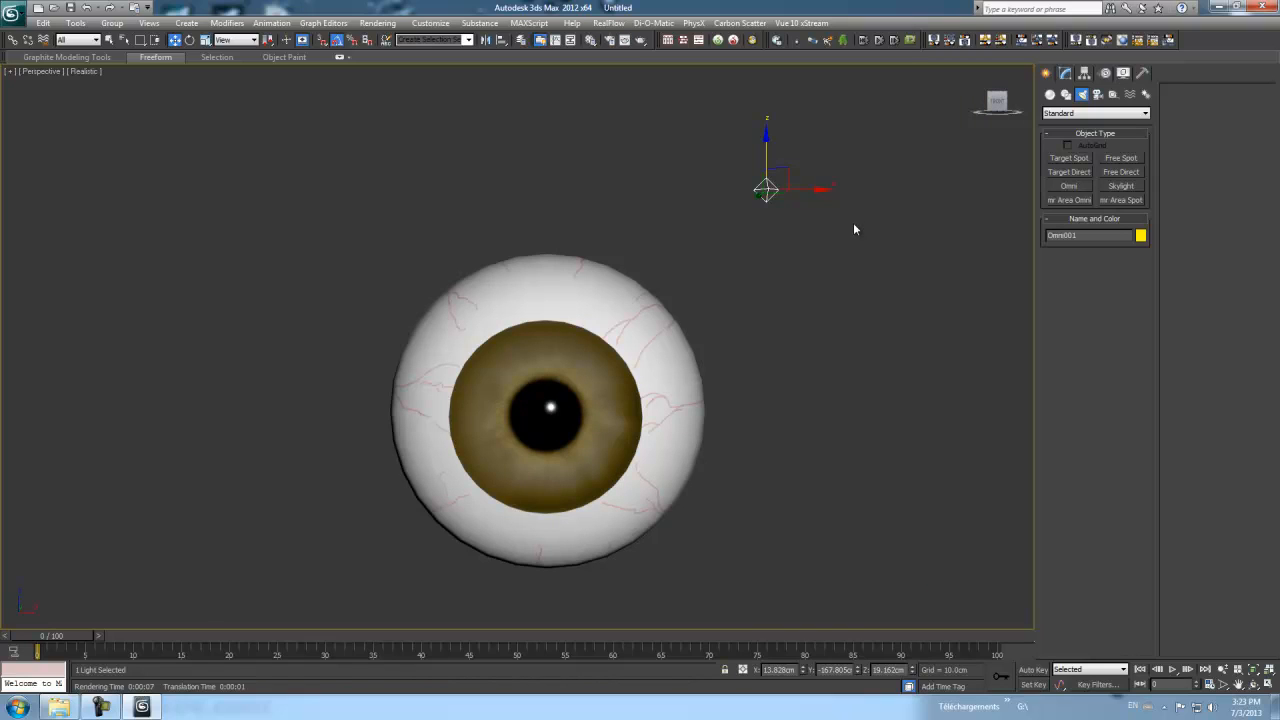
# - Hide the Omni light in the scene
pyautogui.rightClick(767, 189)
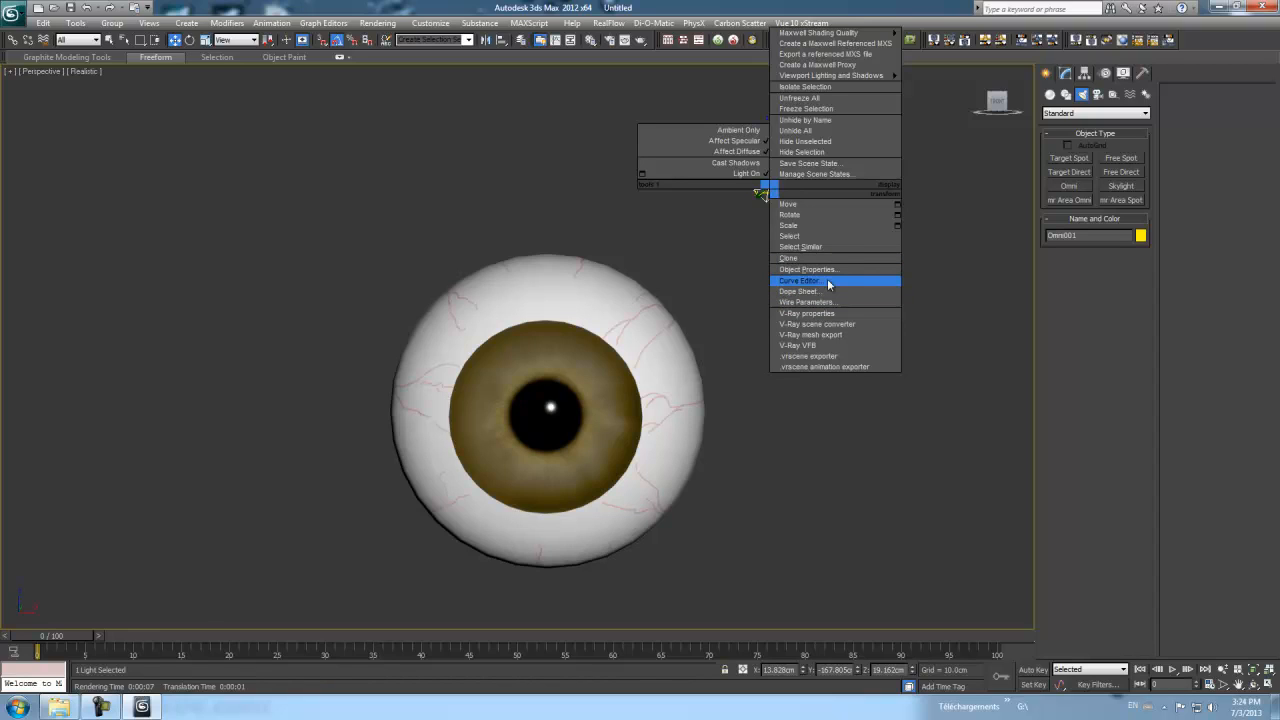
pyautogui.click(725, 280)
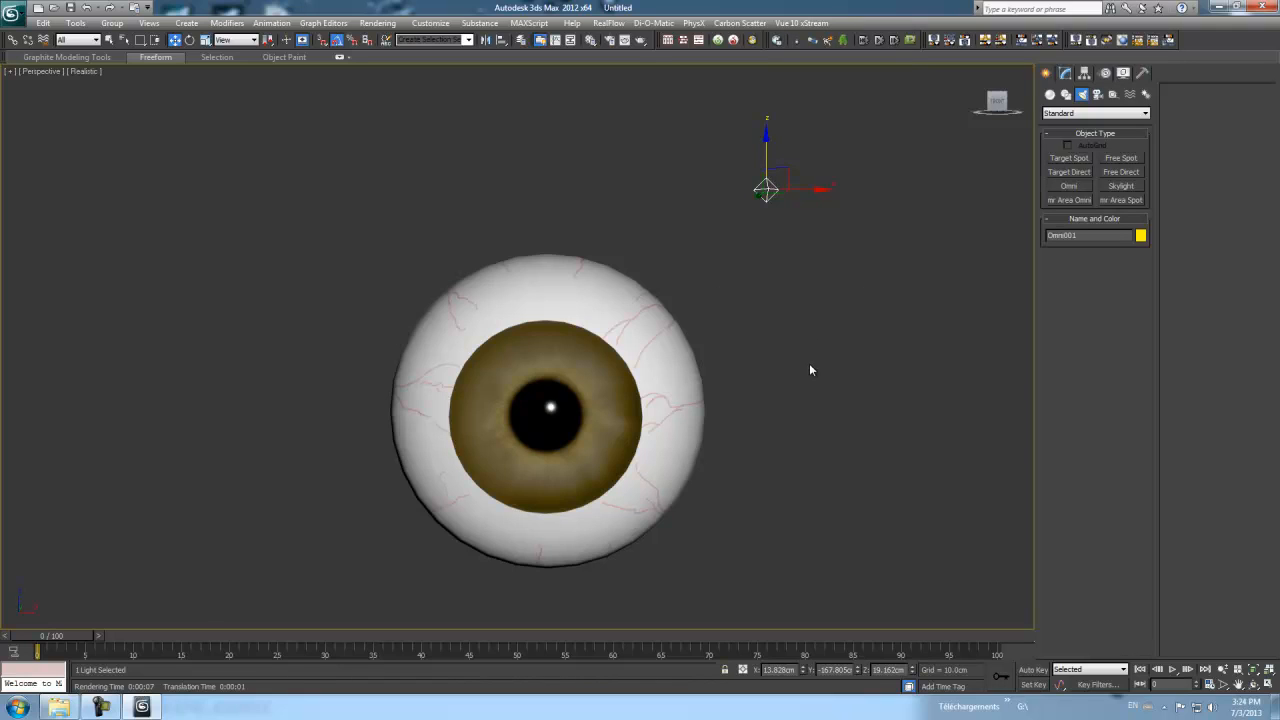
pyautogui.click(849, 319)
pyautogui.scroll(-2, 849, 319)
pyautogui.scroll(1, 849, 319)
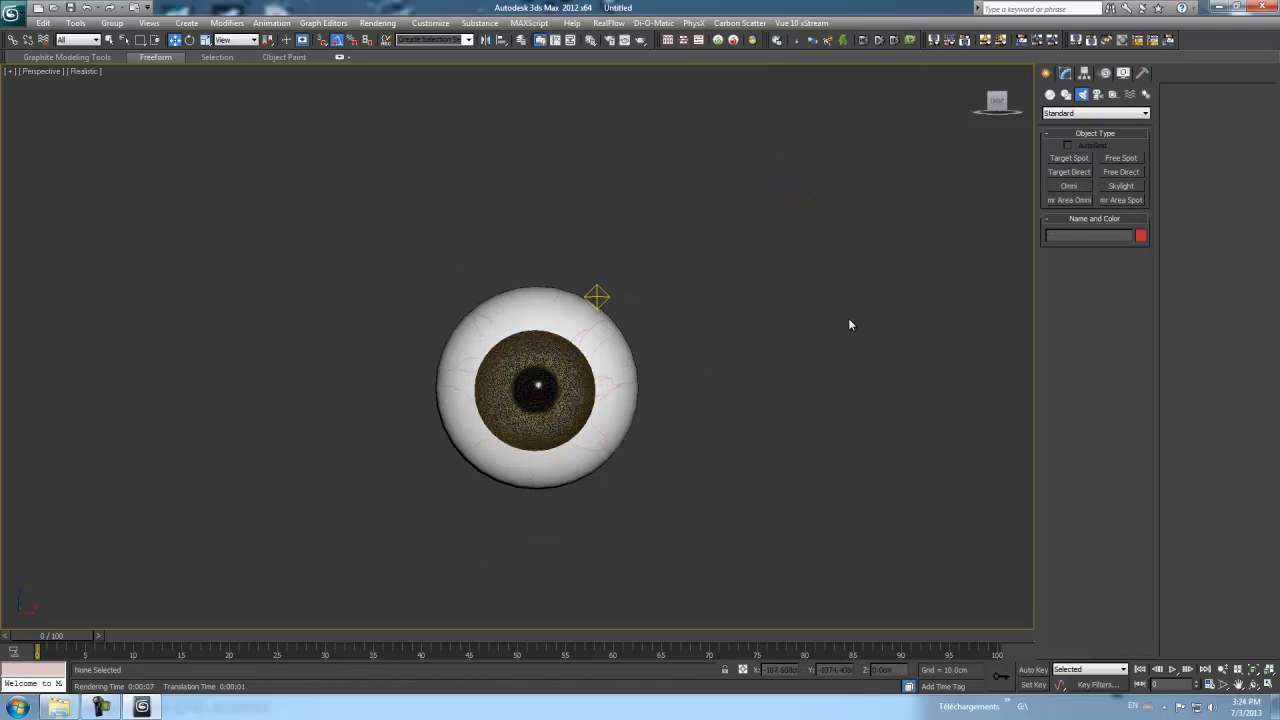
pyautogui.click(598, 295)
pyautogui.rightClick(598, 295)
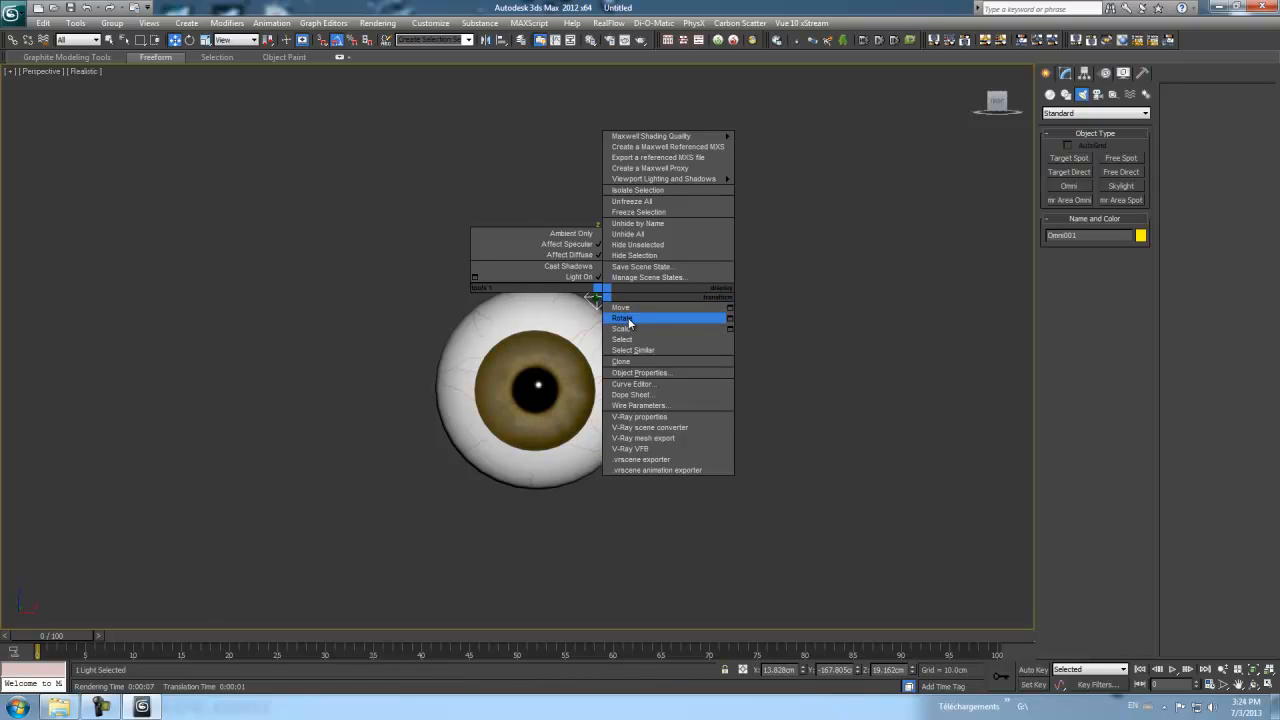
pyautogui.click(630, 256)
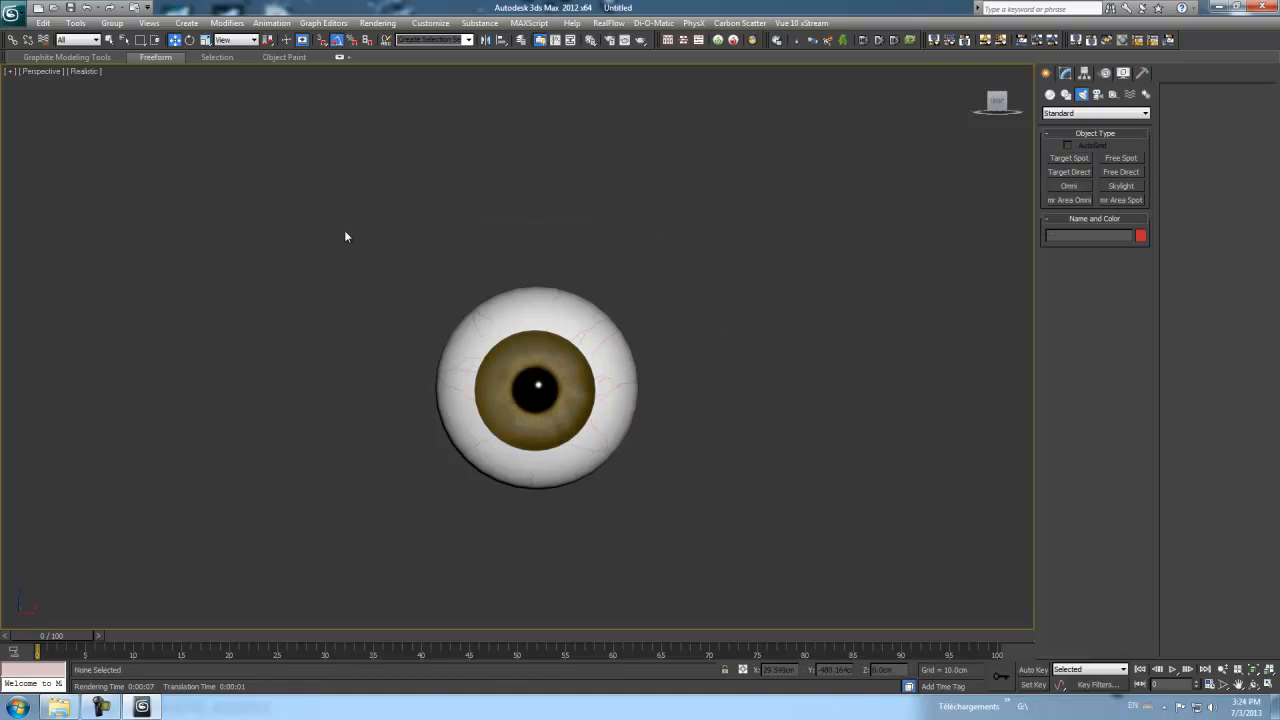
# - Select all three parts of the eye and group them under the name "oeil G"
pyautogui.moveTo(691, 246); pyautogui.dragTo(726, 520)
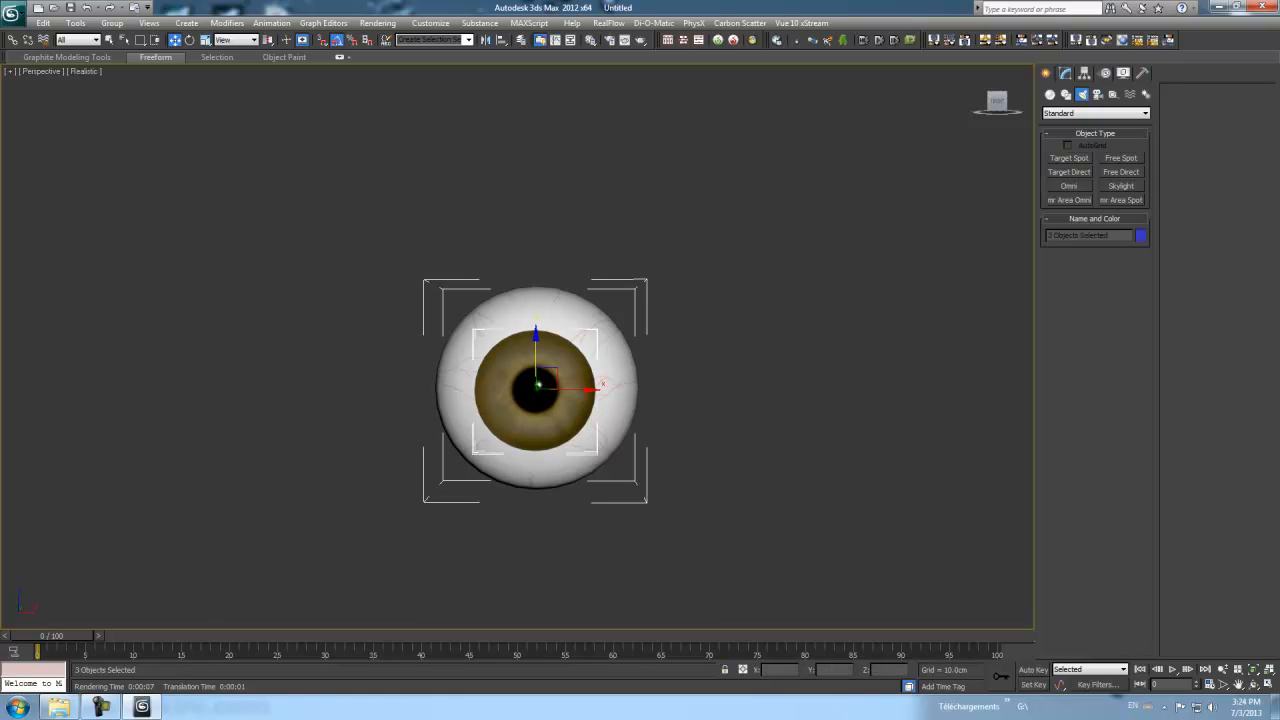
pyautogui.click(118, 23)
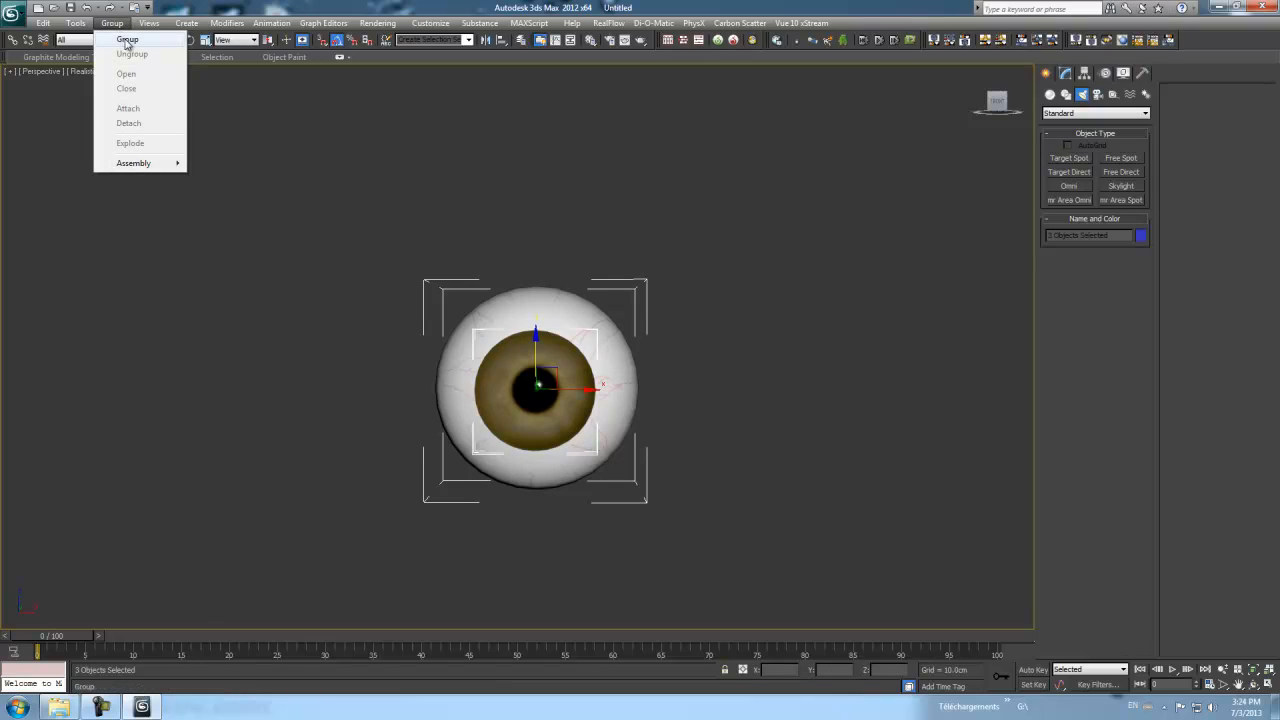
pyautogui.click(127, 40)
pyautogui.press('BackSpace')
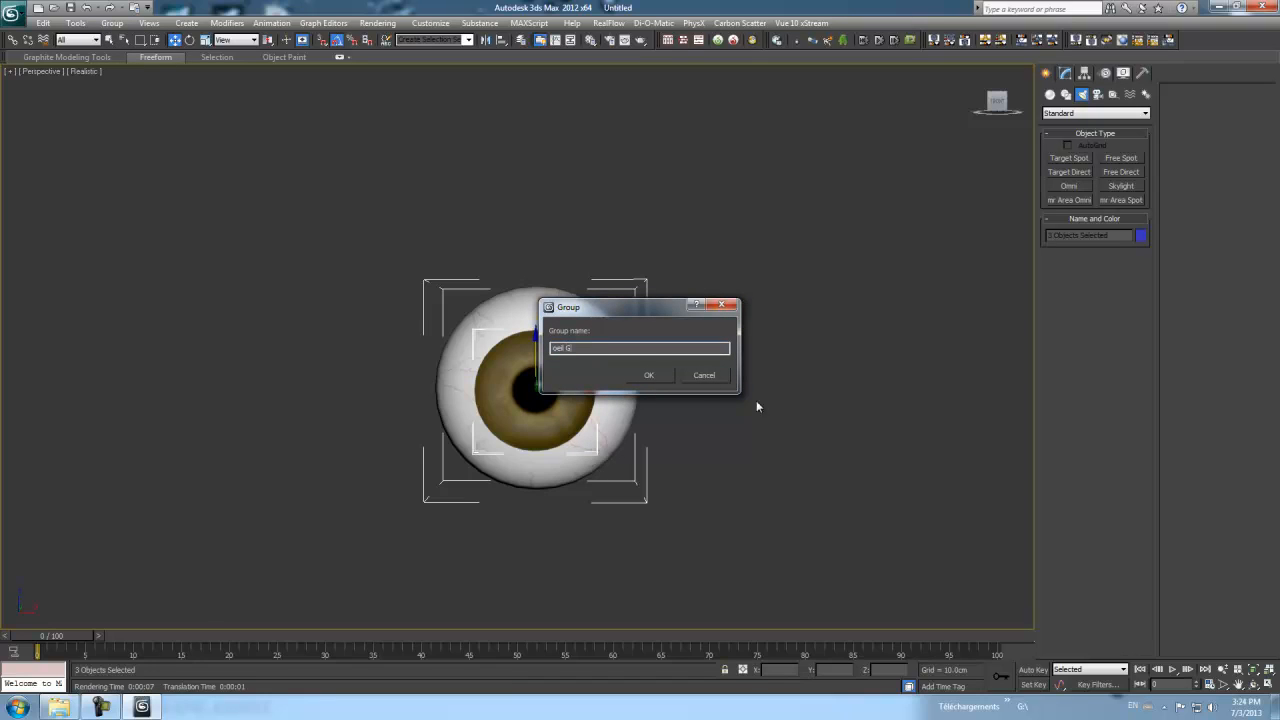
pyautogui.click(669, 374)
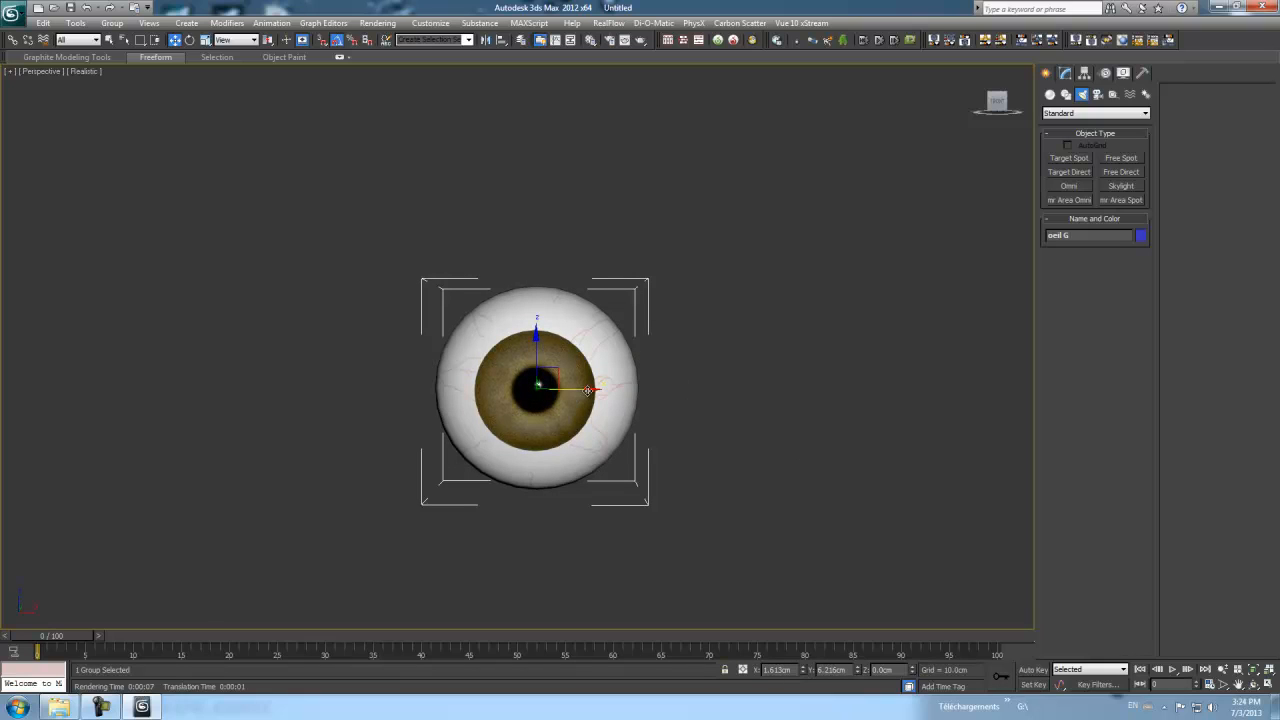
# - Clone the eye group along X to about 83.63 cm as a single copy named "oeil D"
pyautogui.keyDown('shift'); pyautogui.moveTo(589, 390); pyautogui.dragTo(887, 402); pyautogui.keyUp('shift')
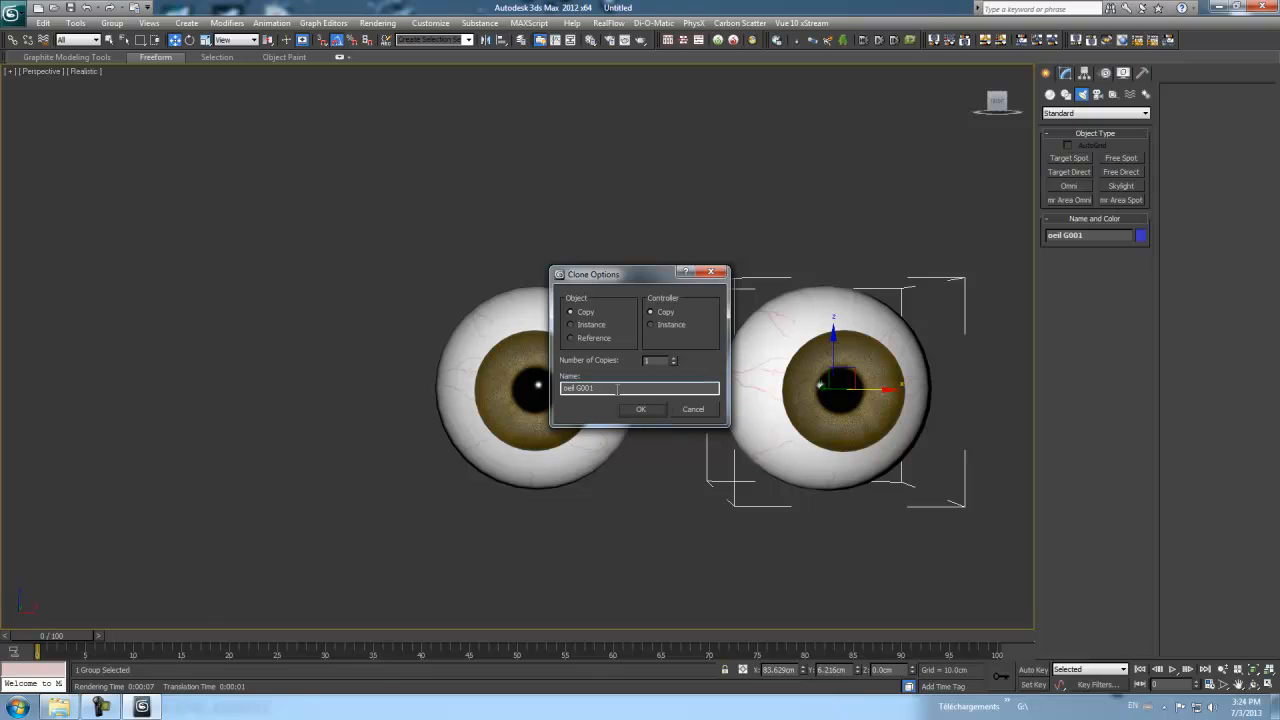
pyautogui.moveTo(607, 389); pyautogui.dragTo(564, 389)
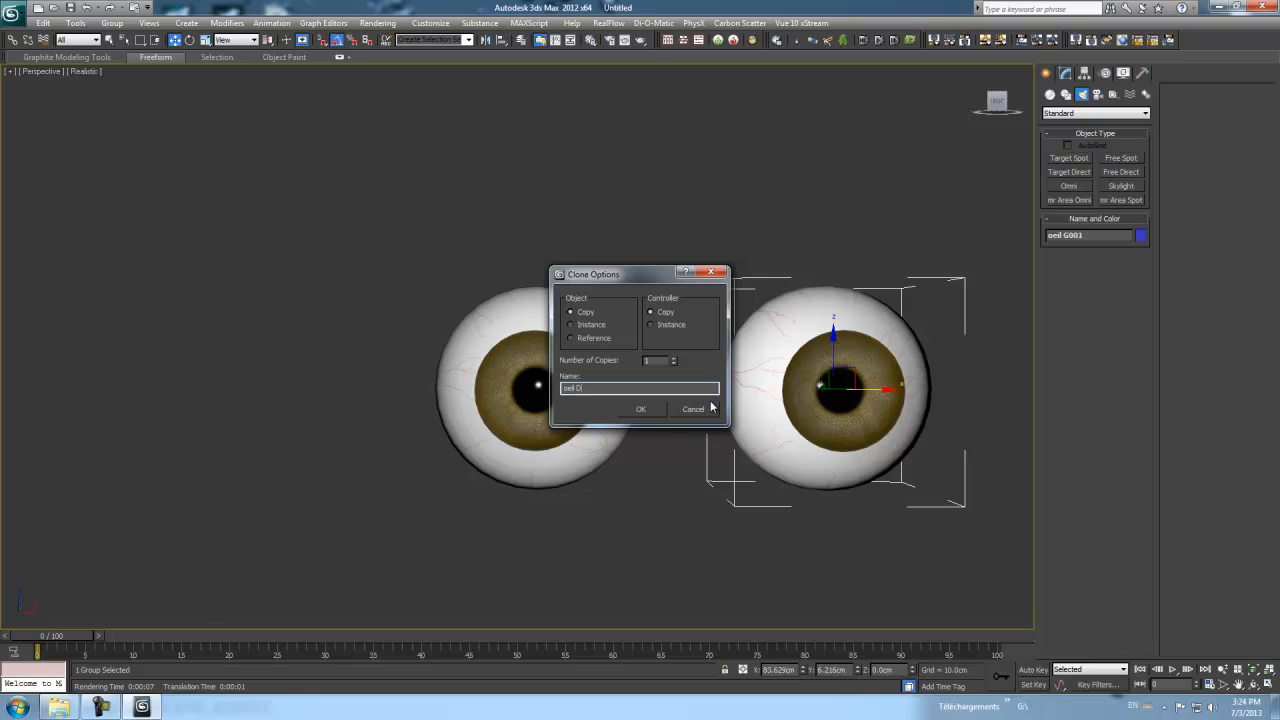
pyautogui.click(642, 409)
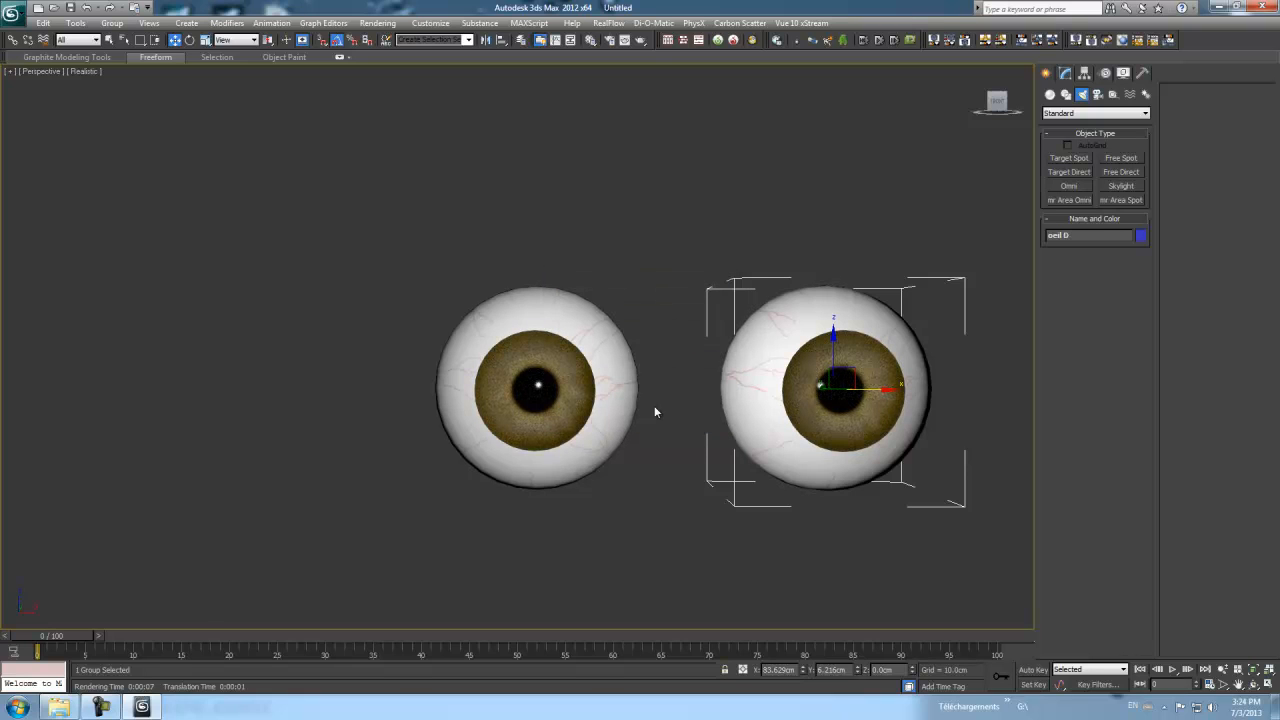
pyautogui.moveTo(664, 410)
pyautogui.mouseDown(button='middle')
pyautogui.moveTo(494, 343)
pyautogui.moveTo(520, 360)
pyautogui.mouseUp(button='middle')
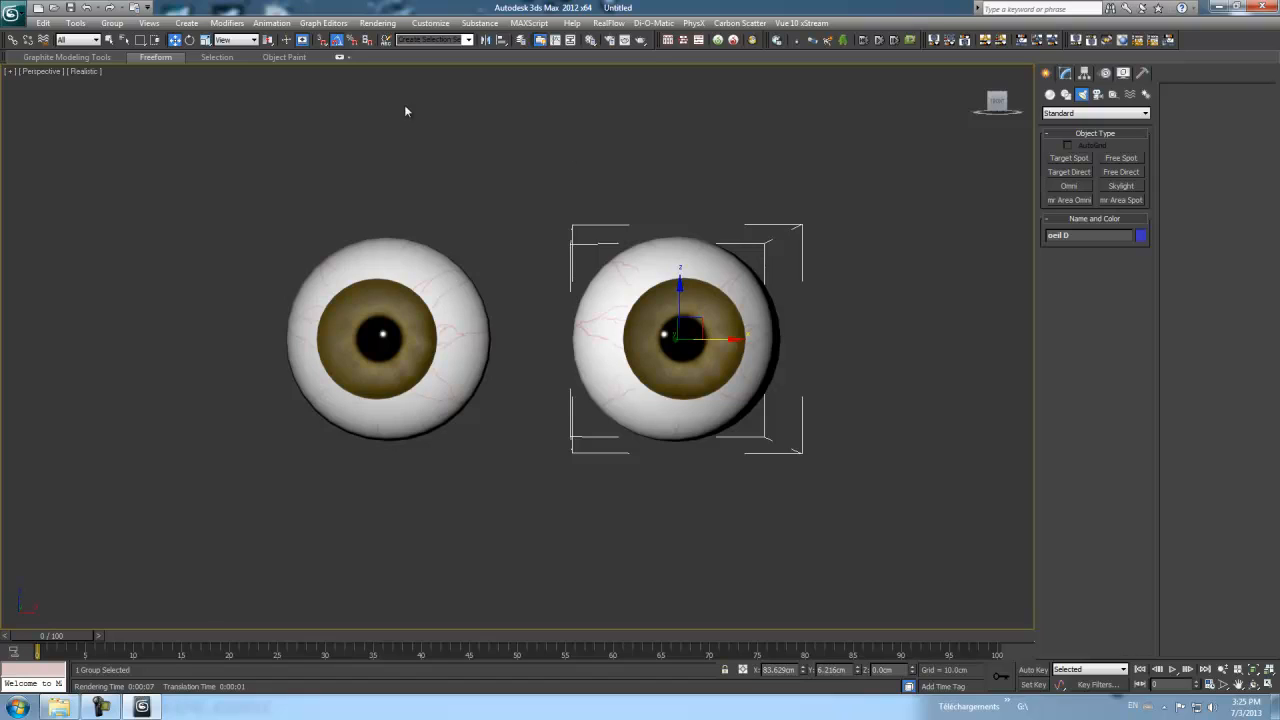
# - Set the perspective view's field of view to 20 in the viewport configuration and reframe both eyes
pyautogui.click(11, 72)
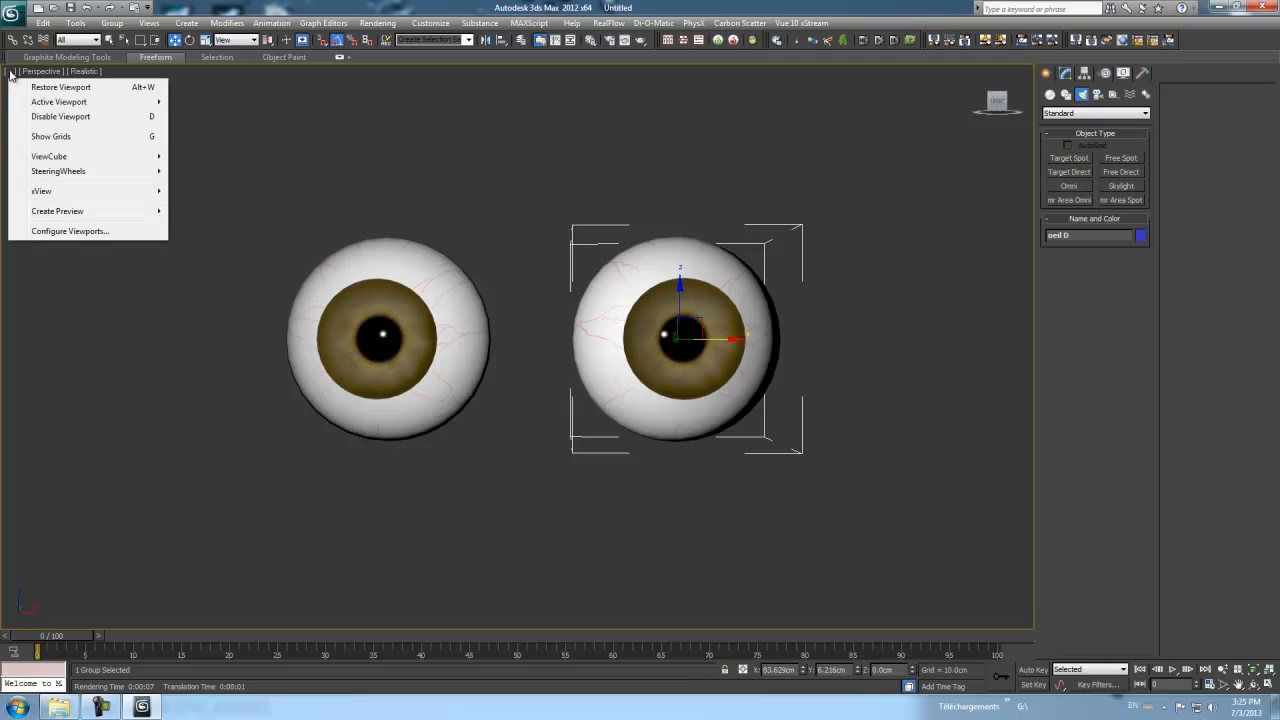
pyautogui.click(76, 230)
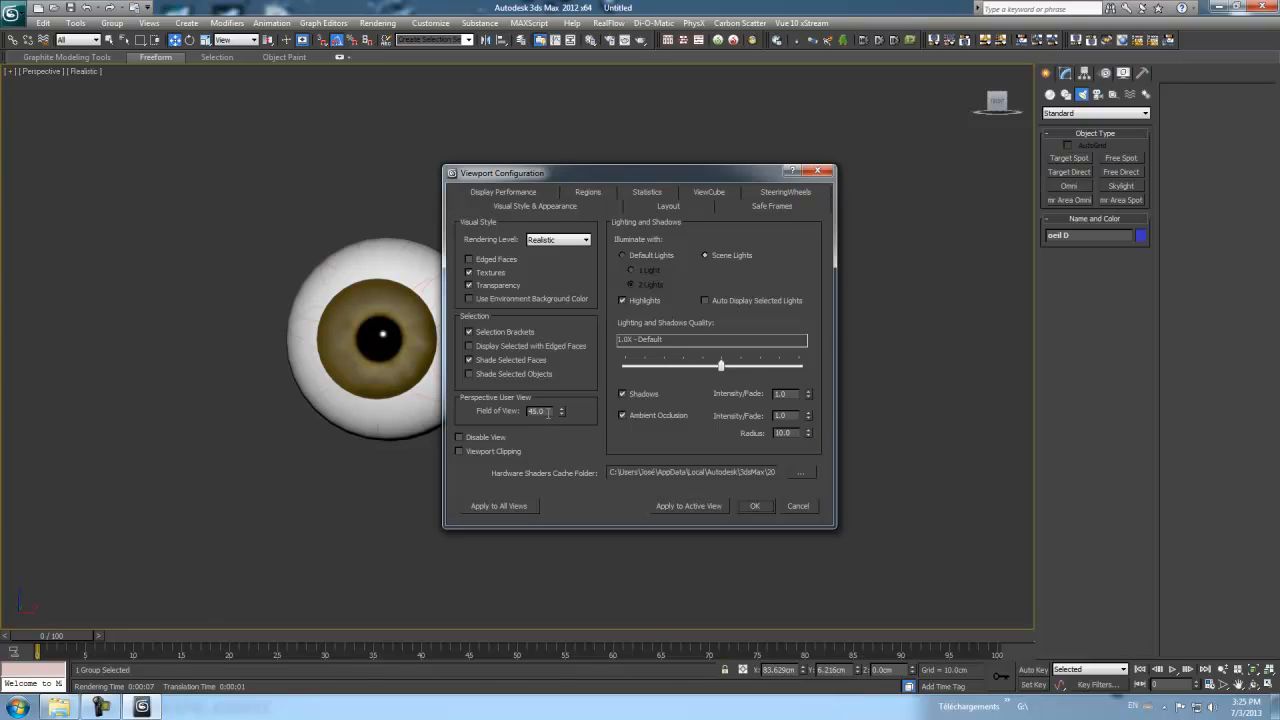
pyautogui.moveTo(548, 411); pyautogui.dragTo(508, 413)
pyautogui.press('BackSpace')
pyautogui.write('20')
pyautogui.press('Return')
pyautogui.click(753, 505)
pyautogui.click(568, 393)
pyautogui.scroll(-5, 568, 390)
pyautogui.scroll(-2, 568, 405)
pyautogui.scroll(2, 568, 415)
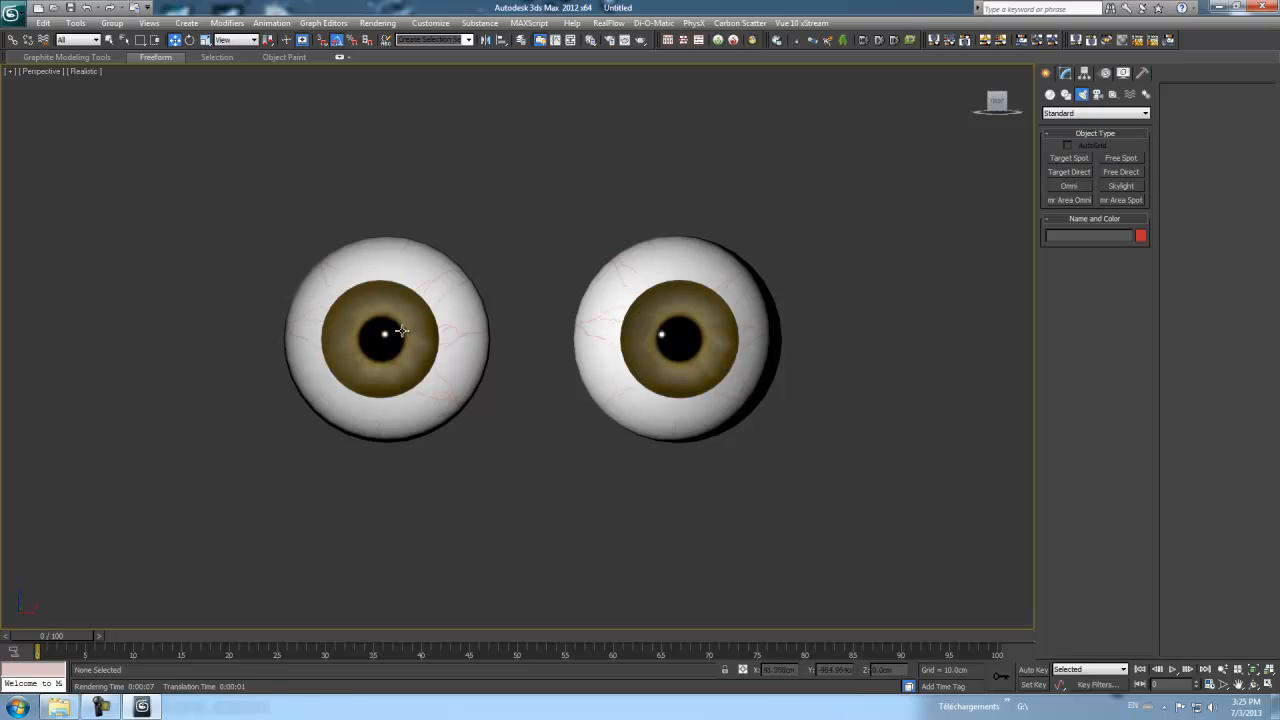
# - Unhide all objects, then move the Omni light along X past the second eye and raise it about 25 cm along Z
pyautogui.rightClick(520, 212)
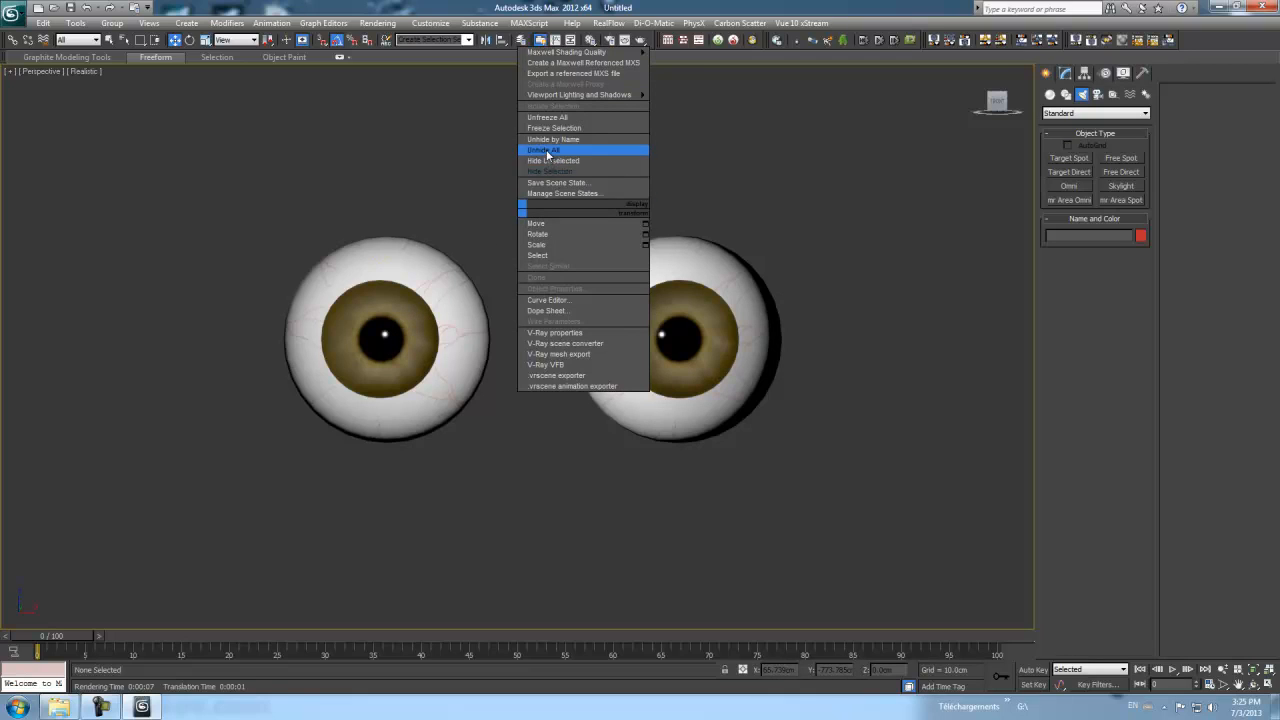
pyautogui.click(546, 153)
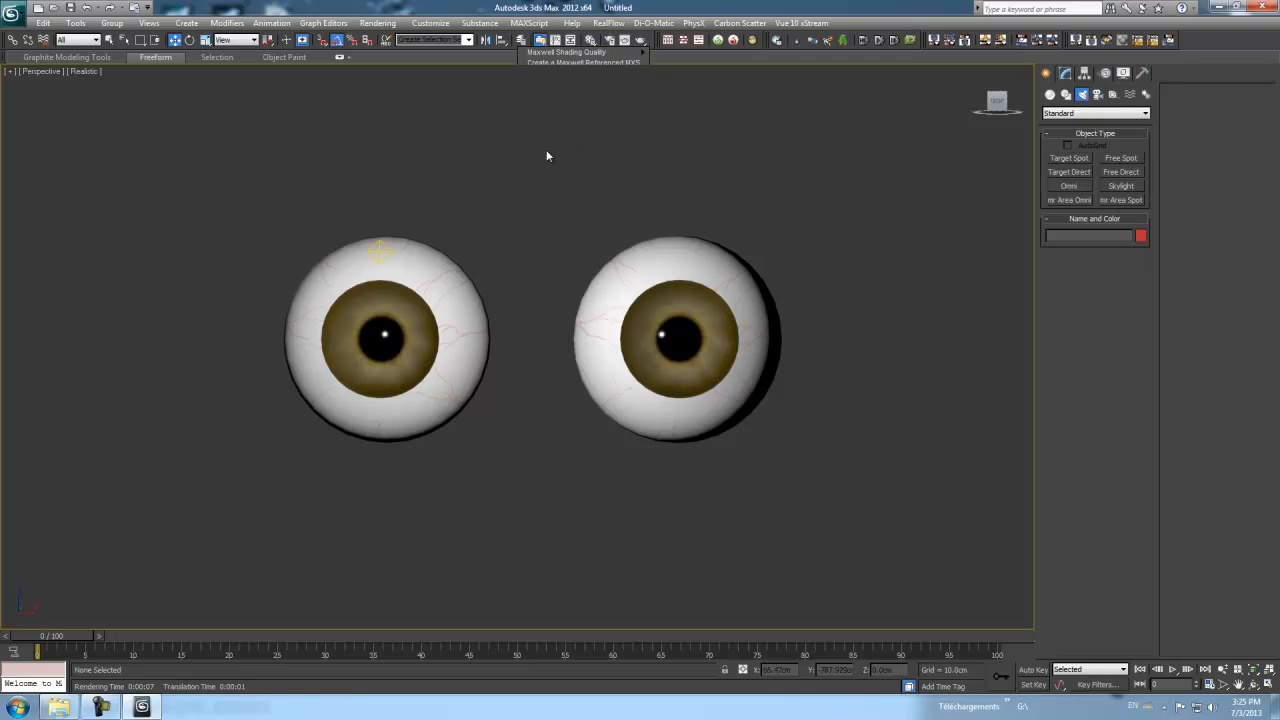
pyautogui.click(381, 250)
pyautogui.moveTo(432, 251)
pyautogui.mouseDown()
pyautogui.moveTo(921, 242)
pyautogui.moveTo(812, 242)
pyautogui.moveTo(846, 242)
pyautogui.mouseUp()
pyautogui.moveTo(804, 184); pyautogui.dragTo(804, 131)
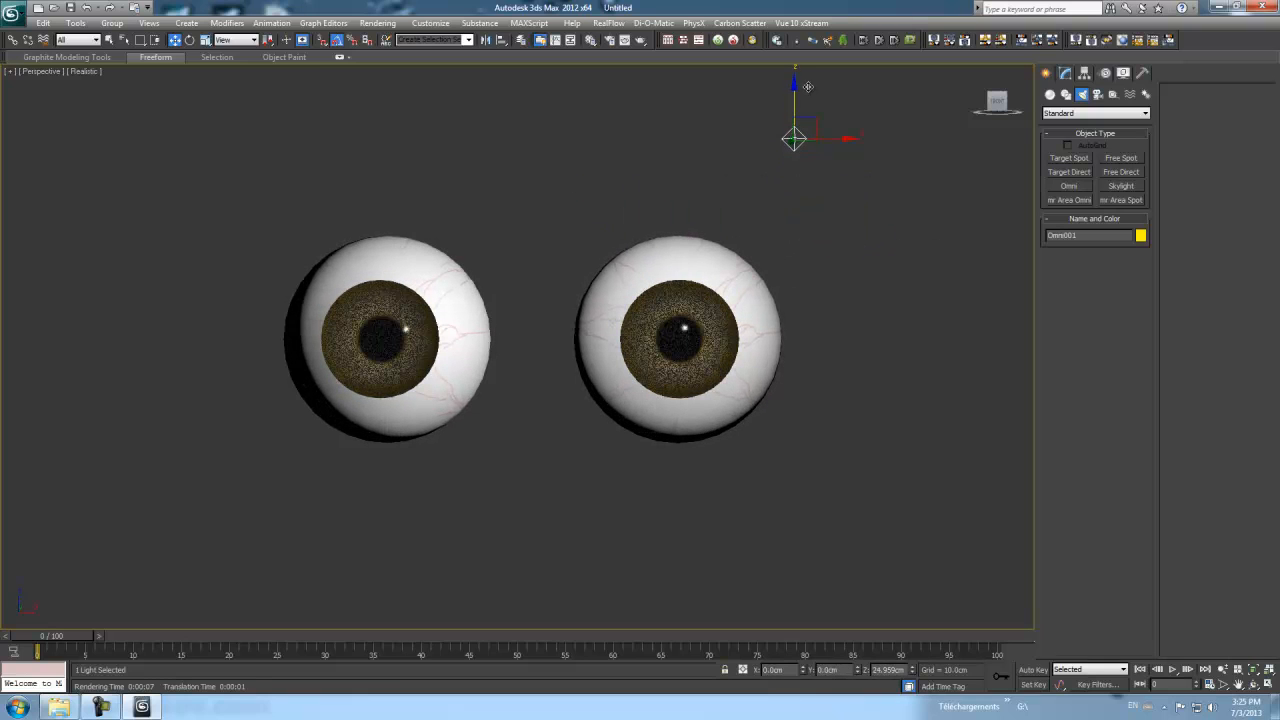
pyautogui.click(862, 353)
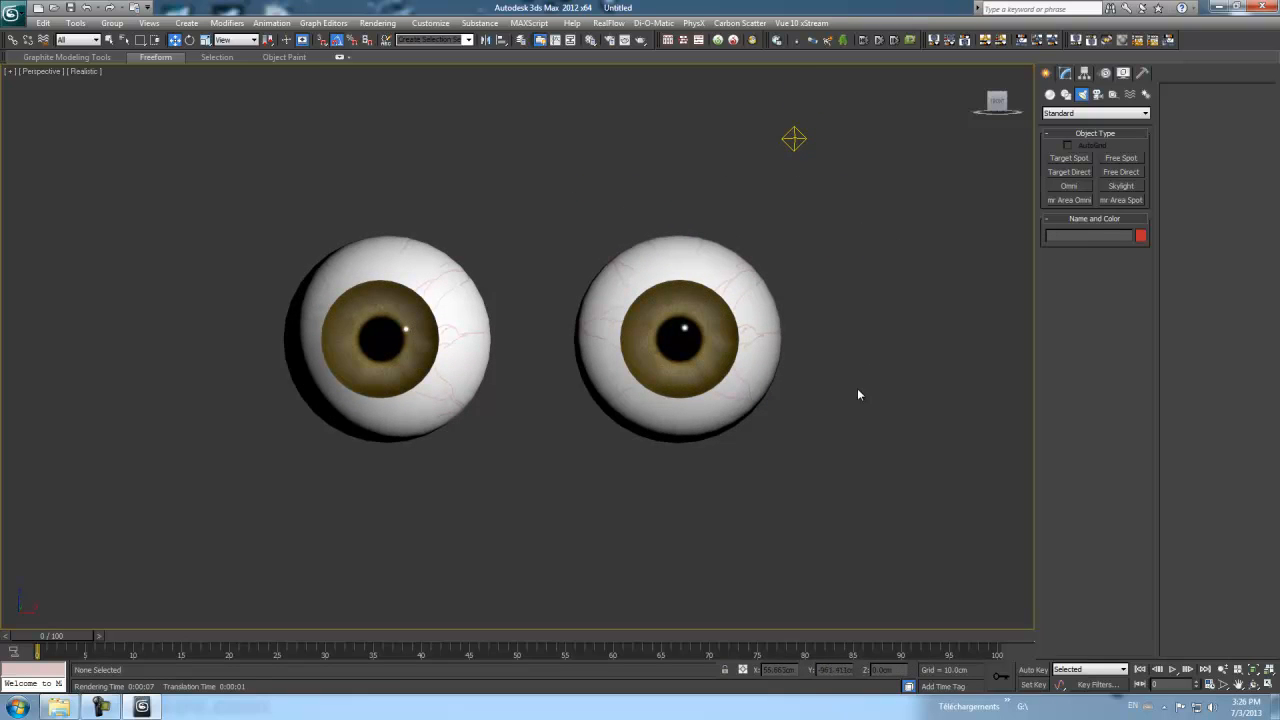
pyautogui.moveTo(854, 397); pyautogui.dragTo(871, 377, button='middle')
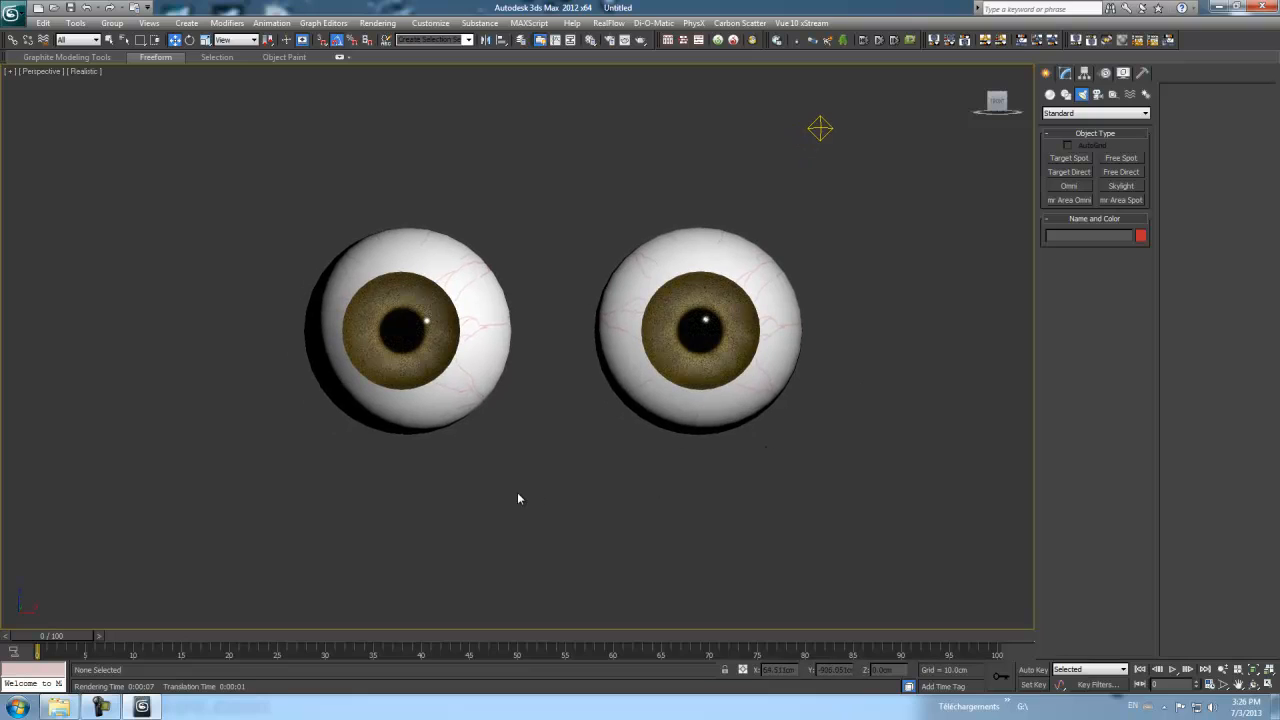
# - Create a Dummy helper in the Top view, centred in front of the two eyes at about X 49.35 cm, Y -134.63 cm
pyautogui.scroll(-5, 531, 497)
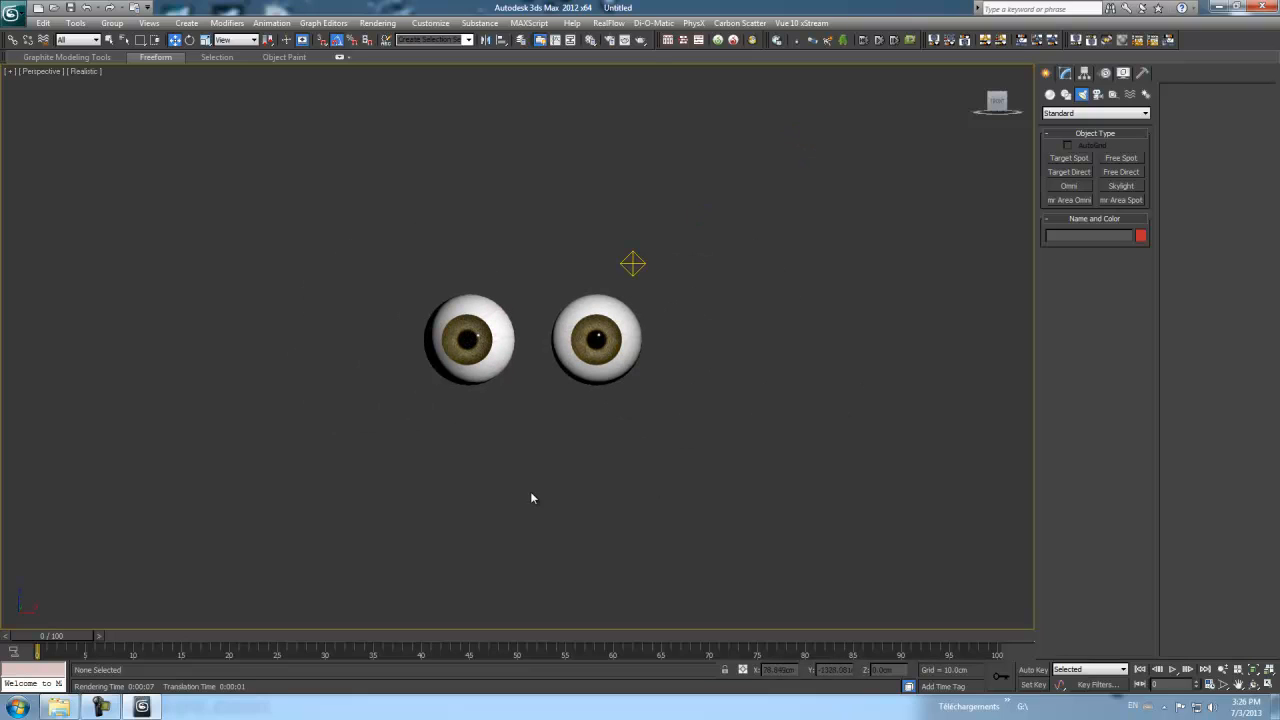
pyautogui.moveTo(587, 477)
pyautogui.keyDown('alt'); pyautogui.mouseDown(button='middle')
pyautogui.moveTo(585, 491)
pyautogui.moveTo(519, 516)
pyautogui.moveTo(454, 486)
pyautogui.moveTo(651, 466)
pyautogui.moveTo(639, 483)
pyautogui.moveTo(571, 489)
pyautogui.moveTo(590, 468)
pyautogui.moveTo(589, 483)
pyautogui.mouseUp(button='middle'); pyautogui.keyUp('alt')
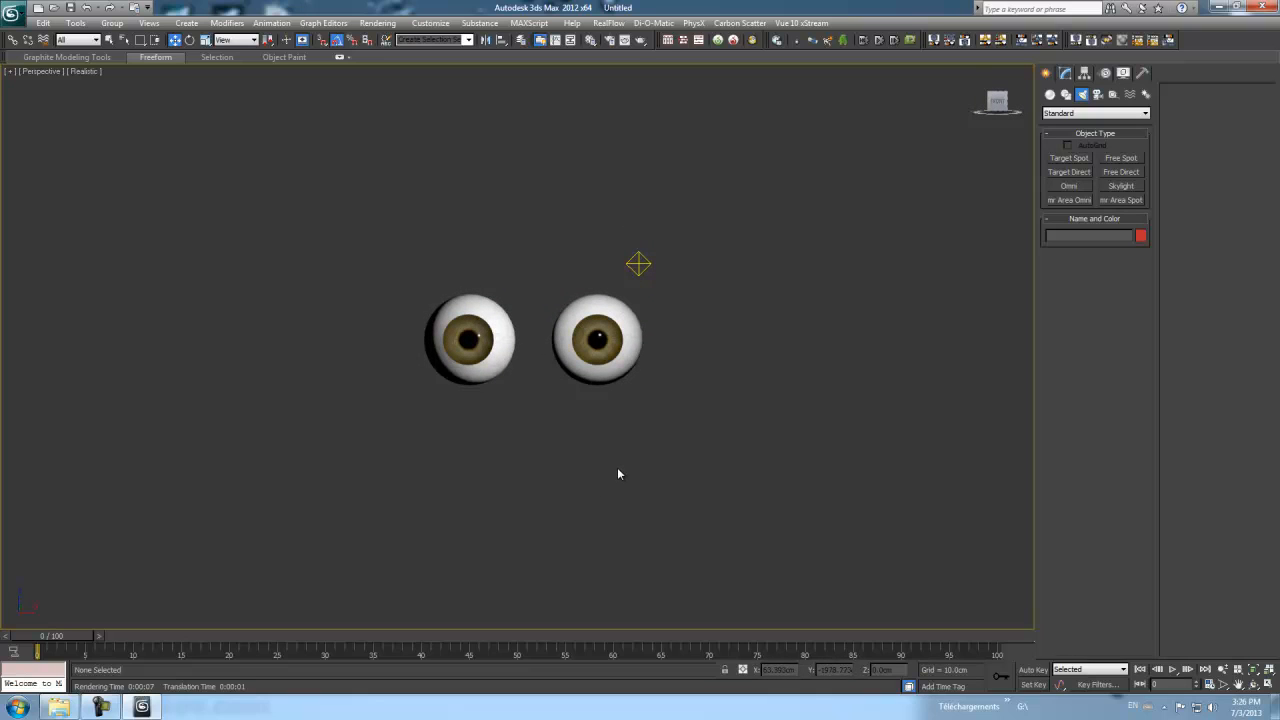
pyautogui.keyDown('alt'); pyautogui.moveTo(611, 477); pyautogui.dragTo(611, 472, button='middle'); pyautogui.keyUp('alt')
pyautogui.keyDown('alt'); pyautogui.moveTo(747, 367); pyautogui.dragTo(751, 368, button='middle'); pyautogui.keyUp('alt')
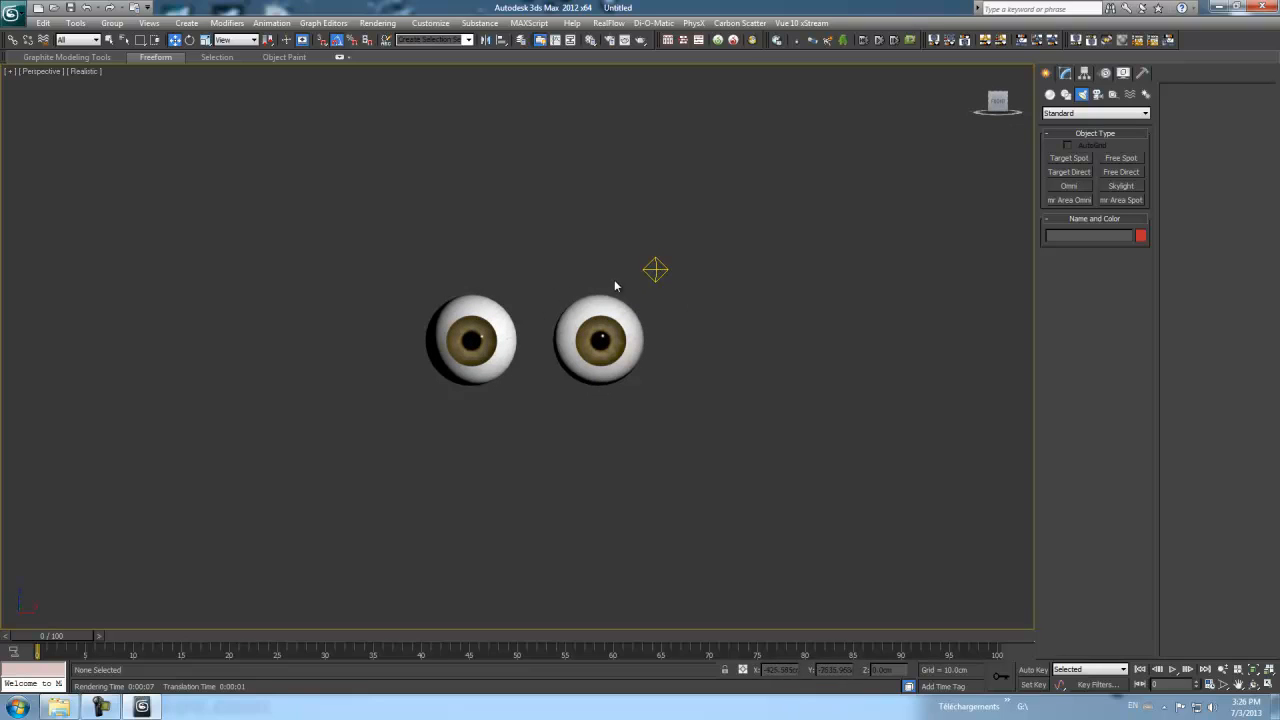
pyautogui.hotkey('alt', 'w')
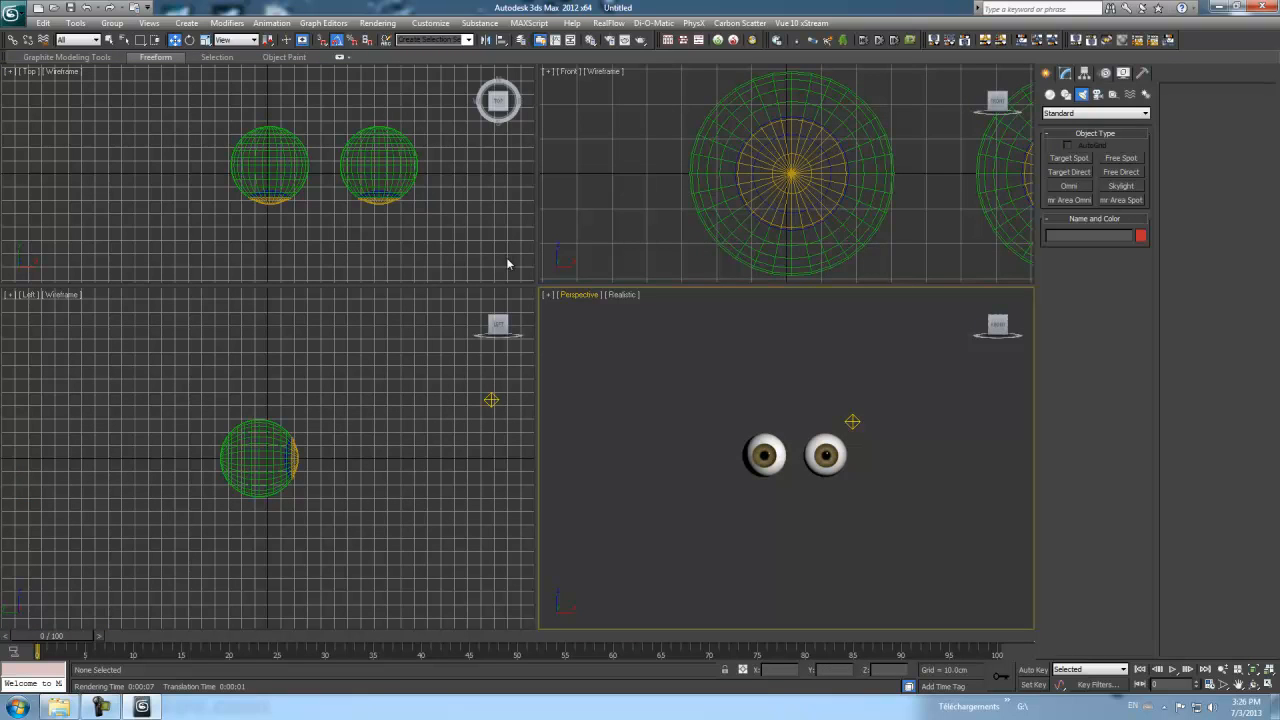
pyautogui.scroll(-5, 489, 246)
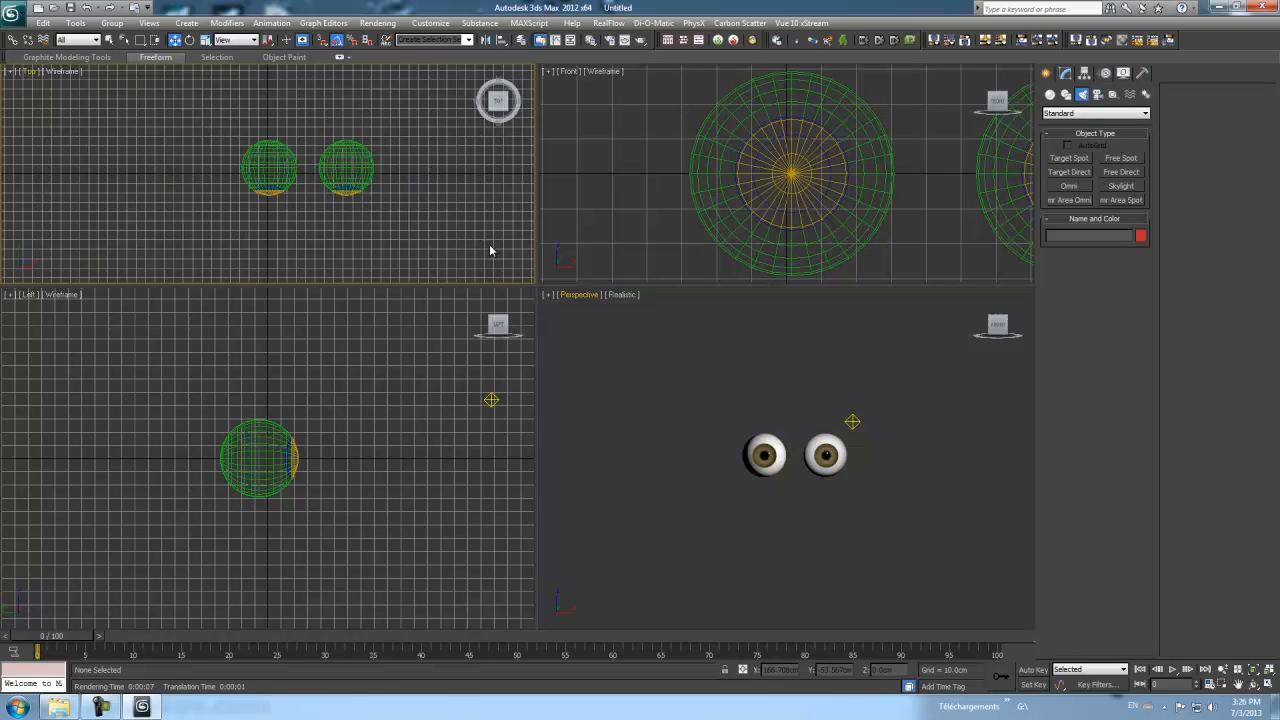
pyautogui.hotkey('alt', 'w')
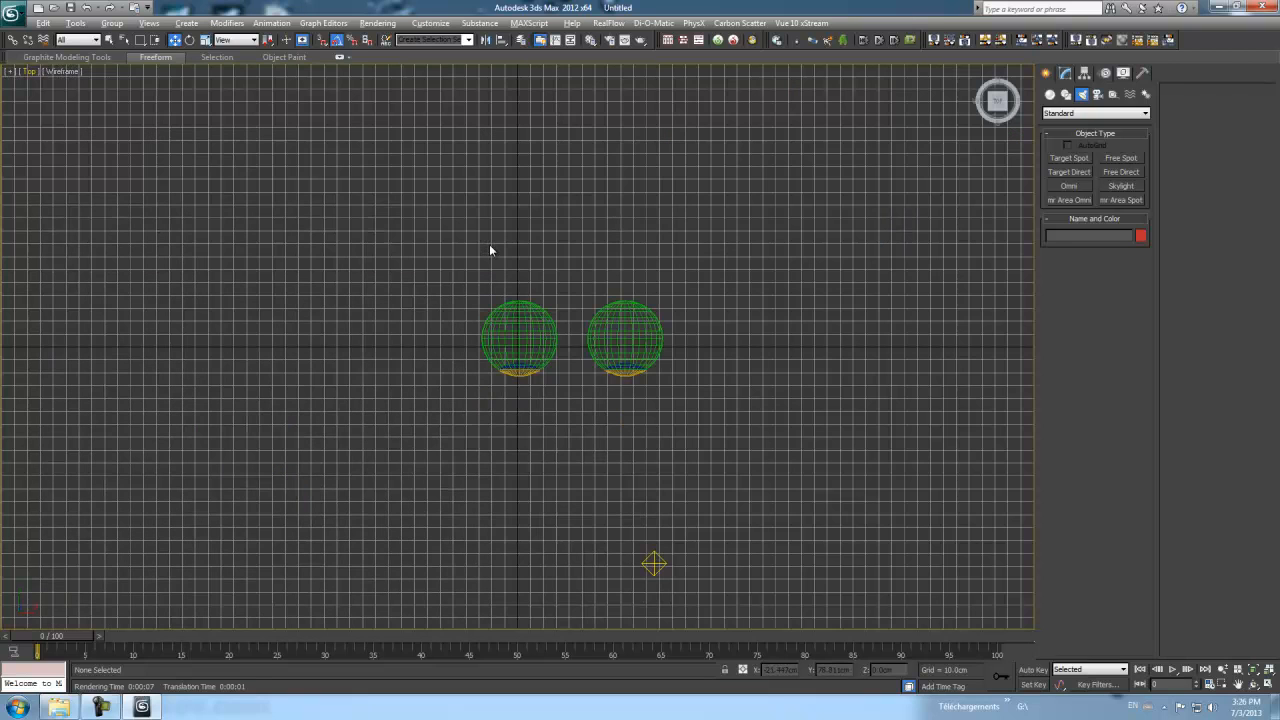
pyautogui.moveTo(709, 409); pyautogui.dragTo(723, 322, button='middle')
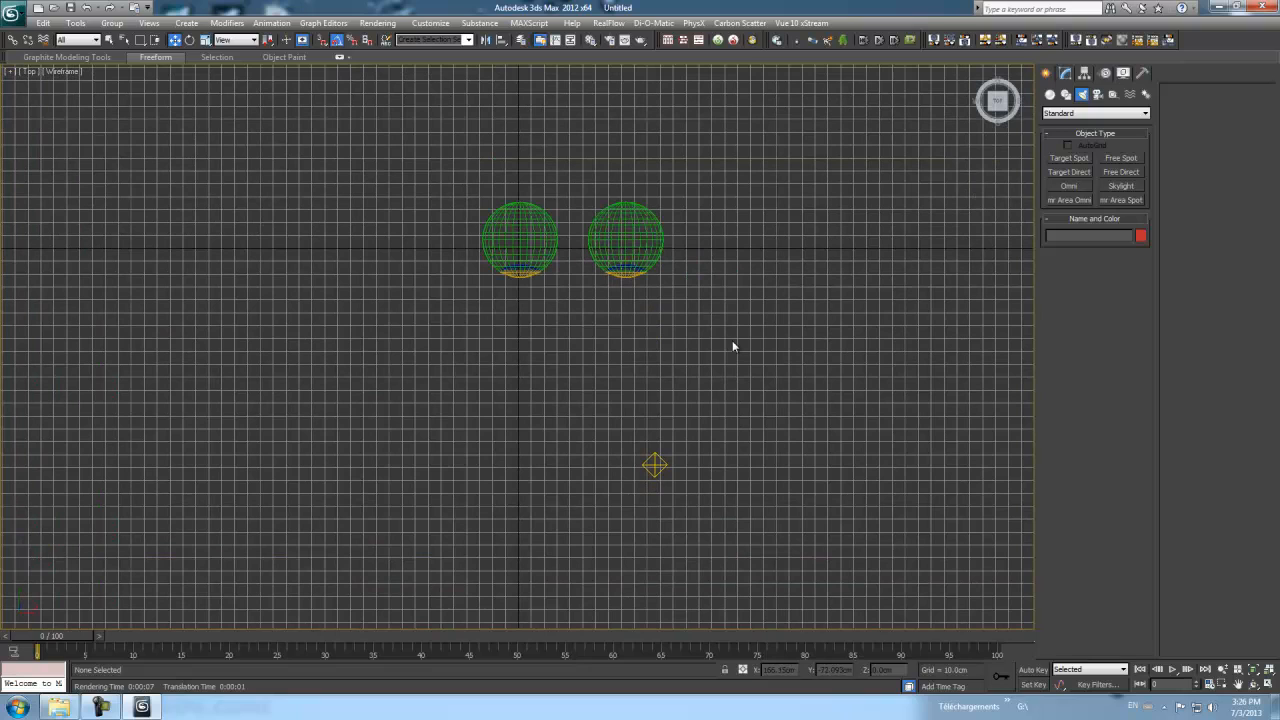
pyautogui.click(1114, 95)
pyautogui.click(1068, 158)
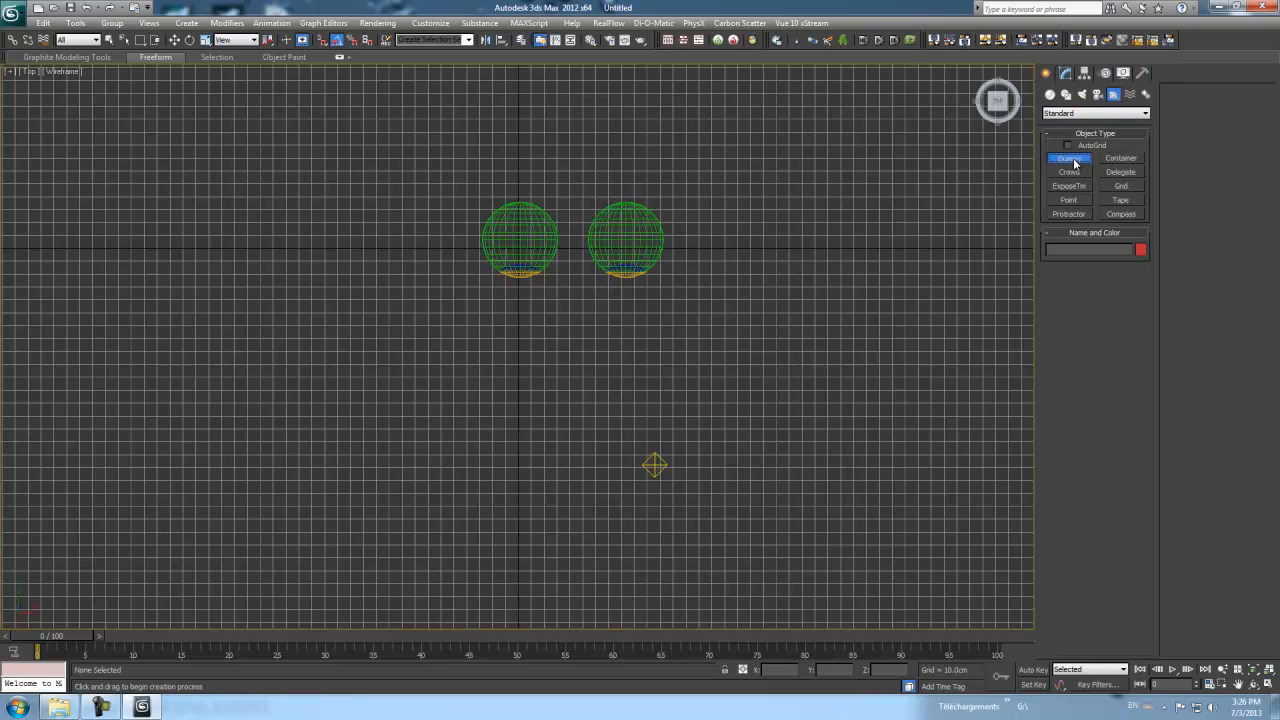
pyautogui.moveTo(581, 421); pyautogui.dragTo(608, 442)
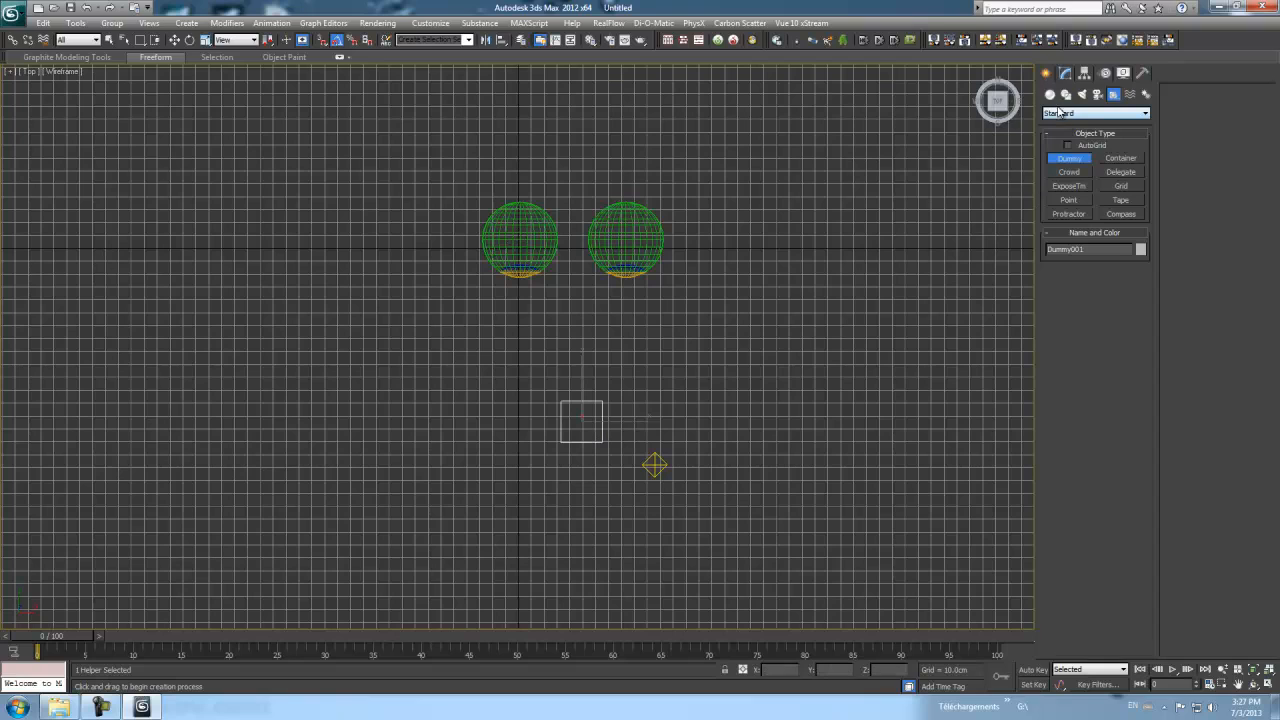
pyautogui.click(1050, 94)
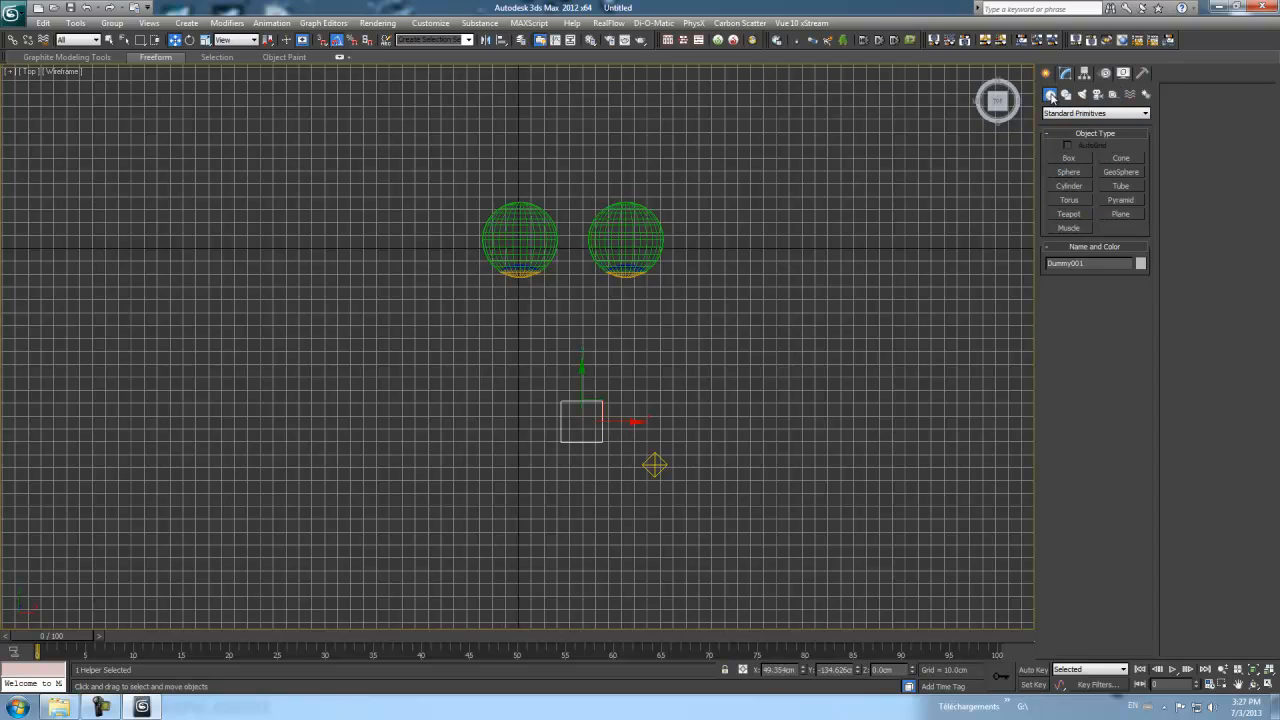
# - Apply a LookAt constraint to the oeil G group with the dummy as its target
pyautogui.click(533, 238)
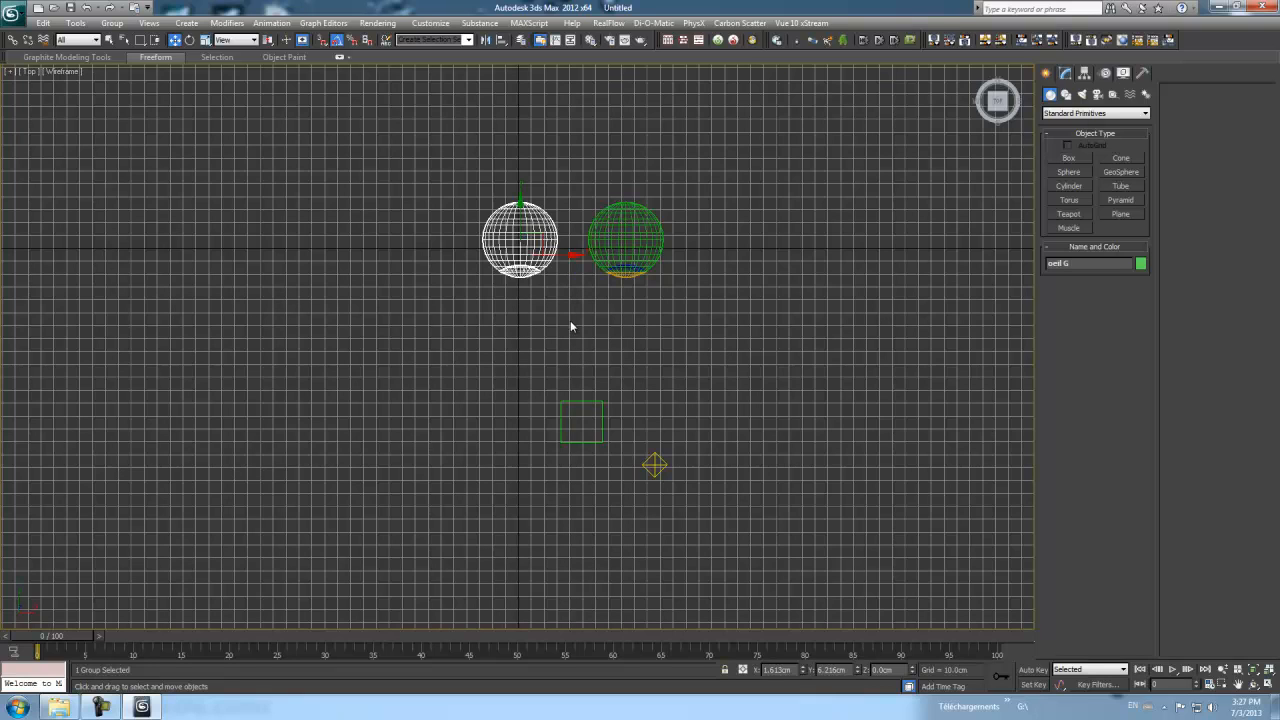
pyautogui.click(273, 26)
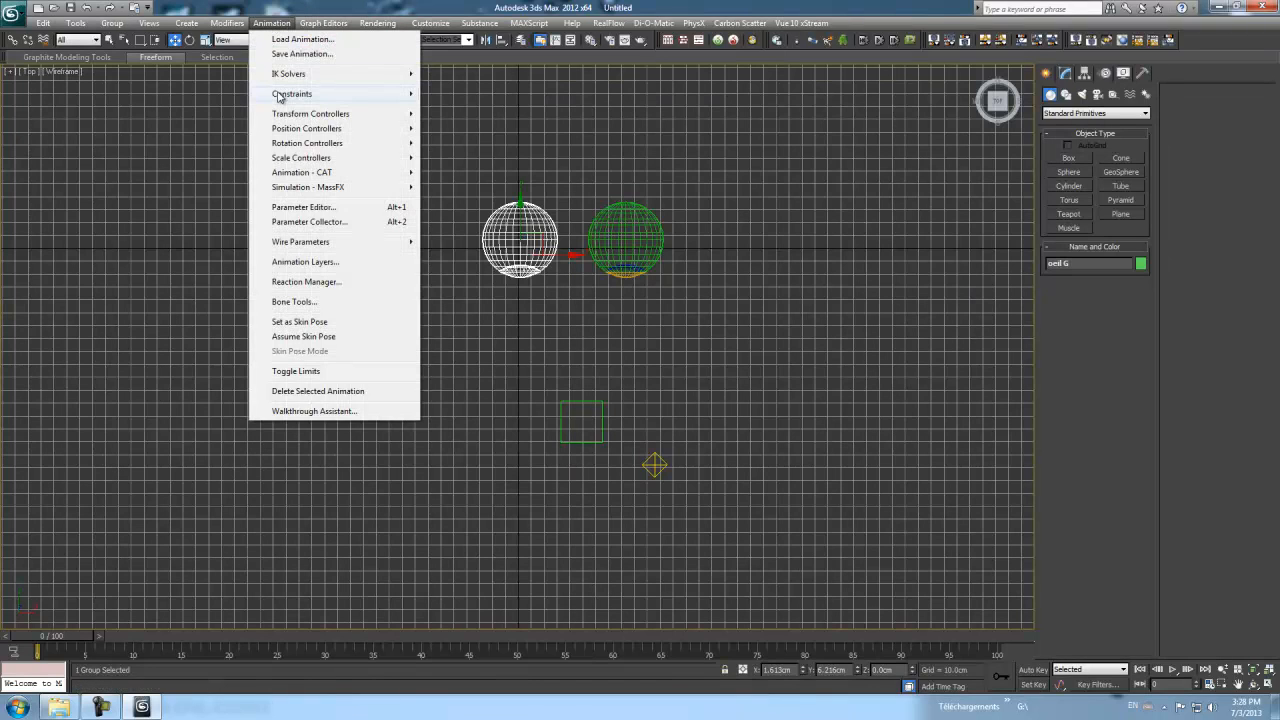
pyautogui.moveTo(279, 96)
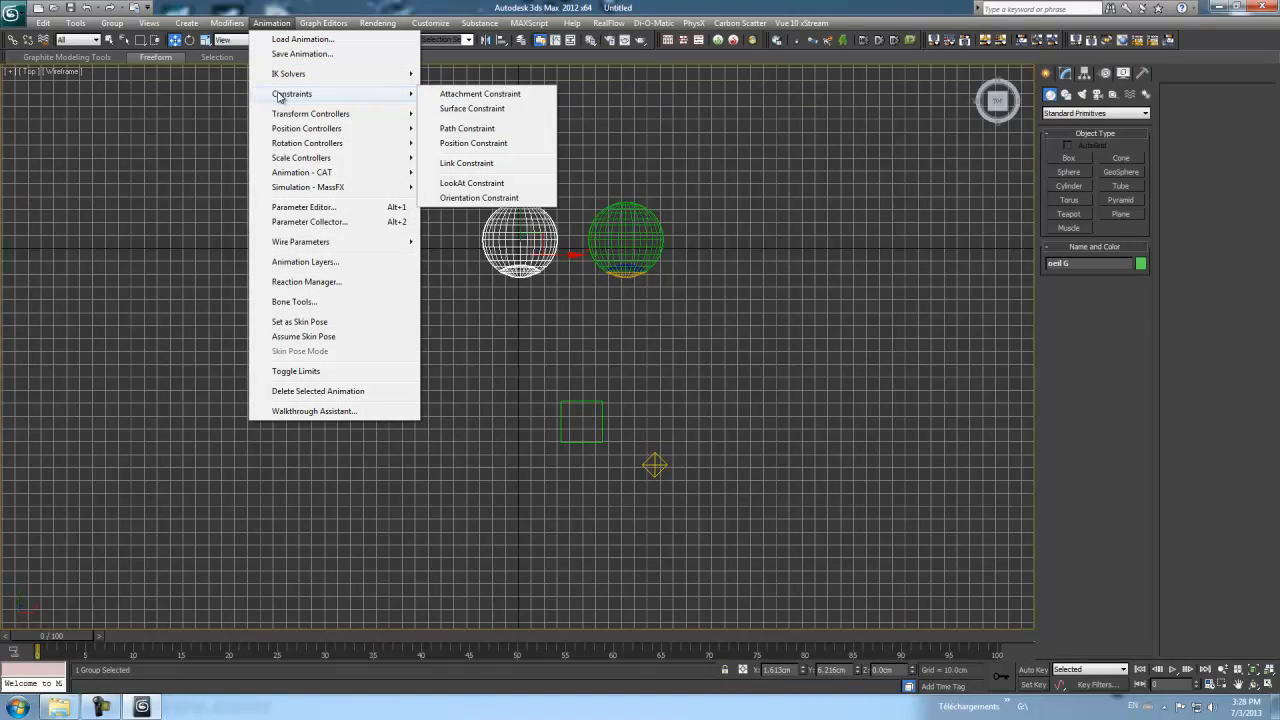
pyautogui.click(461, 183)
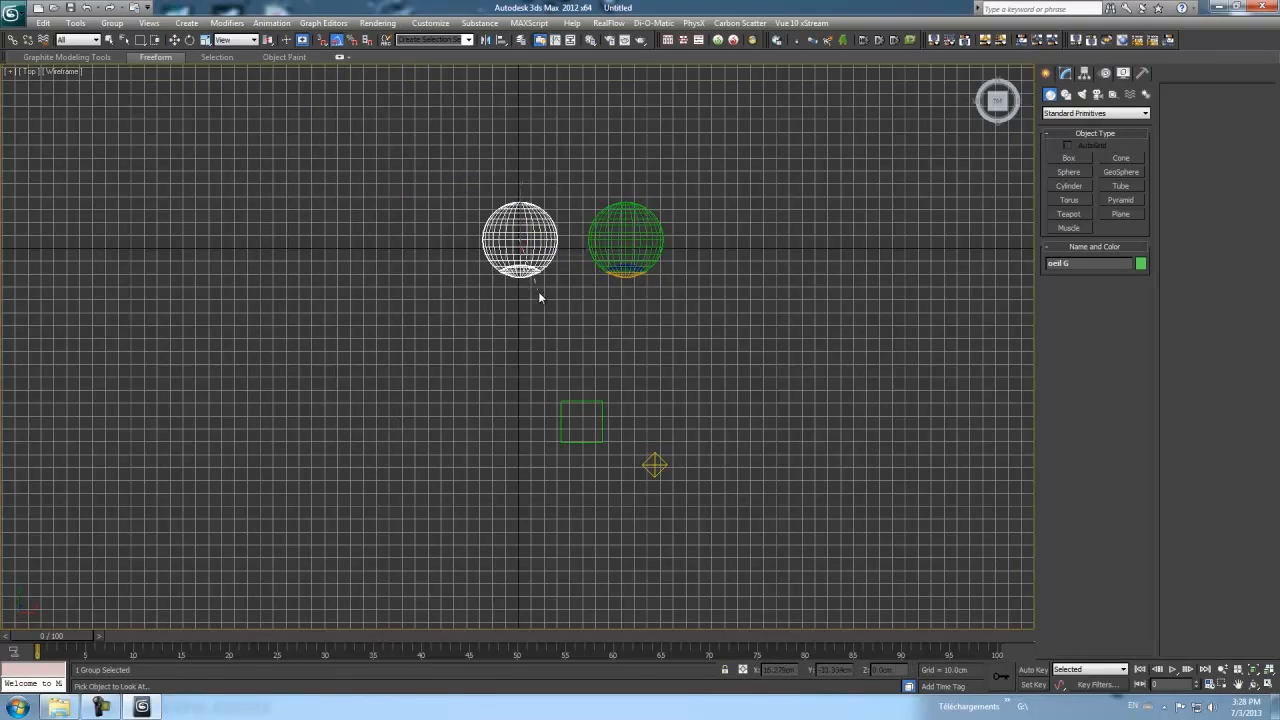
pyautogui.click(561, 402)
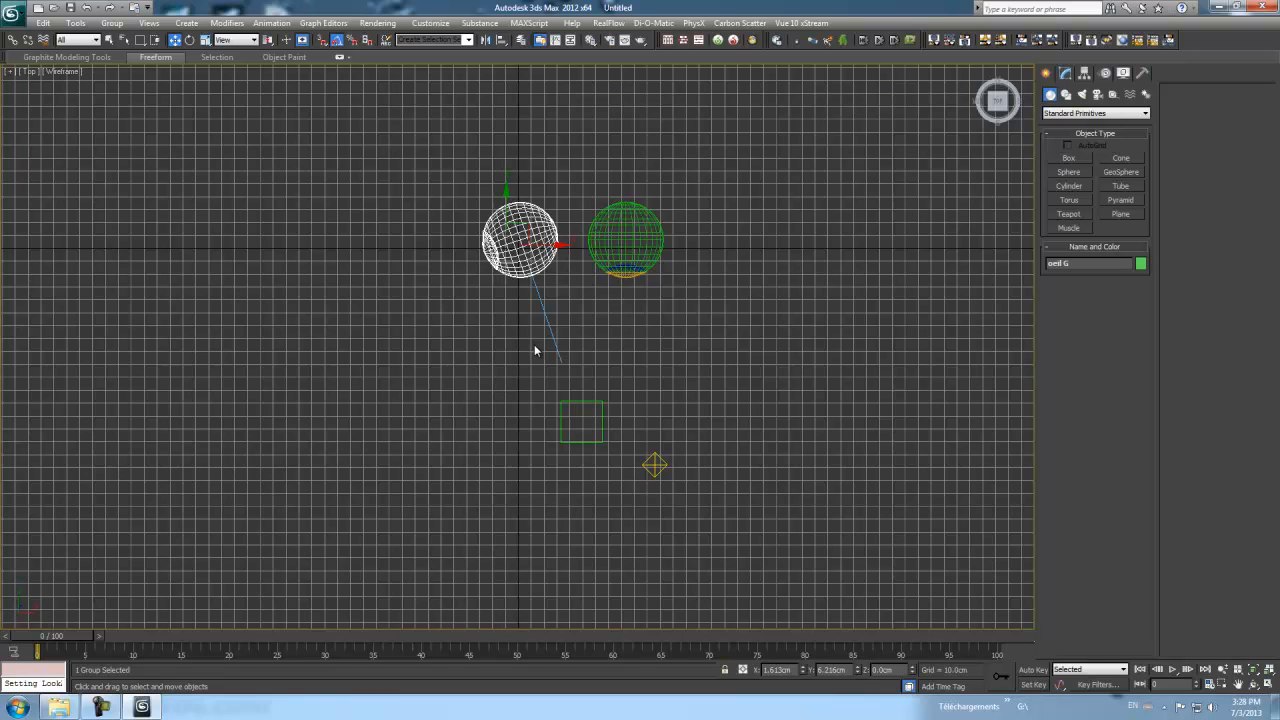
# - Turn on Keep Initial Offset for the LookAt constraint of oeil G
pyautogui.click(1107, 74)
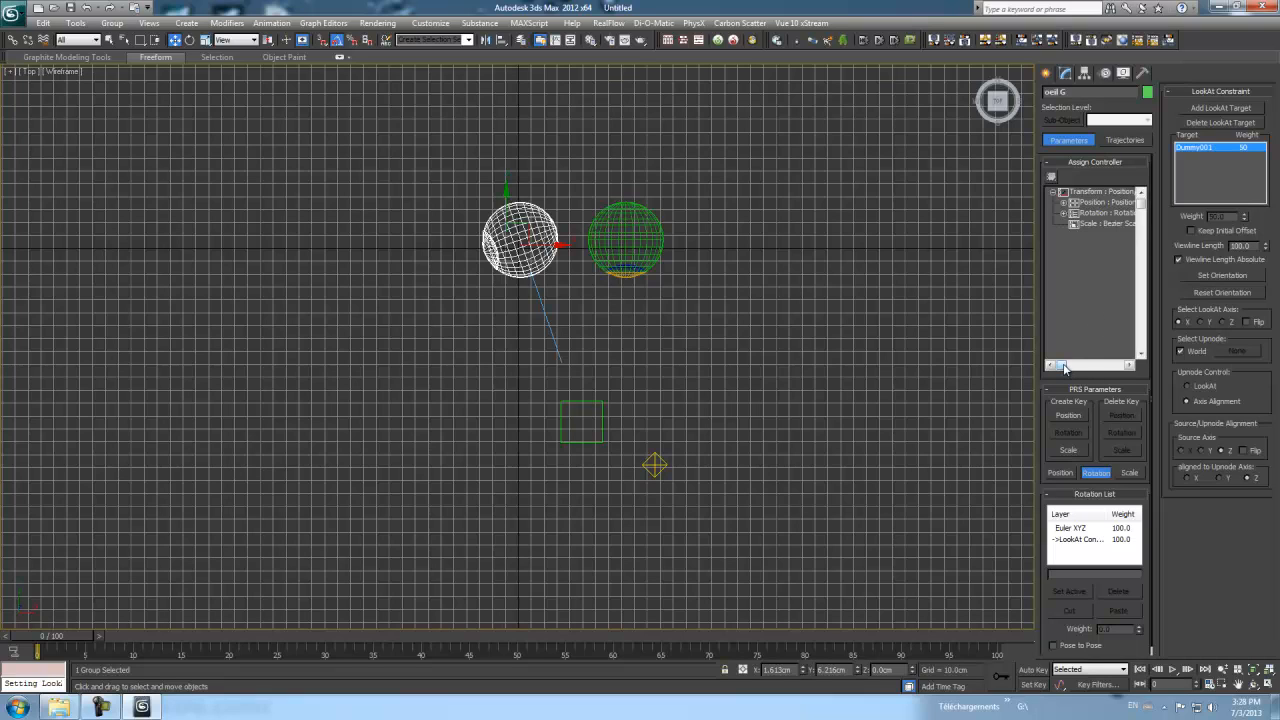
pyautogui.click(1087, 540)
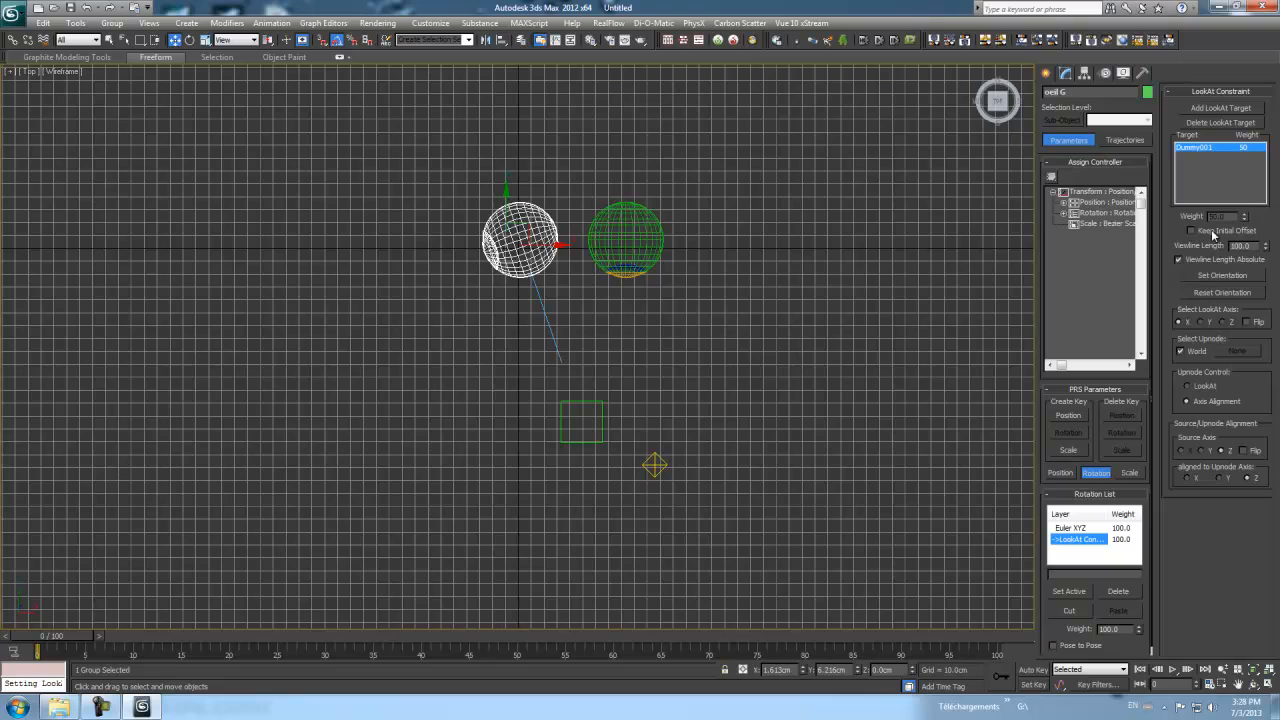
pyautogui.click(1190, 231)
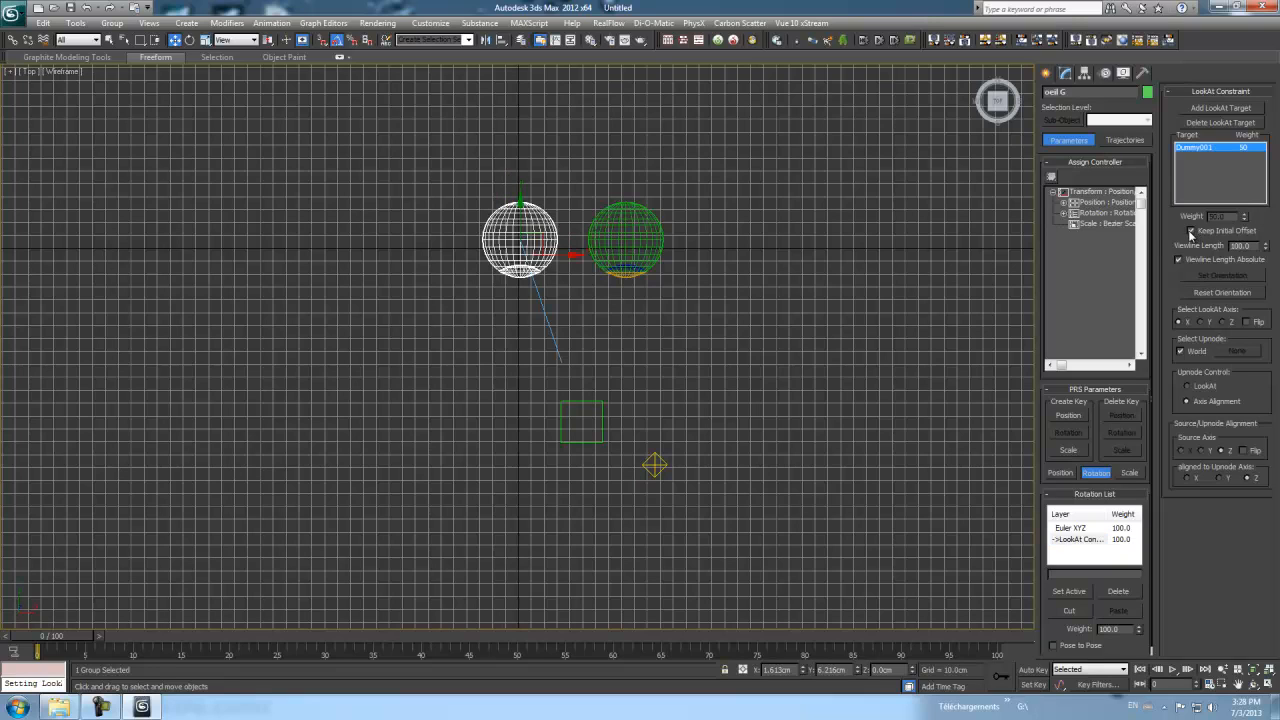
# - Apply a LookAt constraint to the oeil D group with the dummy as its target, and turn on Keep Initial Offset
pyautogui.click(652, 233)
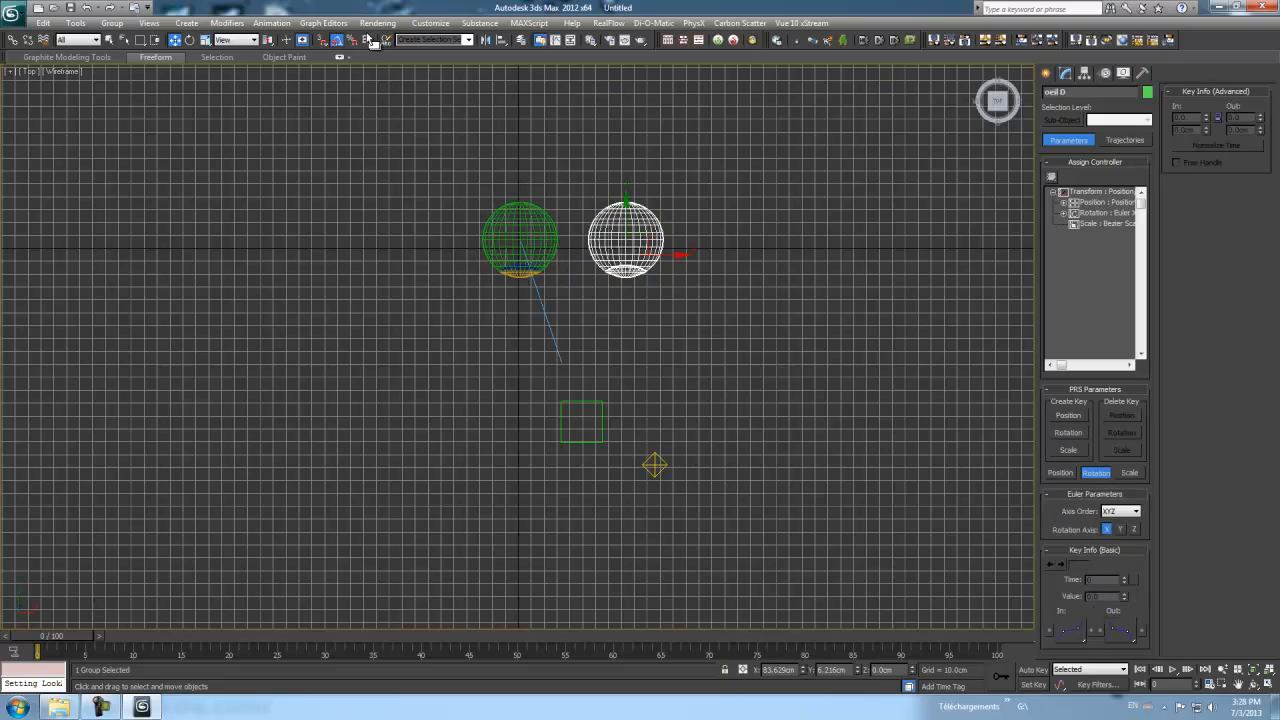
pyautogui.click(285, 24)
pyautogui.moveTo(294, 94)
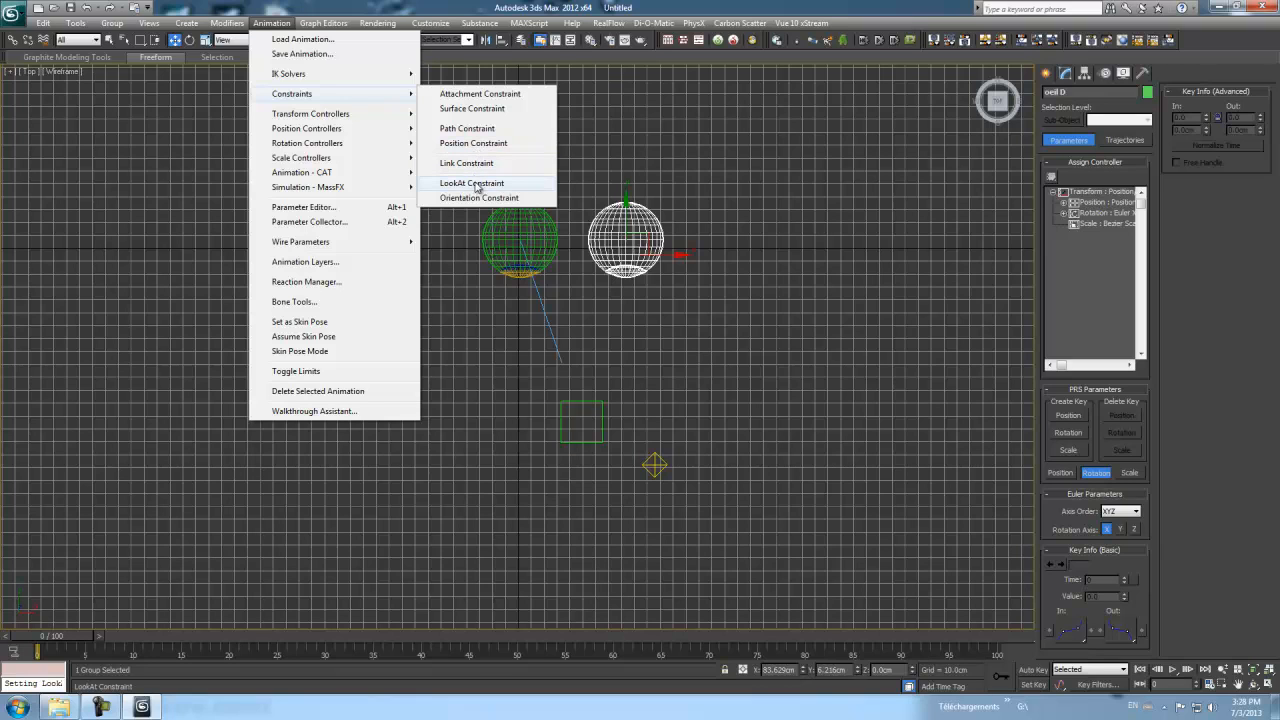
pyautogui.click(477, 184)
pyautogui.click(596, 401)
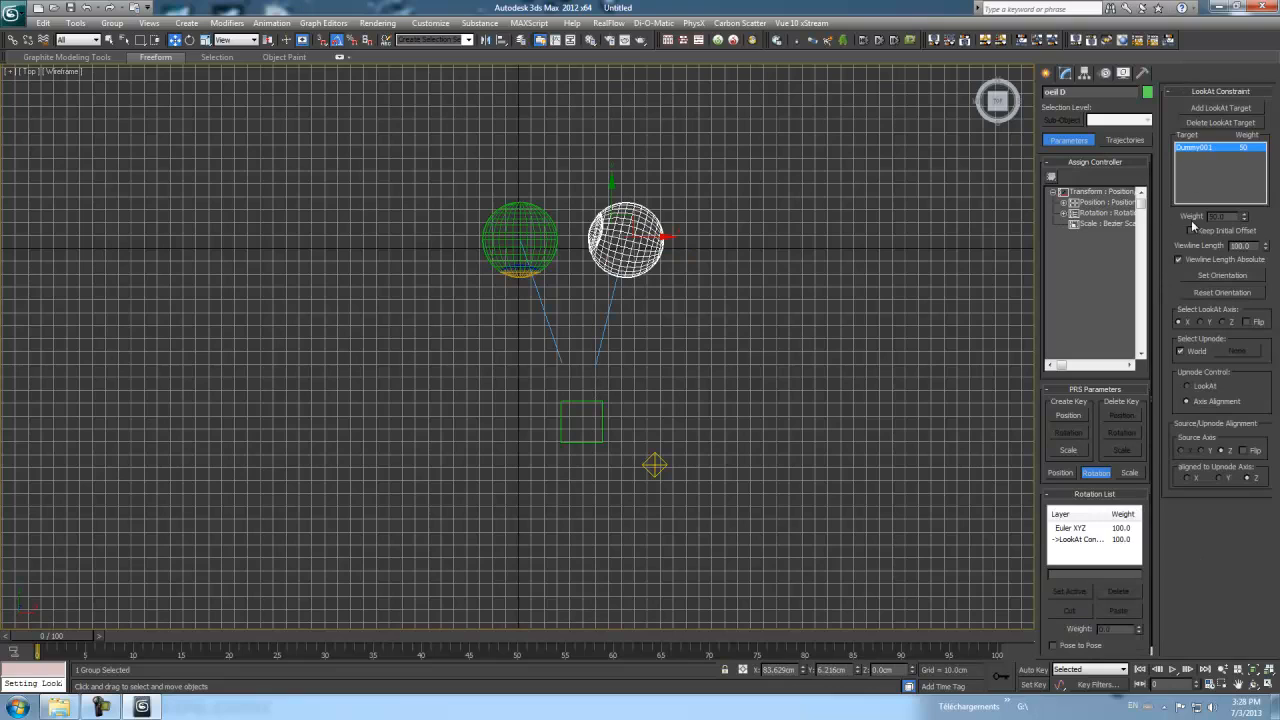
pyautogui.click(1091, 540)
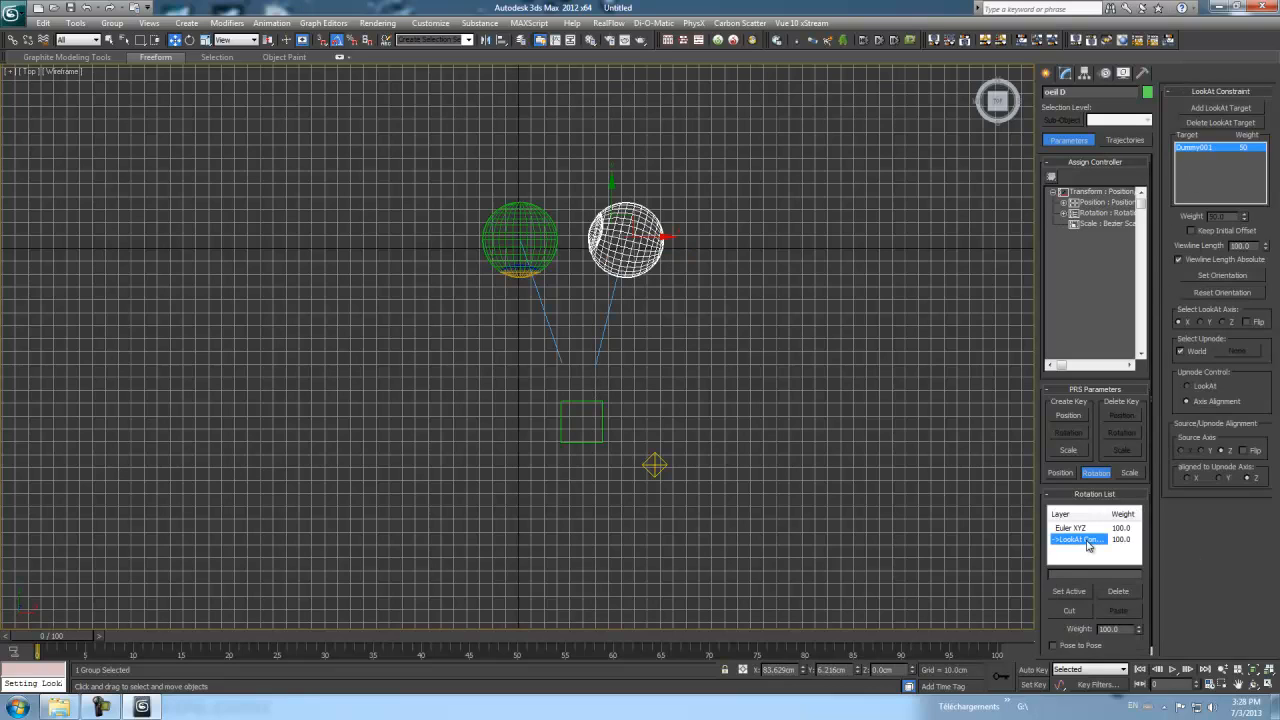
pyautogui.click(1191, 231)
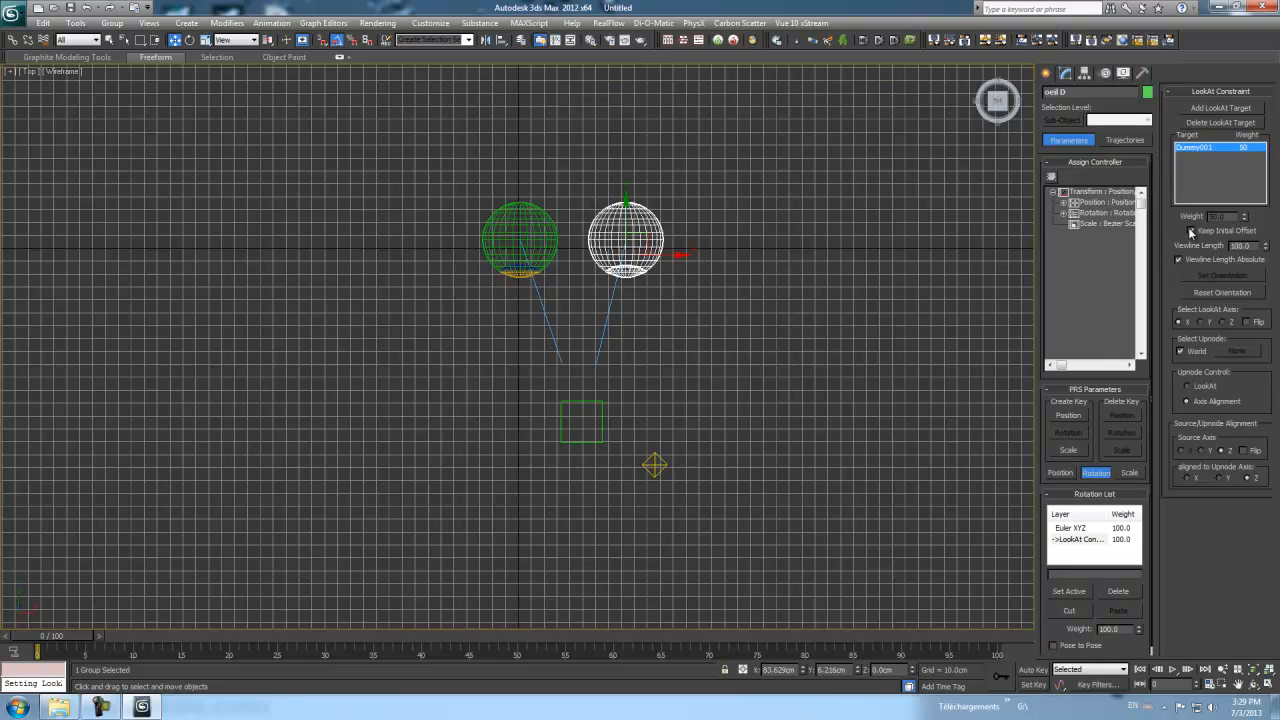
# - Move the dummy sideways and lower it to about Z -7.85 cm to test how both eyes follow it
pyautogui.click(600, 430)
pyautogui.moveTo(587, 372)
pyautogui.mouseDown()
pyautogui.moveTo(581, 255)
pyautogui.moveTo(580, 505)
pyautogui.moveTo(580, 336)
pyautogui.moveTo(580, 374)
pyautogui.mouseUp()
pyautogui.moveTo(633, 428)
pyautogui.mouseDown()
pyautogui.moveTo(740, 428)
pyautogui.moveTo(444, 418)
pyautogui.moveTo(734, 418)
pyautogui.moveTo(620, 414)
pyautogui.mouseUp()
pyautogui.hotkey('alt', 'w')
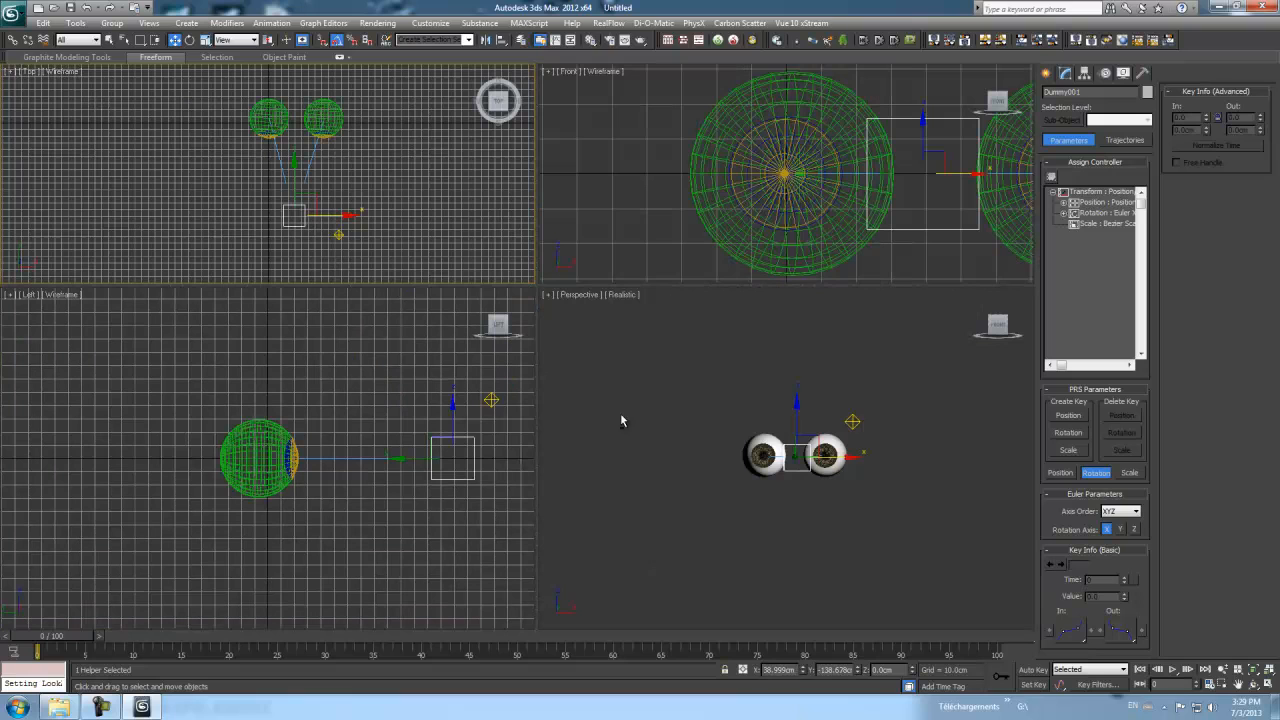
pyautogui.moveTo(797, 406)
pyautogui.mouseDown()
pyautogui.moveTo(797, 357)
pyautogui.moveTo(798, 432)
pyautogui.moveTo(797, 410)
pyautogui.mouseUp()
pyautogui.keyDown('alt'); pyautogui.moveTo(950, 441); pyautogui.dragTo(905, 473, button='middle'); pyautogui.keyUp('alt')
pyautogui.moveTo(816, 440)
pyautogui.mouseDown()
pyautogui.moveTo(842, 415)
pyautogui.moveTo(816, 445)
pyautogui.mouseUp()
pyautogui.keyDown('alt'); pyautogui.moveTo(921, 486); pyautogui.dragTo(880, 503, button='middle'); pyautogui.keyUp('alt')
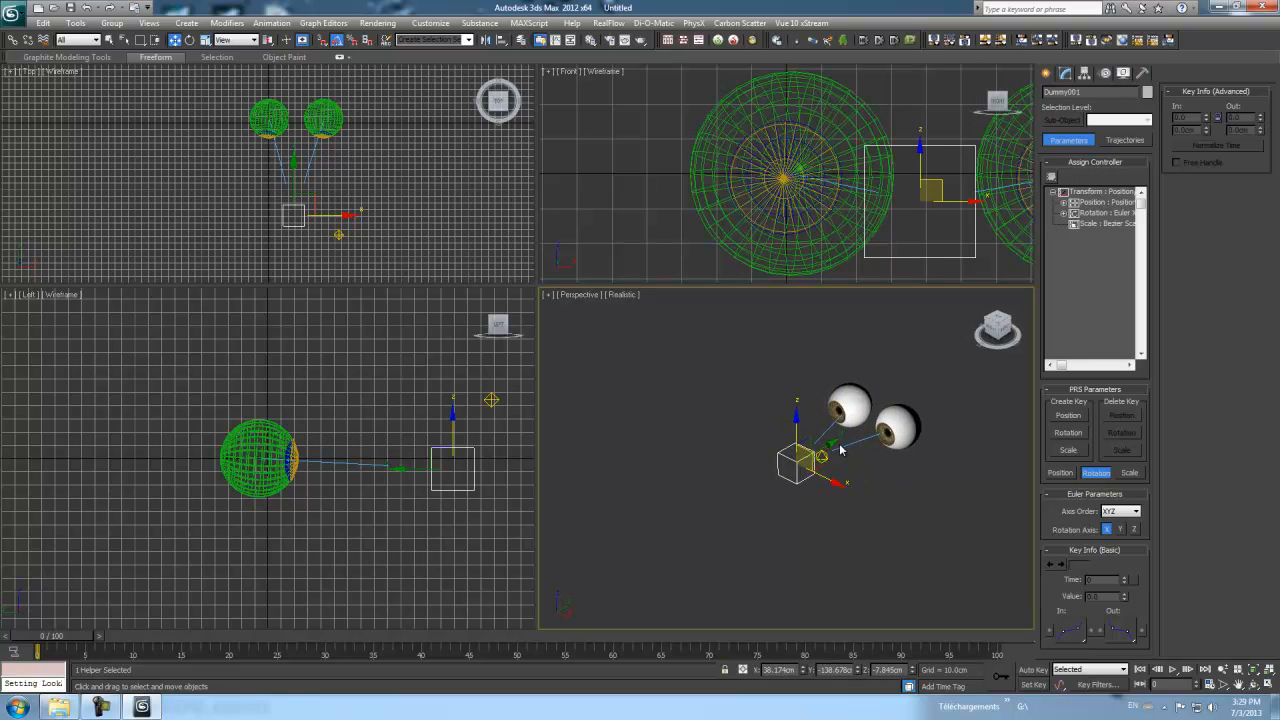
# - Test the eye tracking by moving the dummy toward and away from the eyes and vertically, ending at about Y -200.76 cm, Z 4.13 cm
pyautogui.moveTo(831, 449); pyautogui.dragTo(889, 411)
pyautogui.keyDown('alt'); pyautogui.moveTo(862, 541); pyautogui.dragTo(840, 555, button='middle'); pyautogui.keyUp('alt')
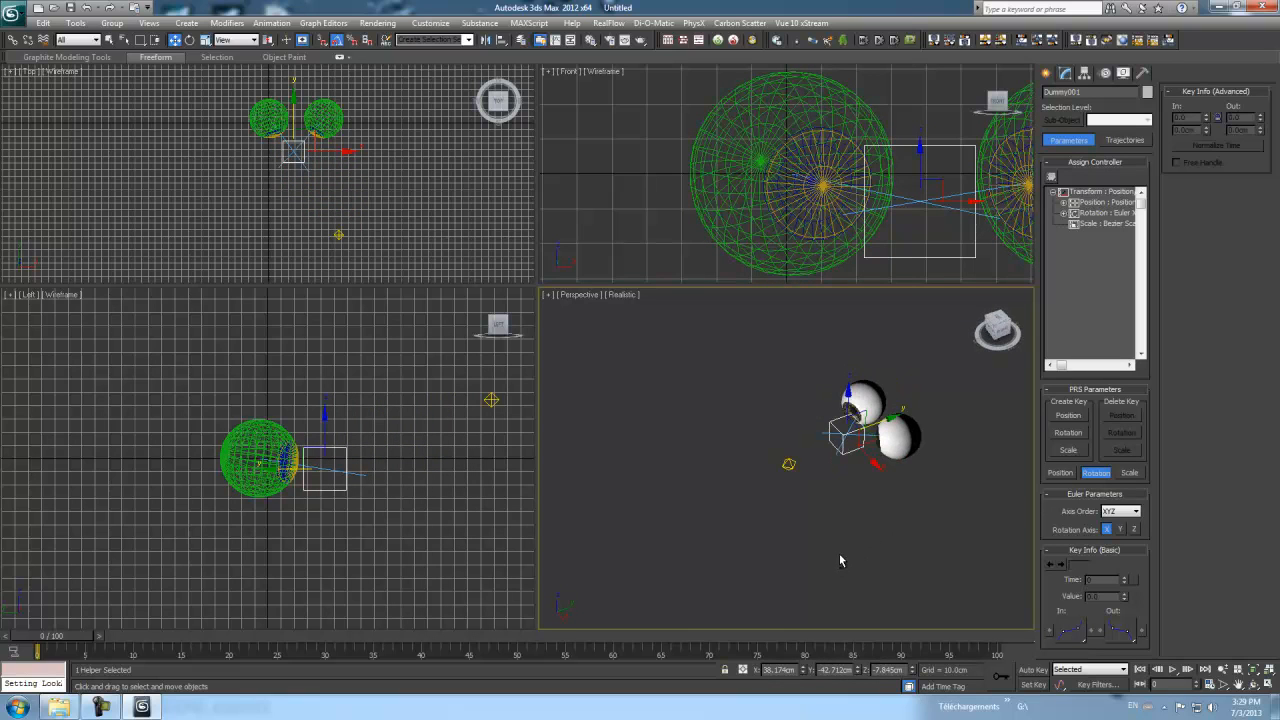
pyautogui.moveTo(893, 418); pyautogui.dragTo(784, 463)
pyautogui.keyDown('alt'); pyautogui.moveTo(784, 463); pyautogui.dragTo(902, 497, button='middle'); pyautogui.keyUp('alt')
pyautogui.moveTo(763, 441); pyautogui.dragTo(720, 487)
pyautogui.moveTo(871, 481)
pyautogui.keyDown('alt'); pyautogui.mouseDown(button='middle')
pyautogui.moveTo(921, 437)
pyautogui.moveTo(888, 480)
pyautogui.mouseUp(button='middle'); pyautogui.keyUp('alt')
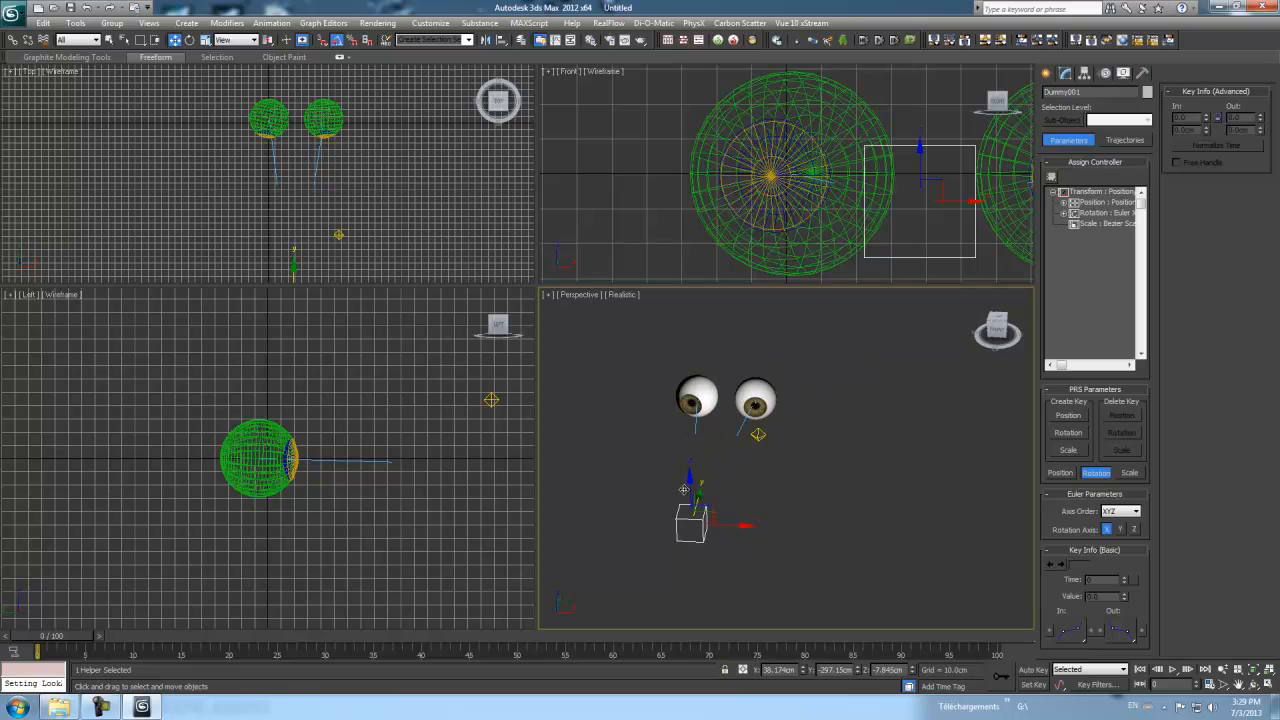
pyautogui.moveTo(697, 492); pyautogui.dragTo(784, 471)
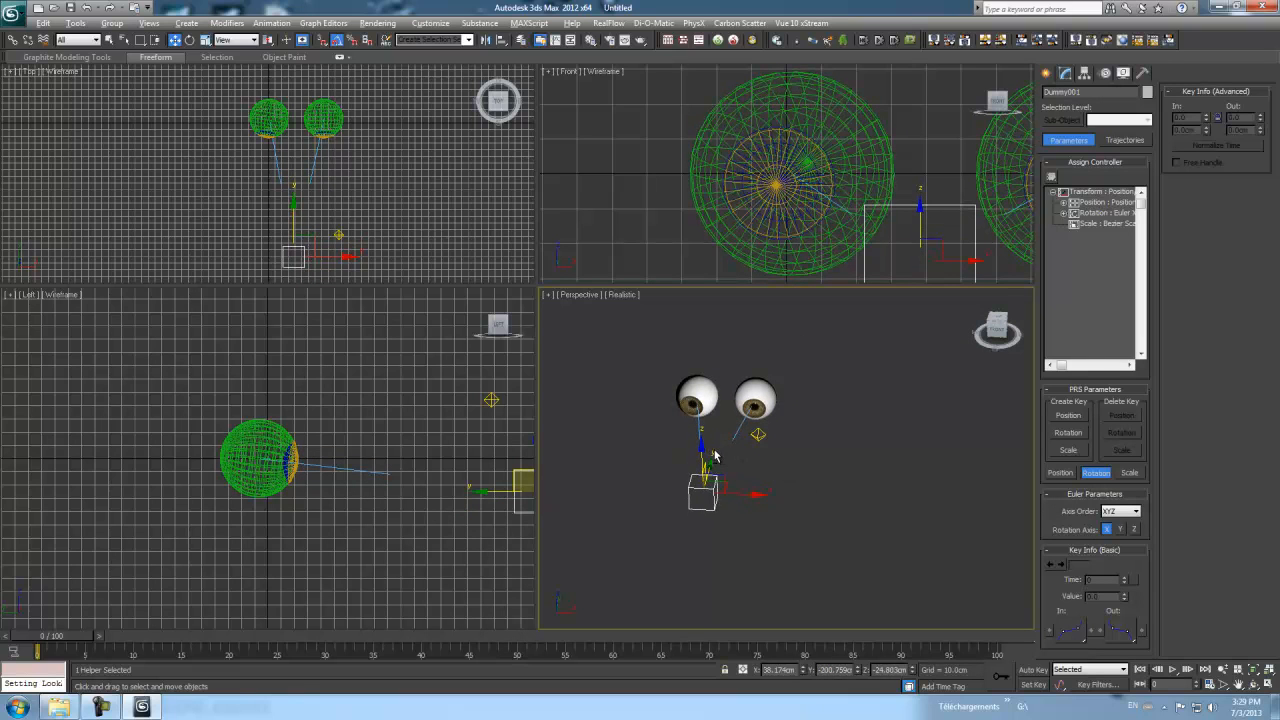
pyautogui.moveTo(701, 451); pyautogui.dragTo(699, 430)
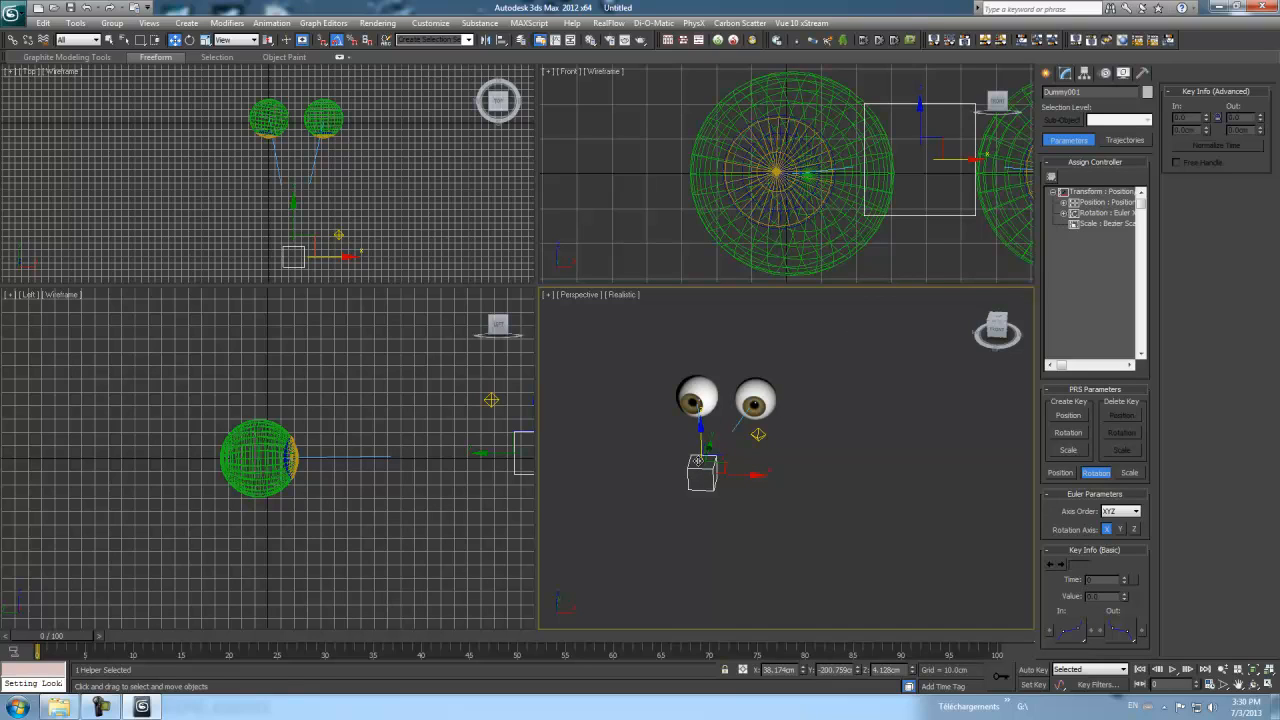
# - Delete the dummy and create three Dummy helpers in the Top view: one in front of each eye and one farther out between them
pyautogui.press('Delete')
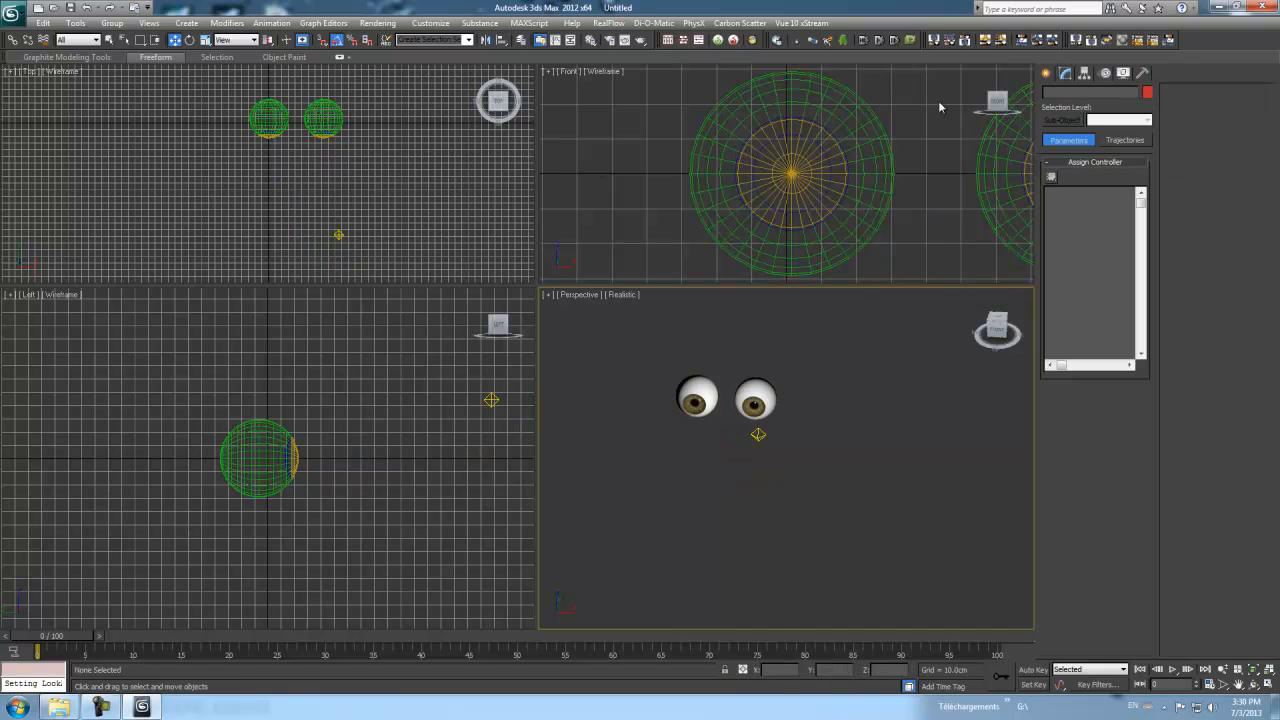
pyautogui.click(1046, 74)
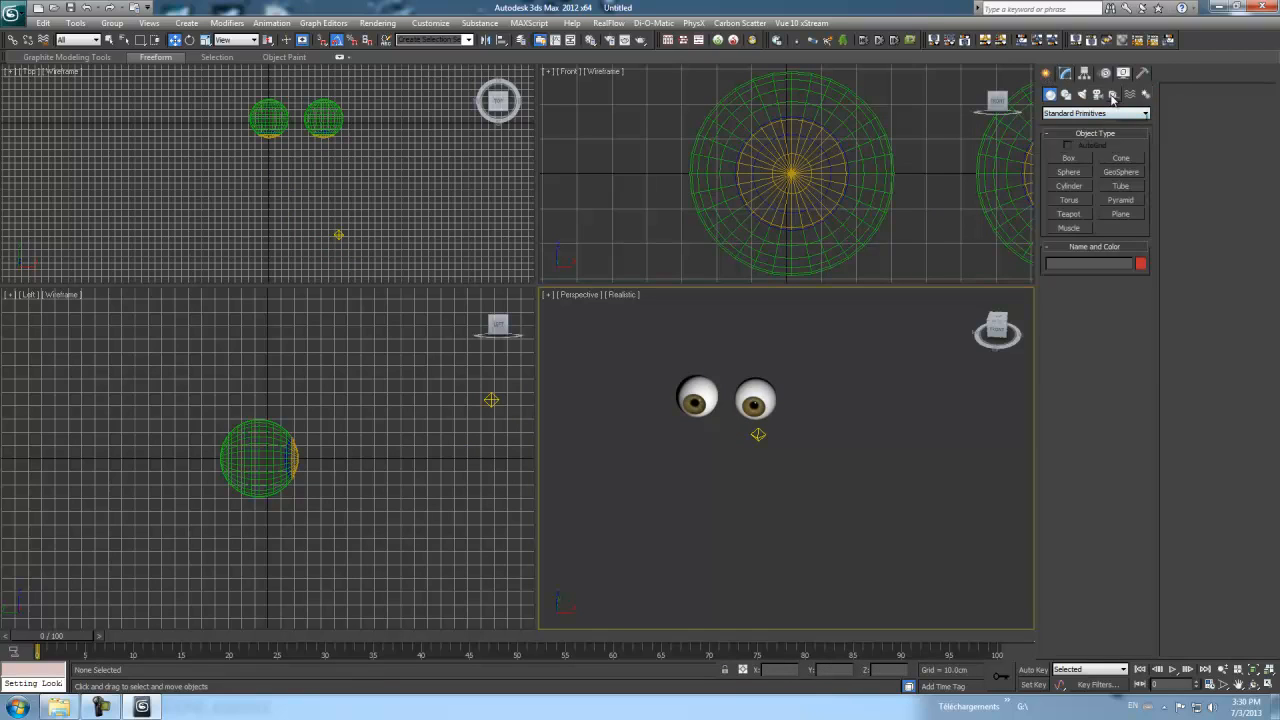
pyautogui.click(1113, 95)
pyautogui.click(1080, 163)
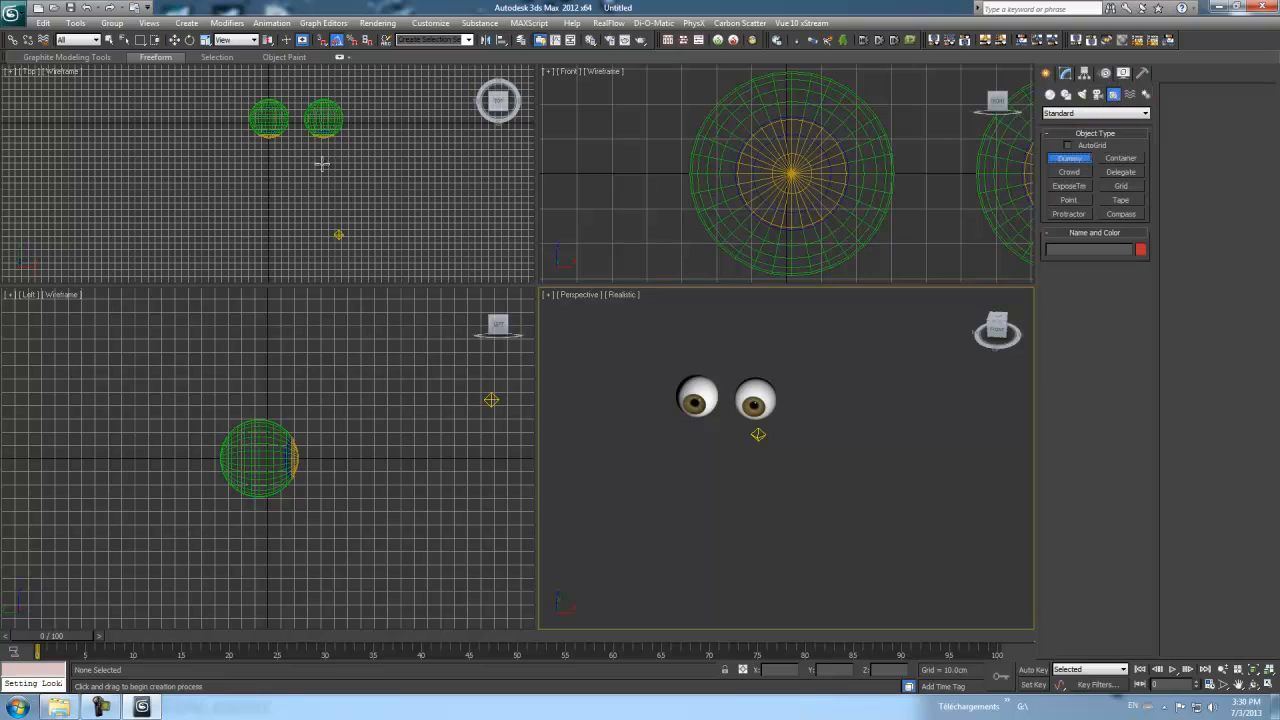
pyautogui.moveTo(266, 195); pyautogui.dragTo(334, 204)
pyautogui.moveTo(301, 257); pyautogui.dragTo(306, 261)
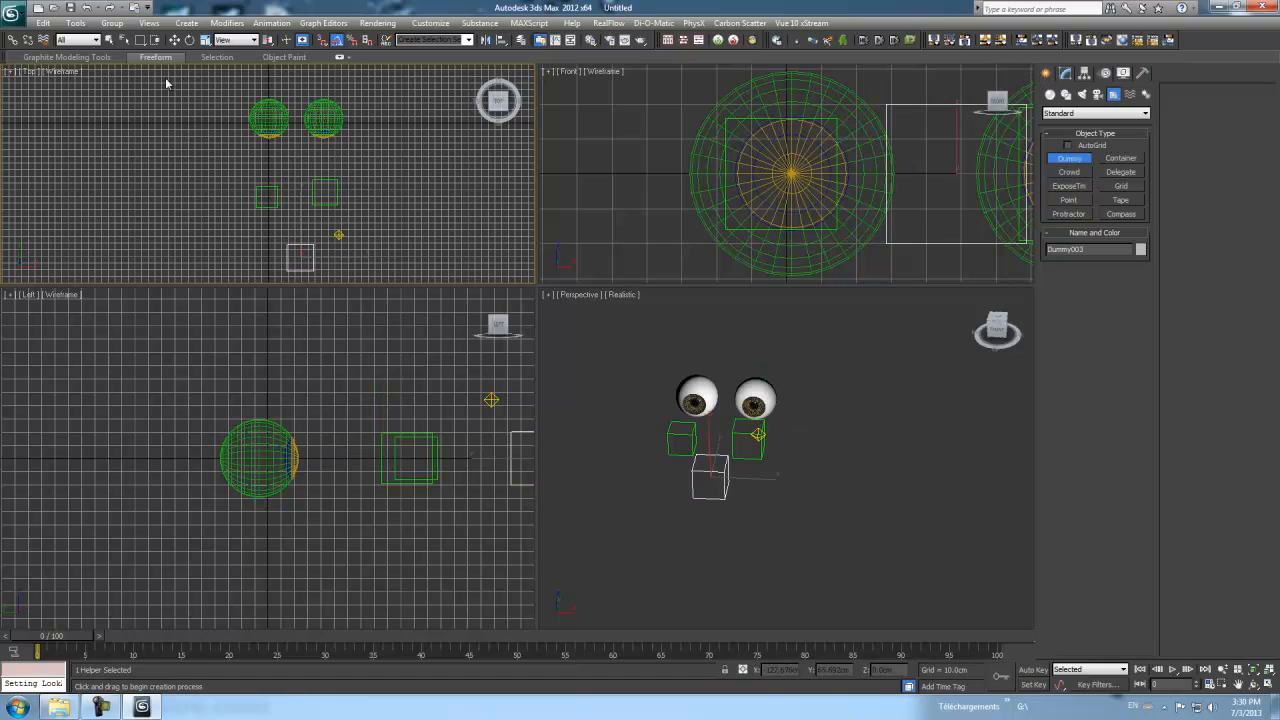
# - Move the dummy in front of oeil D along Y to about -113.42 cm, level with the dummy in front of oeil G
pyautogui.click(110, 40)
pyautogui.click(322, 182)
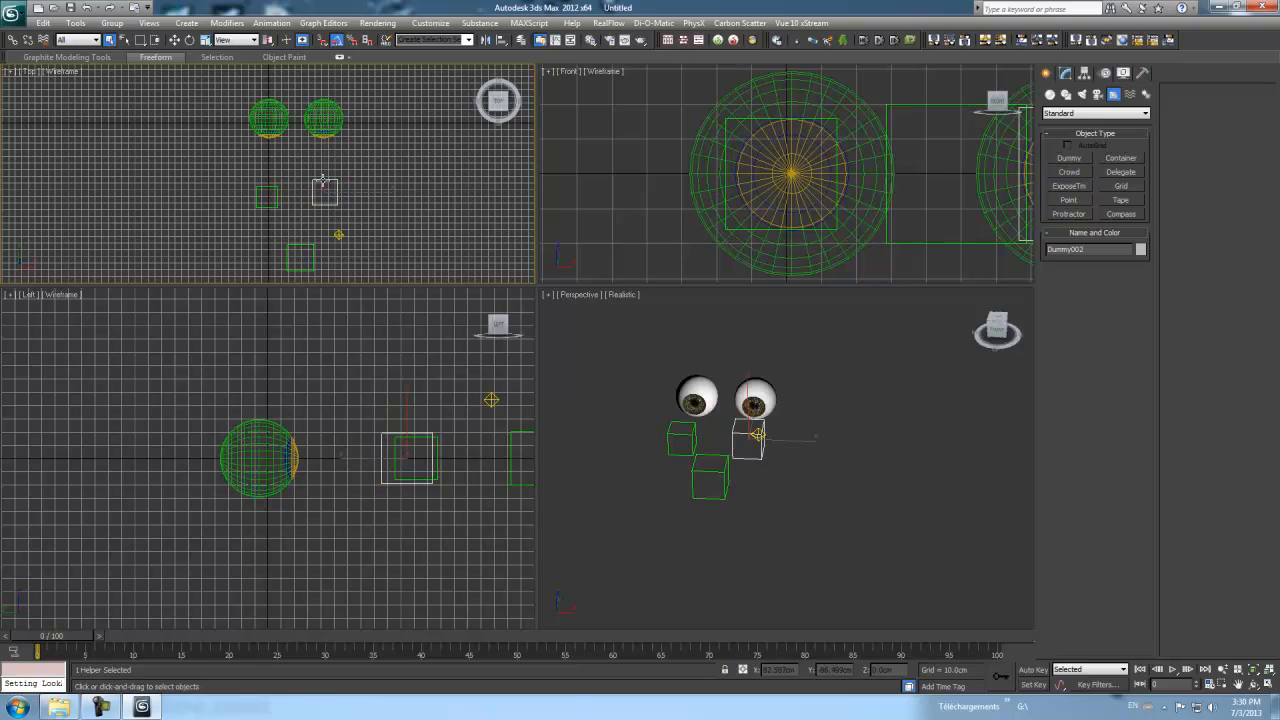
pyautogui.click(174, 40)
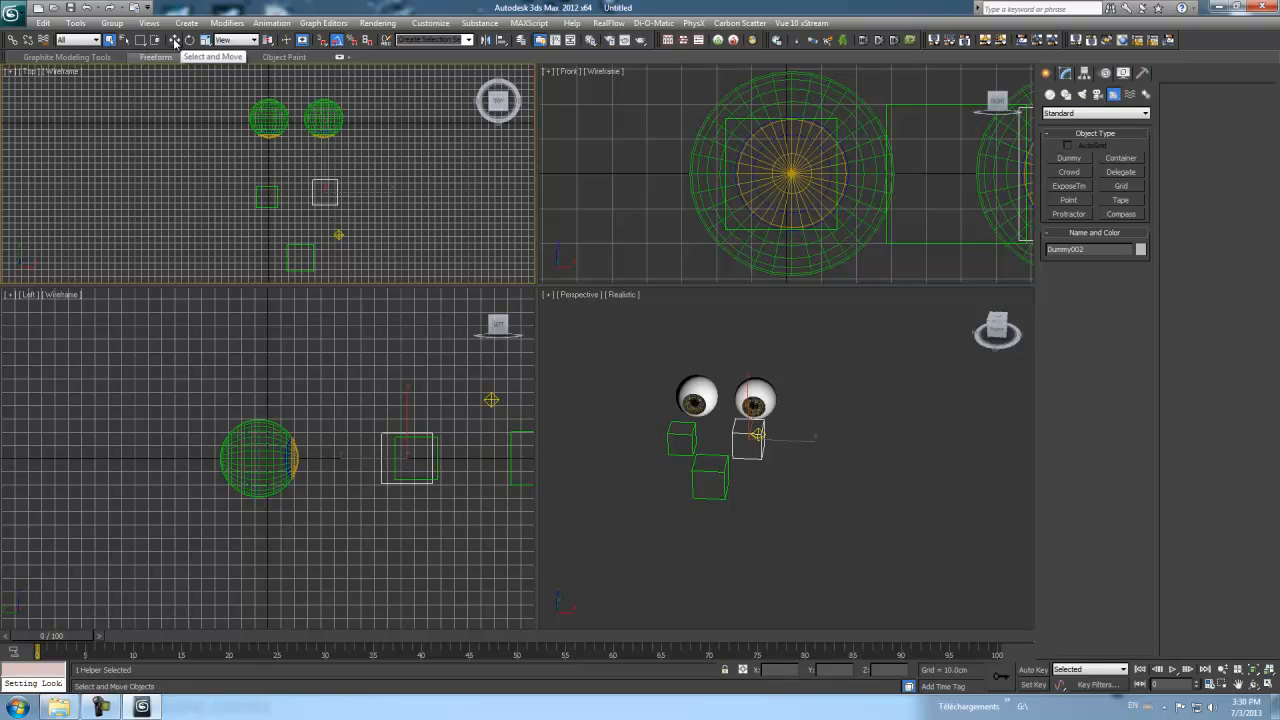
pyautogui.moveTo(323, 137); pyautogui.dragTo(323, 143)
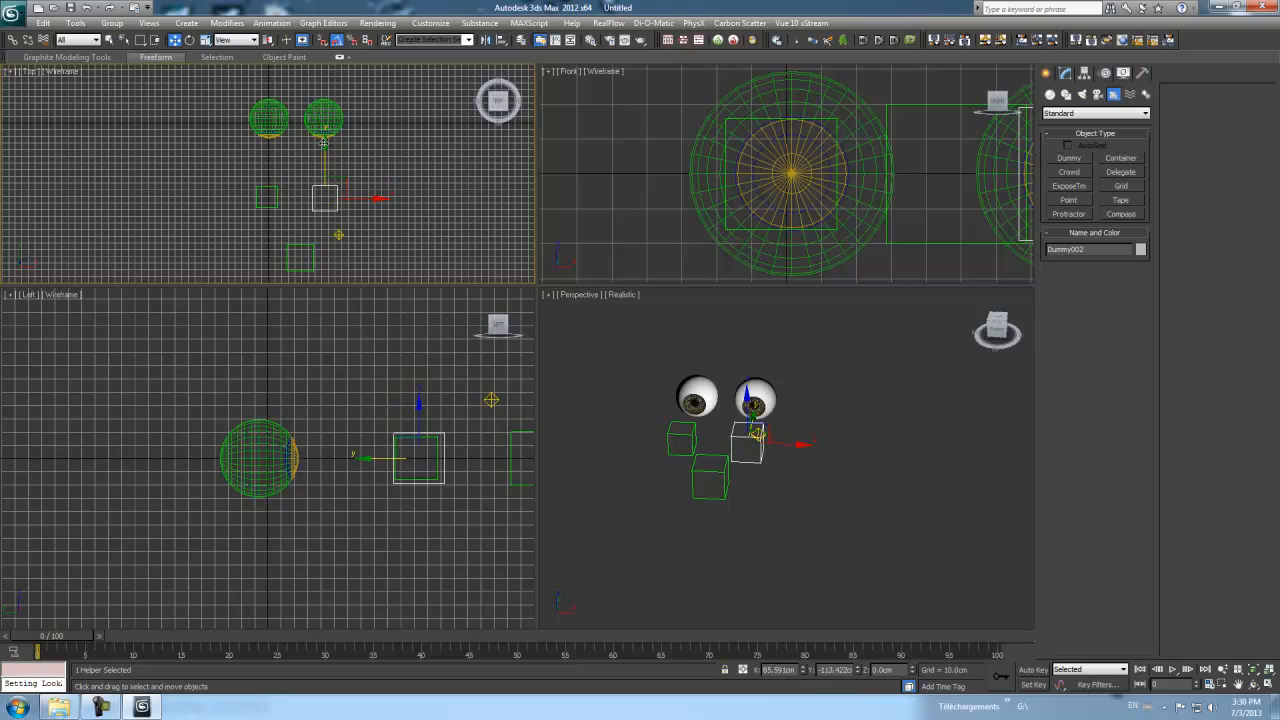
pyautogui.click(416, 205)
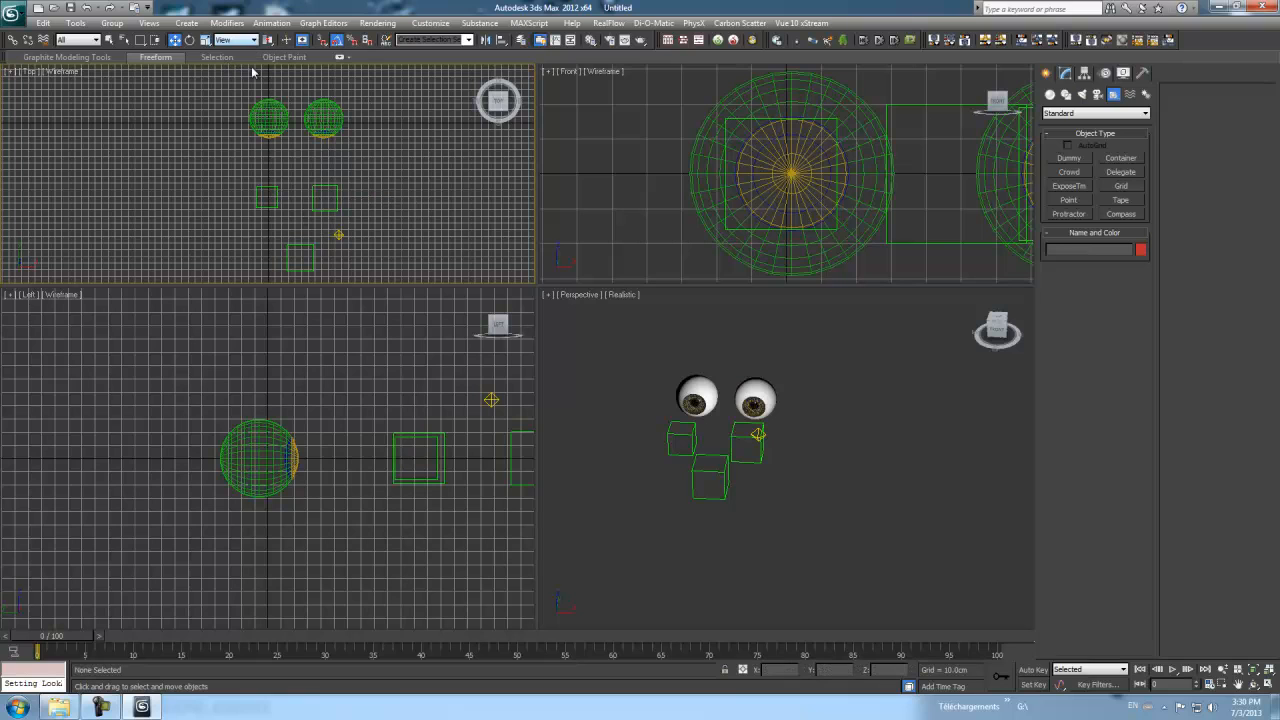
# - Apply a LookAt constraint to the oeil G group, targeting the dummy directly in front of it
pyautogui.click(272, 114)
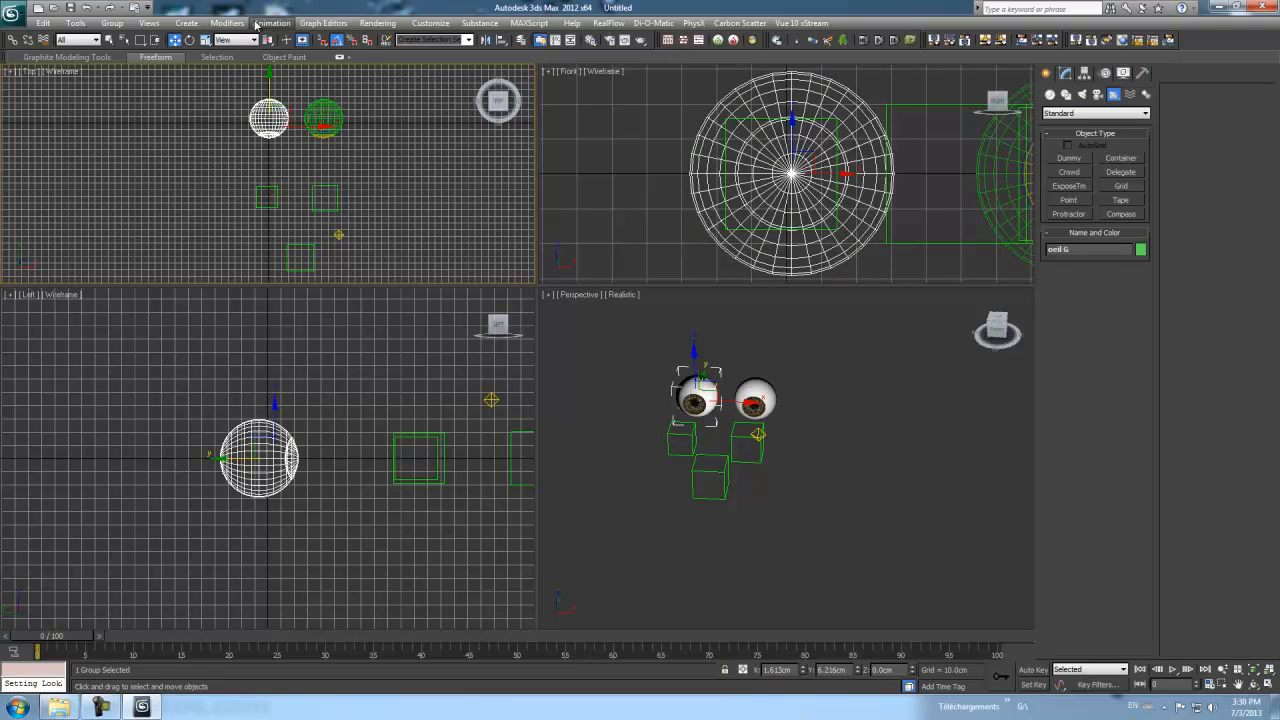
pyautogui.click(270, 23)
pyautogui.moveTo(295, 93)
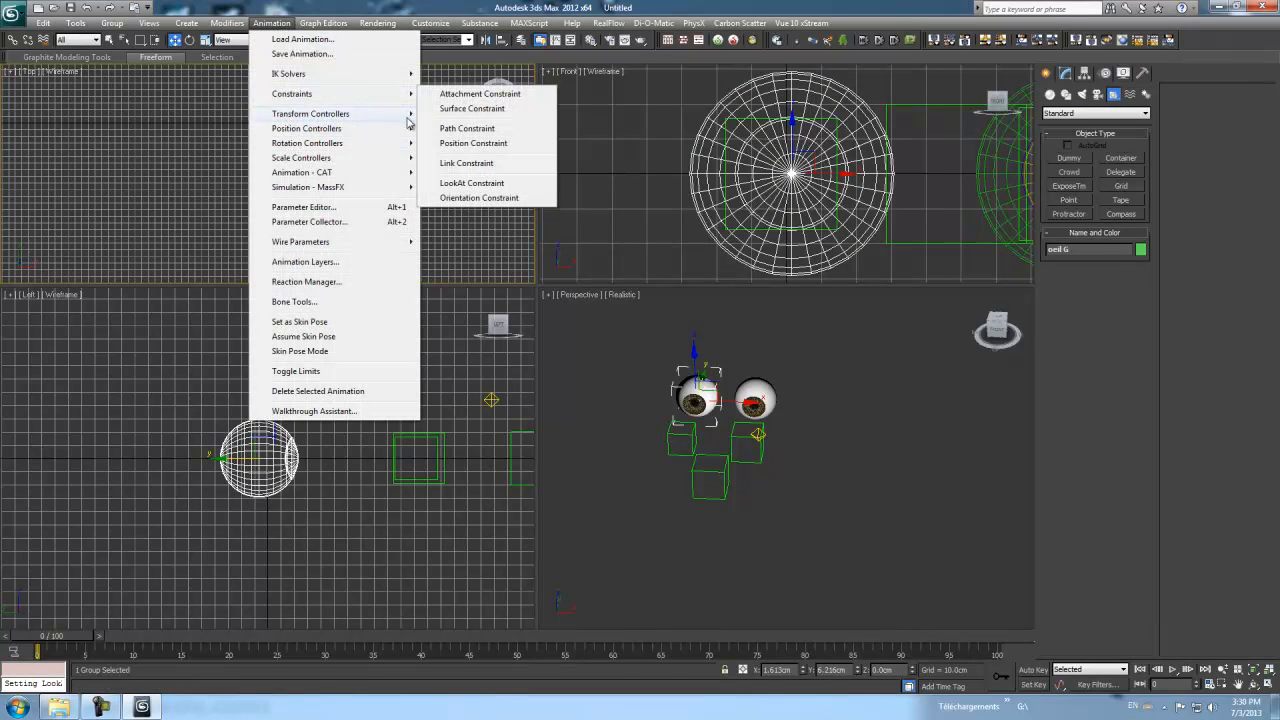
pyautogui.click(455, 182)
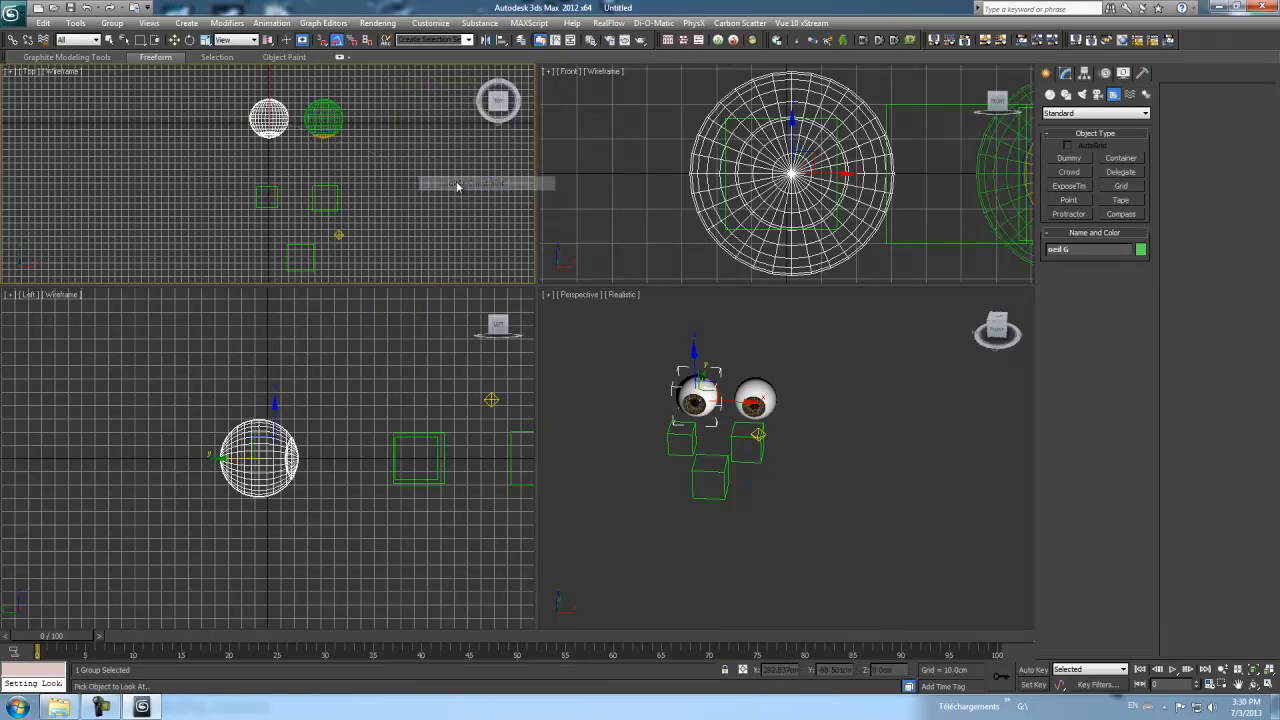
pyautogui.click(276, 186)
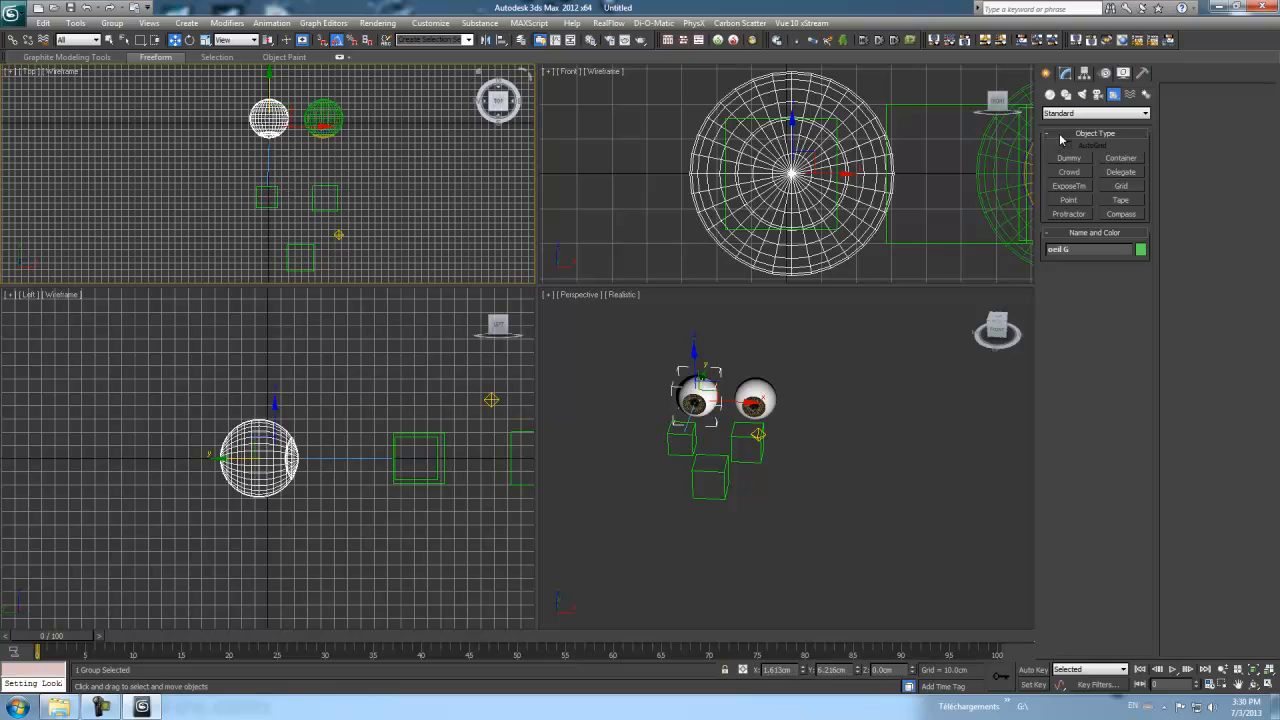
# - Apply a LookAt constraint to the oeil D group, targeting the dummy directly in front of it
pyautogui.click(327, 117)
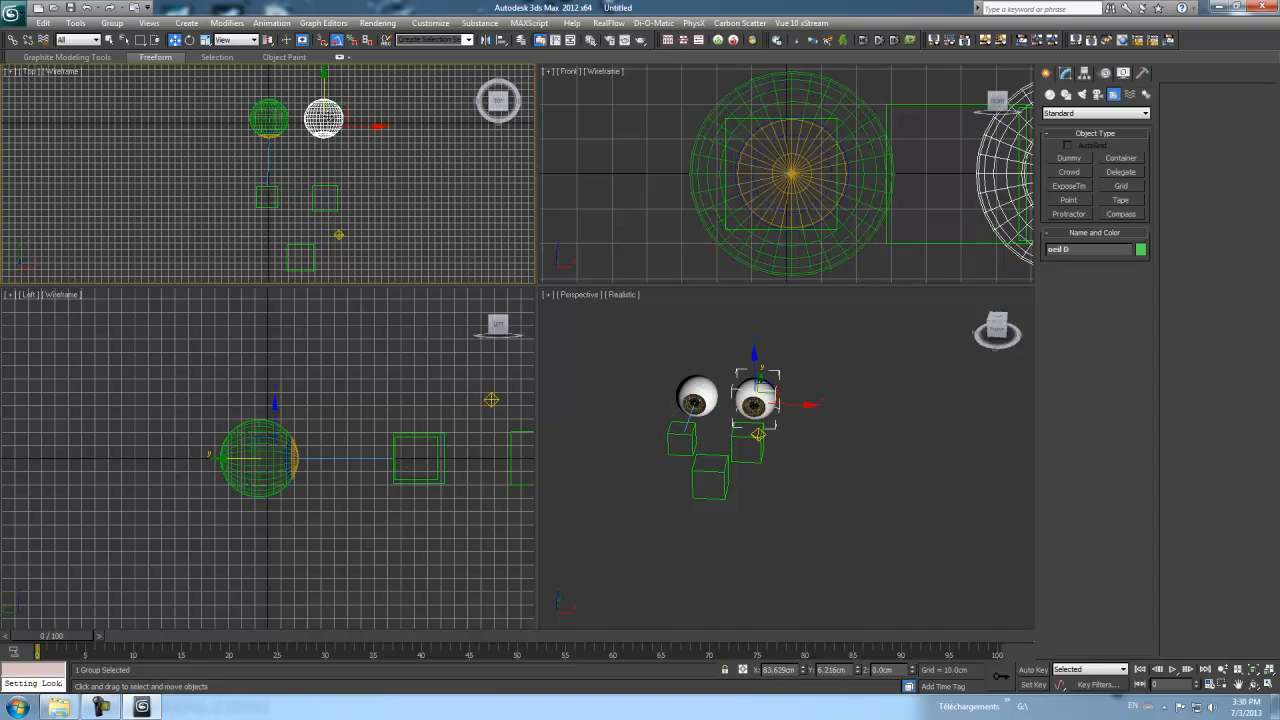
pyautogui.click(273, 23)
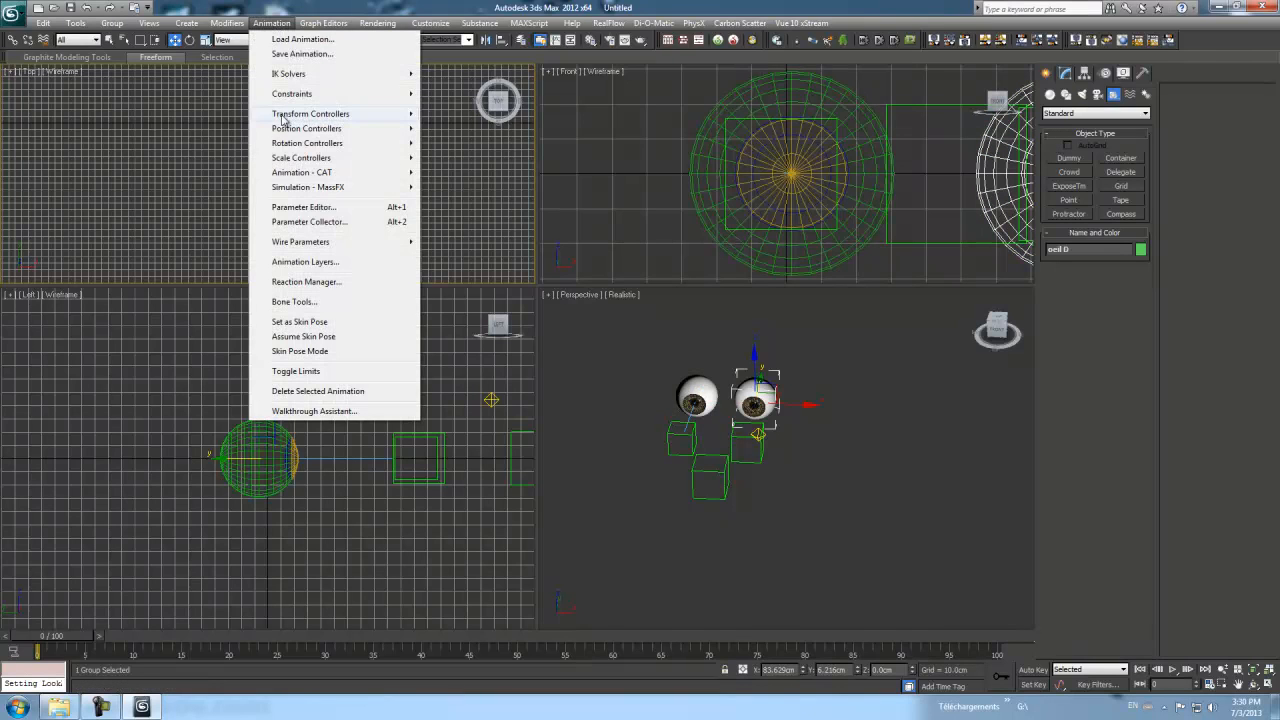
pyautogui.moveTo(290, 96)
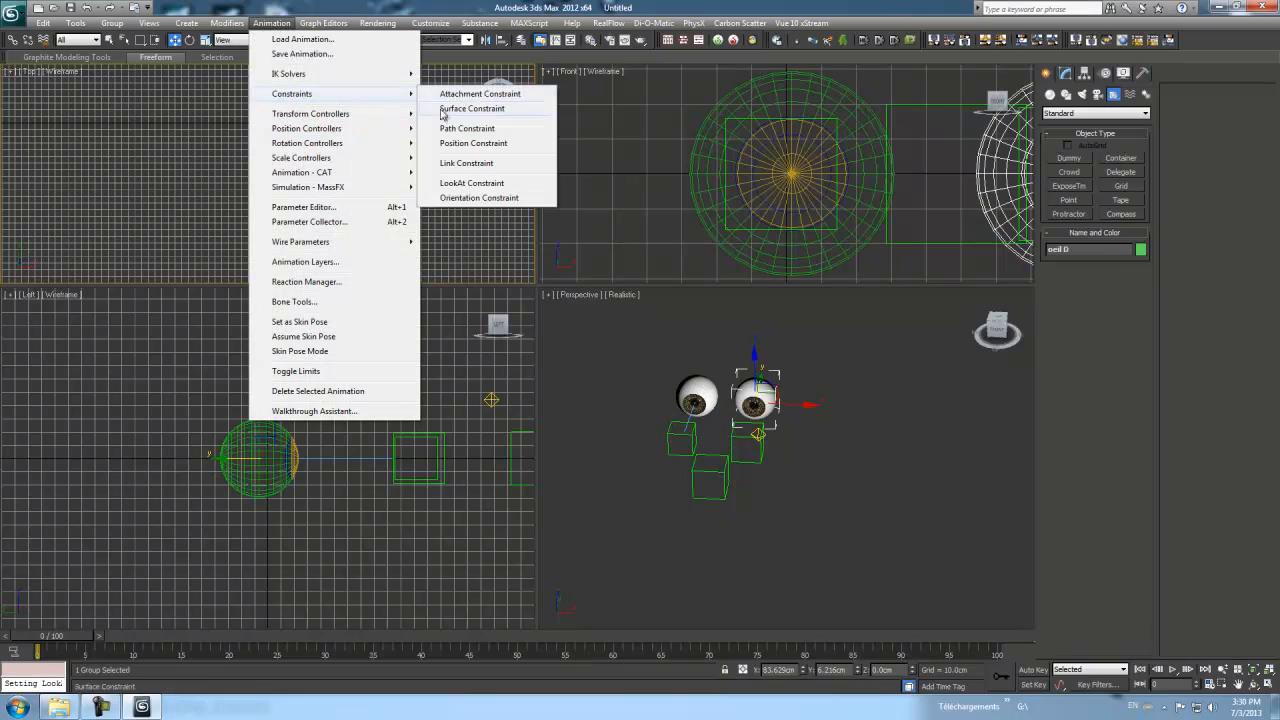
pyautogui.click(463, 183)
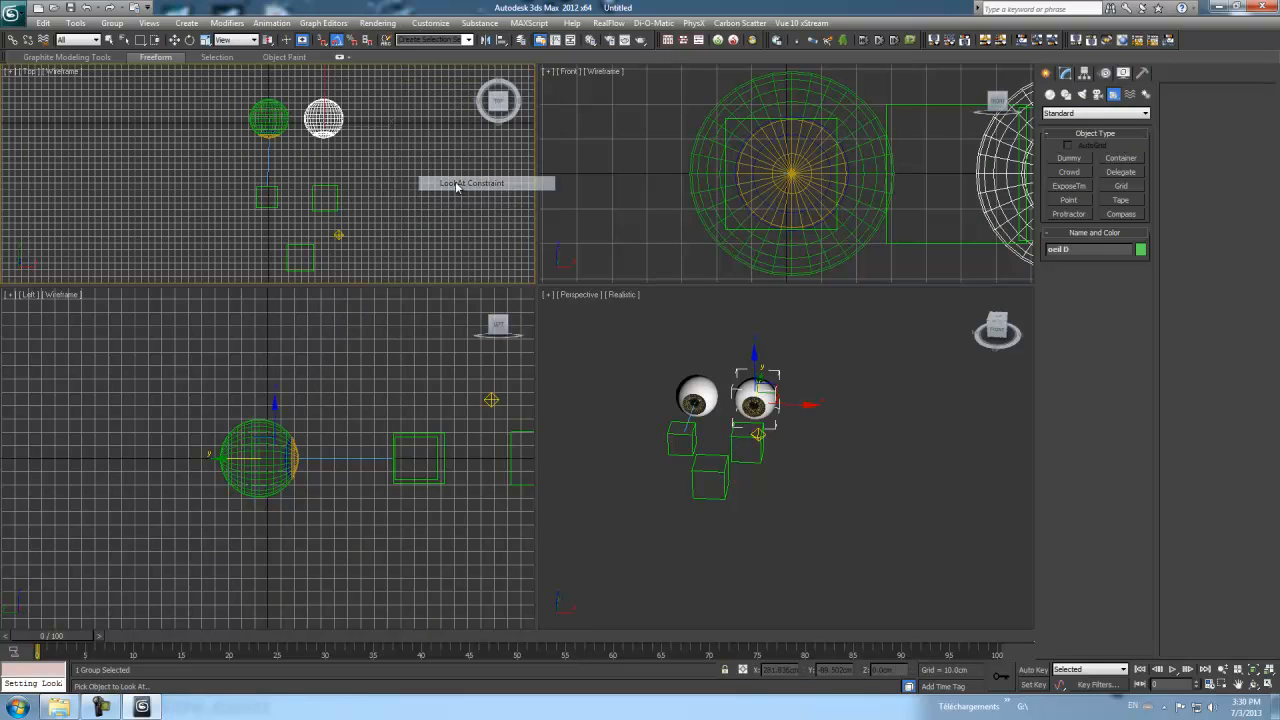
pyautogui.click(337, 187)
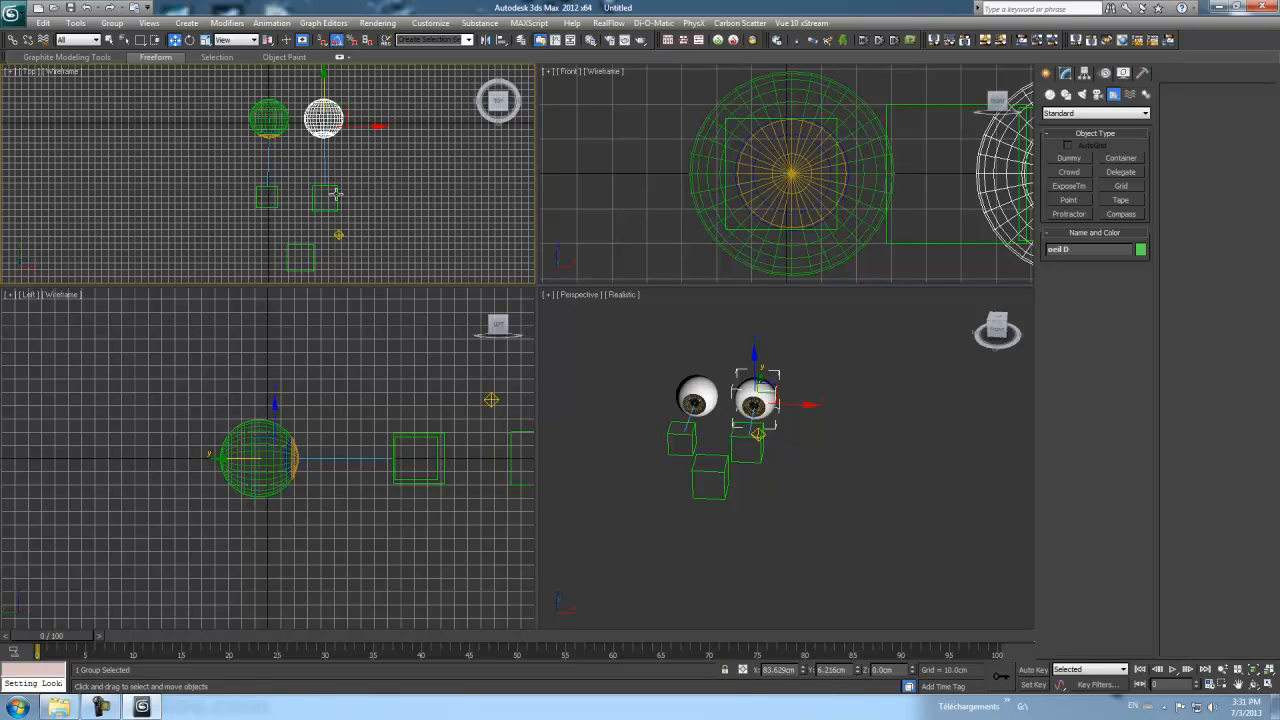
# - Shift the oeil D dummy slightly along X to test that eye's tracking
pyautogui.click(335, 193)
pyautogui.moveTo(380, 199)
pyautogui.mouseDown()
pyautogui.moveTo(428, 199)
pyautogui.moveTo(374, 199)
pyautogui.mouseUp()
pyautogui.moveTo(796, 447)
pyautogui.mouseDown()
pyautogui.moveTo(823, 443)
pyautogui.moveTo(771, 437)
pyautogui.moveTo(798, 437)
pyautogui.mouseUp()
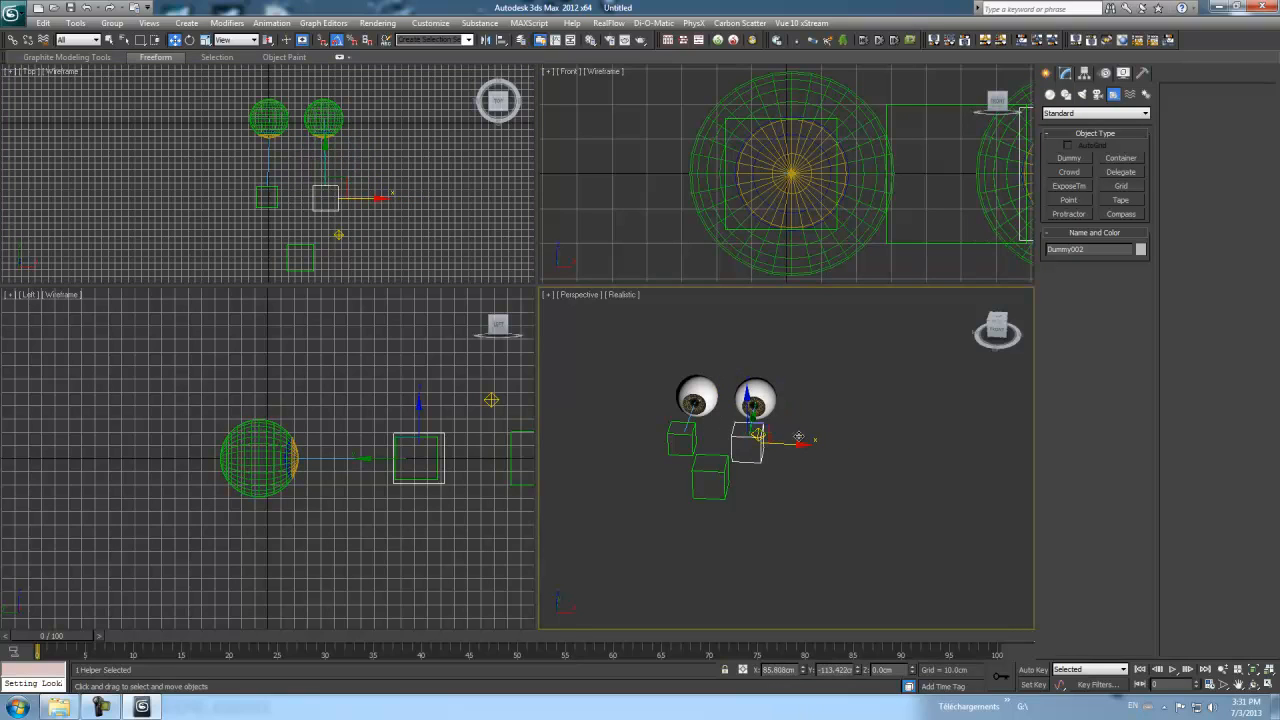
# - Raise the oeil G dummy about 58.9 cm and the oeil D dummy about 15 cm along Z
pyautogui.click(679, 433)
pyautogui.moveTo(679, 400); pyautogui.dragTo(679, 360)
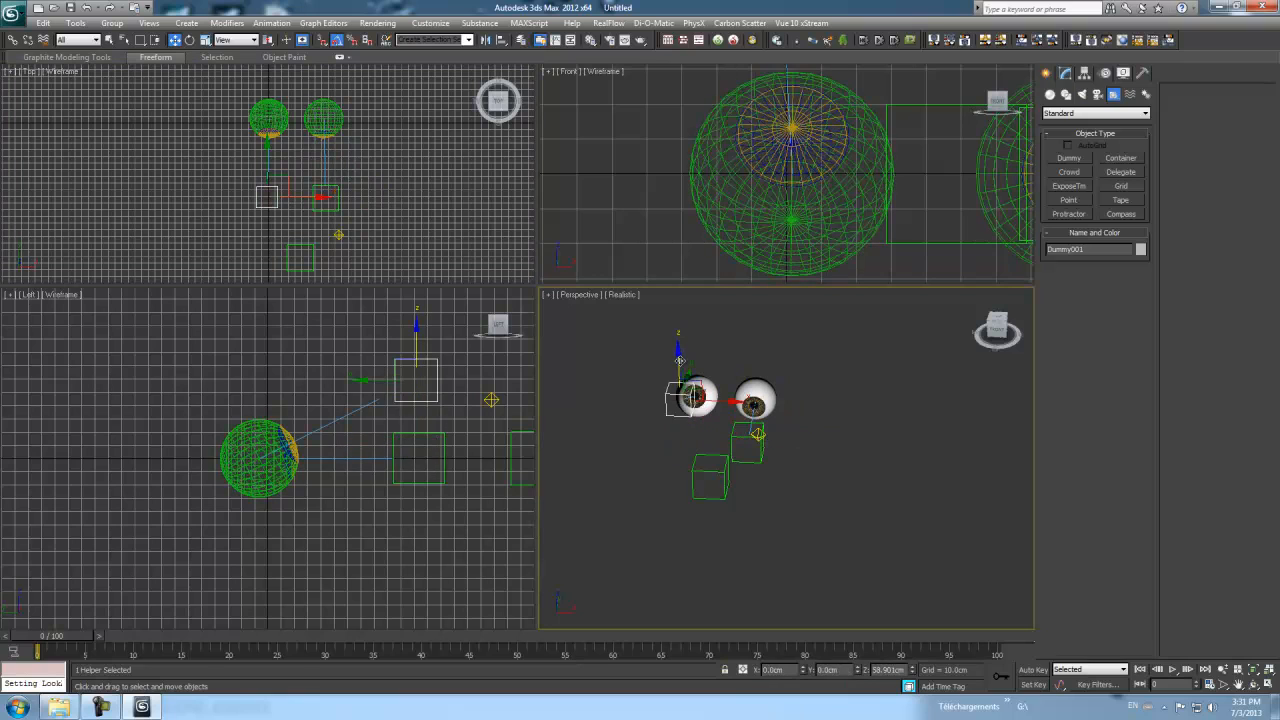
pyautogui.click(760, 447)
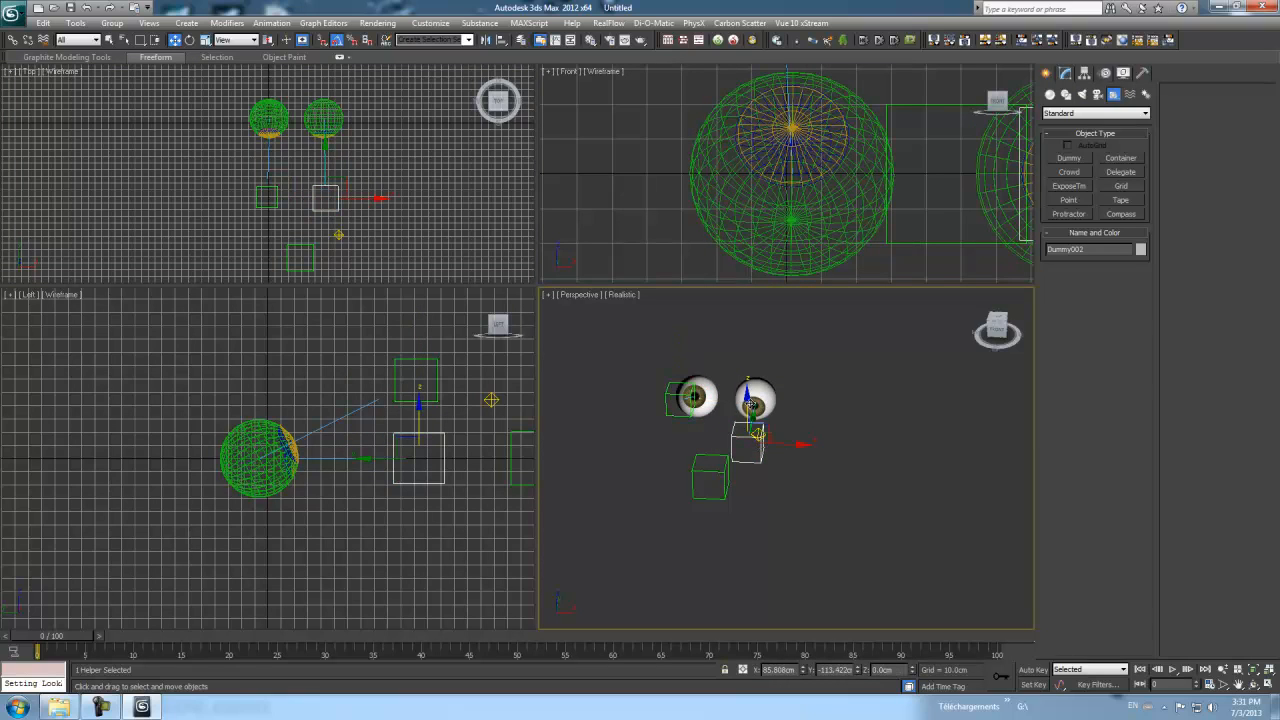
pyautogui.moveTo(748, 420)
pyautogui.mouseDown()
pyautogui.moveTo(748, 436)
pyautogui.moveTo(748, 410)
pyautogui.mouseUp()
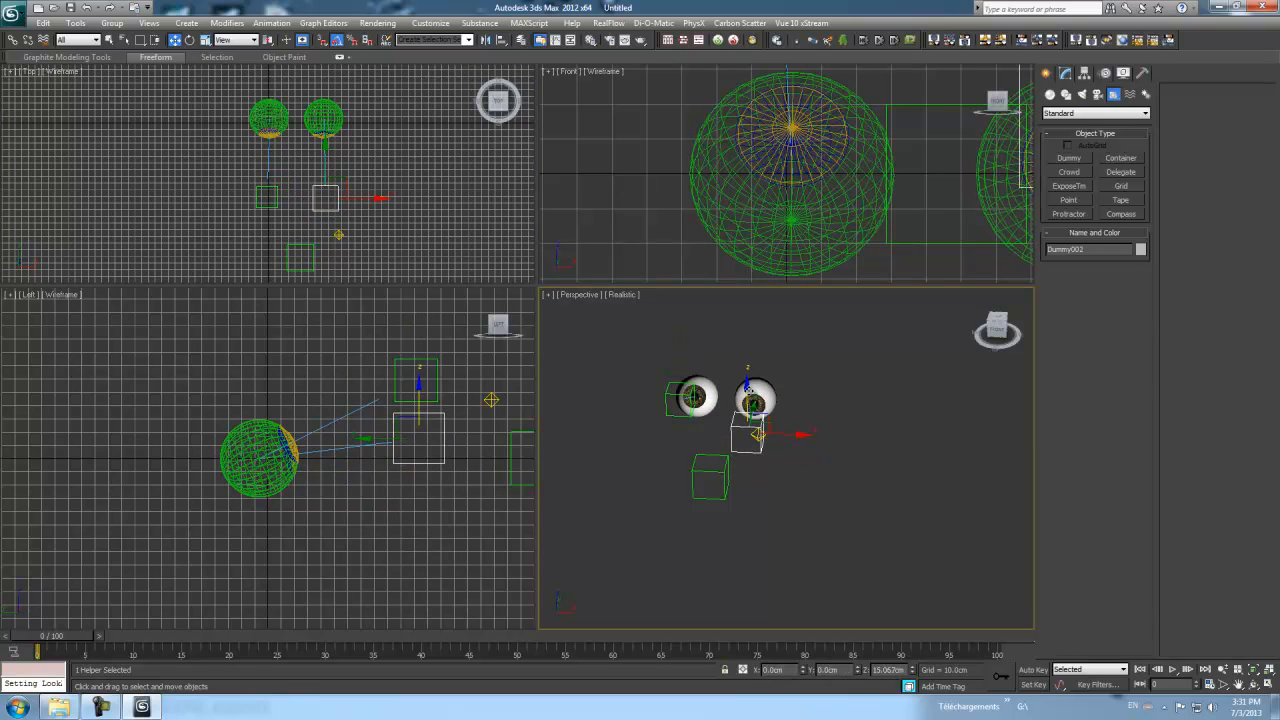
# - Lower the oeil G dummy along Z to about 2.78 cm and clear the selection
pyautogui.click(668, 396)
pyautogui.click(677, 372)
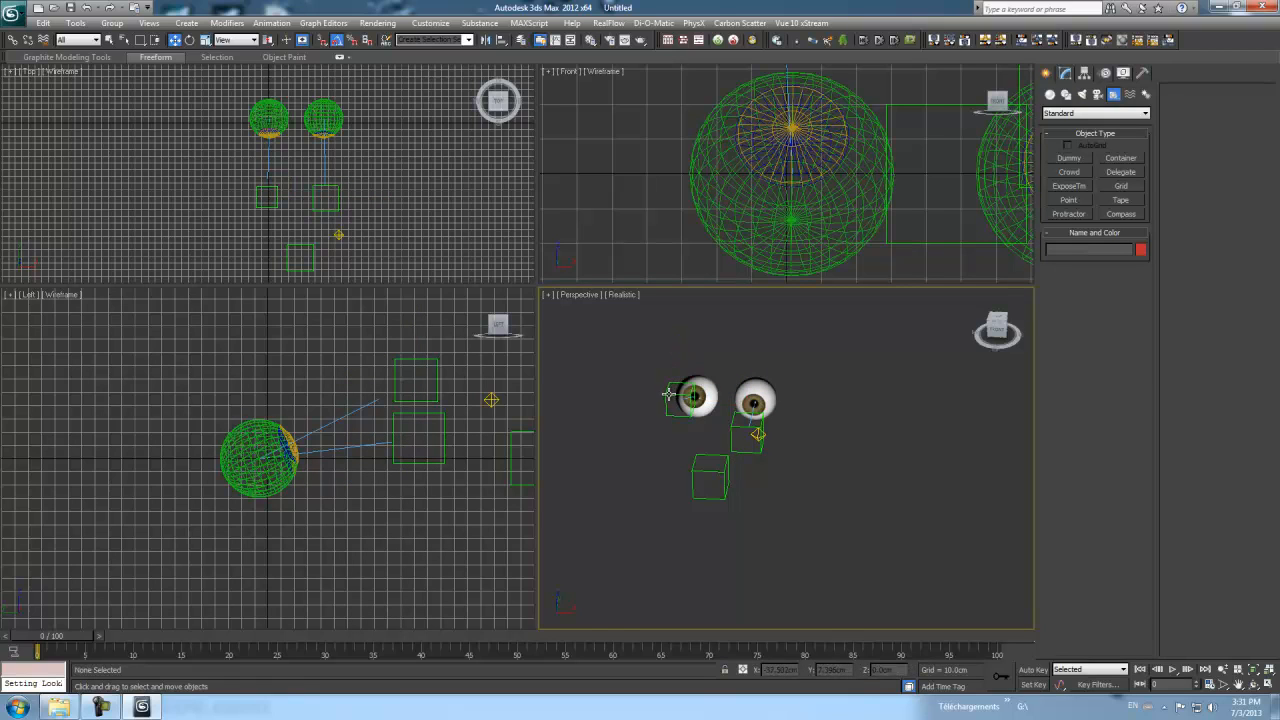
pyautogui.click(668, 396)
pyautogui.moveTo(679, 350); pyautogui.dragTo(680, 389)
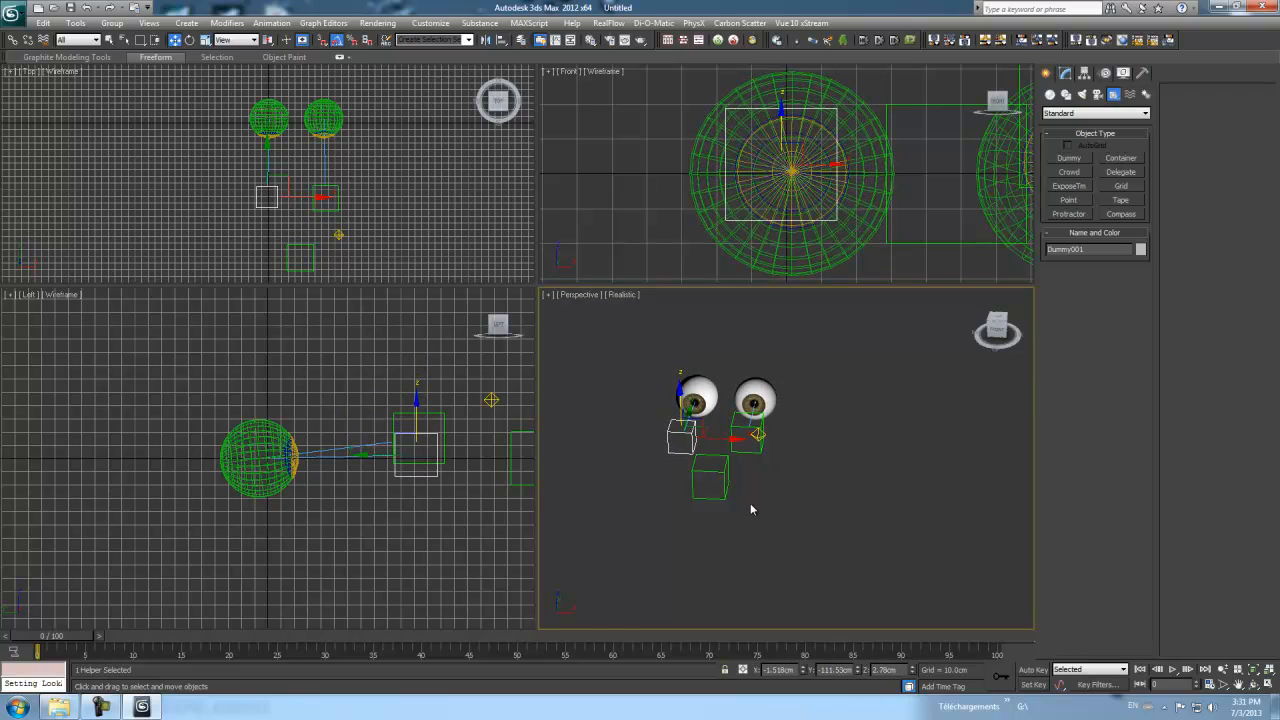
pyautogui.click(827, 492)
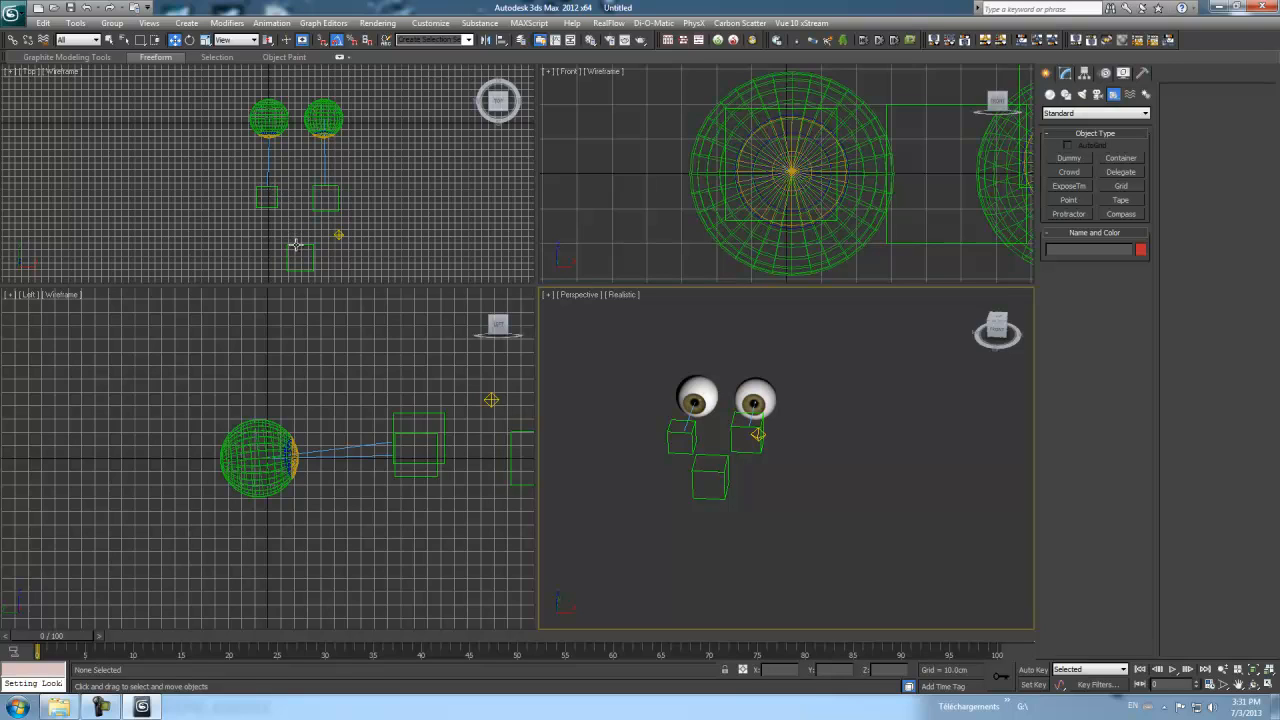
# - Link the oeil G and oeil D dummies as children of the third dummy placed in front of them
pyautogui.click(262, 207)
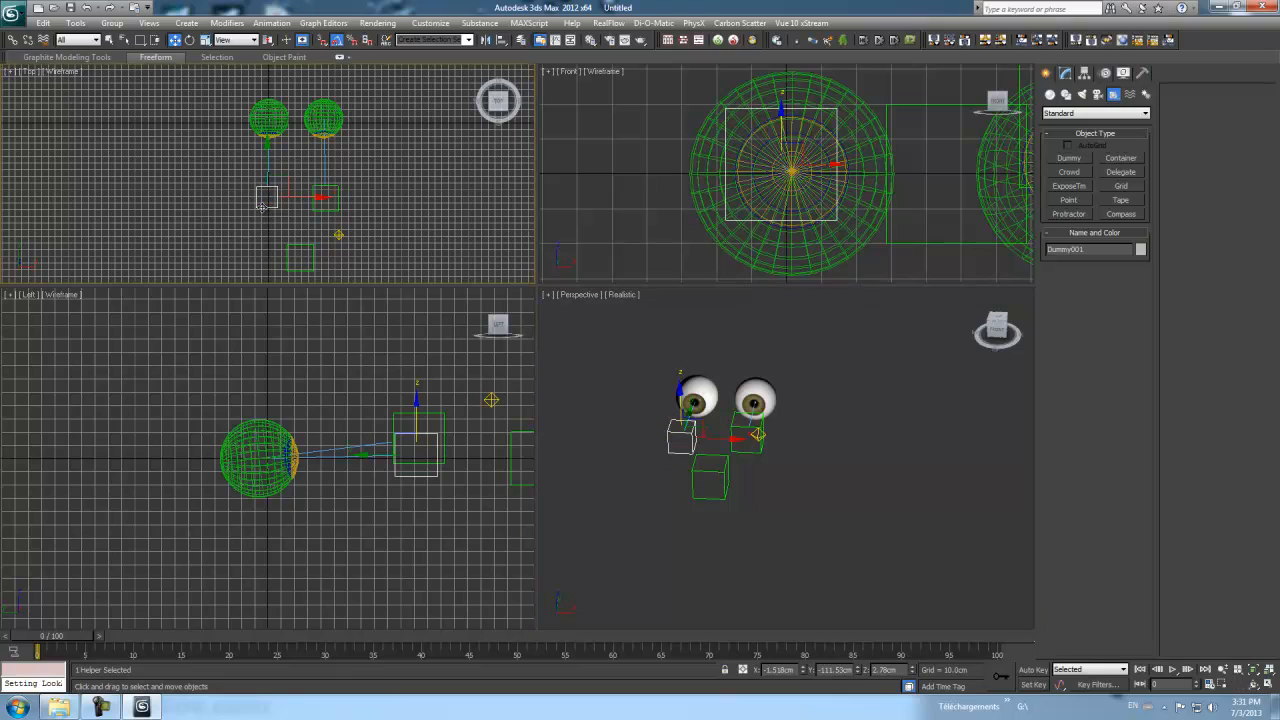
pyautogui.click(14, 40)
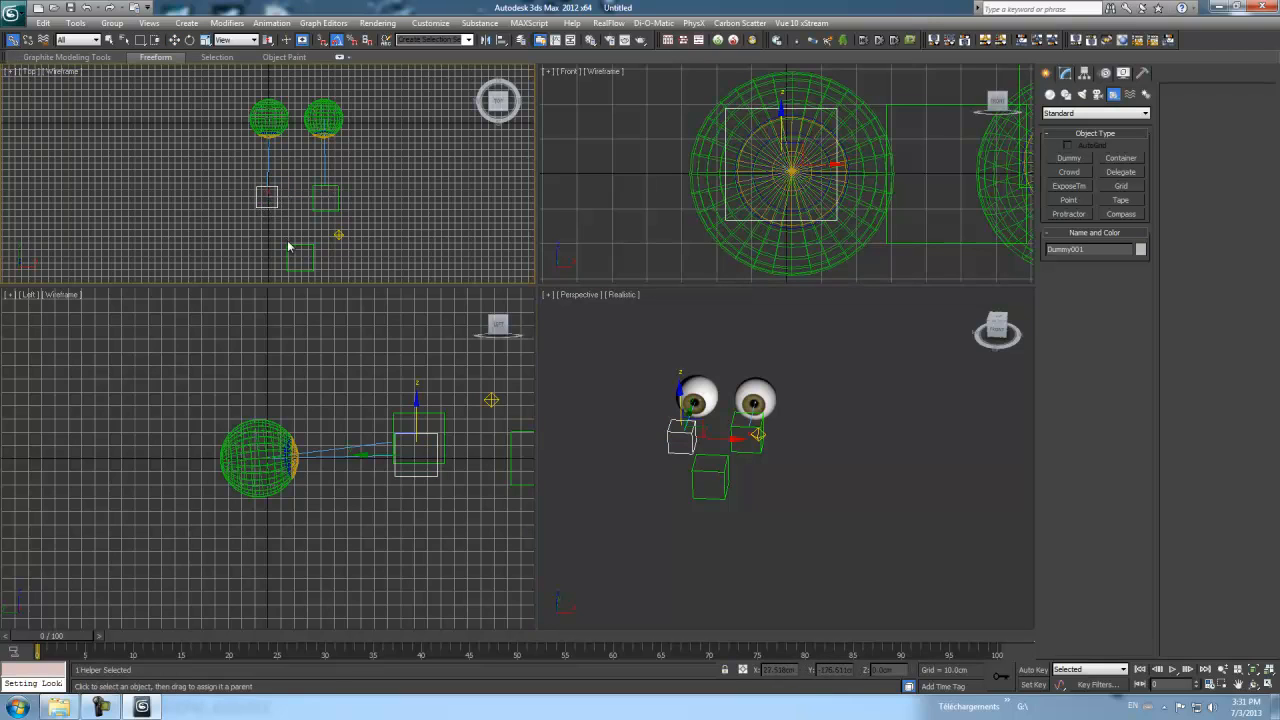
pyautogui.moveTo(288, 225); pyautogui.dragTo(292, 248)
pyautogui.moveTo(287, 250); pyautogui.dragTo(289, 249)
pyautogui.click(288, 248)
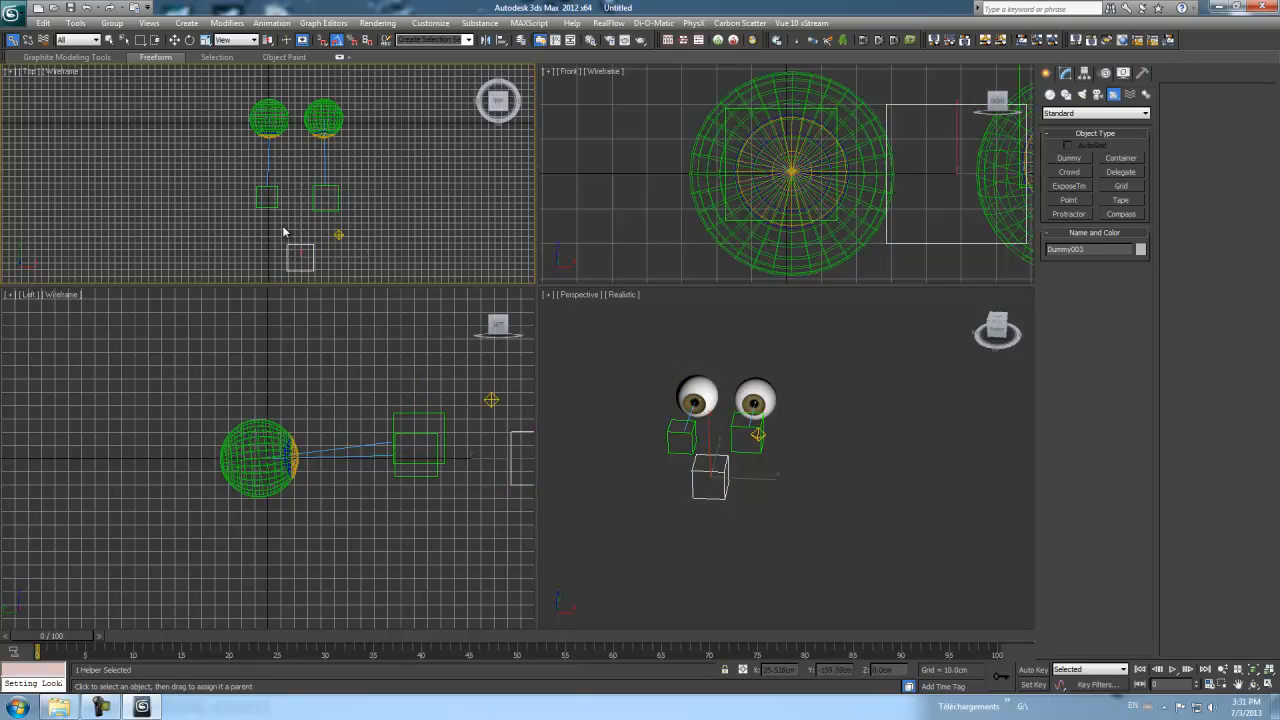
pyautogui.moveTo(272, 203); pyautogui.dragTo(288, 250)
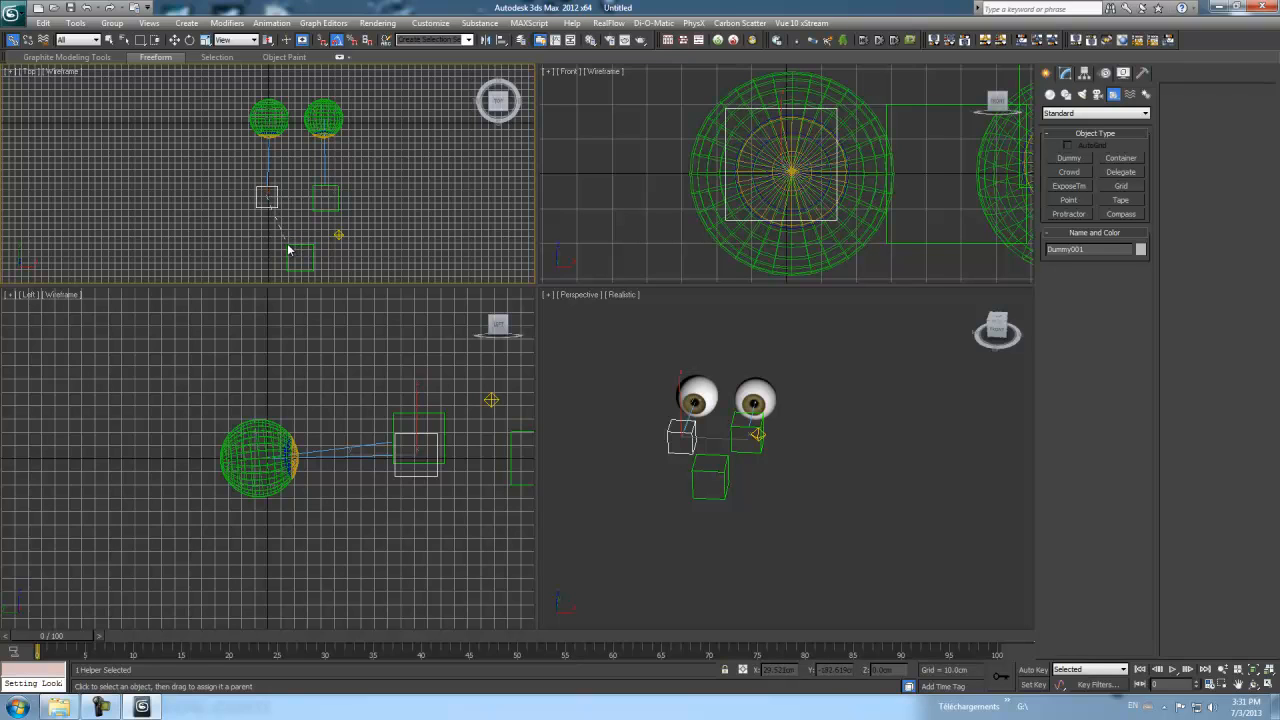
pyautogui.scroll(3, 288, 250)
pyautogui.moveTo(286, 249); pyautogui.dragTo(305, 95, button='middle')
pyautogui.moveTo(305, 95); pyautogui.dragTo(305, 209)
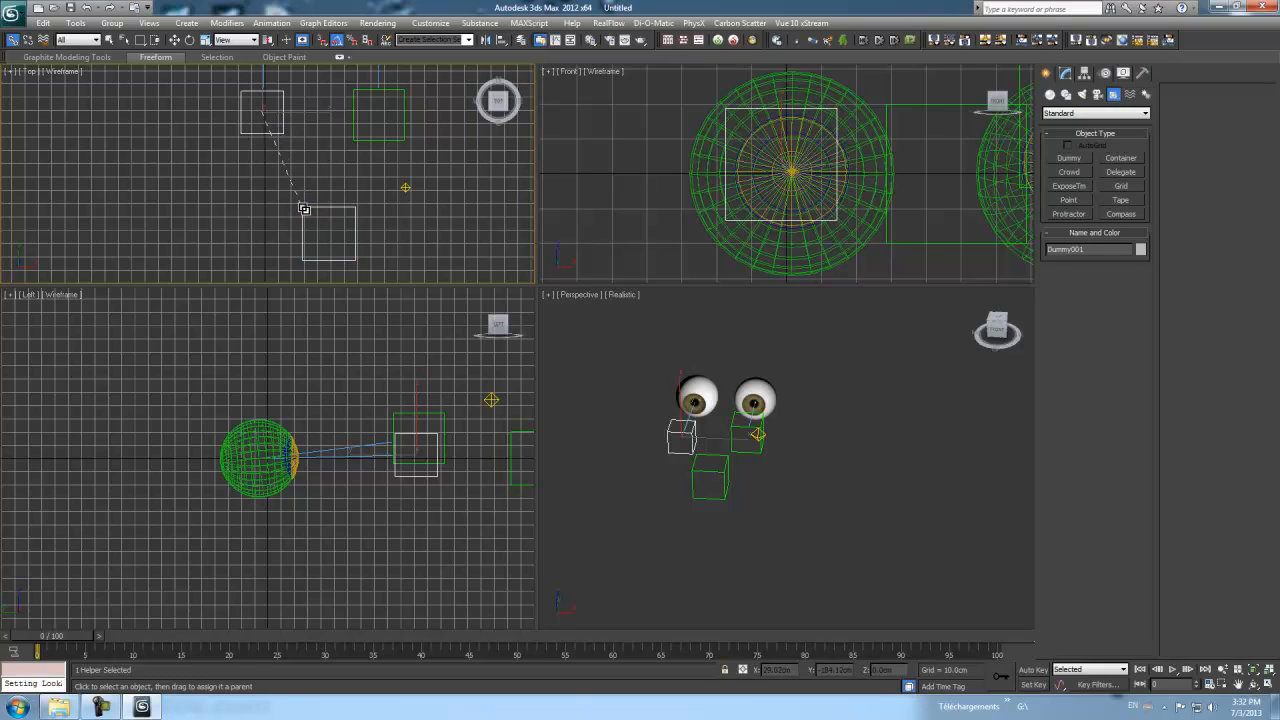
pyautogui.moveTo(403, 130); pyautogui.dragTo(354, 209)
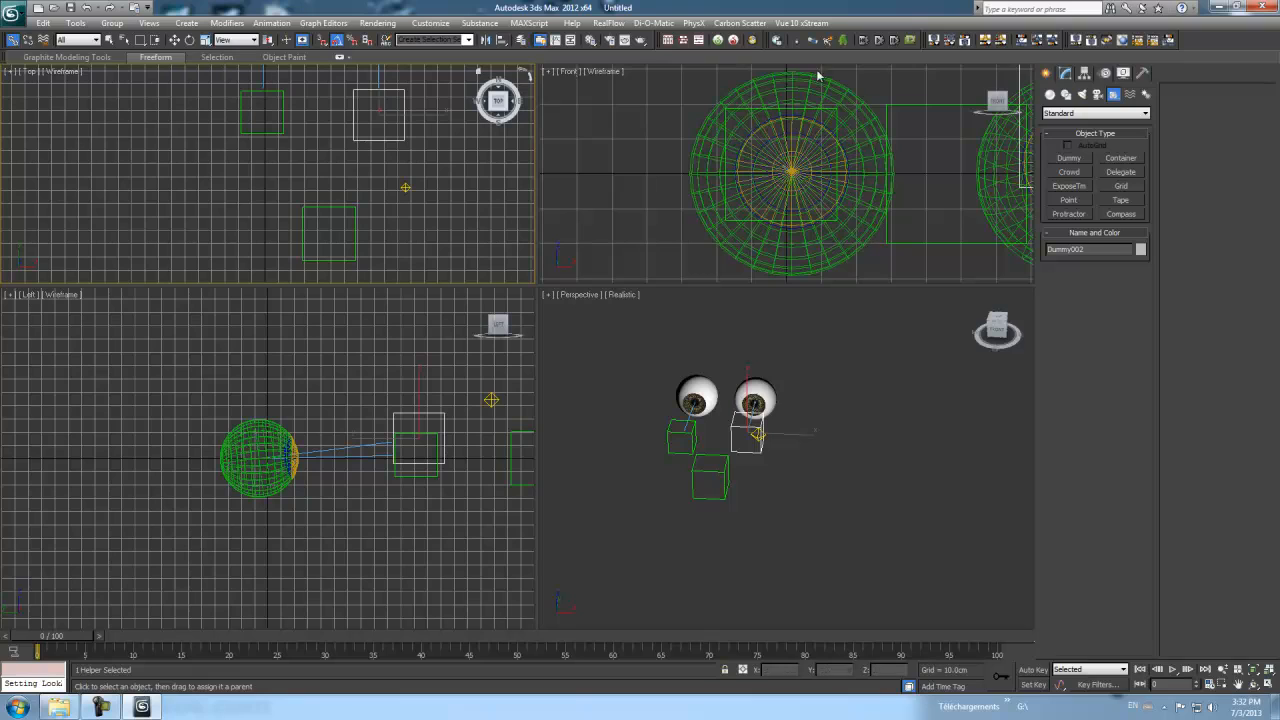
# - Move the parent dummy along X to about 68.28 cm and lower it slightly along Z to test both eyes' tracking
pyautogui.click(114, 41)
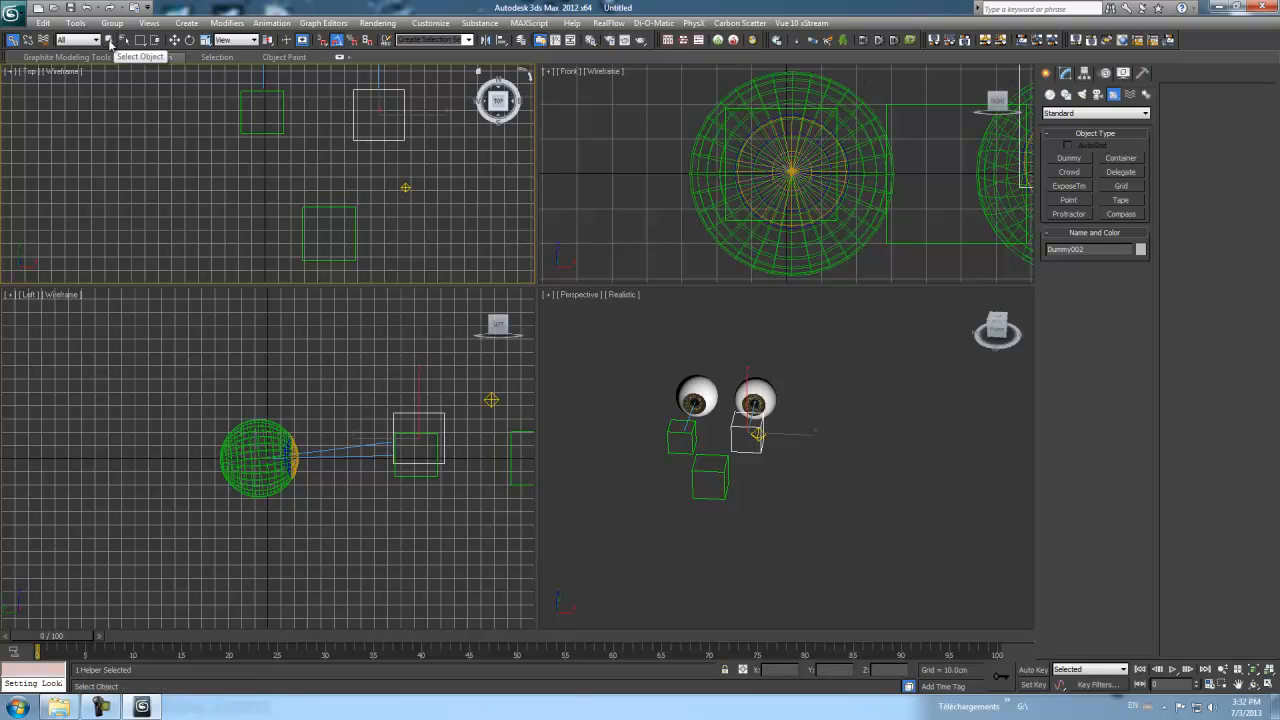
pyautogui.click(355, 252)
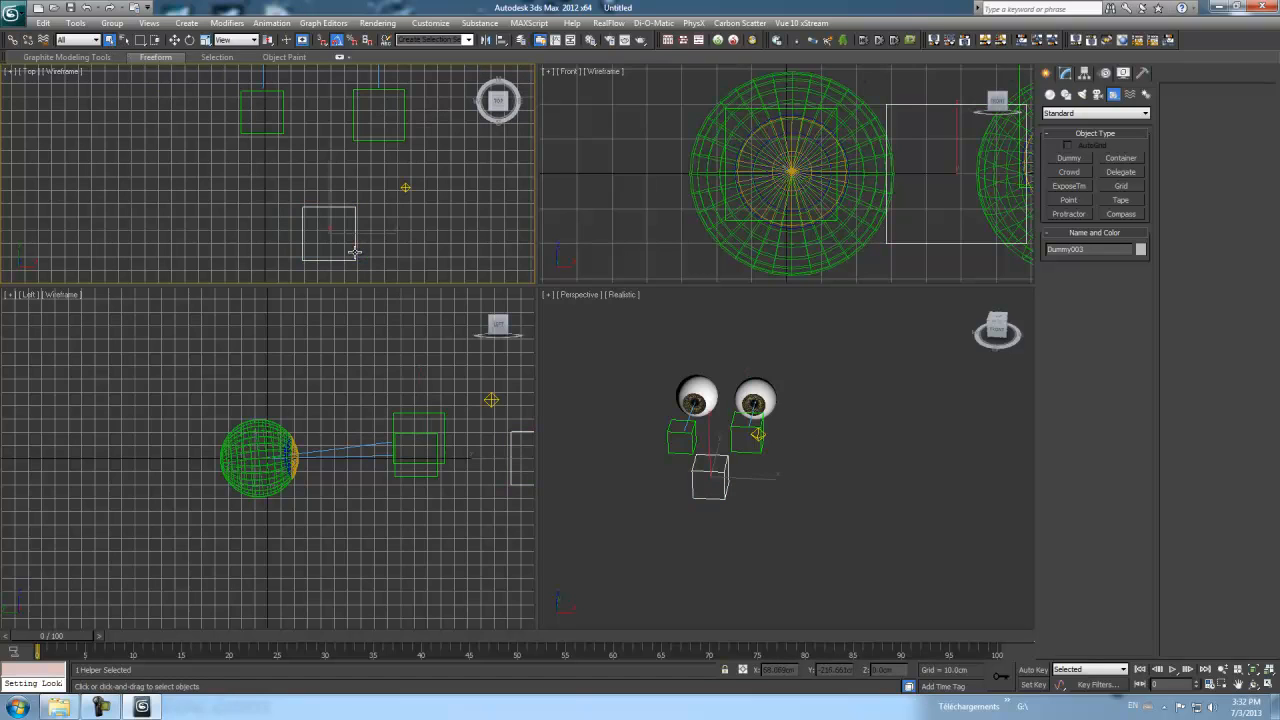
pyautogui.click(175, 41)
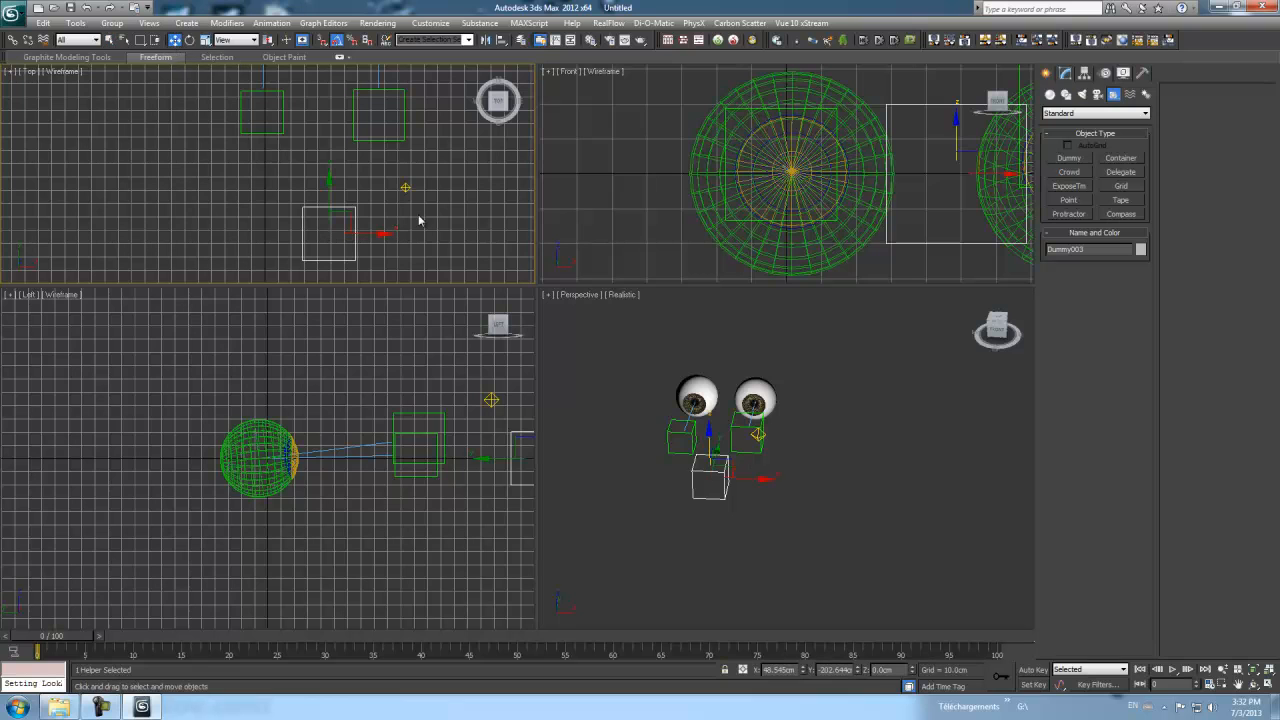
pyautogui.moveTo(764, 481)
pyautogui.mouseDown()
pyautogui.moveTo(795, 480)
pyautogui.moveTo(724, 480)
pyautogui.moveTo(784, 479)
pyautogui.moveTo(773, 480)
pyautogui.mouseUp()
pyautogui.moveTo(725, 434)
pyautogui.mouseDown()
pyautogui.moveTo(725, 406)
pyautogui.moveTo(725, 438)
pyautogui.mouseUp()
# - Shift the oeil D dummy along X to about 89.01 cm and raise the parent dummy along Z to about 14.76 cm
pyautogui.click(768, 438)
pyautogui.moveTo(817, 440)
pyautogui.mouseDown()
pyautogui.moveTo(866, 438)
pyautogui.moveTo(788, 439)
pyautogui.moveTo(806, 439)
pyautogui.mouseUp()
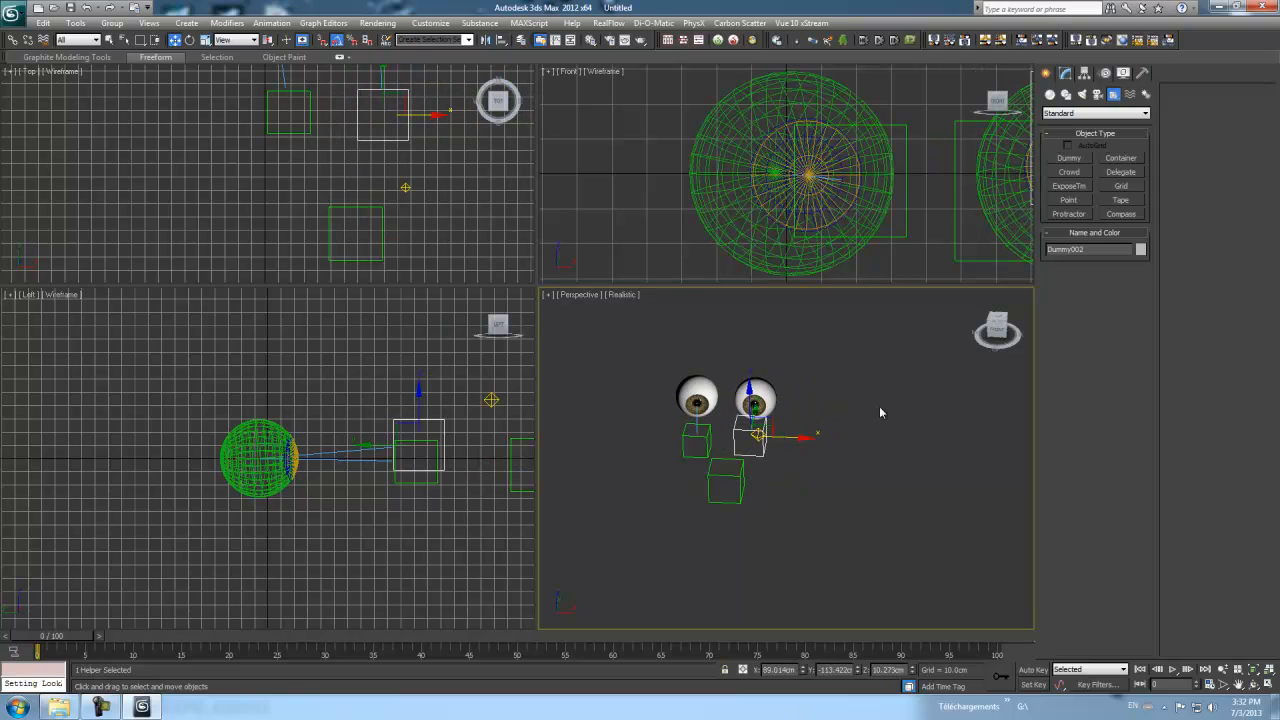
pyautogui.click(728, 482)
pyautogui.moveTo(724, 440)
pyautogui.mouseDown()
pyautogui.moveTo(724, 385)
pyautogui.moveTo(723, 440)
pyautogui.mouseUp()
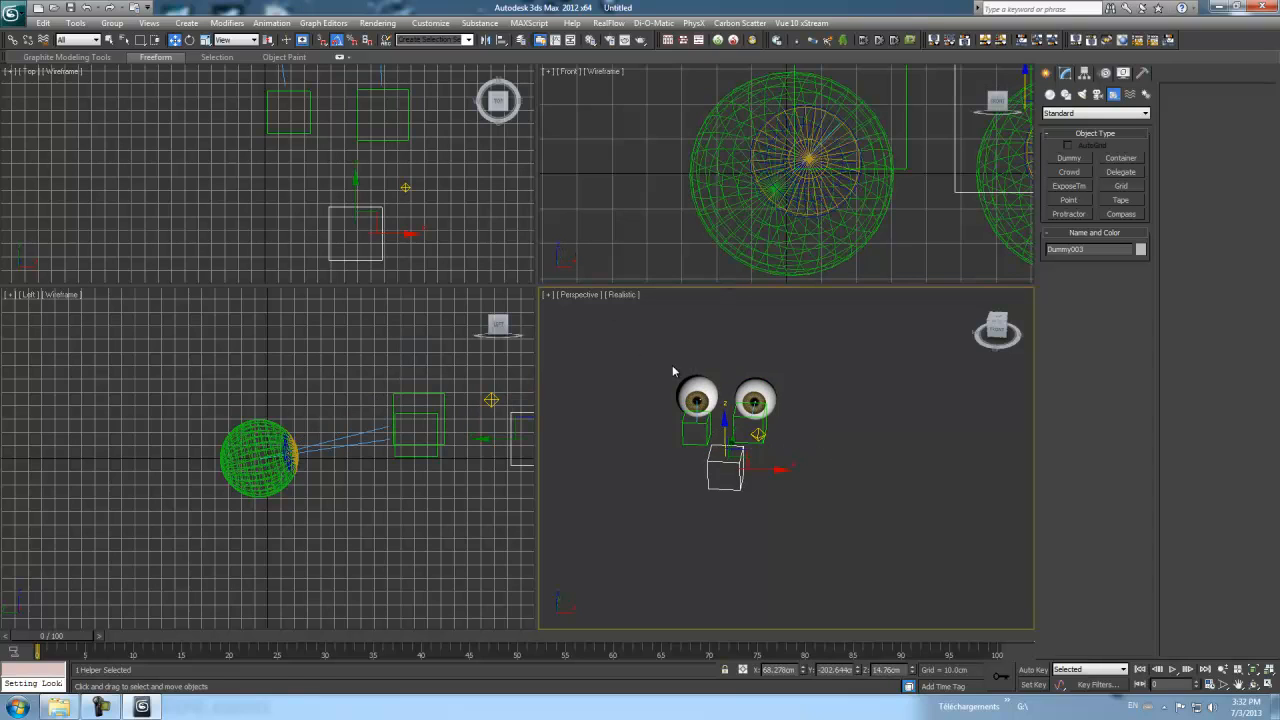
# - Enlarge the Perspective viewport and lower the oeil D dummy along Z to about 13.66 cm
pyautogui.moveTo(538, 288); pyautogui.dragTo(462, 221)
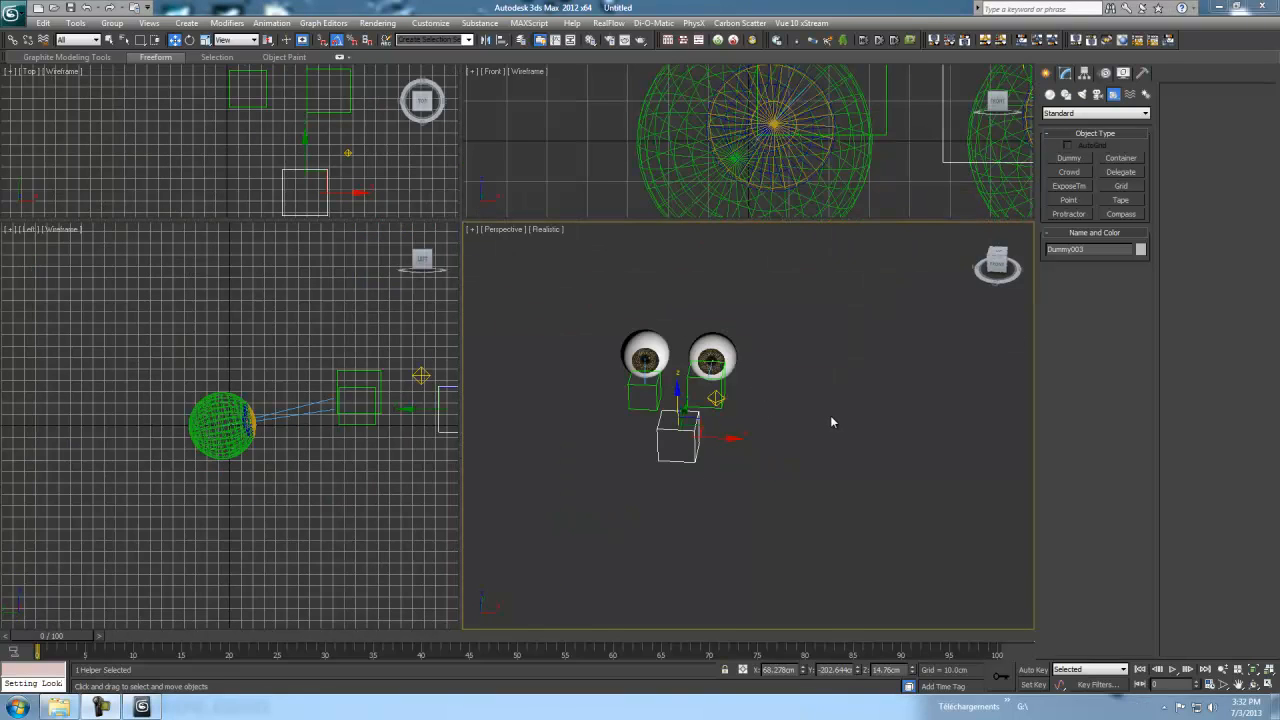
pyautogui.keyDown('alt'); pyautogui.moveTo(845, 461); pyautogui.dragTo(852, 436, button='middle'); pyautogui.keyUp('alt')
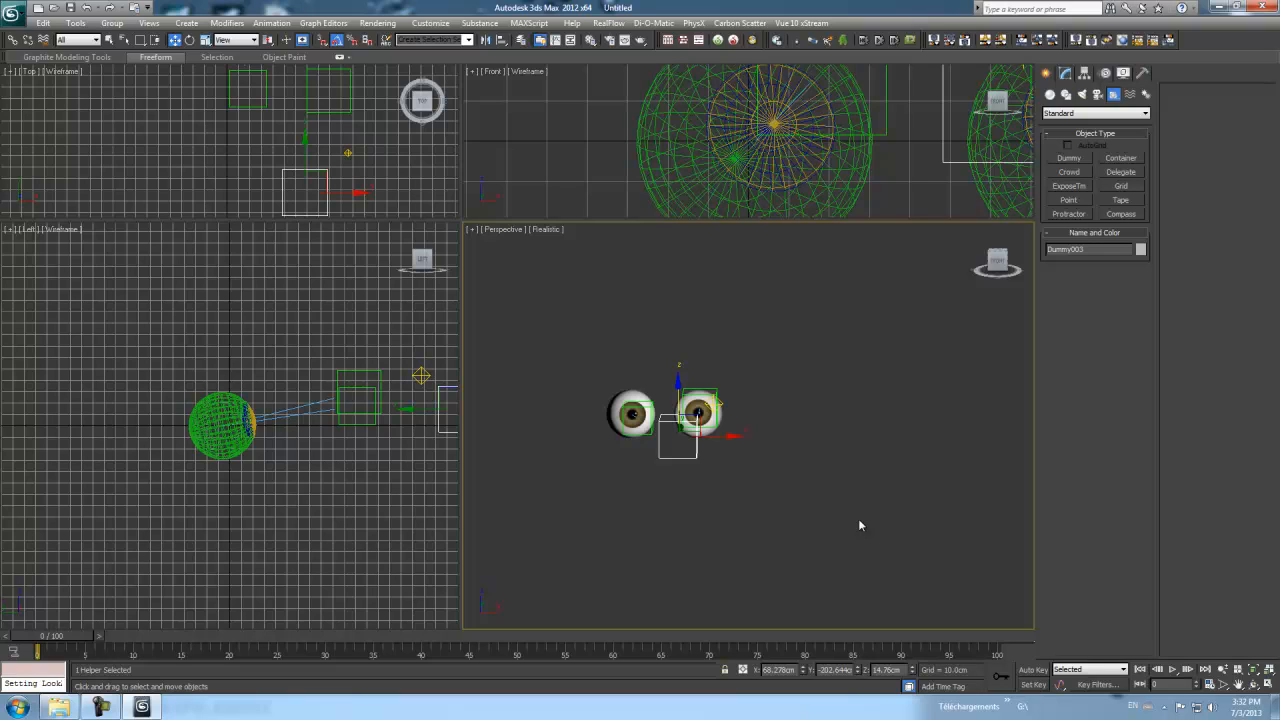
pyautogui.keyDown('alt'); pyautogui.moveTo(863, 491); pyautogui.dragTo(760, 508, button='middle'); pyautogui.keyUp('alt')
pyautogui.click(775, 412)
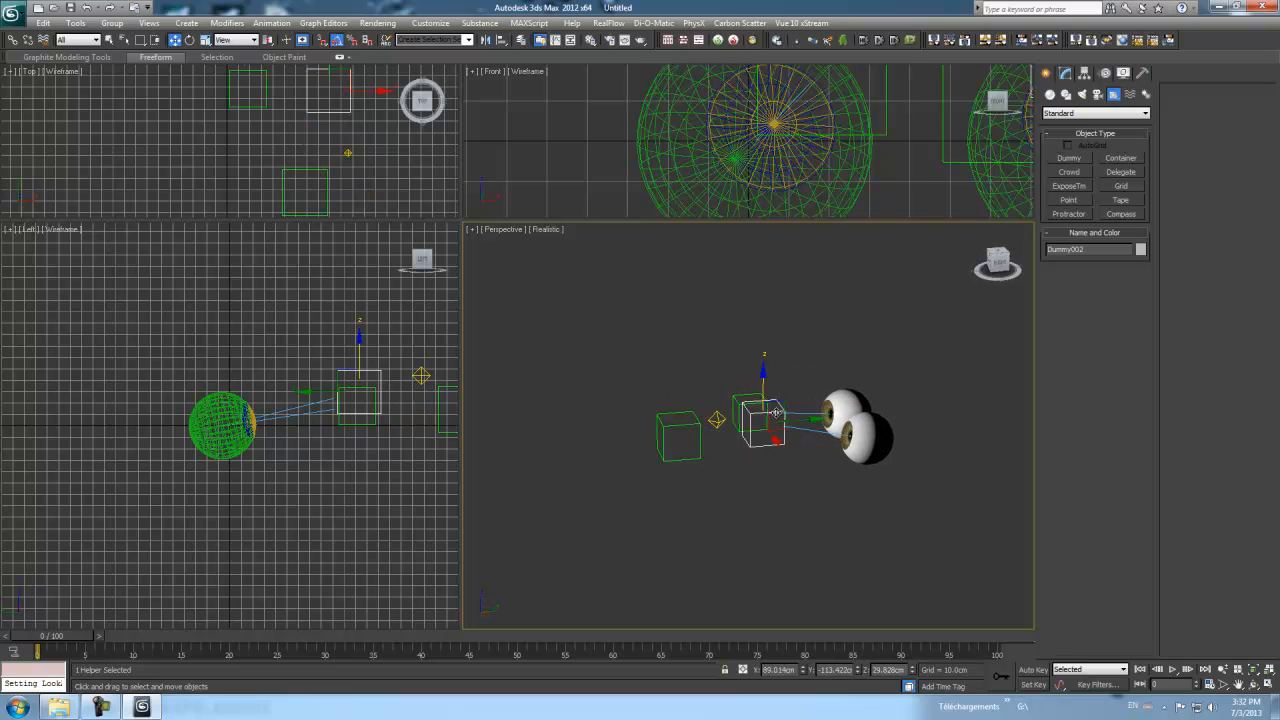
pyautogui.moveTo(762, 372); pyautogui.dragTo(762, 384)
pyautogui.keyDown('alt'); pyautogui.moveTo(866, 560); pyautogui.dragTo(924, 575, button='middle'); pyautogui.keyUp('alt')
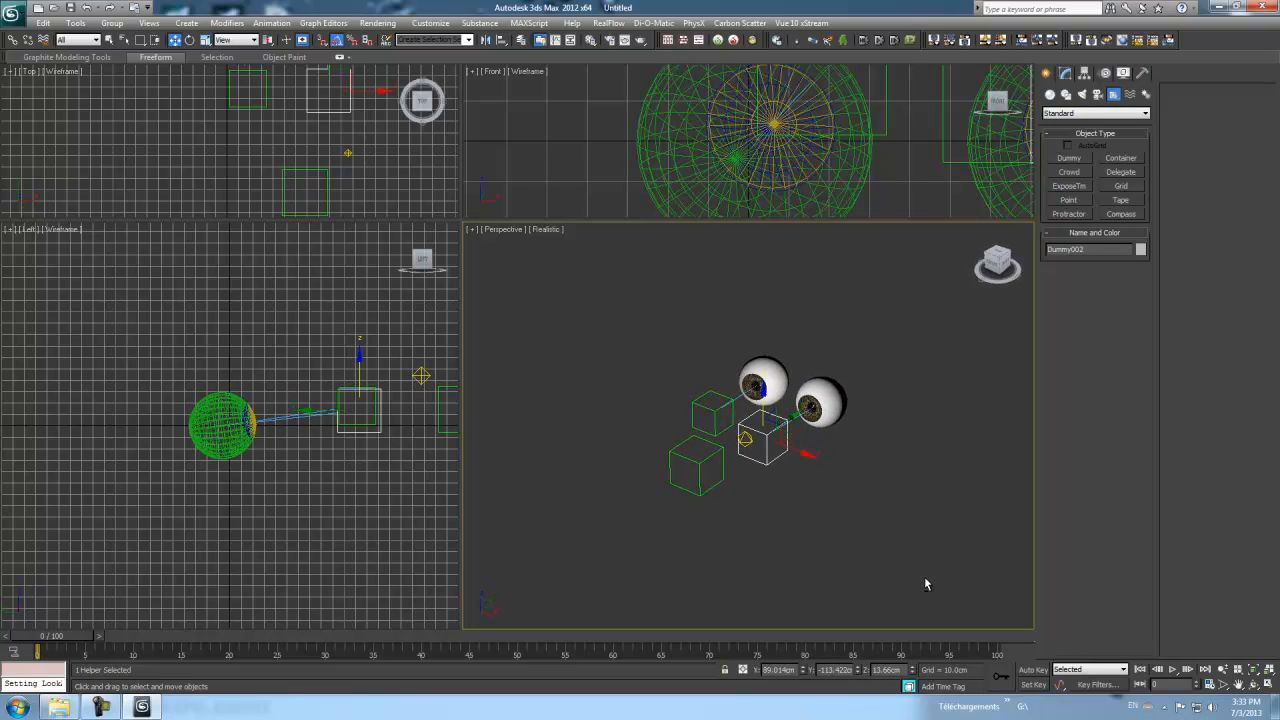
# - Lower the oeil G and oeil D dummies together slightly along Z and clear the selection
pyautogui.click(711, 412)
pyautogui.keyDown('ctrl'); pyautogui.click(760, 433); pyautogui.keyUp('ctrl')
pyautogui.moveTo(735, 383); pyautogui.dragTo(735, 393)
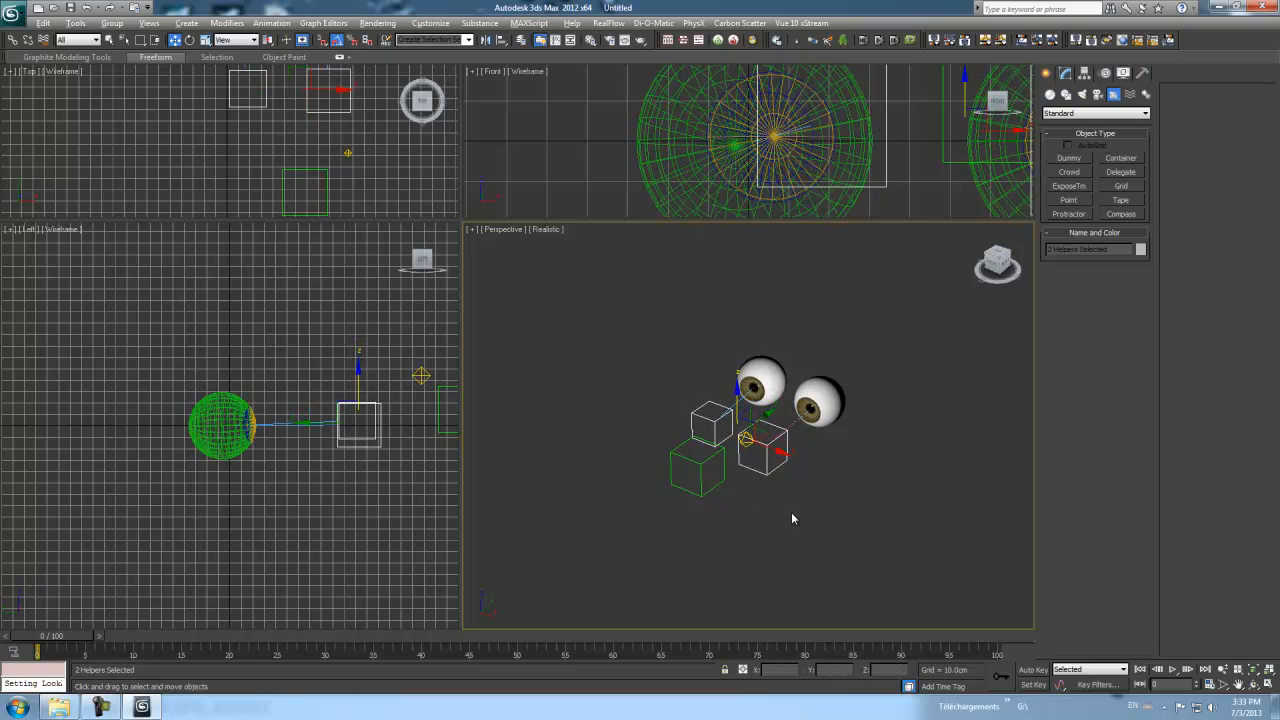
pyautogui.keyDown('alt'); pyautogui.moveTo(793, 518); pyautogui.dragTo(808, 502, button='middle'); pyautogui.keyUp('alt')
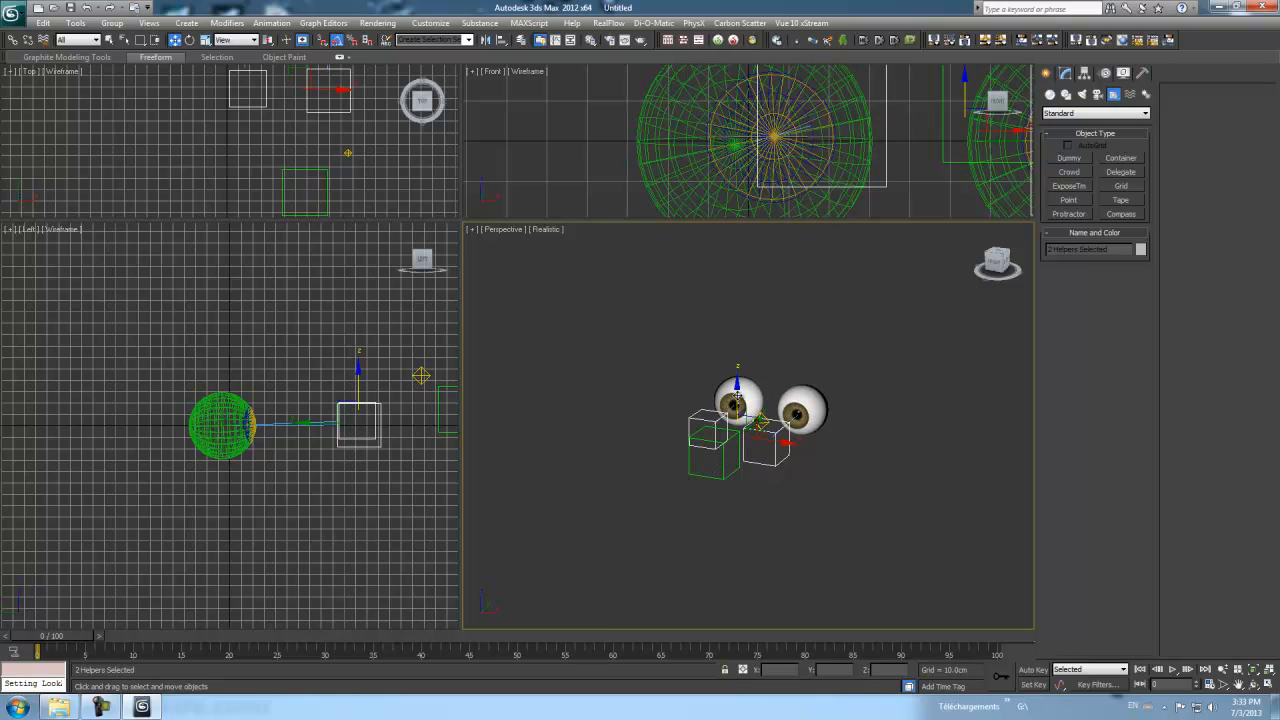
pyautogui.moveTo(736, 385); pyautogui.dragTo(736, 388)
pyautogui.click(800, 524)
pyautogui.moveTo(825, 530)
pyautogui.keyDown('alt'); pyautogui.mouseDown(button='middle')
pyautogui.moveTo(761, 562)
pyautogui.moveTo(728, 560)
pyautogui.moveTo(691, 522)
pyautogui.moveTo(854, 520)
pyautogui.moveTo(847, 541)
pyautogui.mouseUp(button='middle'); pyautogui.keyUp('alt')
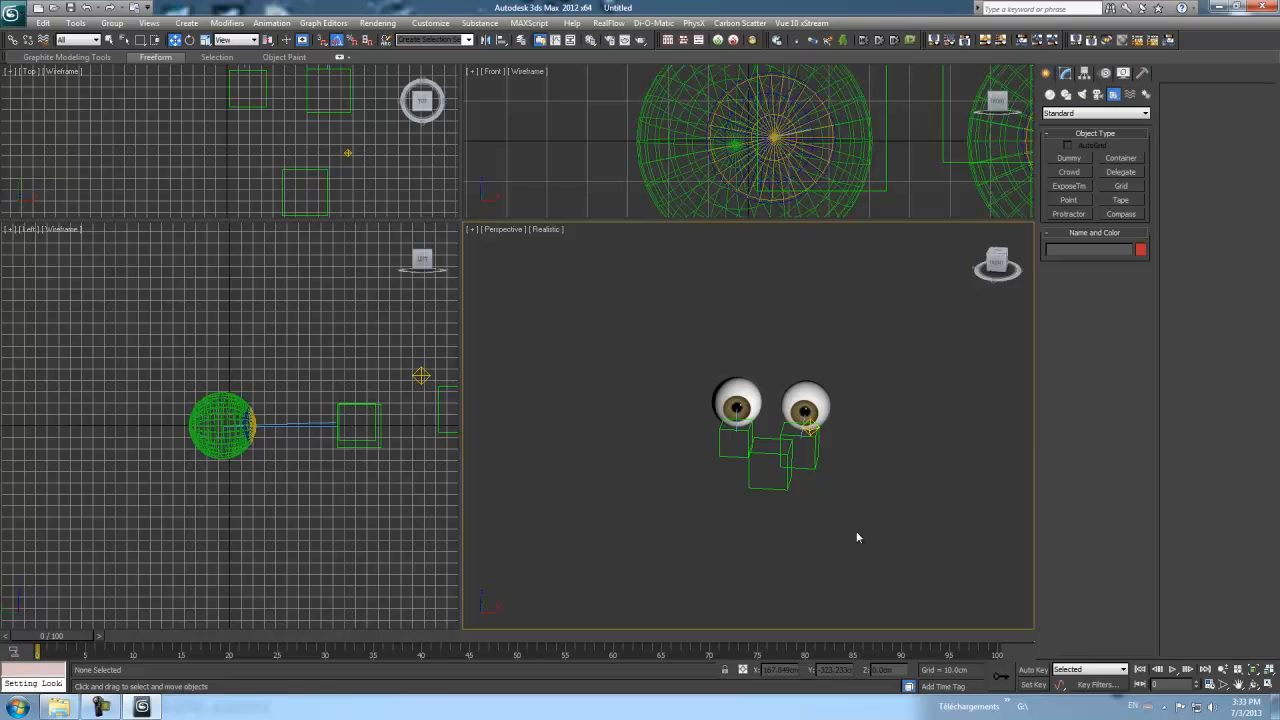
pyautogui.moveTo(848, 536)
pyautogui.mouseDown(button='middle')
pyautogui.moveTo(858, 521)
pyautogui.moveTo(845, 544)
pyautogui.moveTo(795, 519)
pyautogui.moveTo(751, 522)
pyautogui.moveTo(844, 533)
pyautogui.mouseUp(button='middle')
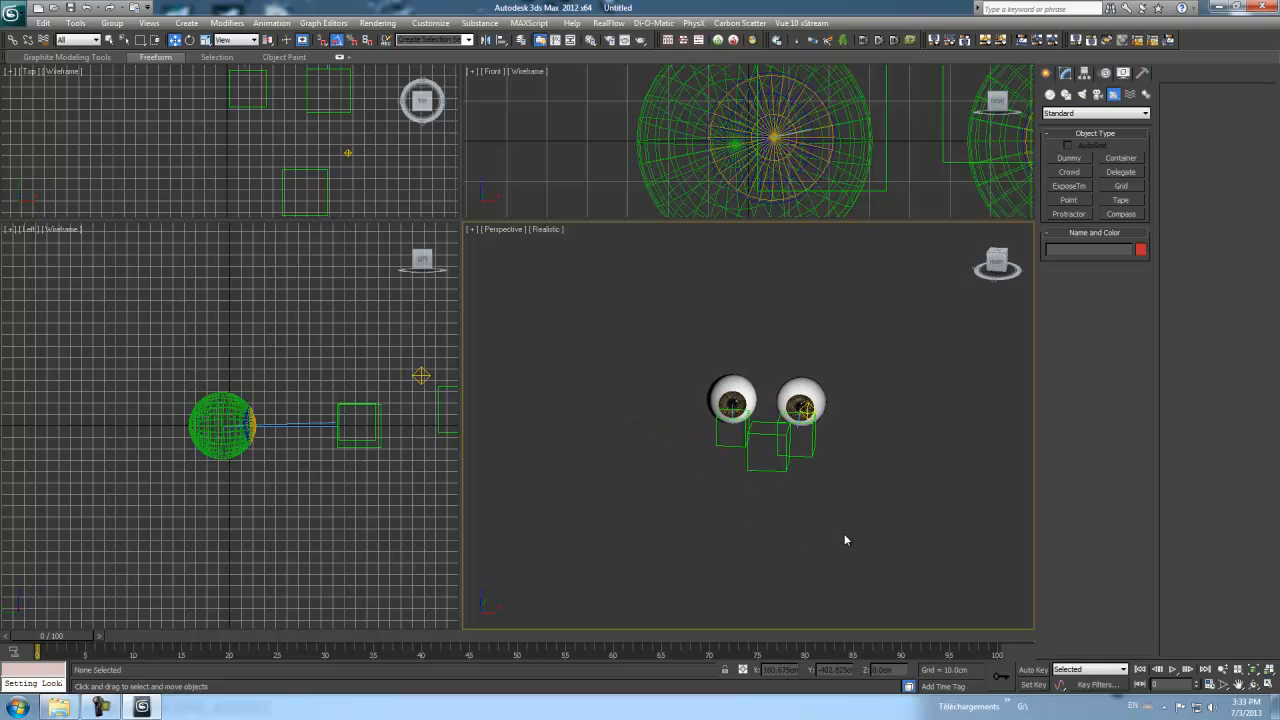
pyautogui.moveTo(930, 533)
pyautogui.keyDown('alt'); pyautogui.mouseDown(button='middle')
pyautogui.moveTo(957, 537)
pyautogui.moveTo(946, 523)
pyautogui.mouseUp(button='middle'); pyautogui.keyUp('alt')
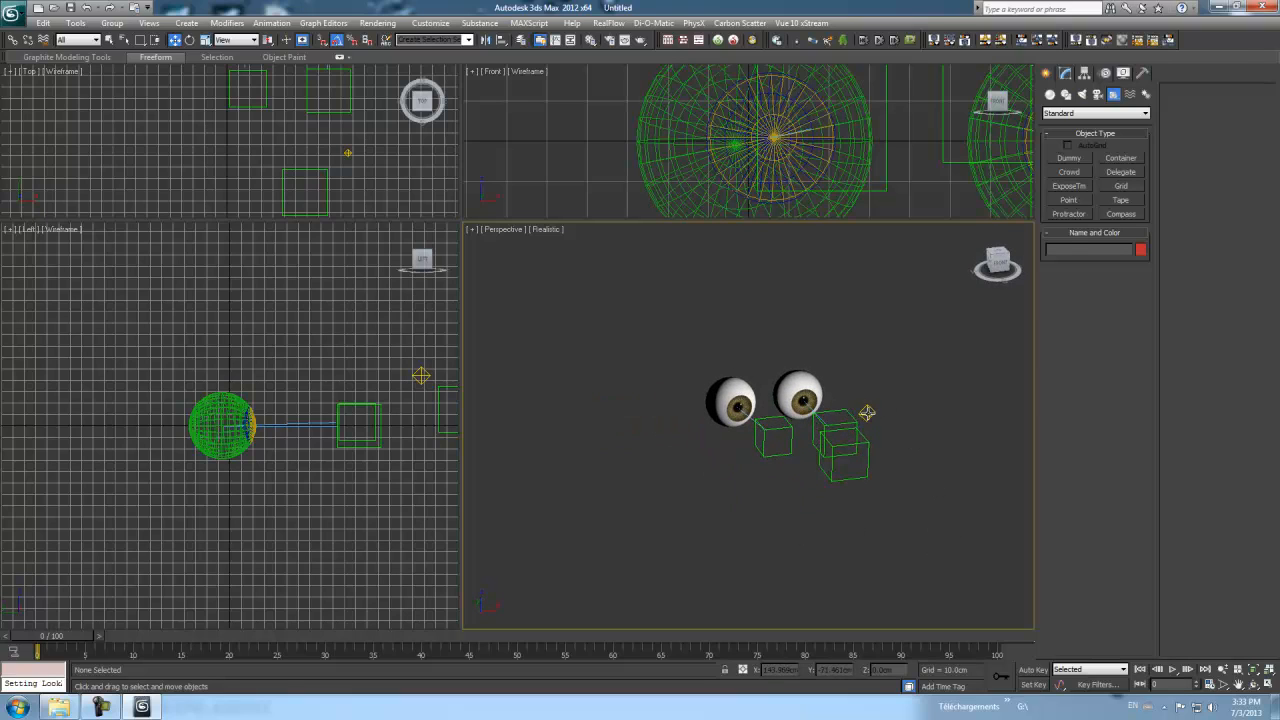
pyautogui.click(869, 412)
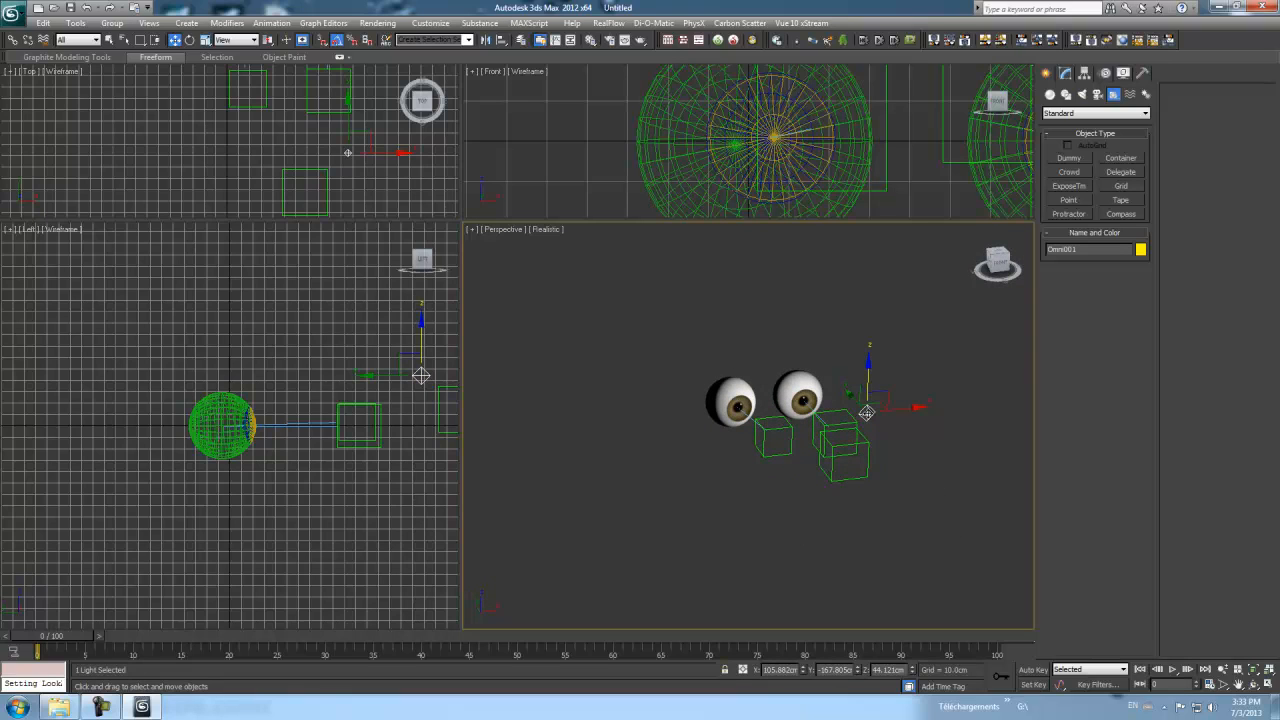
pyautogui.click(920, 495)
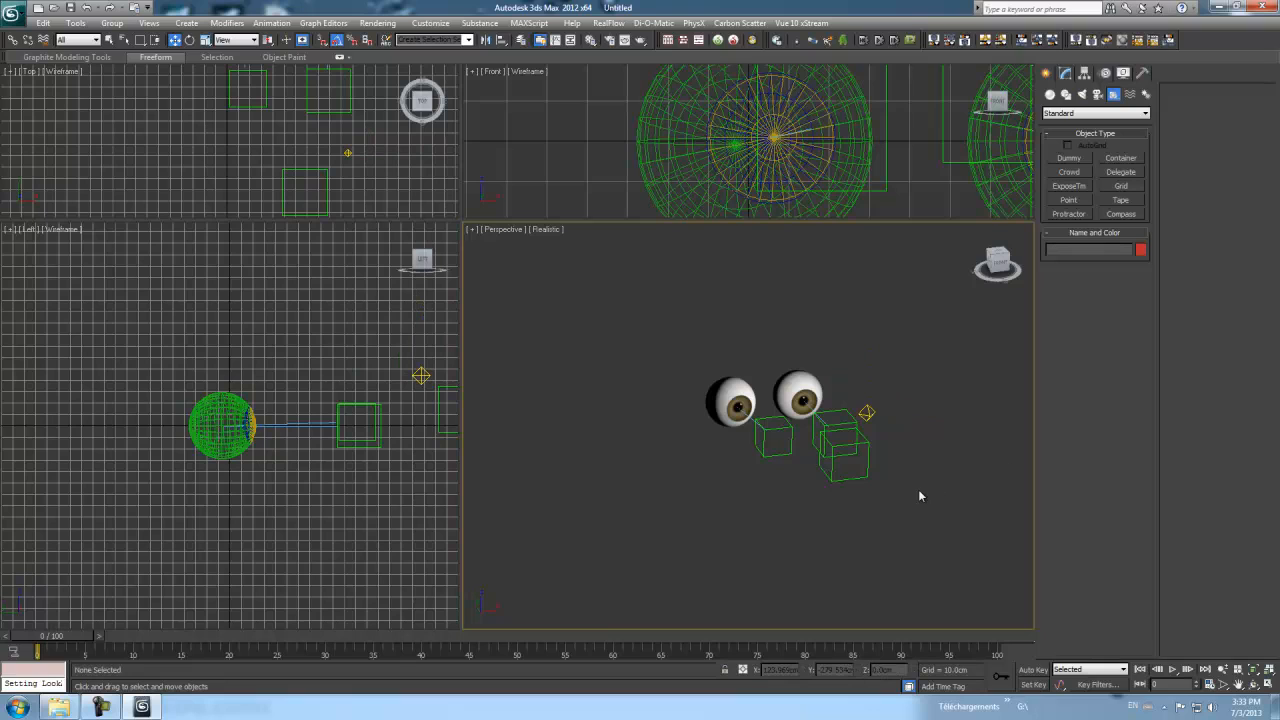
pyautogui.click(100, 708)
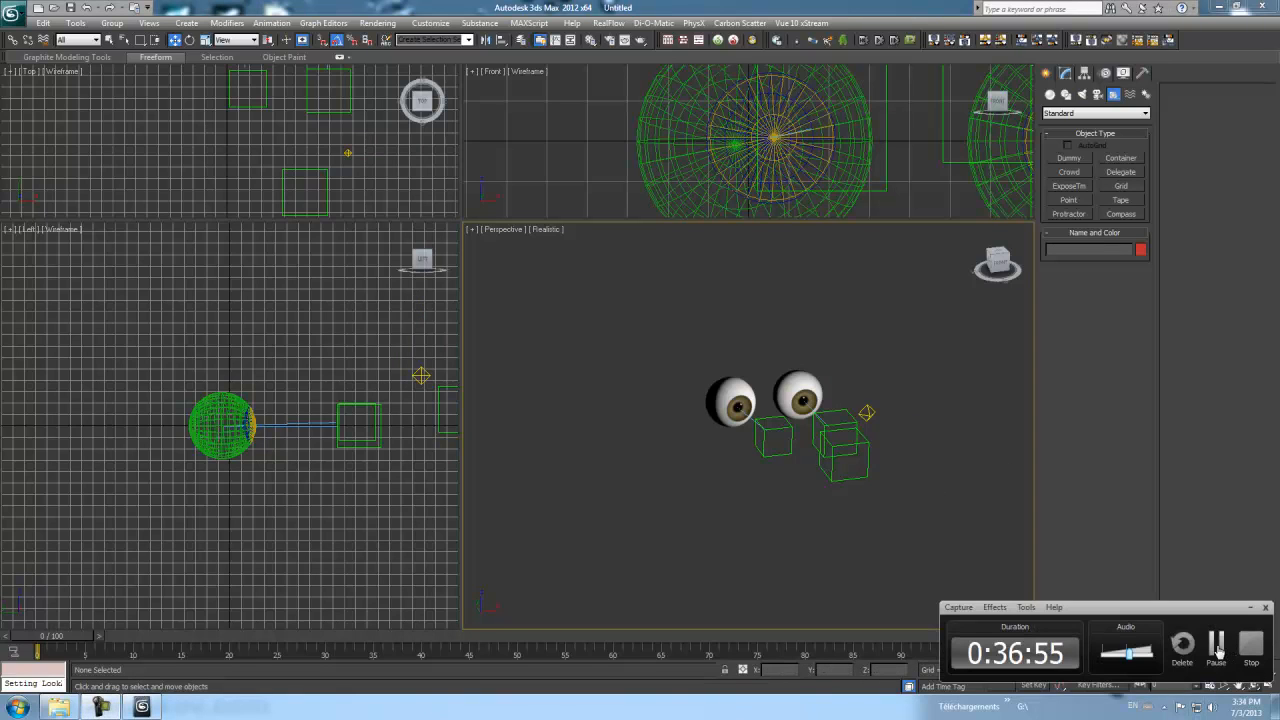